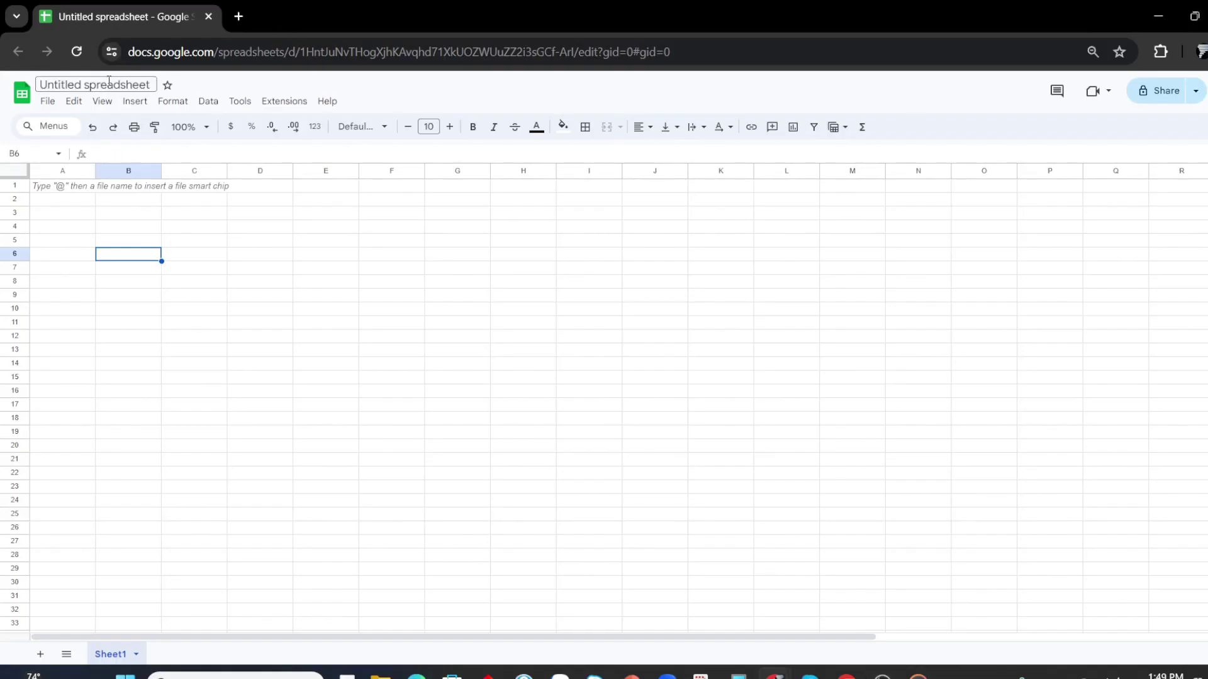
Rename the spreadsheet to 'Dynamic Calendar To-do List' followed by the channel handle.
click(109, 83)
text(Dyn)
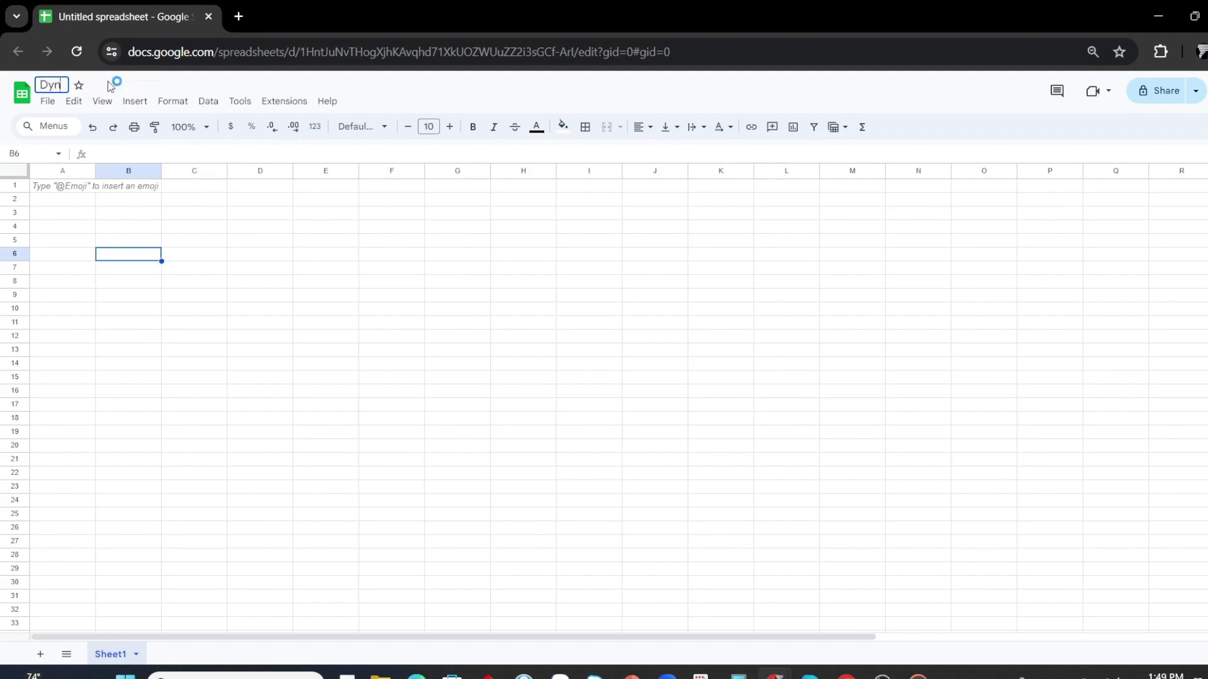
text(amic Calenda)
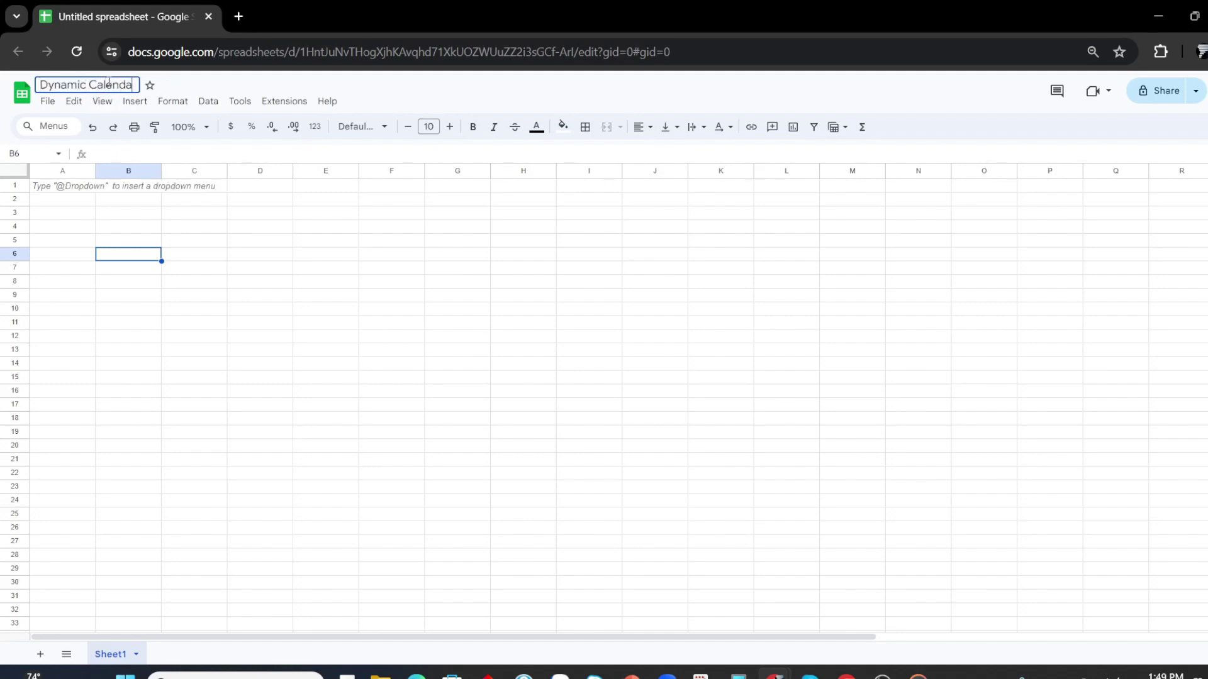
text(r To-do Li)
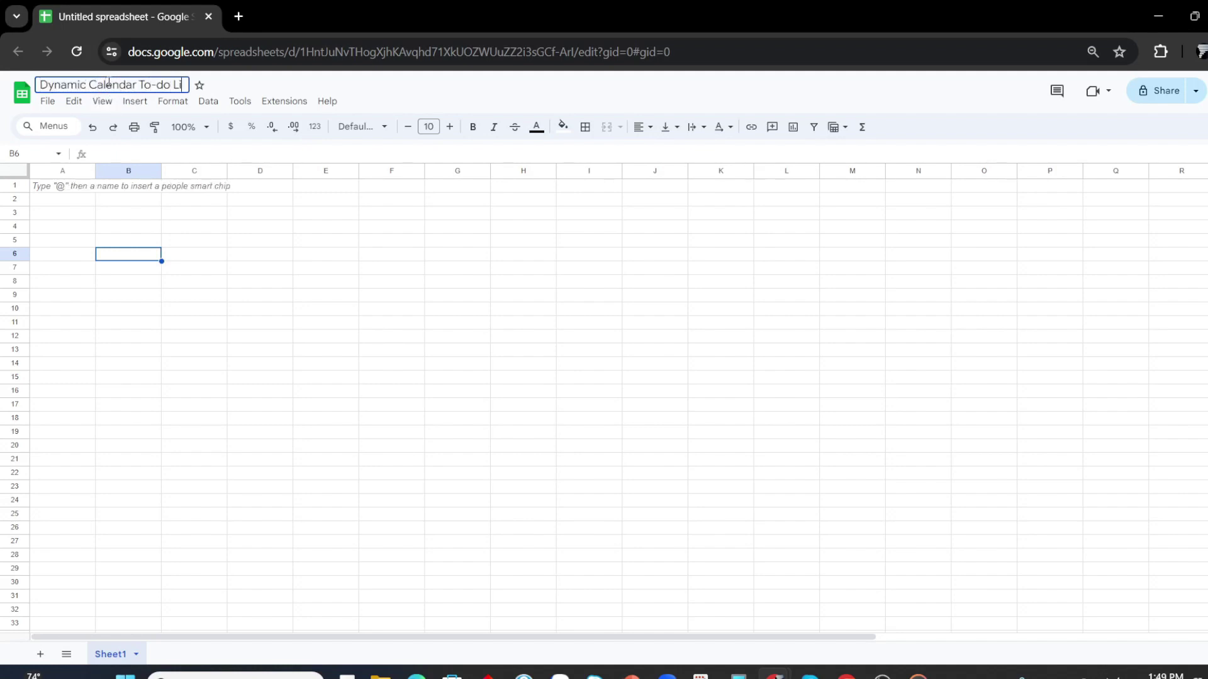
text(st @)
text(fuukojournal)
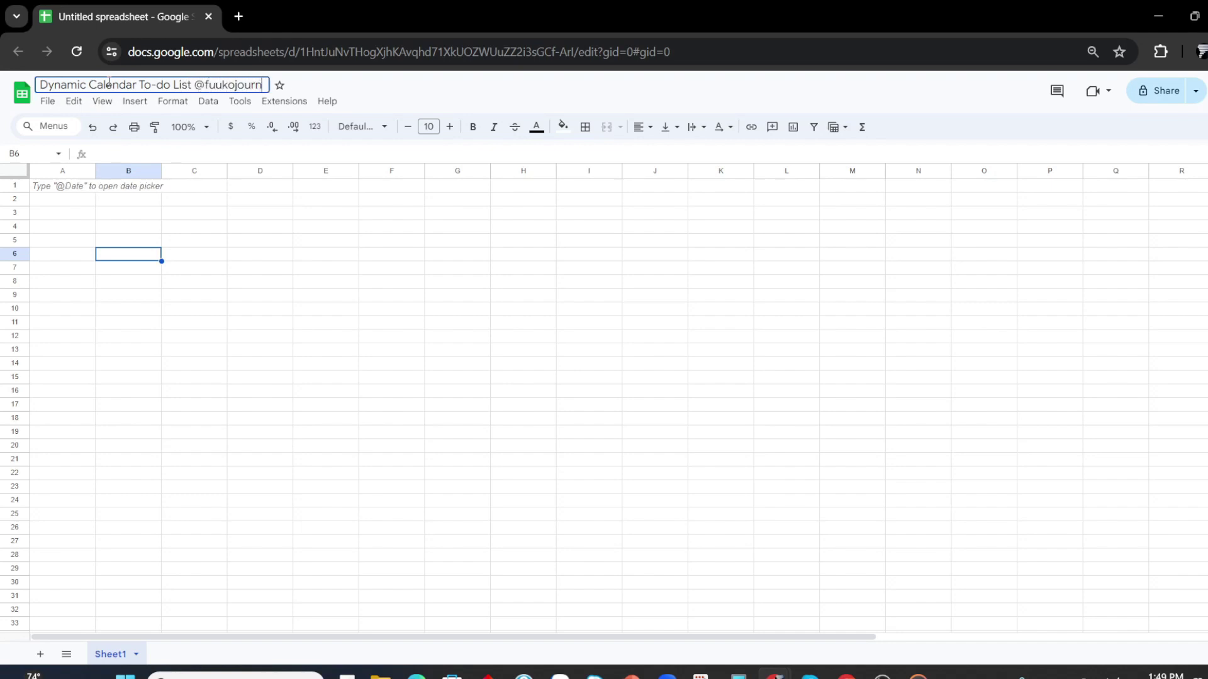
click(154, 281)
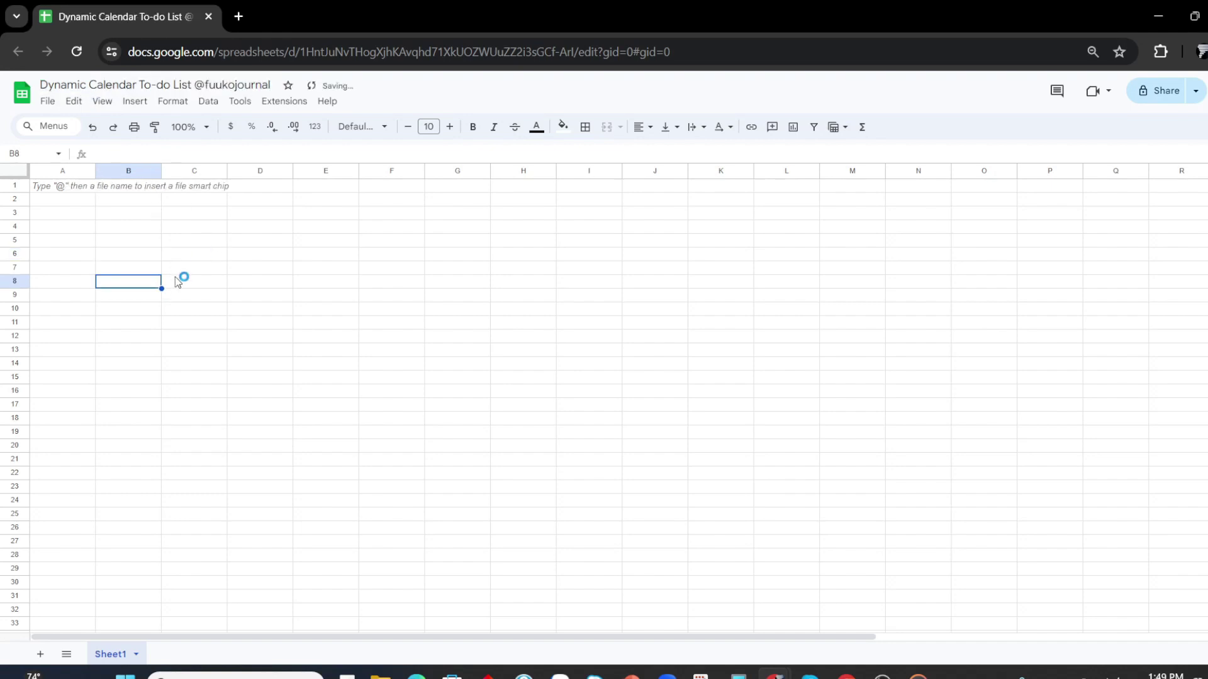
click(67, 198)
Enter the labels Select year, Select month, From and To in A2:A5.
text(Select ye)
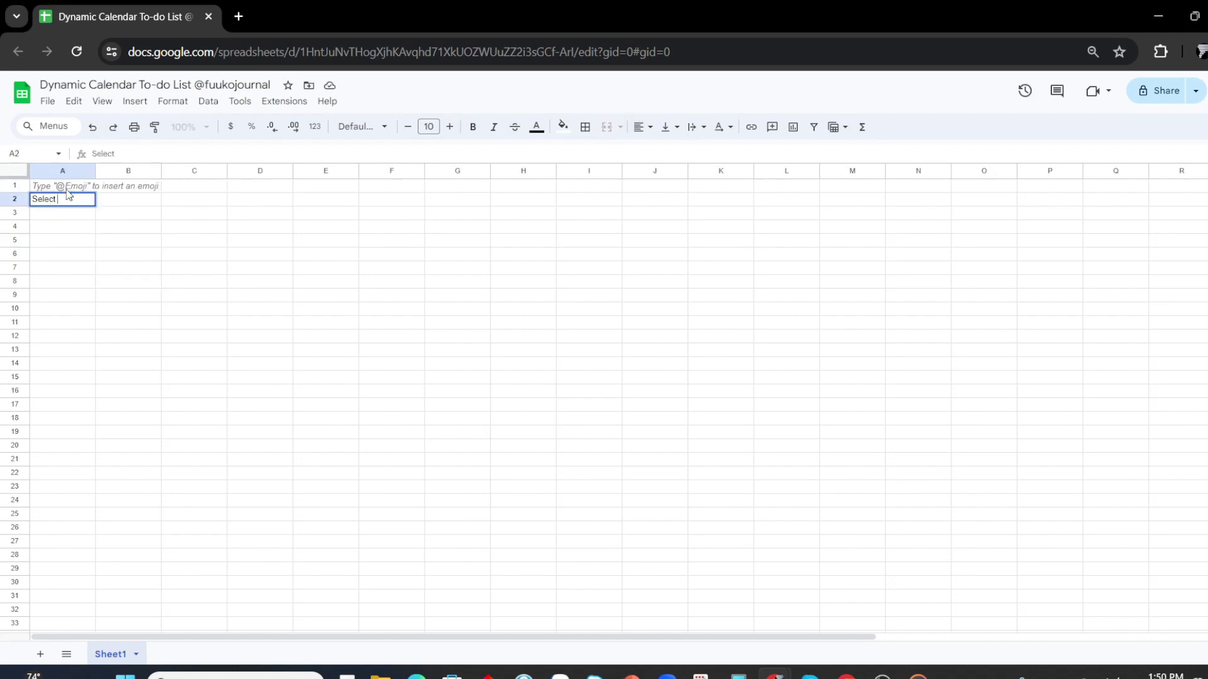
text(ar)
key(Return)
text(Select )
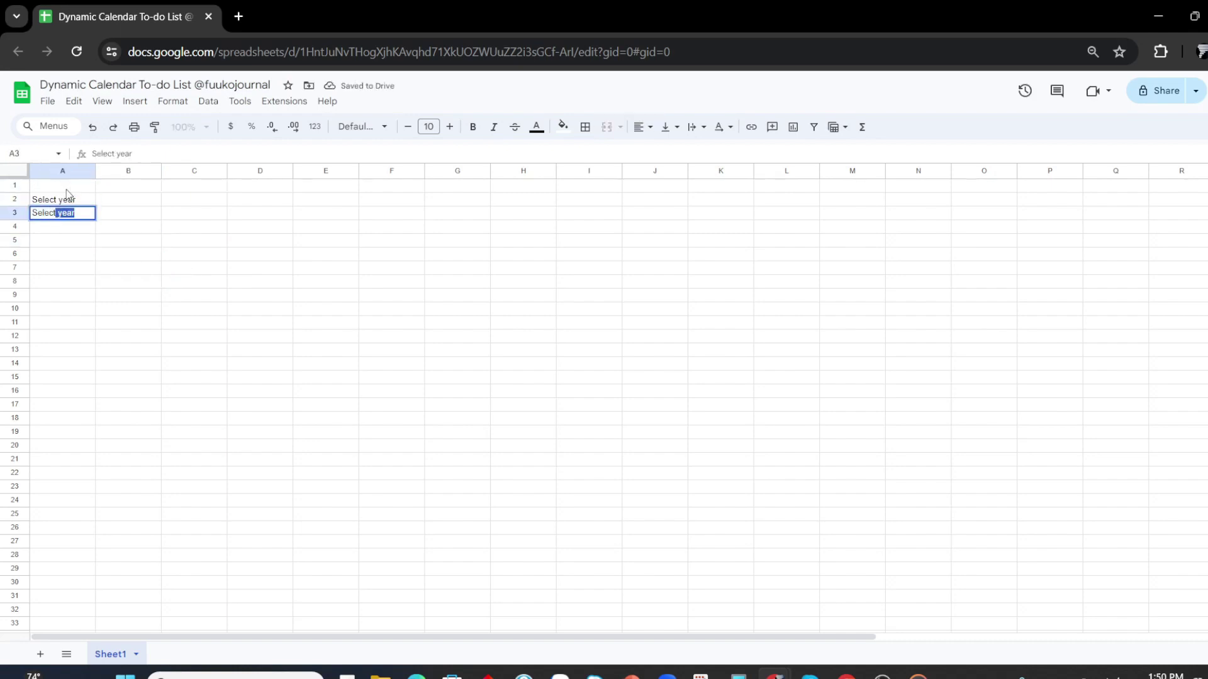
text(month)
key(Return)
text(From)
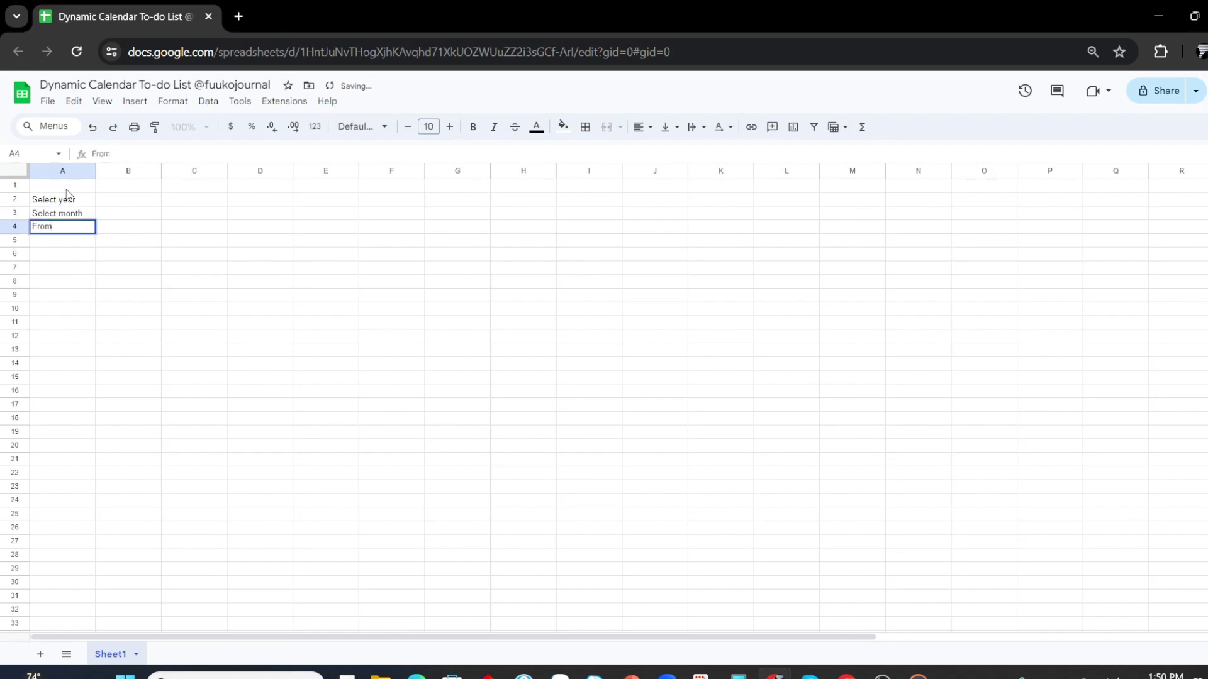
key(Return)
text(To)
click(68, 194)
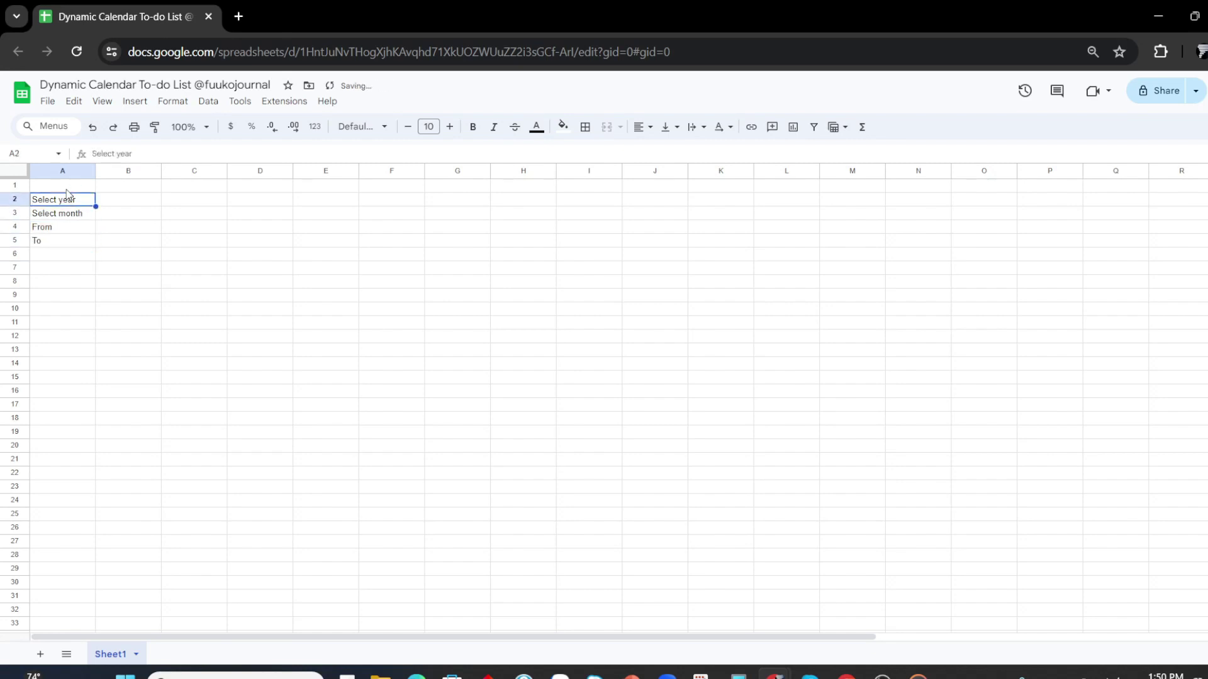
Enter year 2024 and month 1, then set From in B4 to =date(B2,B3,1).
key(Right)
text(2024)
key(Return)
text(1)
key(Return)
text(=)
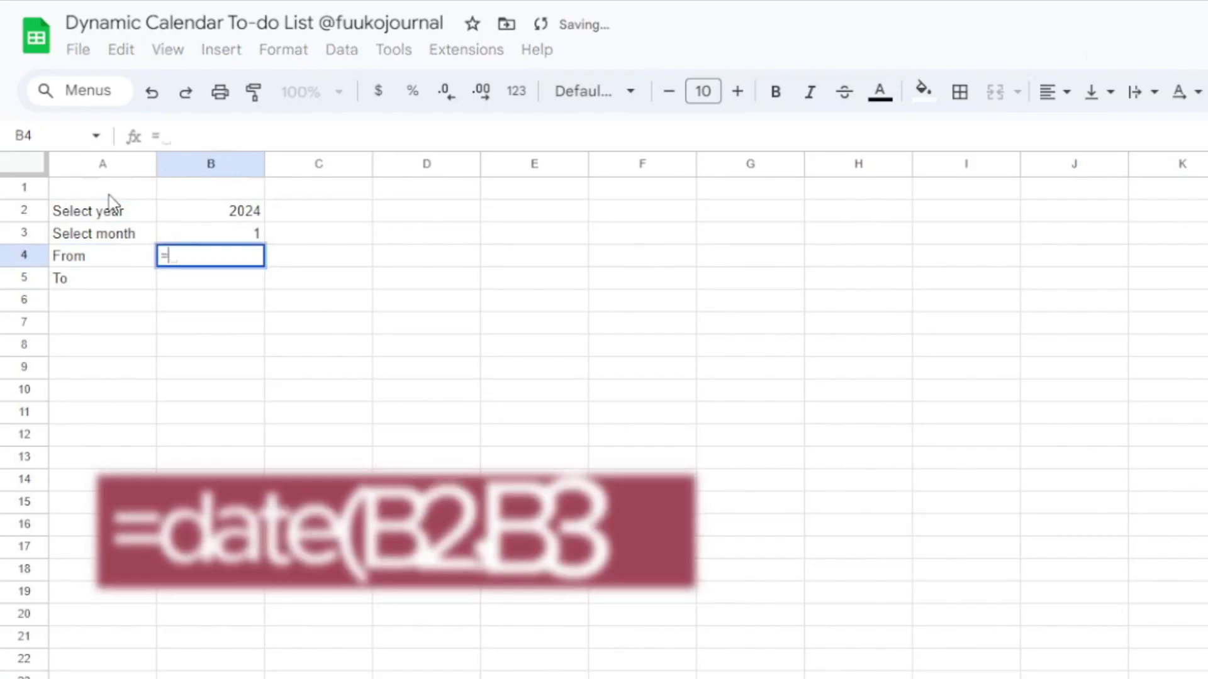
text(date()
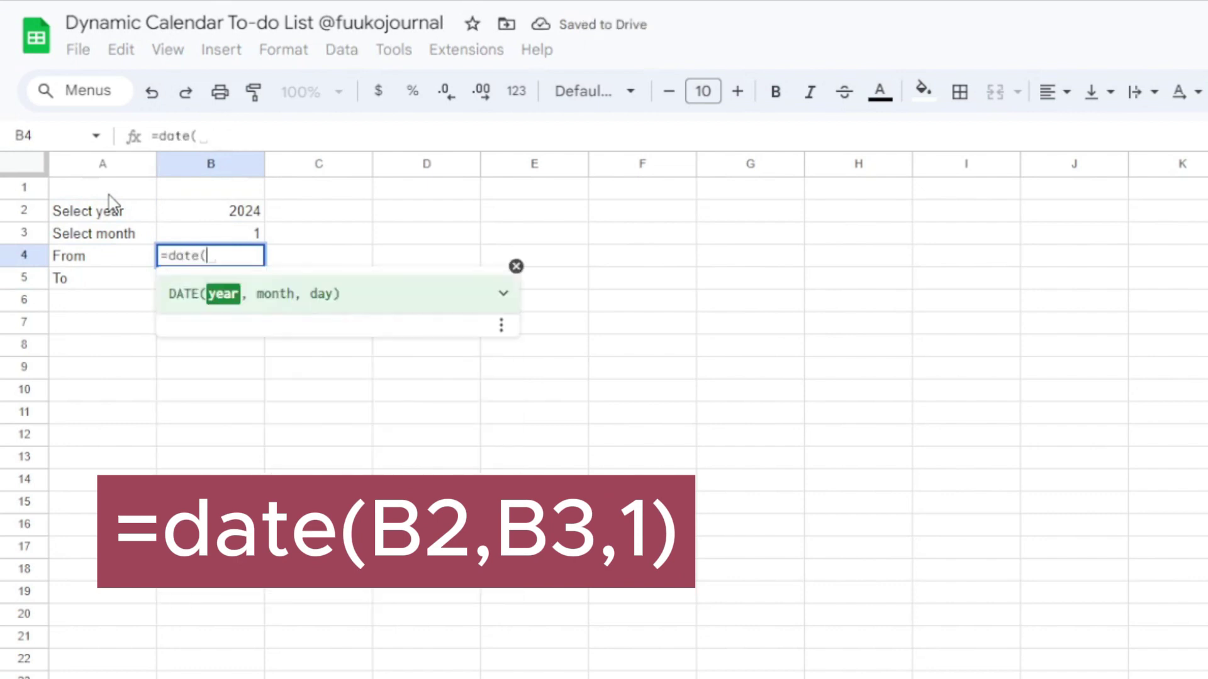
key(Up)
key(Up)
text(,)
key(Up)
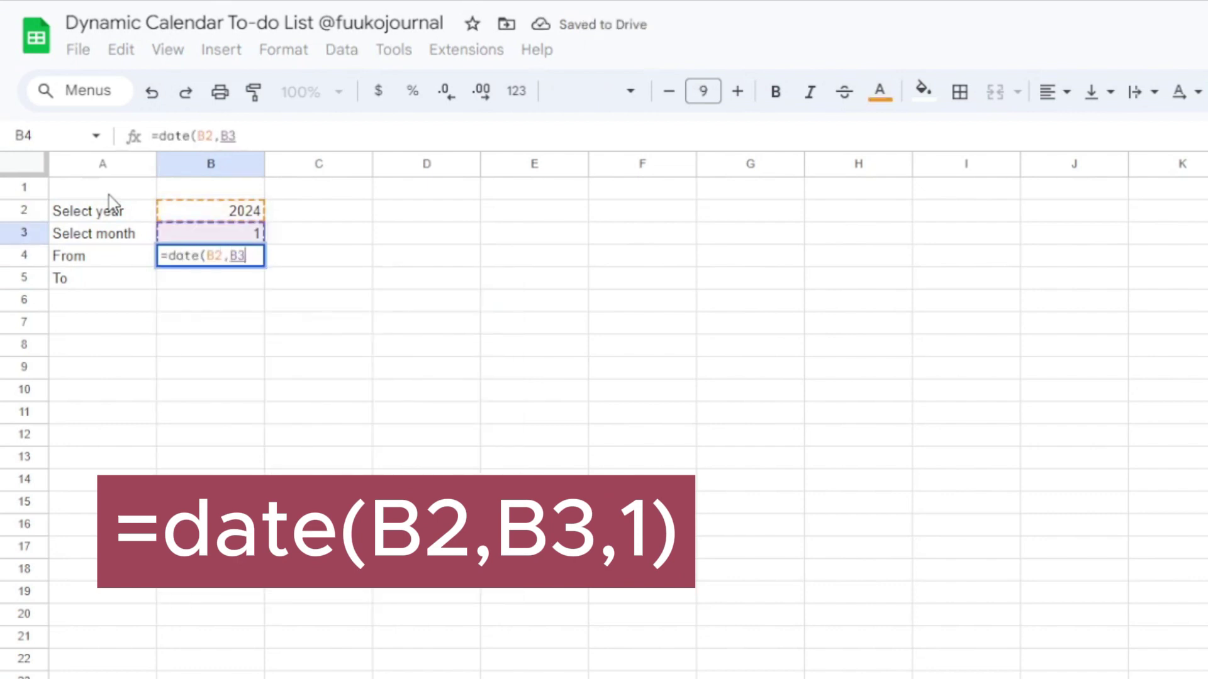
text(,1)
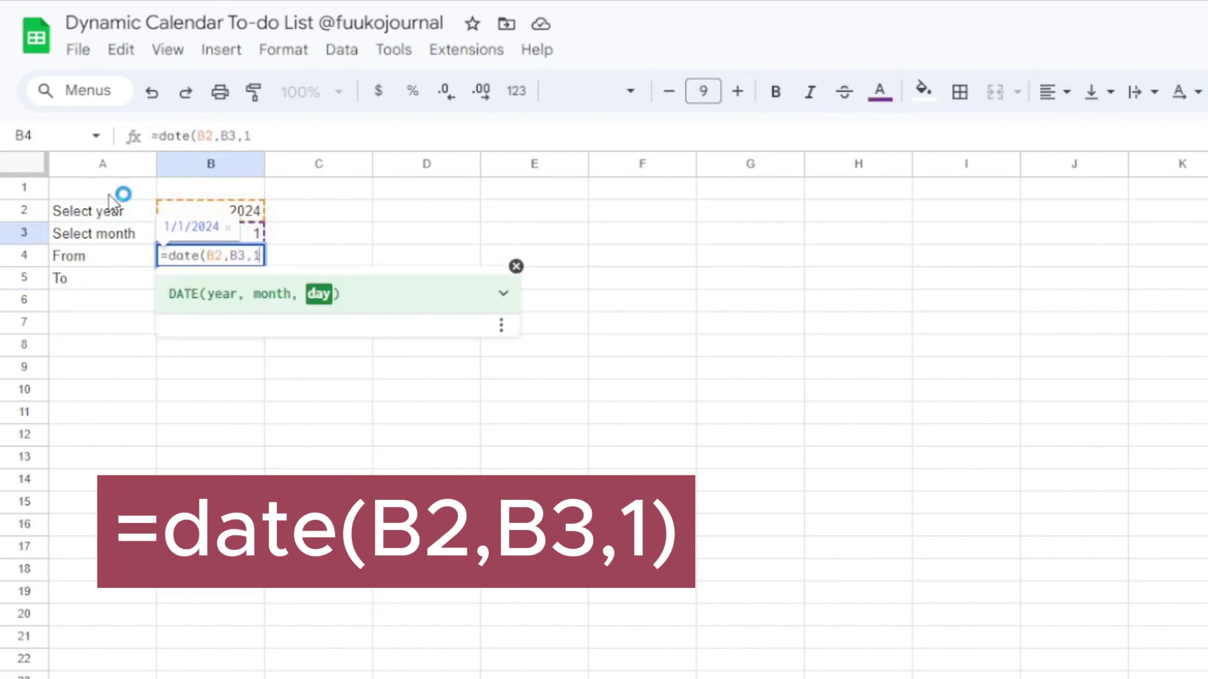
text())
key(Return)
Set To in B5 to =eomonth(B4,0), showing 1/31/2024.
text(=)
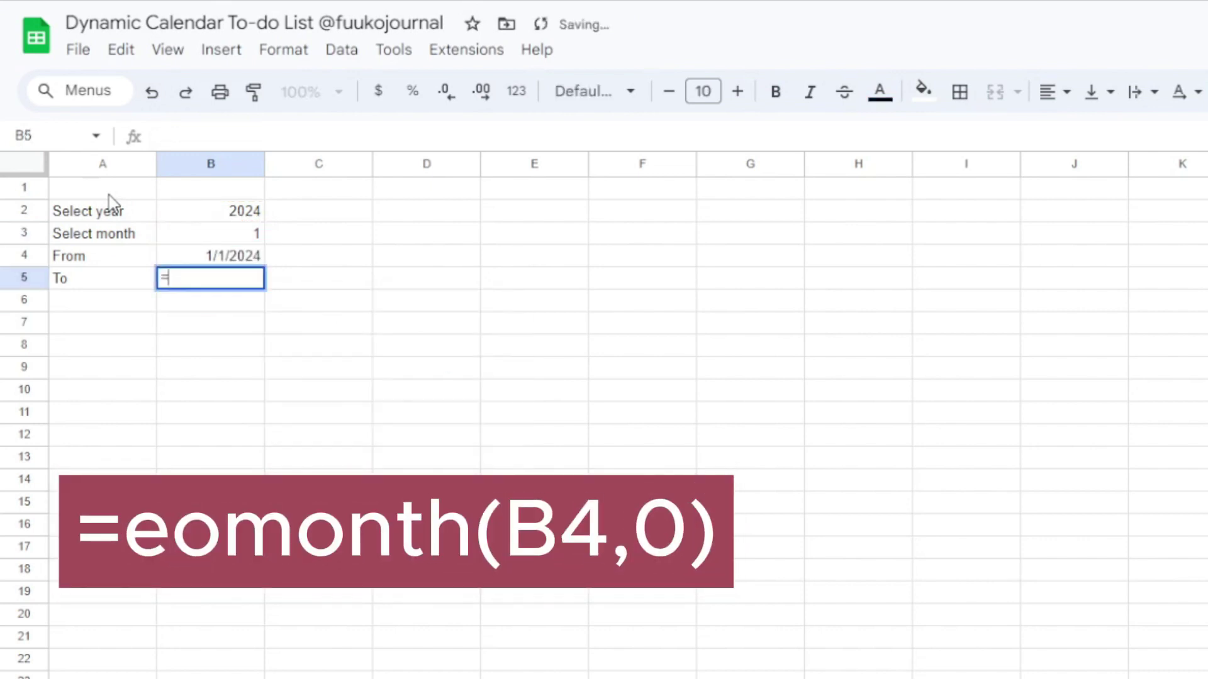
text(eomonth()
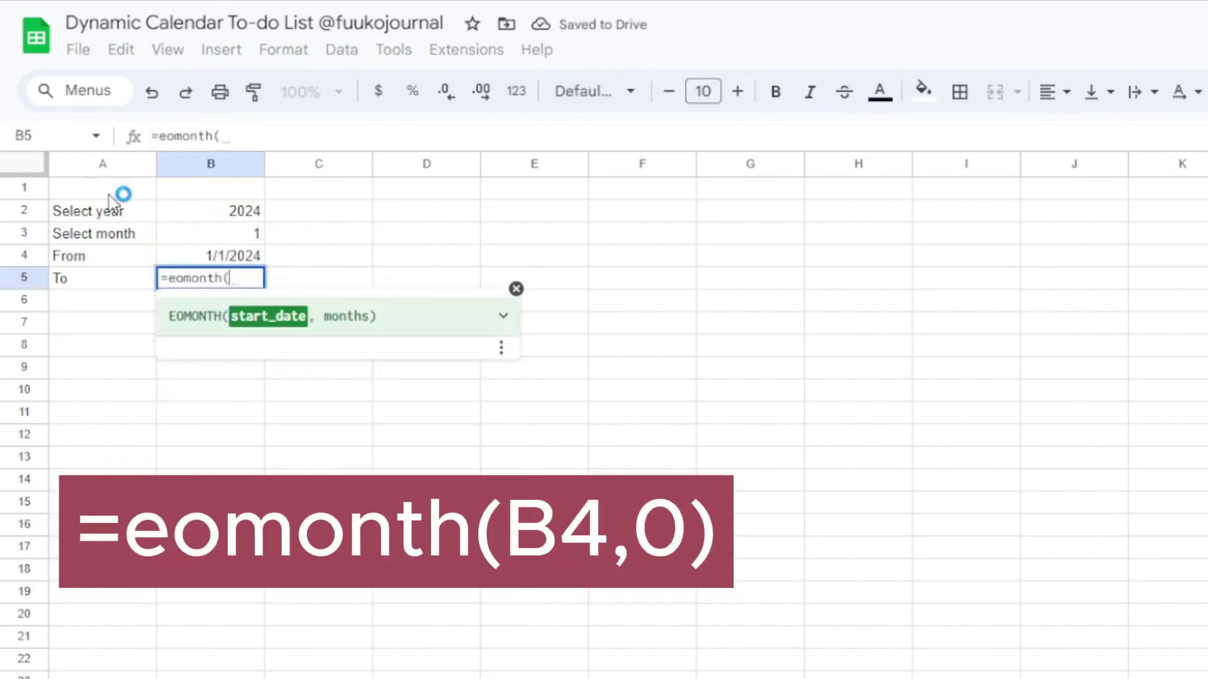
key(Up)
text(,0)
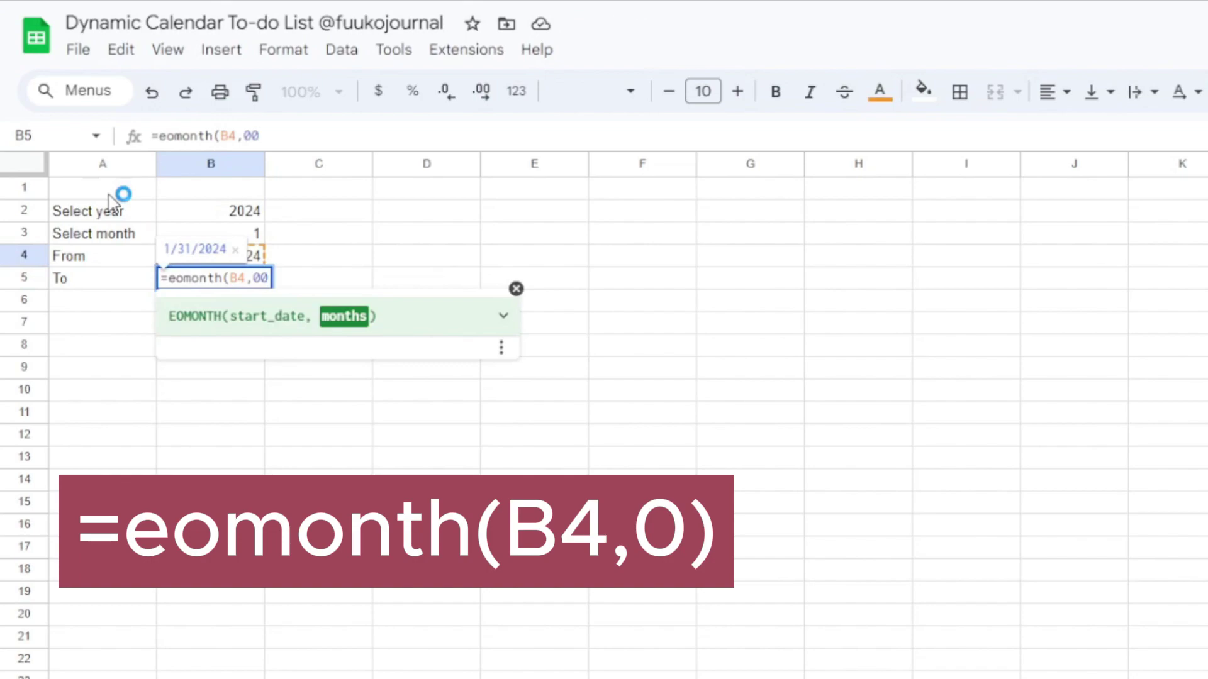
text())
key(Return)
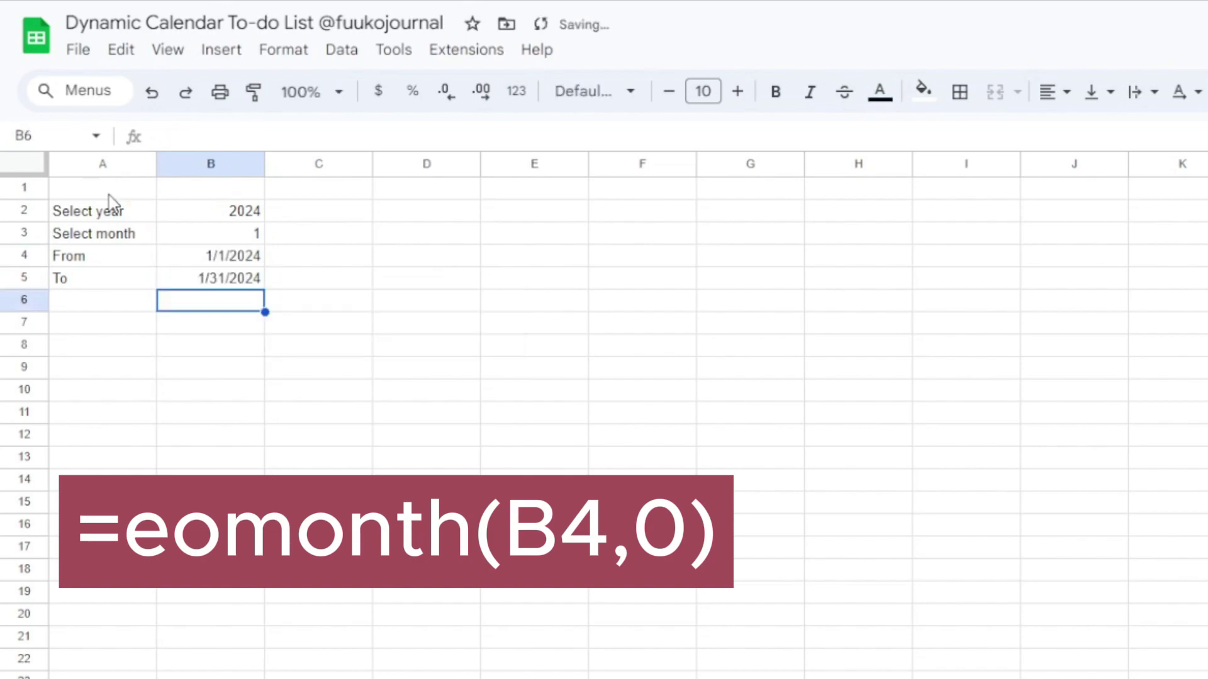
key(Up)
key(Up)
key(Up)
key(Up)
key(Down)
key(Down)
key(Down)
Enter weekday headings Sun, Mon, Tue, Wed, Thu, Fri, Sat in D2, F2, H2, J2, L2, N2, P2.
key(Right)
key(Right)
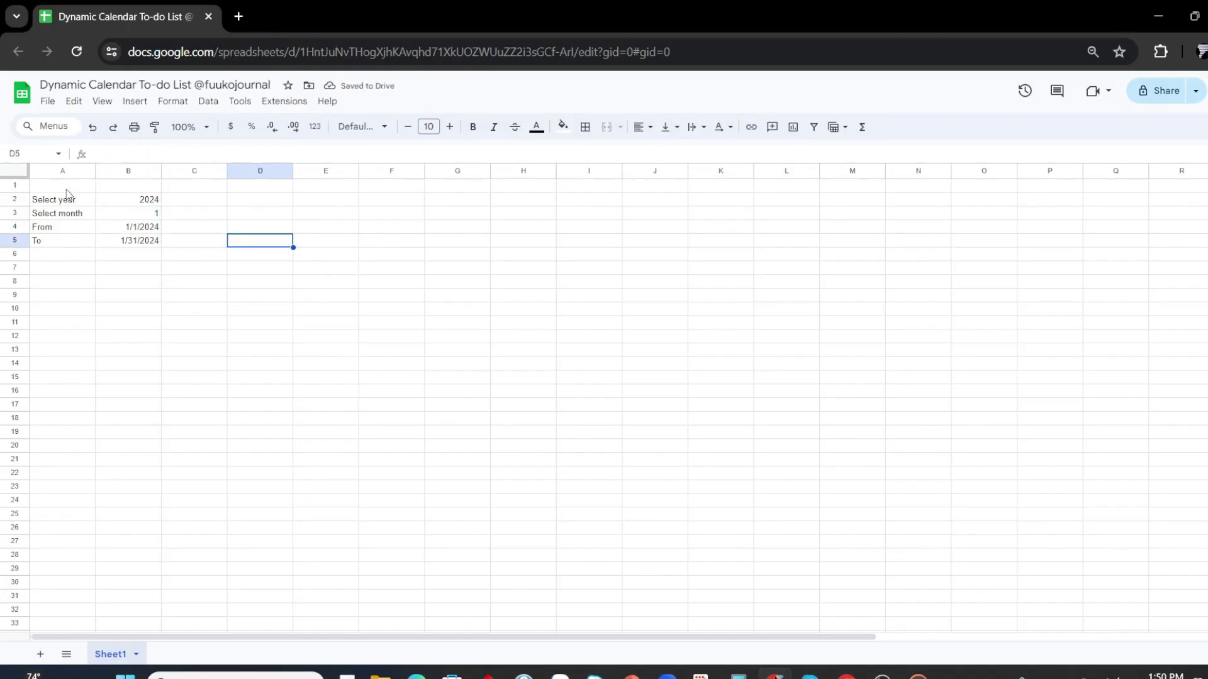
key(Up)
key(Up)
key(Up)
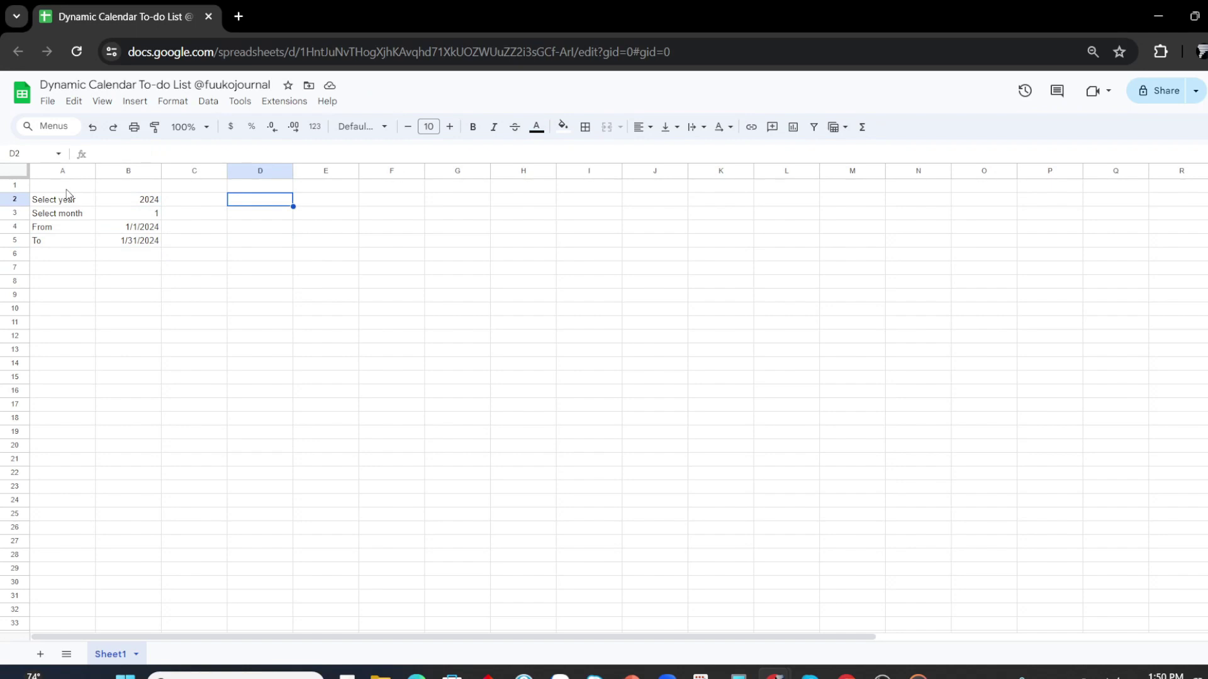
text(Sun)
key(Right)
key(Right)
text(Mon)
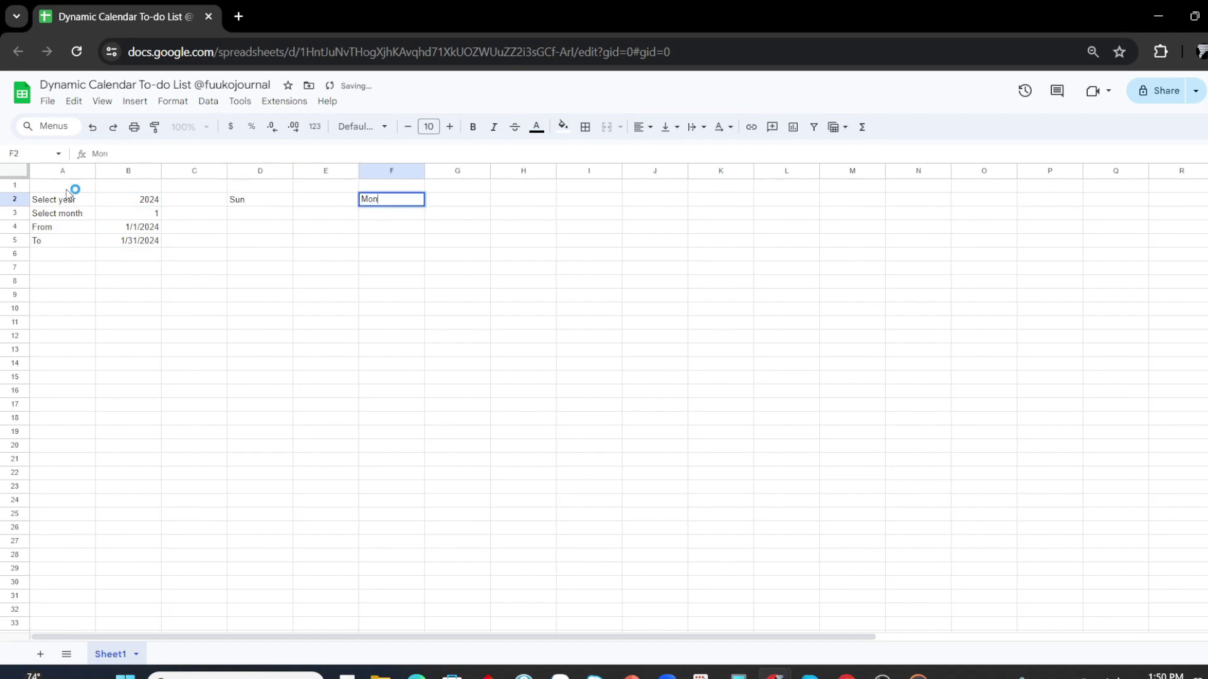
key(Right)
key(Right)
text(Tue)
key(Right)
key(Right)
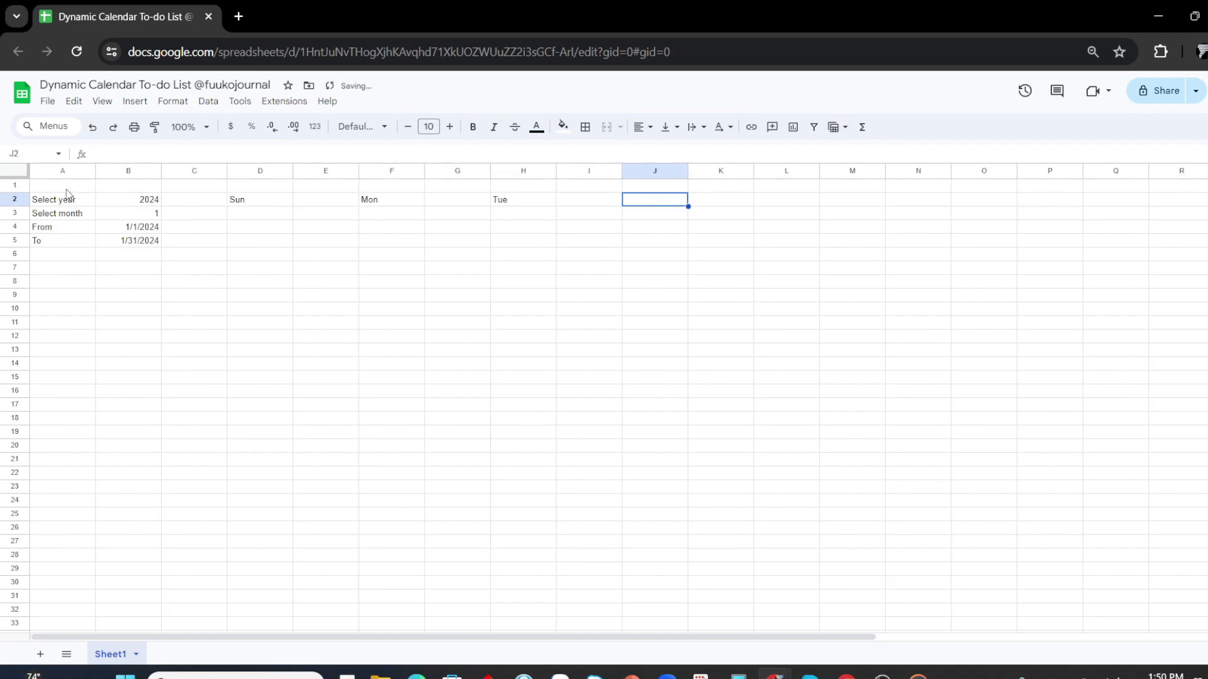
text(Wed)
key(Right)
key(Right)
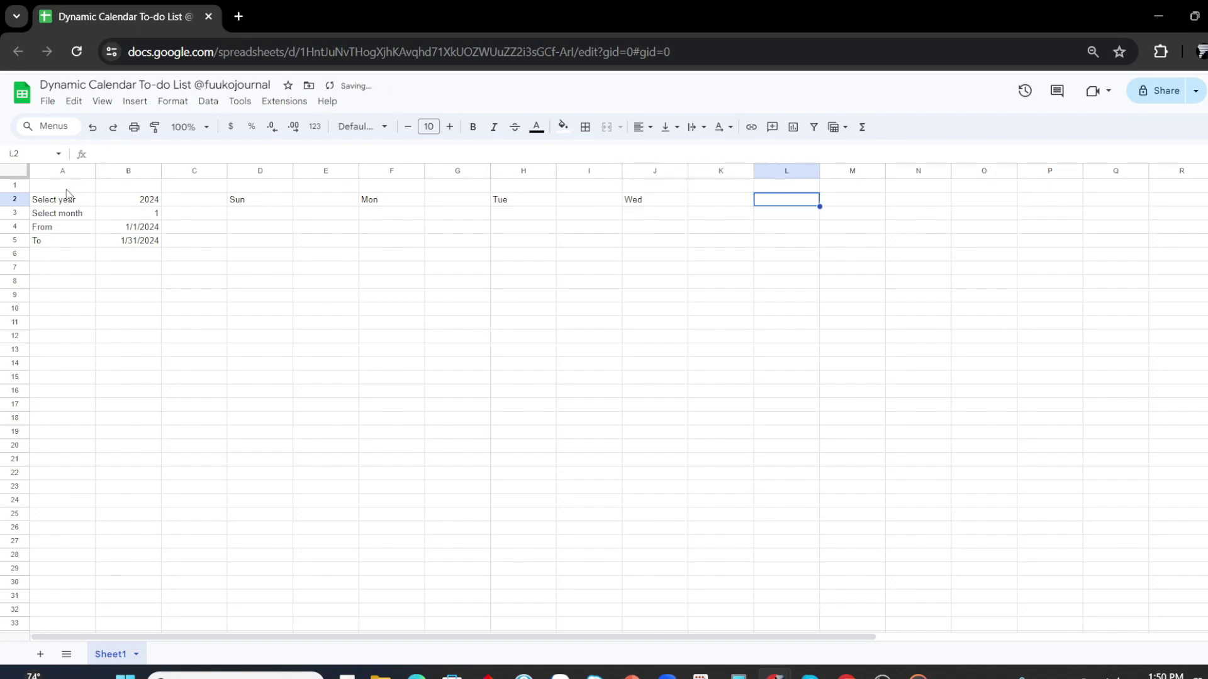
text(Thu)
key(Right)
key(Right)
text(Fri)
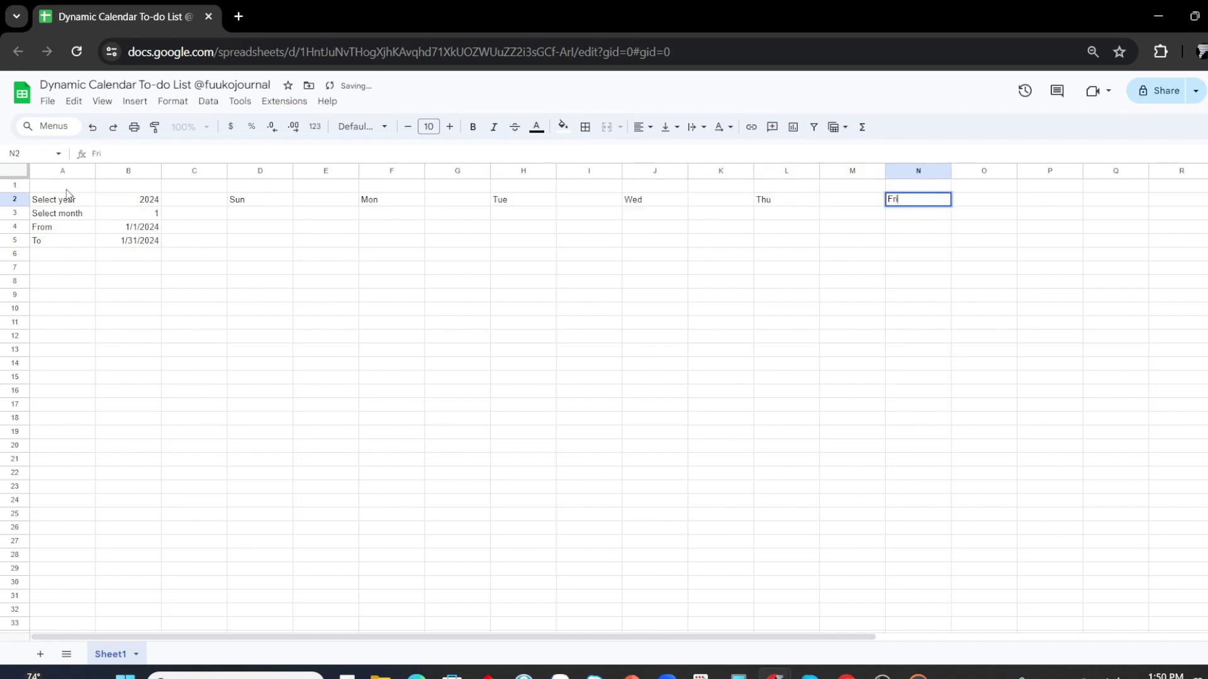
key(Right)
key(Right)
text(Sat)
key(Return)
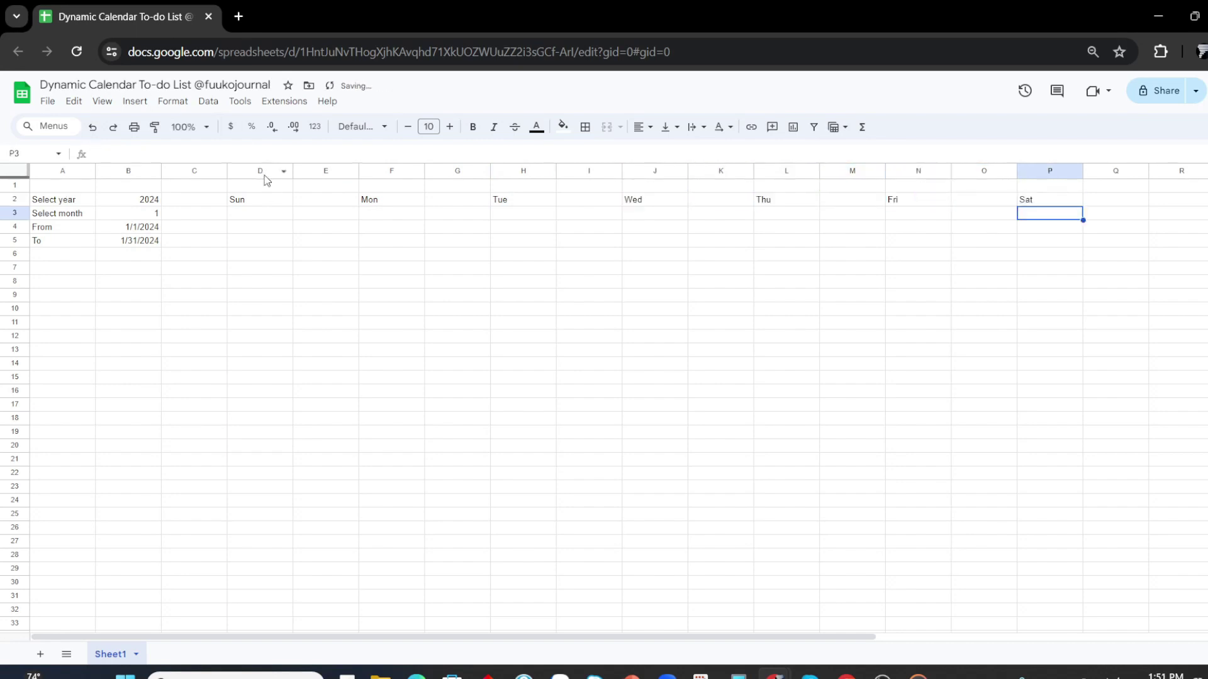
click(259, 171)
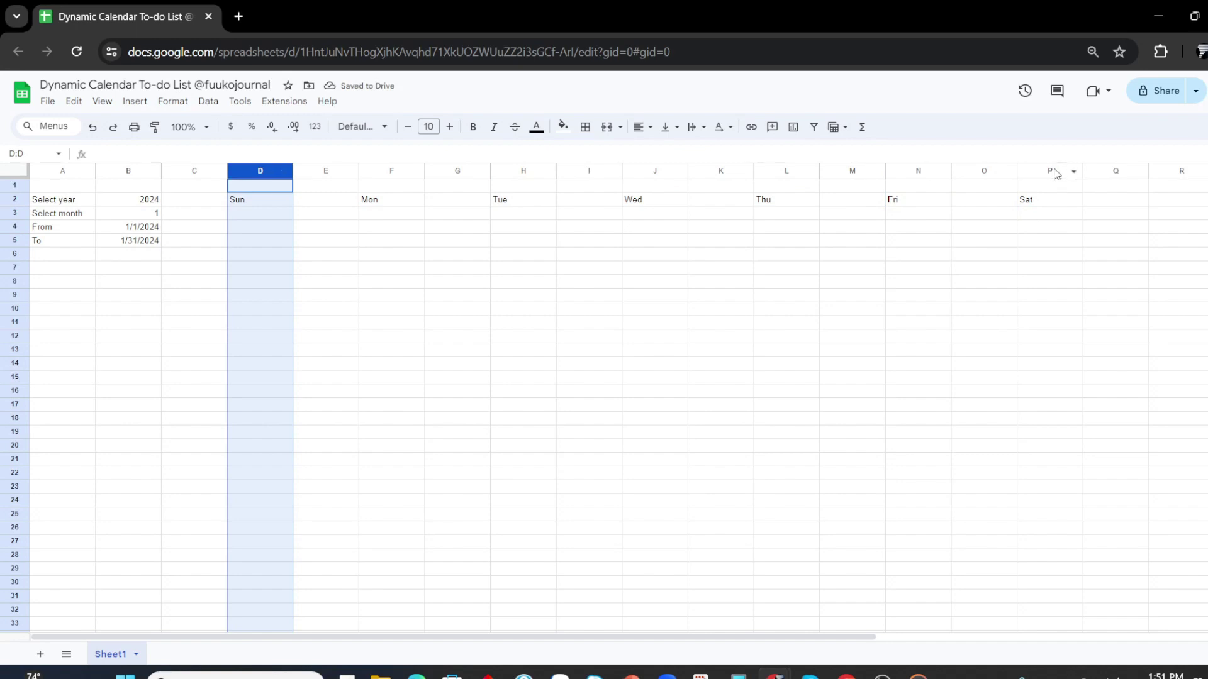
Enter a first-day formula in D3 comparing text($B$4,"ddd") with the Sun heading D2.
click(345, 228)
click(268, 215)
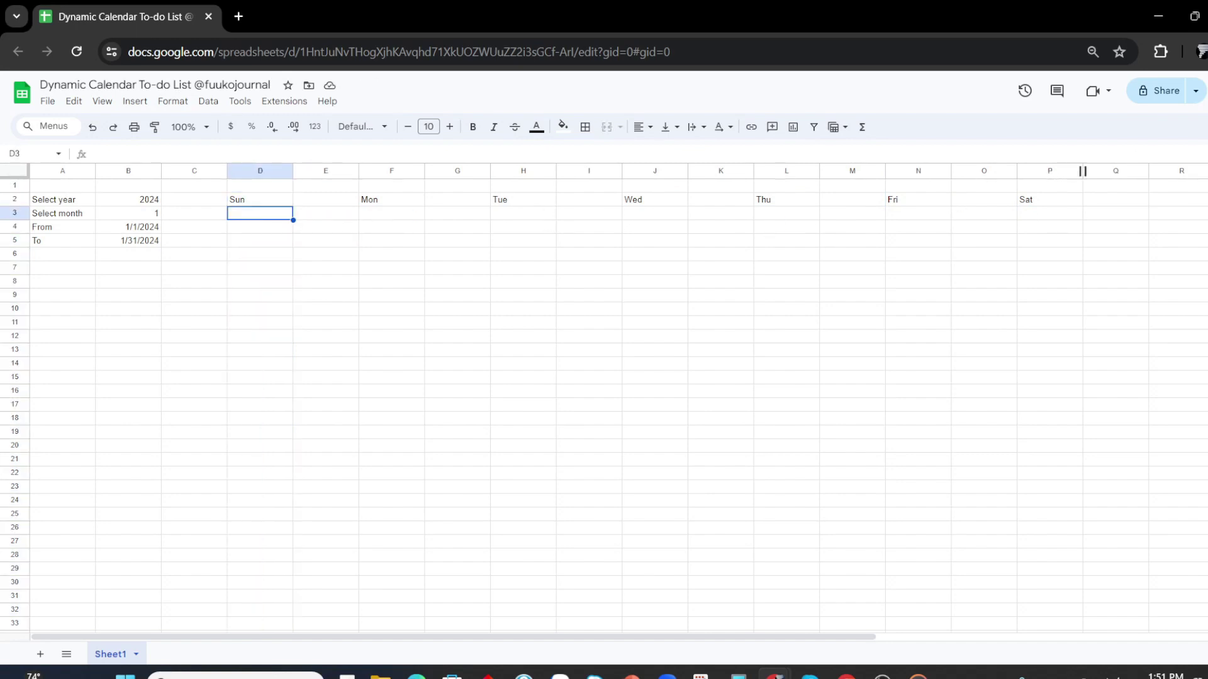
click(255, 219)
text(=if()
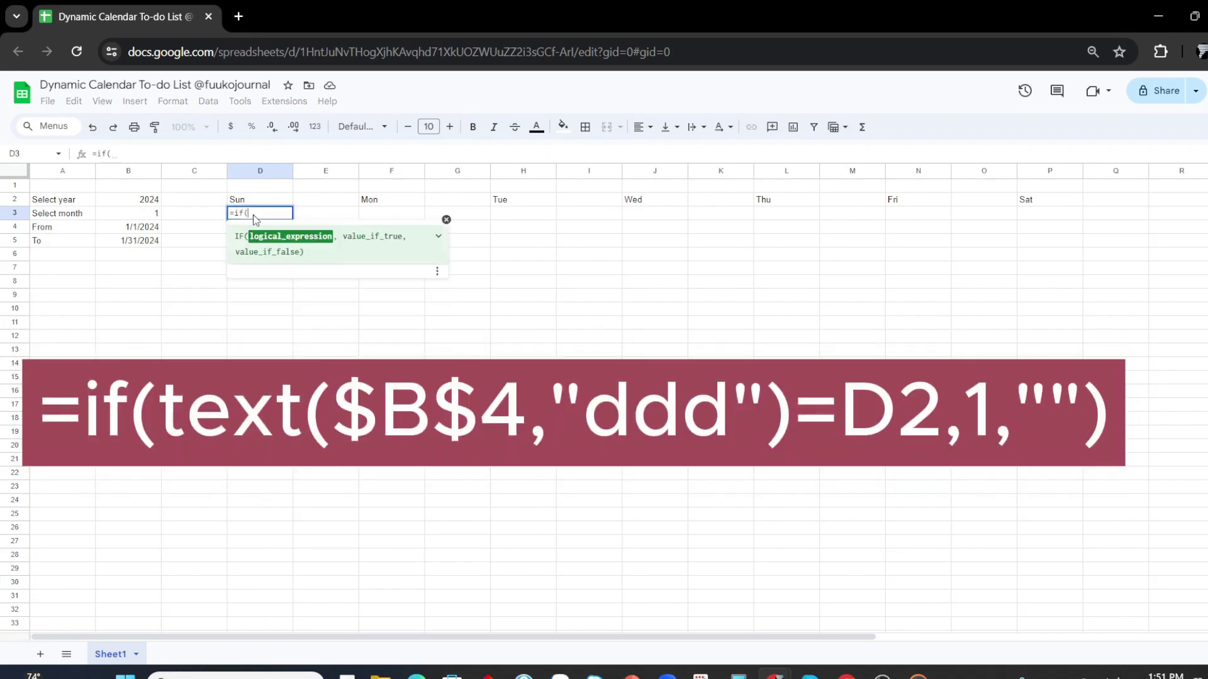
text(text()
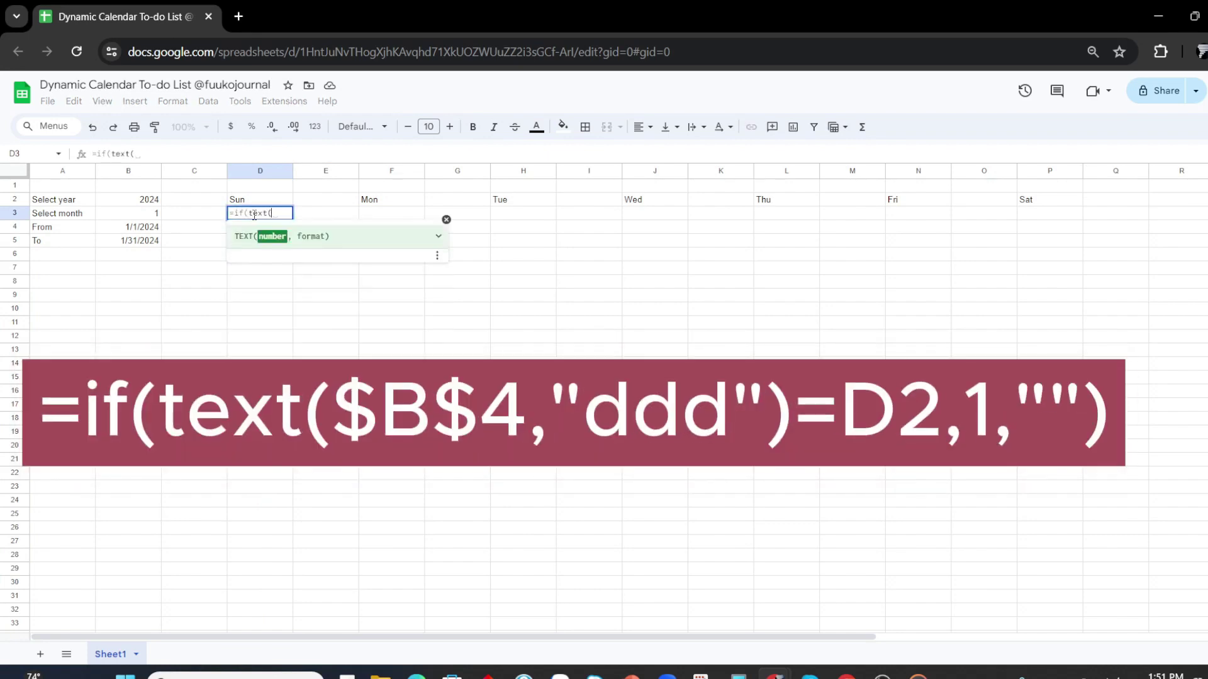
click(139, 229)
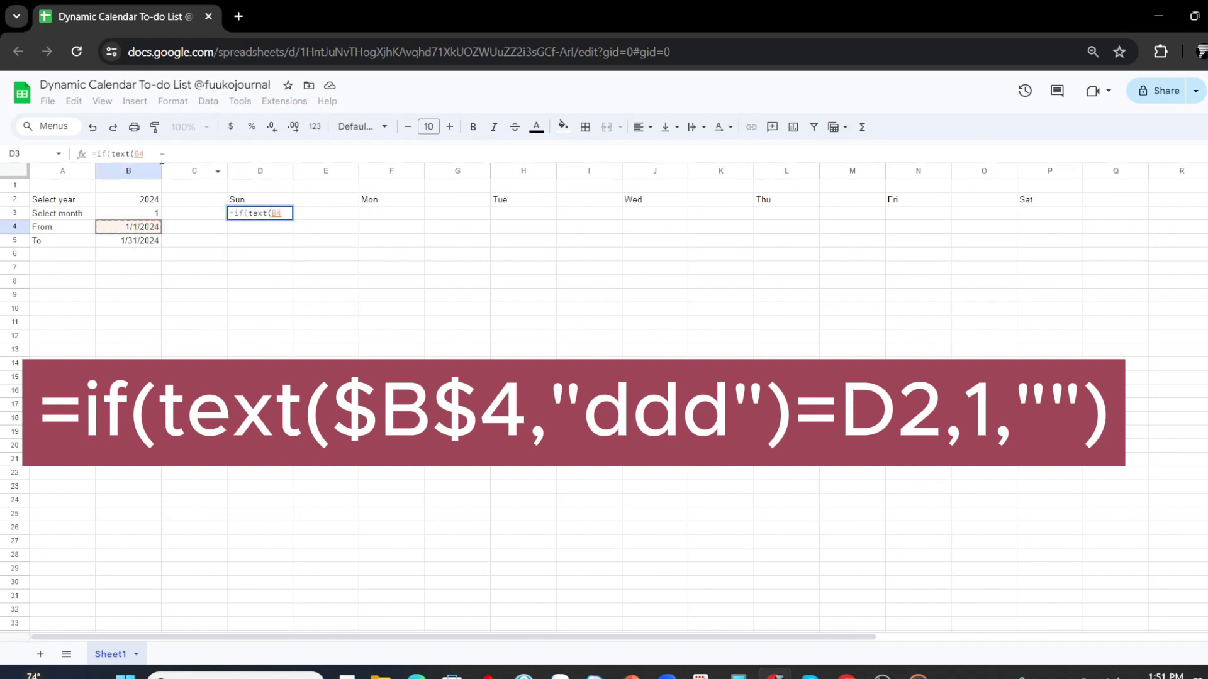
key(F4)
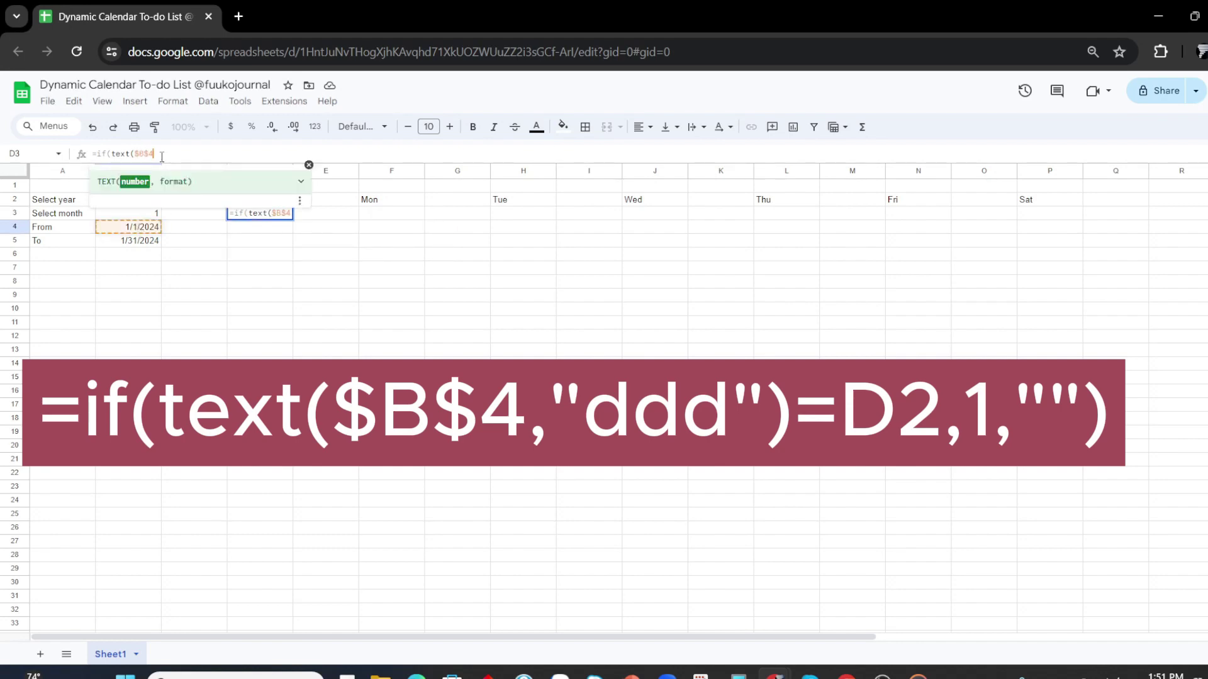
text(,"ddd)
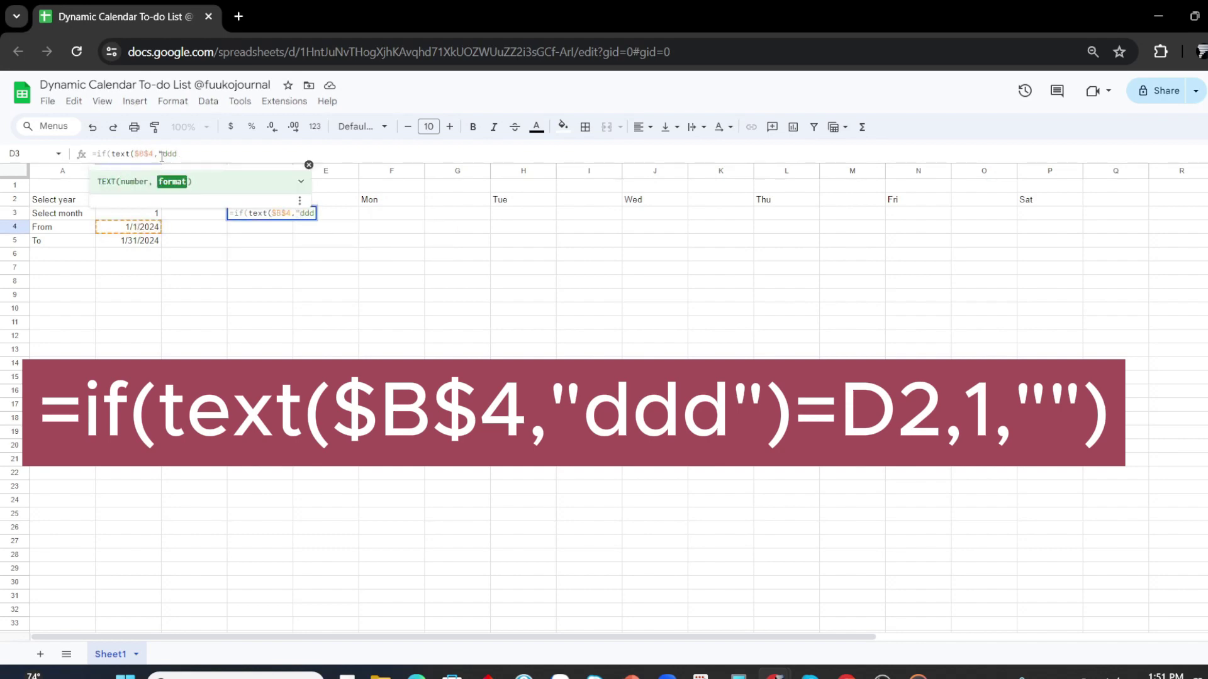
text(")
text(=)
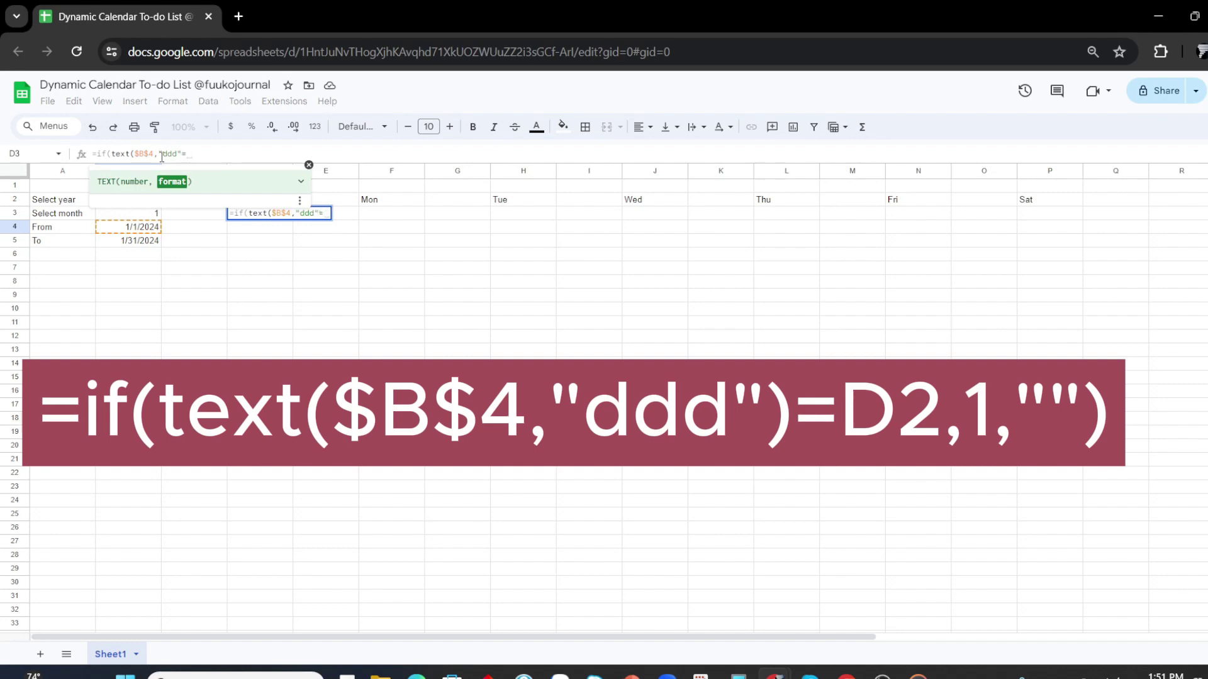
click(390, 200)
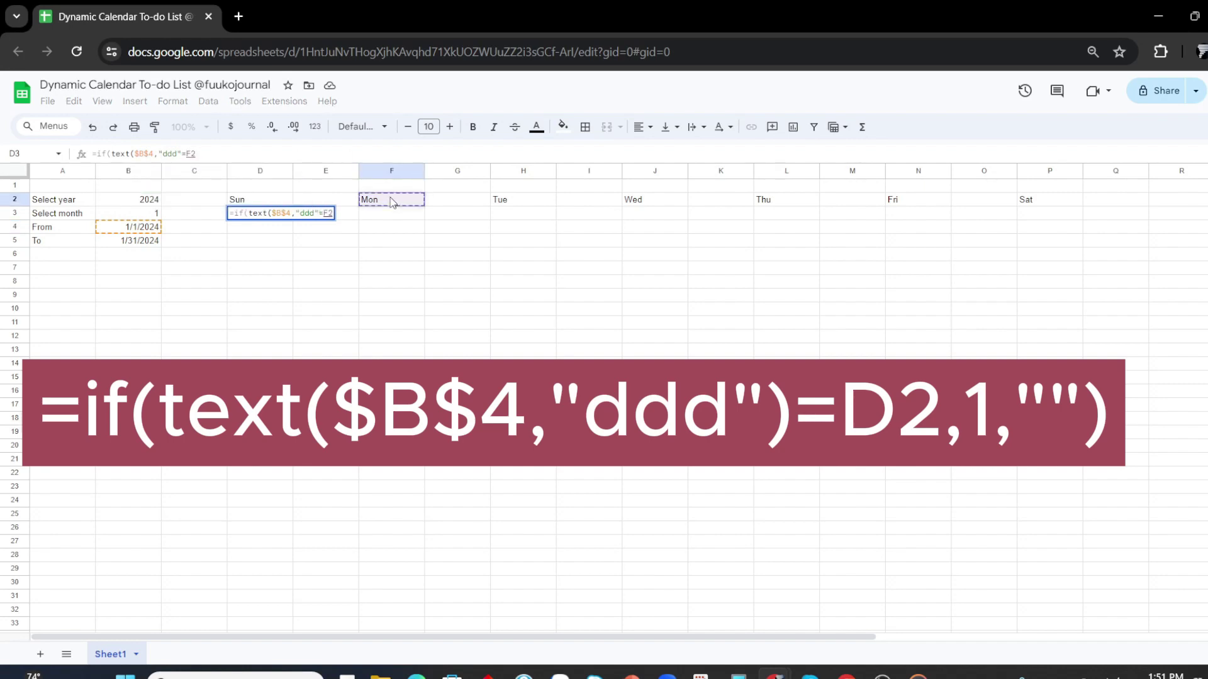
click(236, 199)
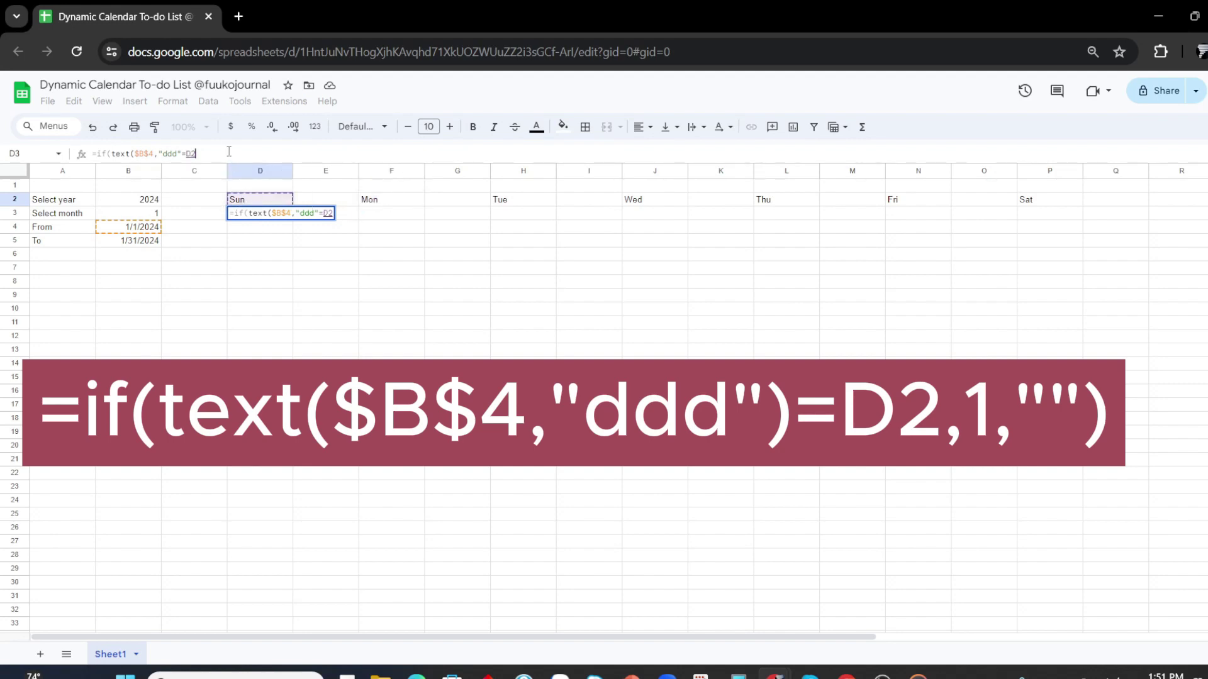
text(,)
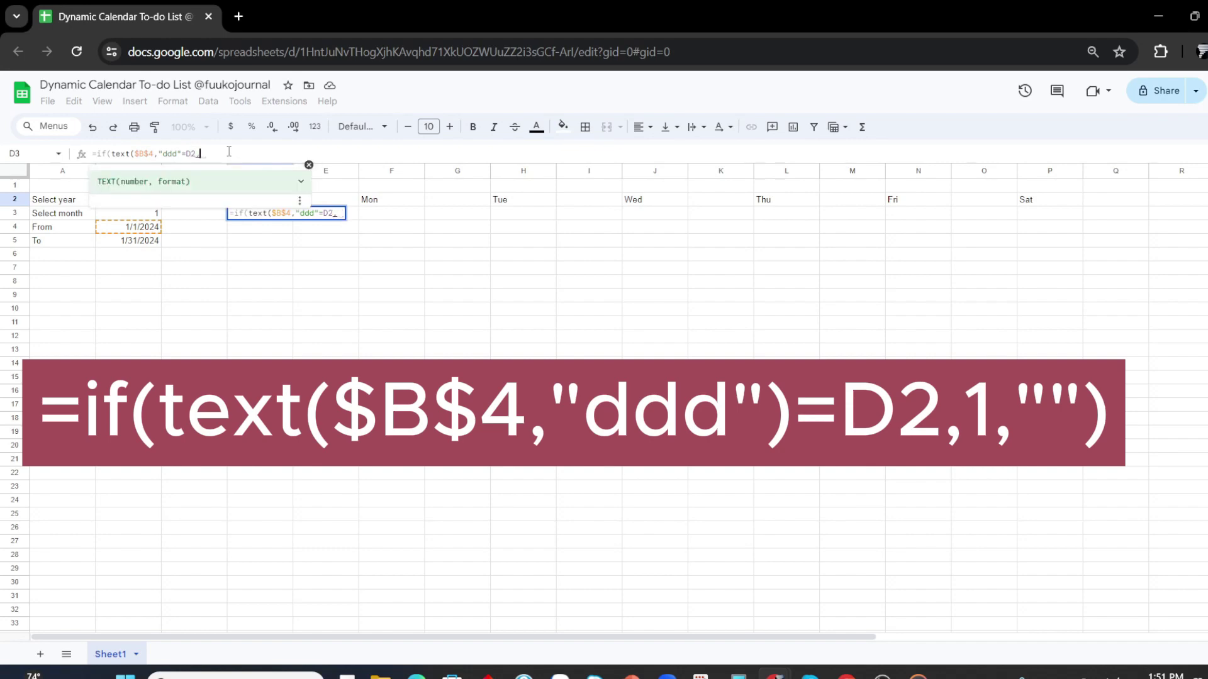
text(1,)
text("")
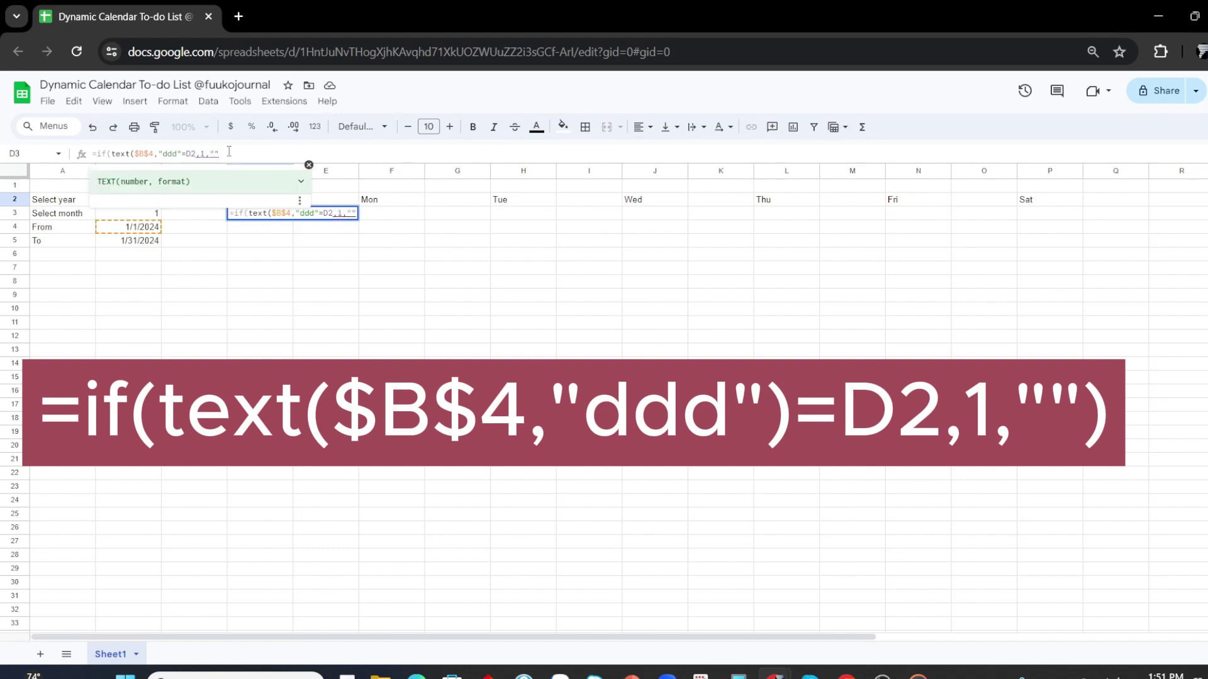
text()))
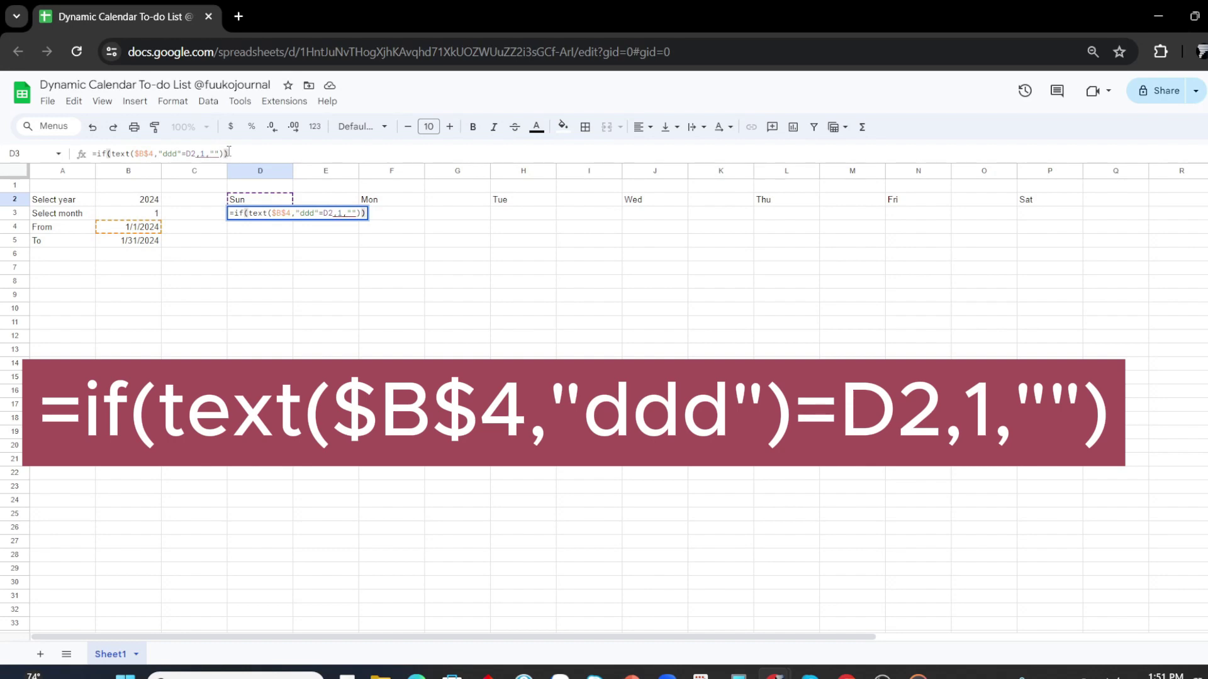
Fix the parentheses so D3 reads =if(text($B$4,"ddd")=D2,1,"").
click(156, 154)
text())
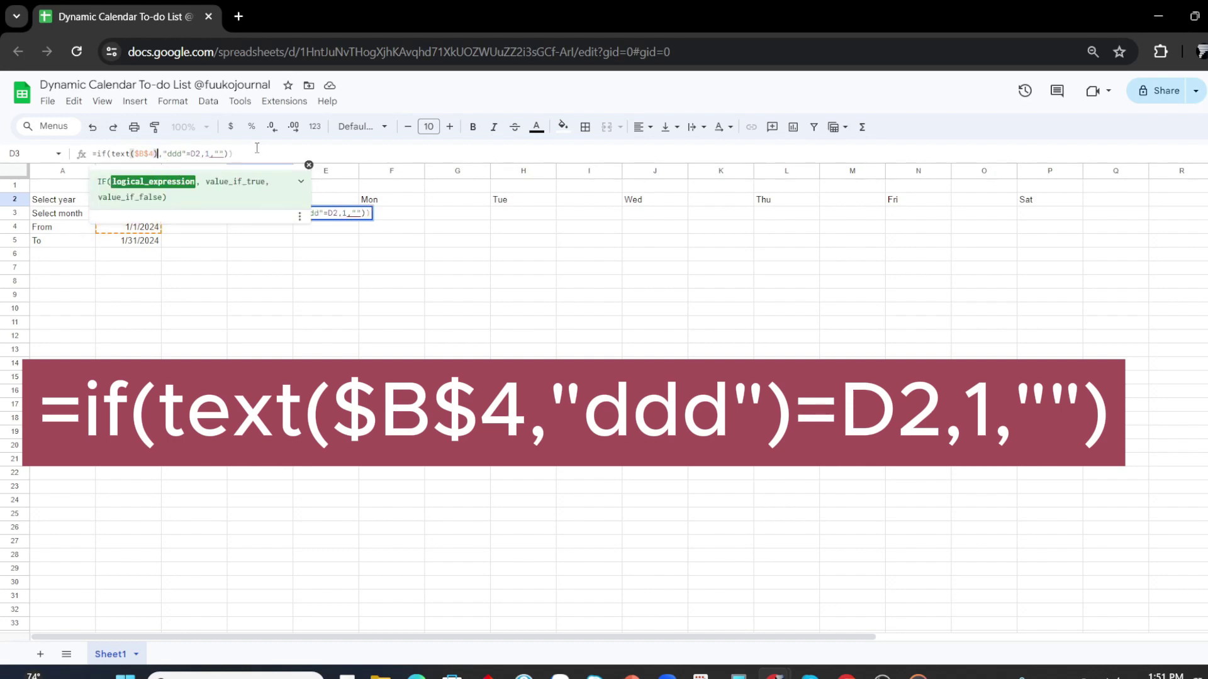
click(257, 148)
key(BackSpace)
key(Return)
key(Up)
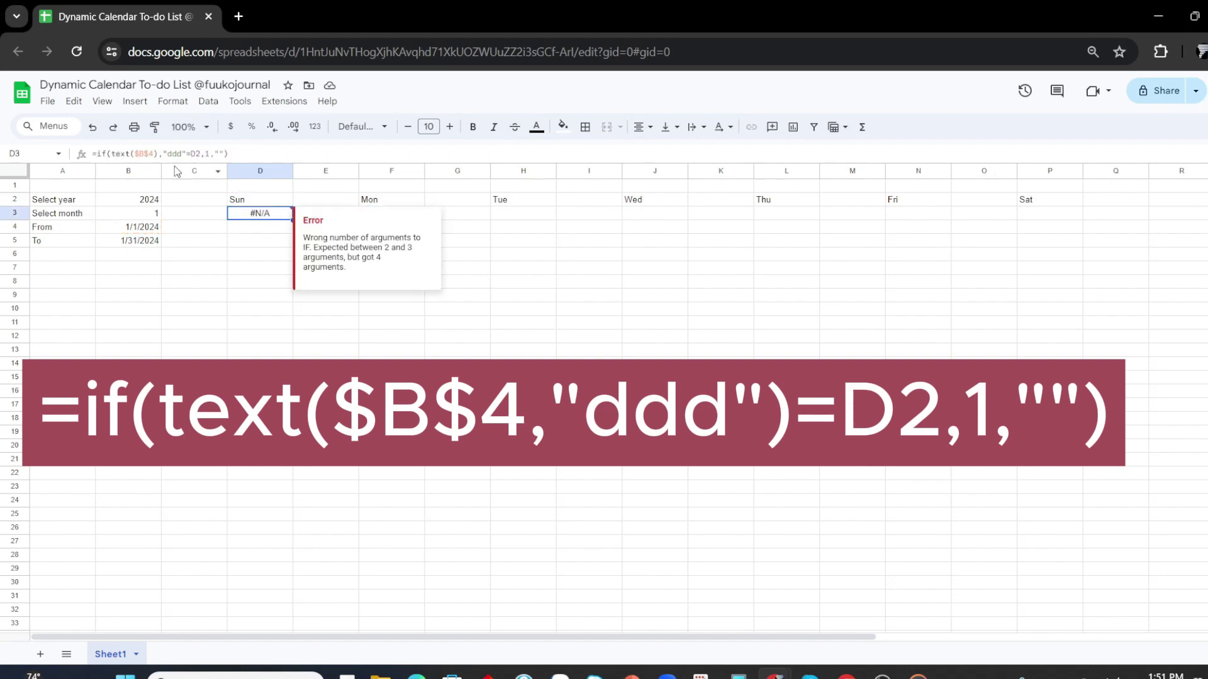
click(159, 155)
key(BackSpace)
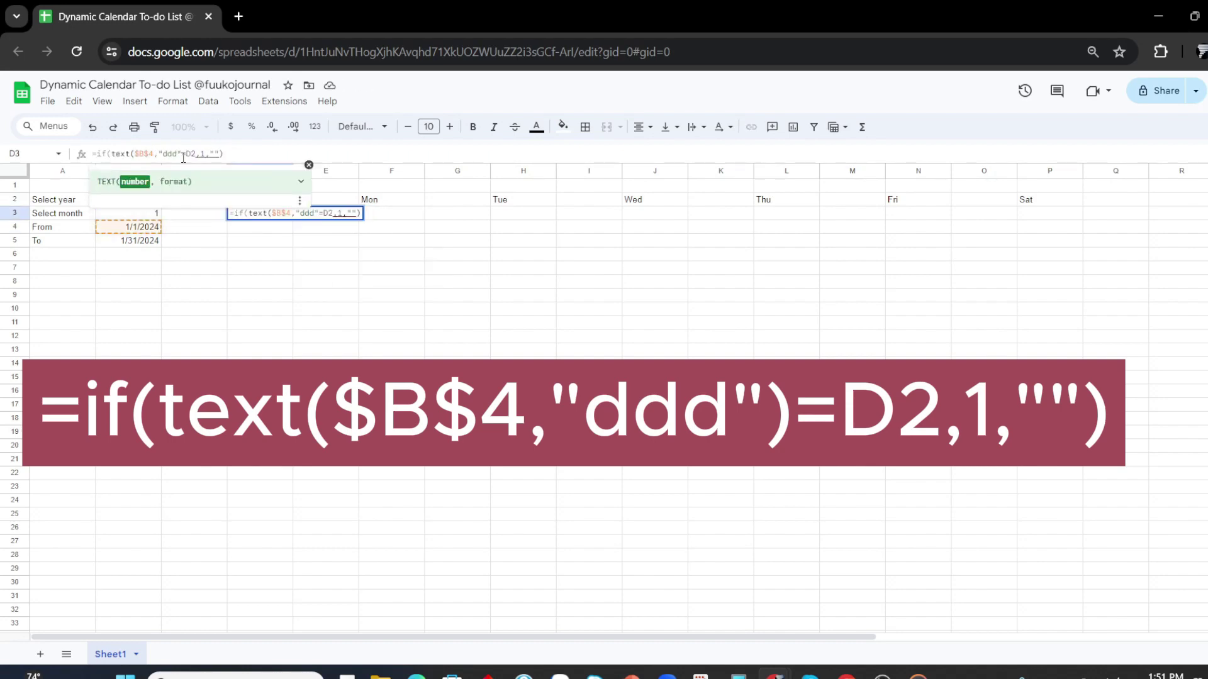
click(184, 154)
text())
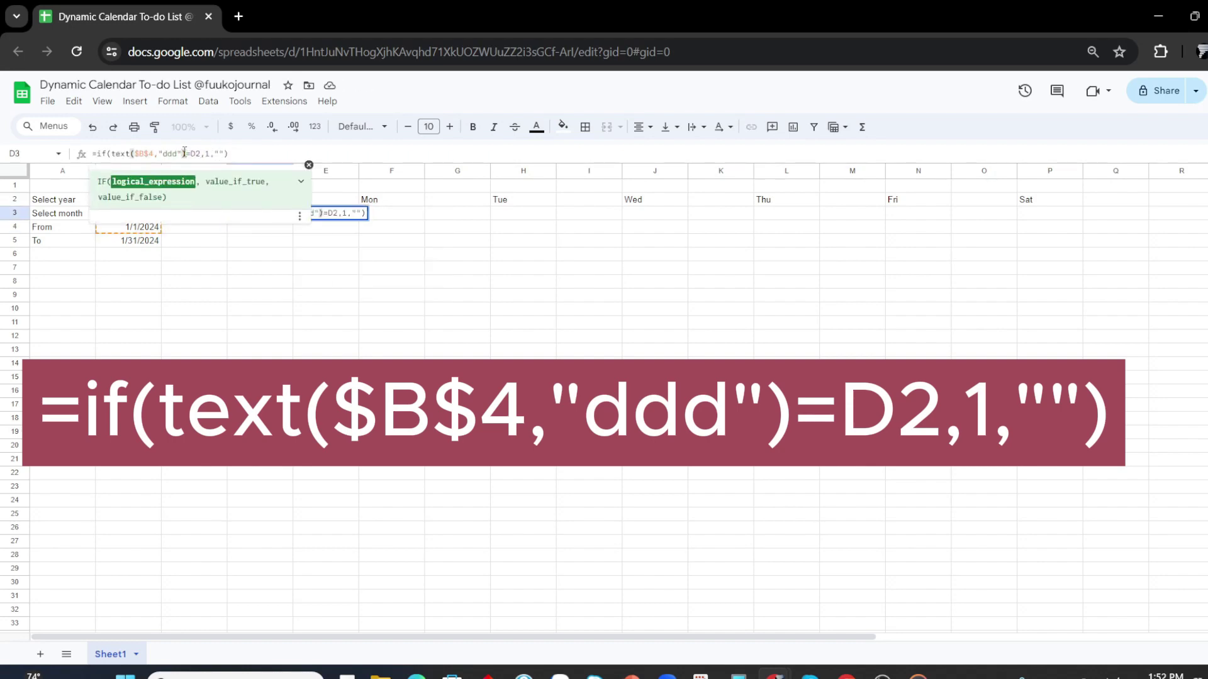
key(Return)
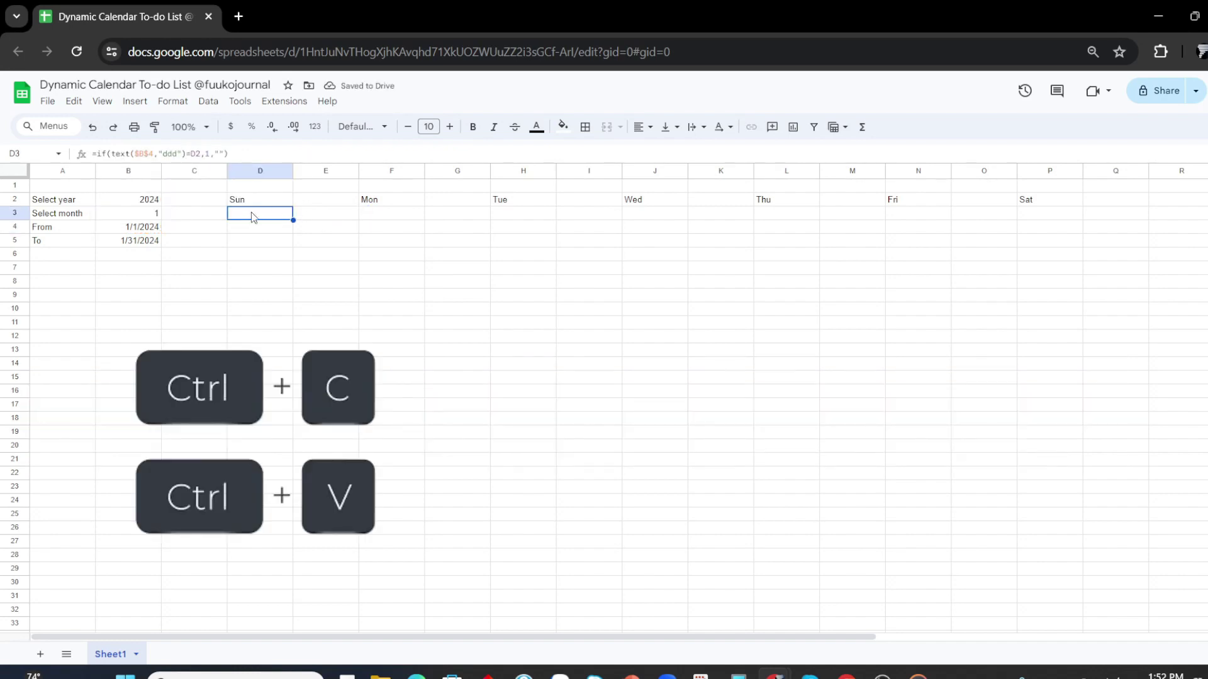
Copy the D3 formula into F3 under Mon.
key(ctrl+c)
click(378, 217)
key(ctrl+v)
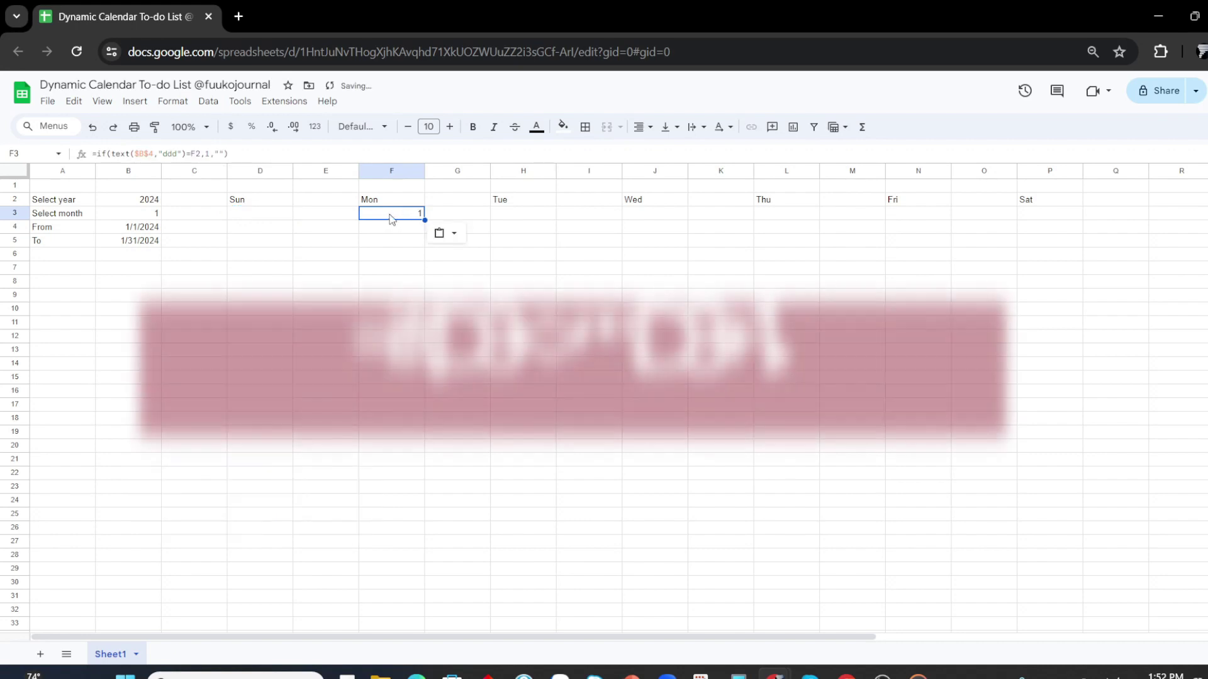
Change F3 to =if(D3<>"",D3+1,if(text($B$4,"ddd")=F2,1,"")), so it shows 1.
double_click(390, 215)
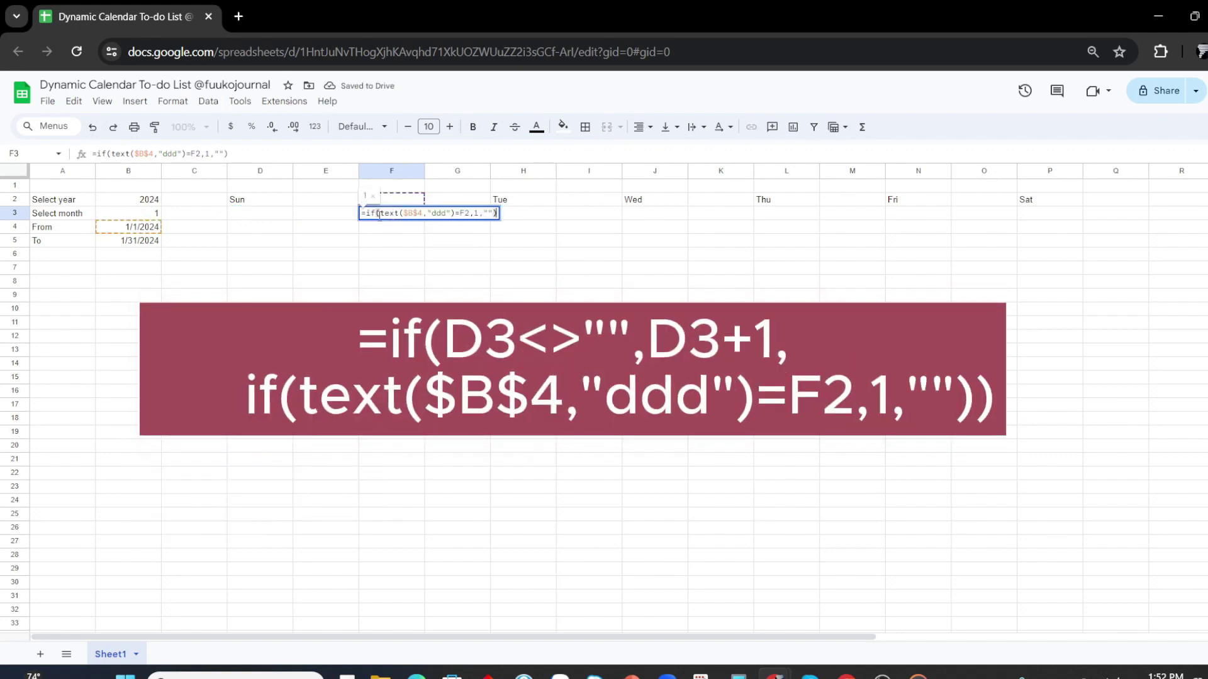
click(365, 214)
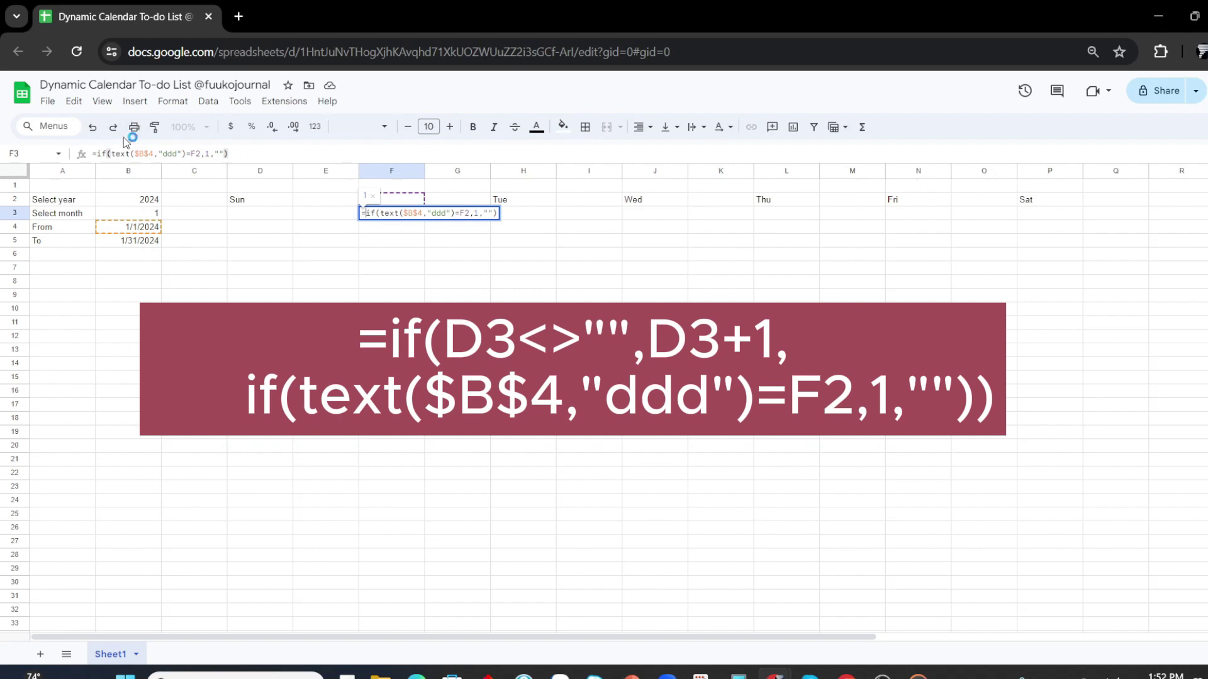
click(97, 154)
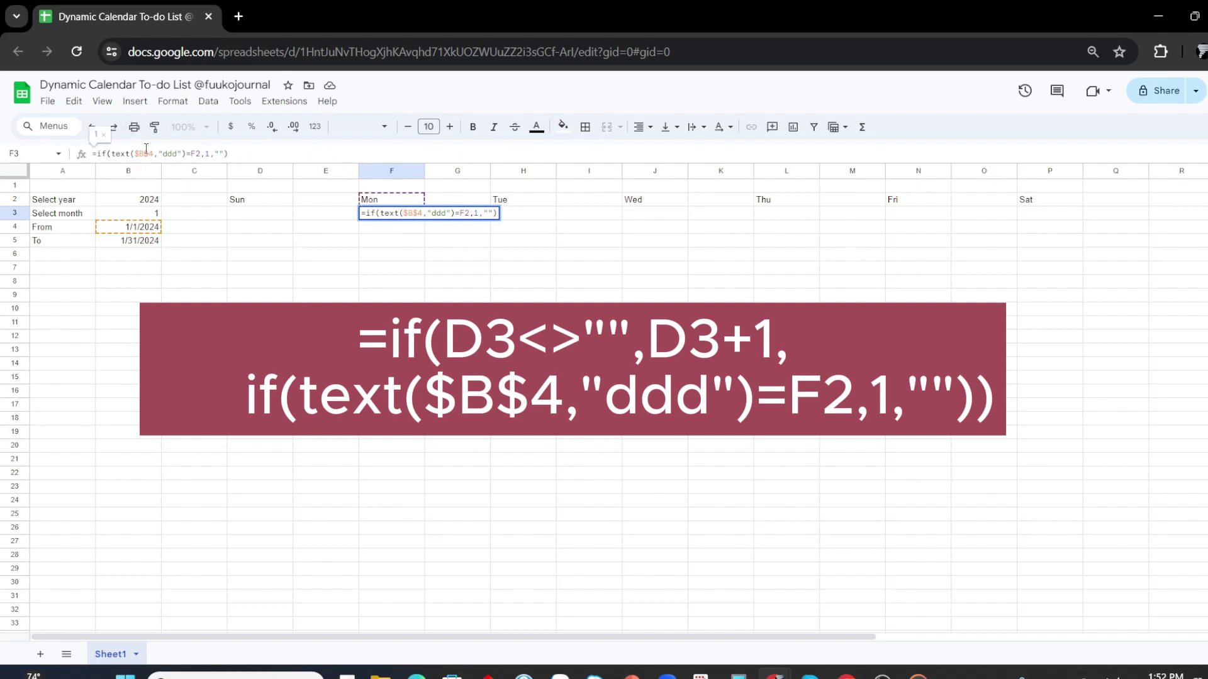
text(if()
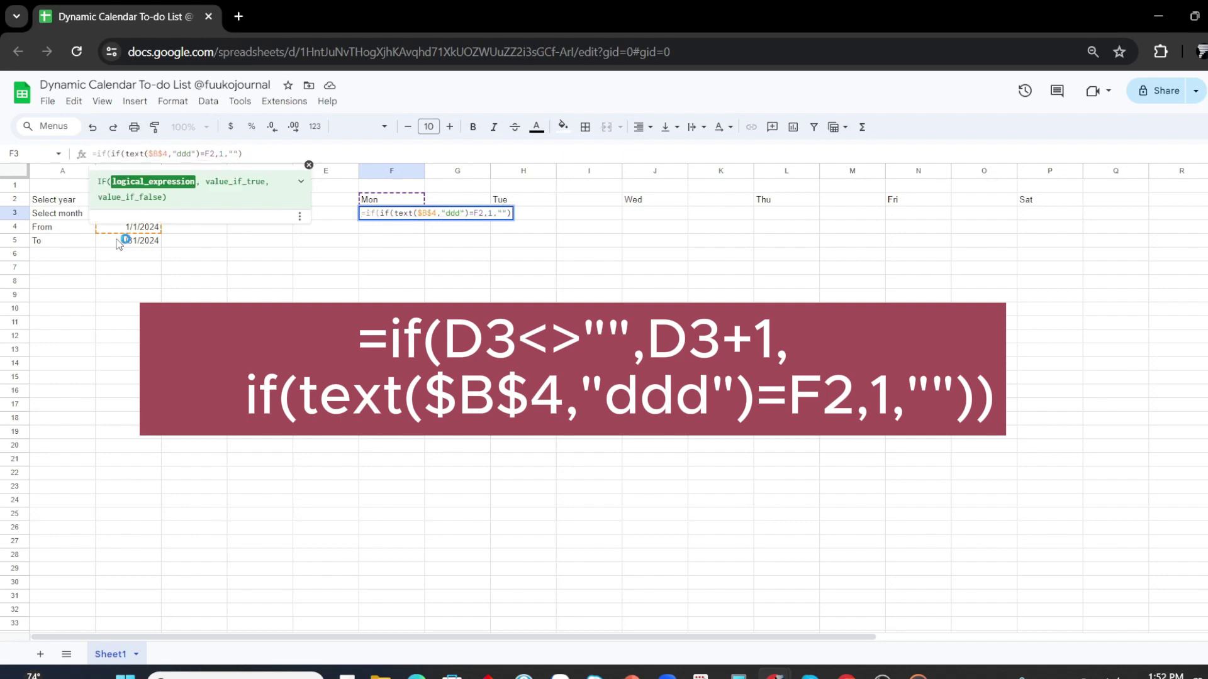
click(345, 217)
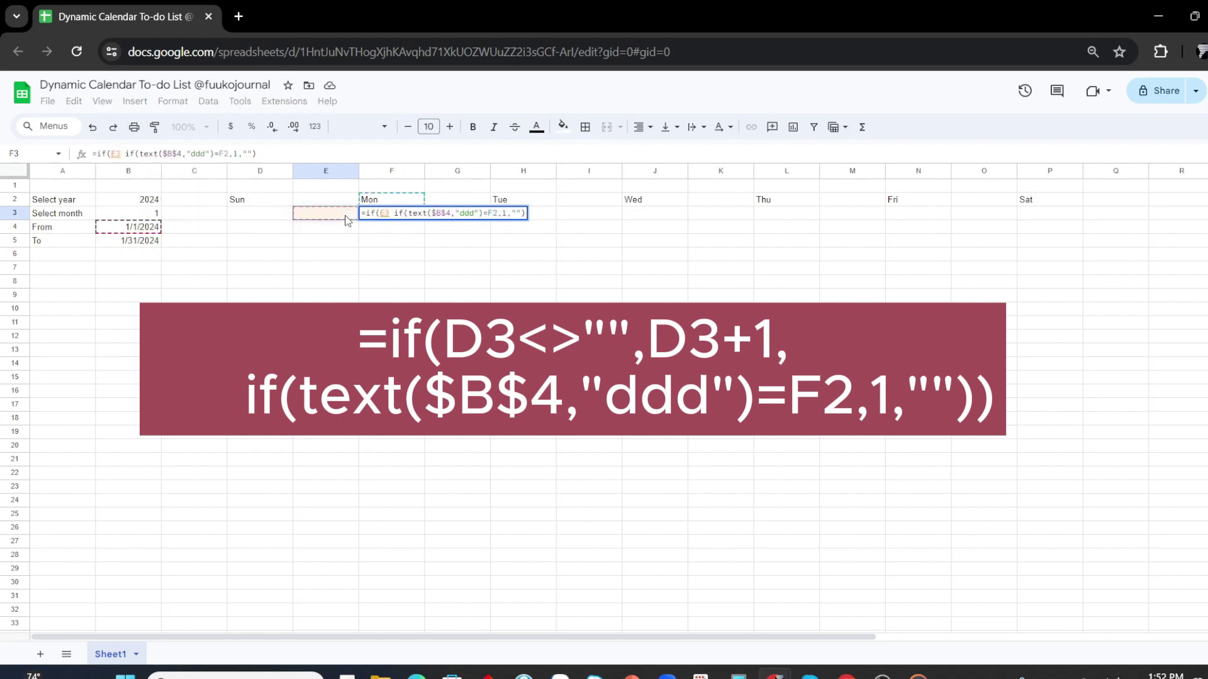
click(263, 214)
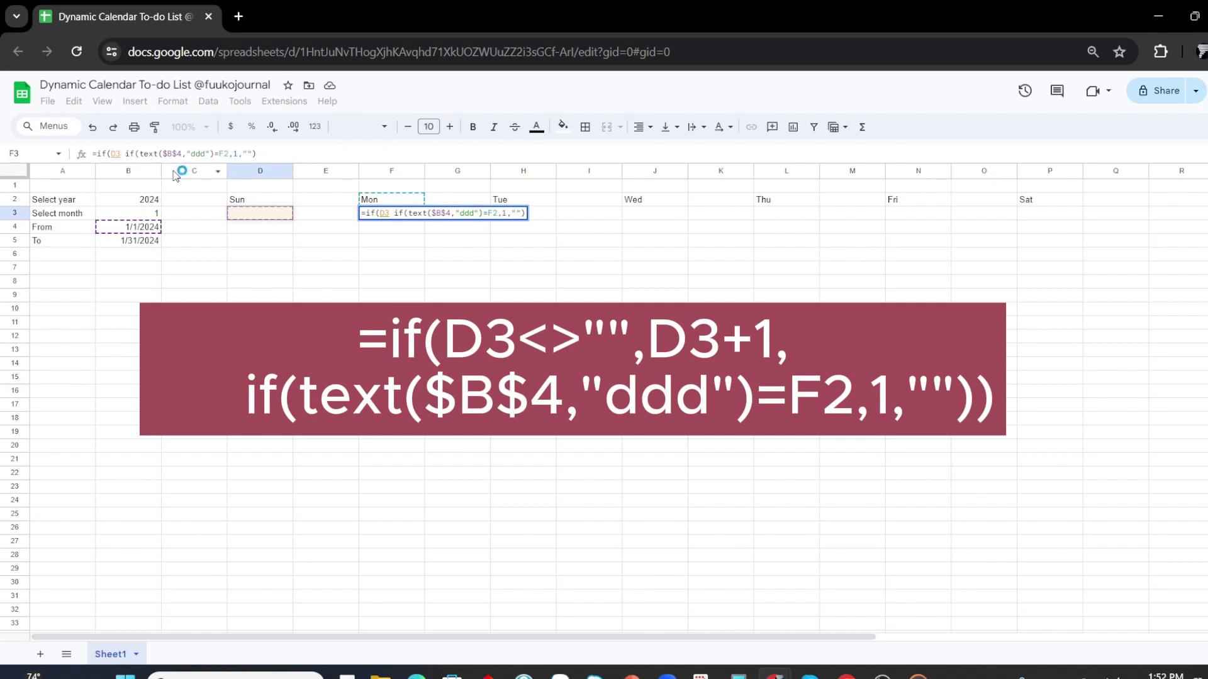
text(<>)
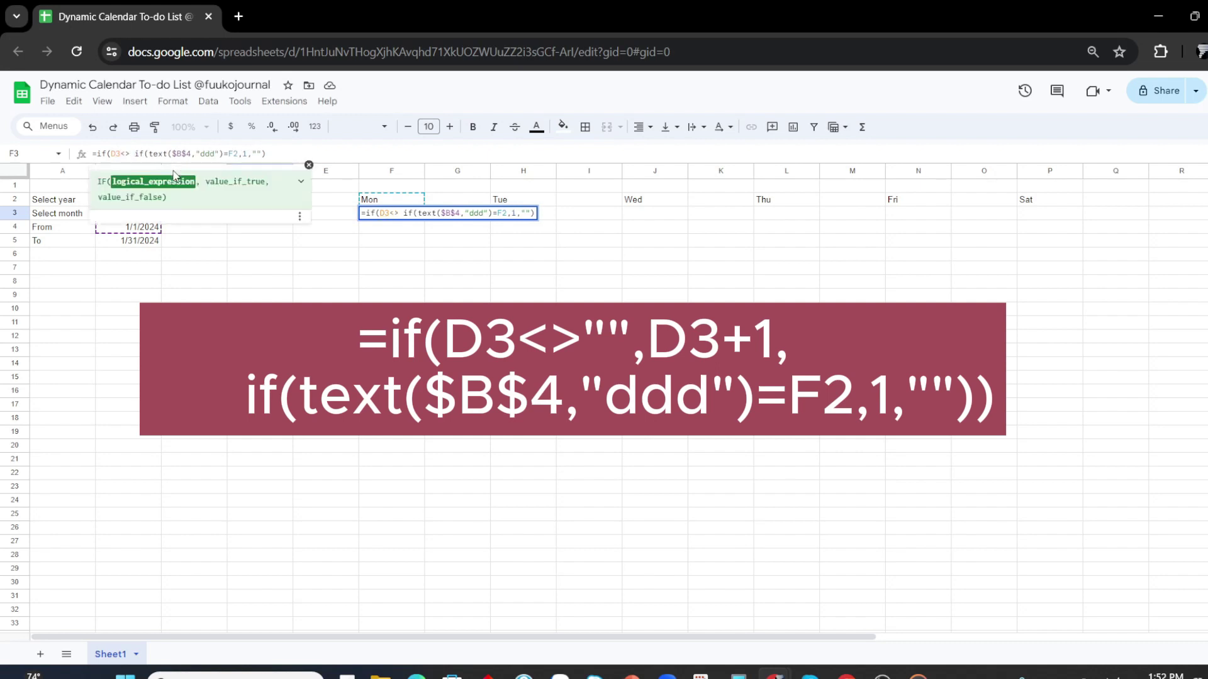
text("",)
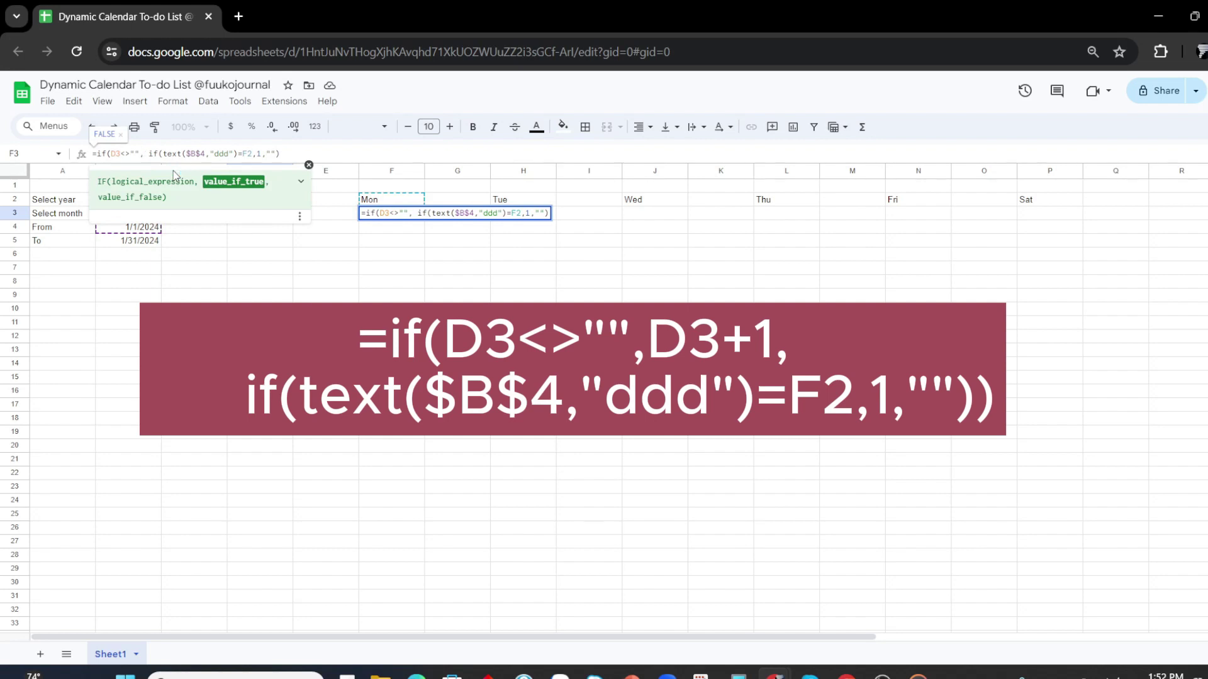
text(D3)
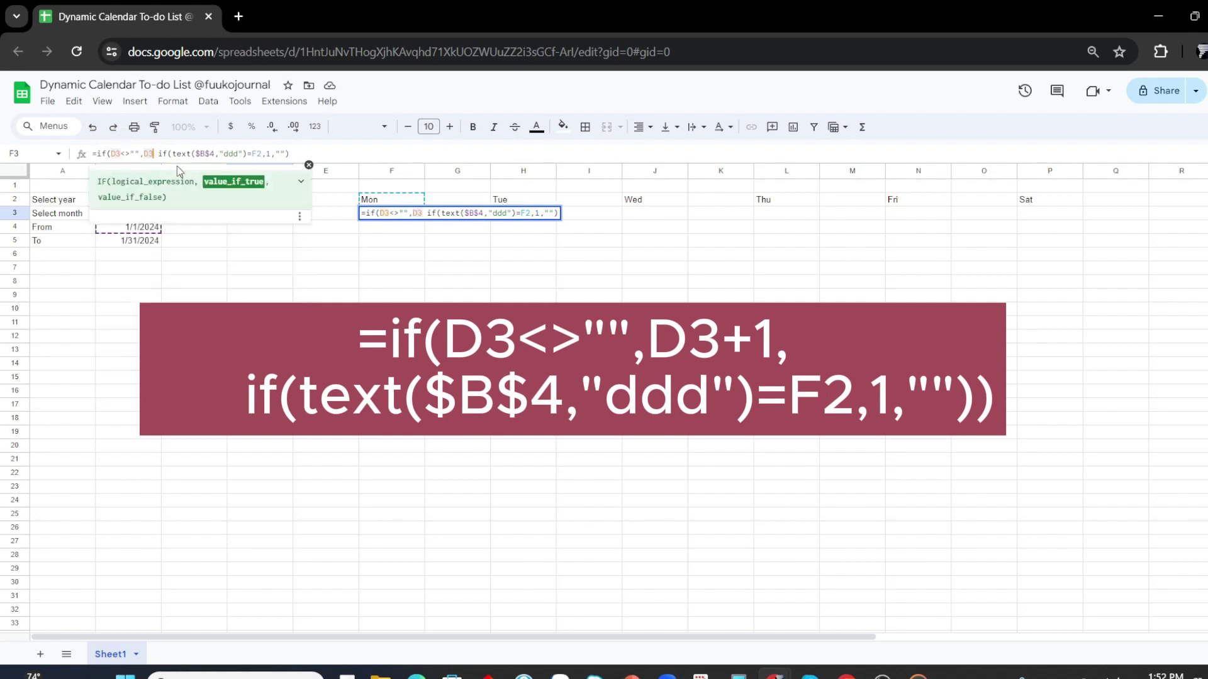
text(+1)
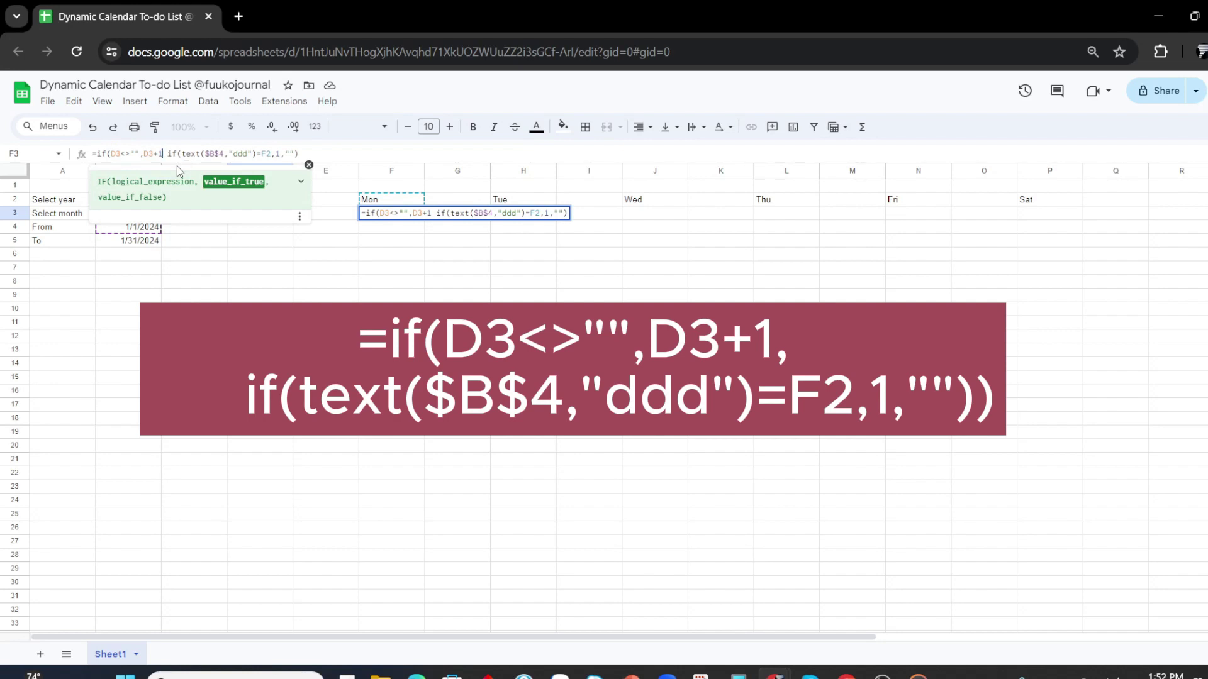
text(,)
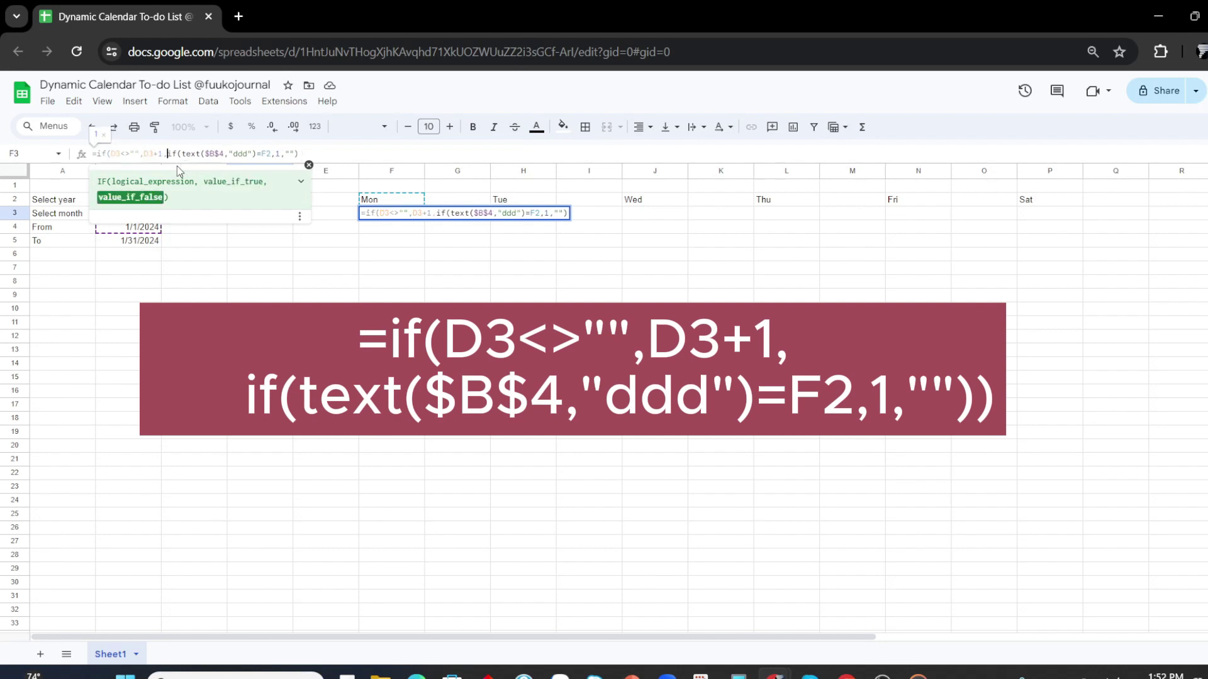
click(319, 157)
text())
key(Return)
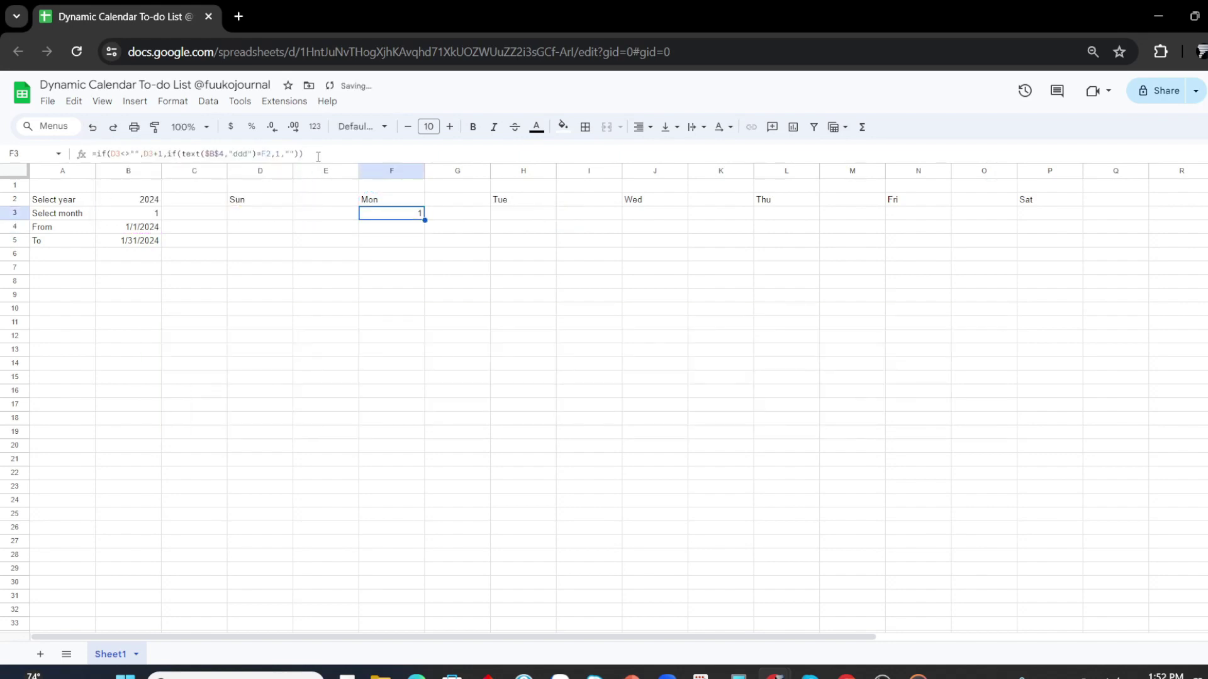
Copy the F3 day formula under Tue through Sat, so row 3 counts 1 to 6.
key(ctrl+c)
key(Right)
key(Right)
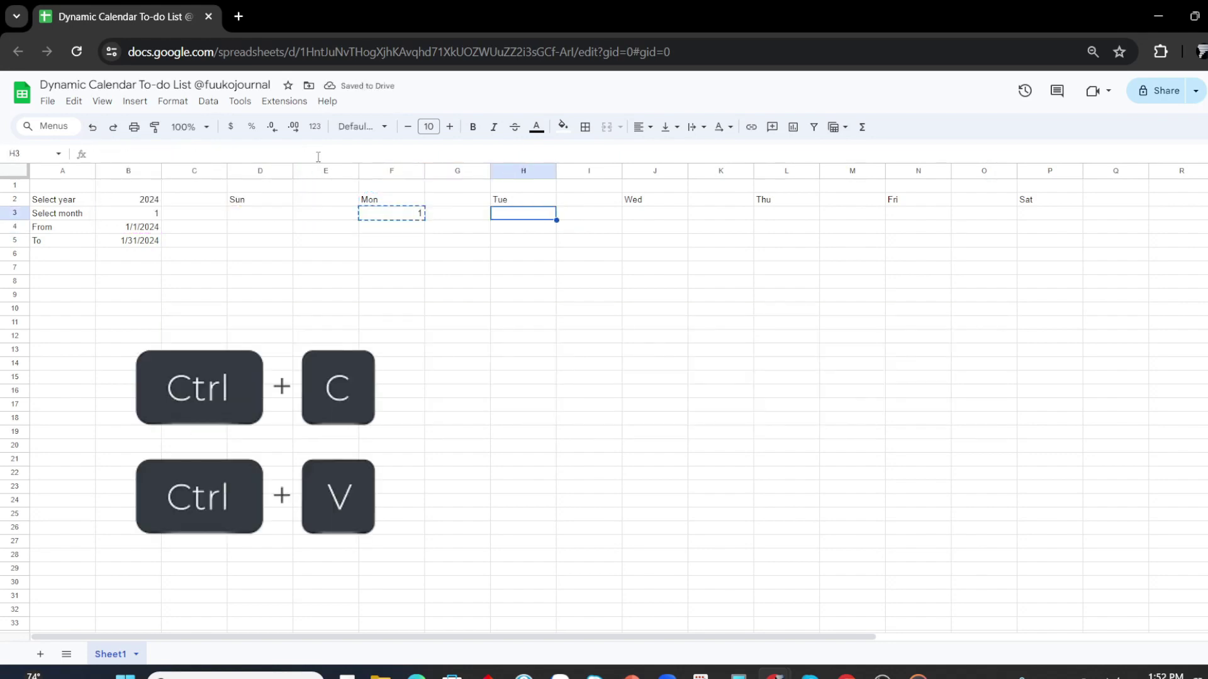
key(ctrl+v)
key(Right)
key(Right)
key(ctrl+v)
key(Right)
key(Right)
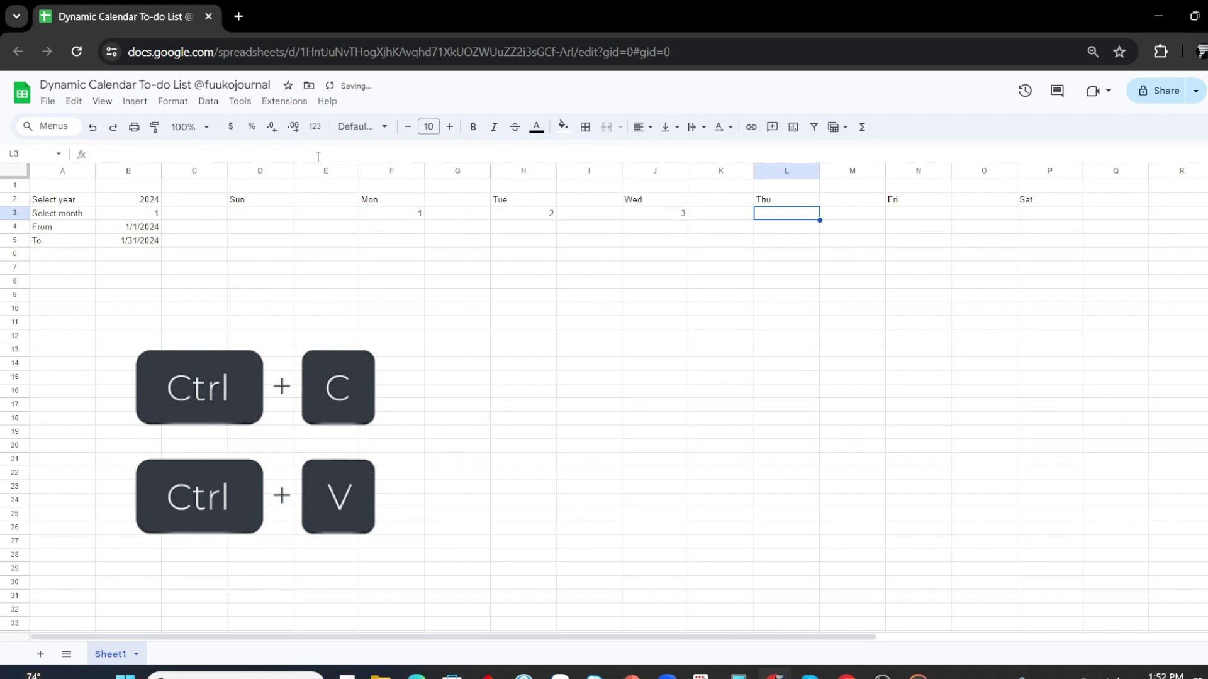
key(ctrl+v)
key(Right)
key(Right)
key(ctrl+v)
key(Right)
key(Right)
key(ctrl+v)
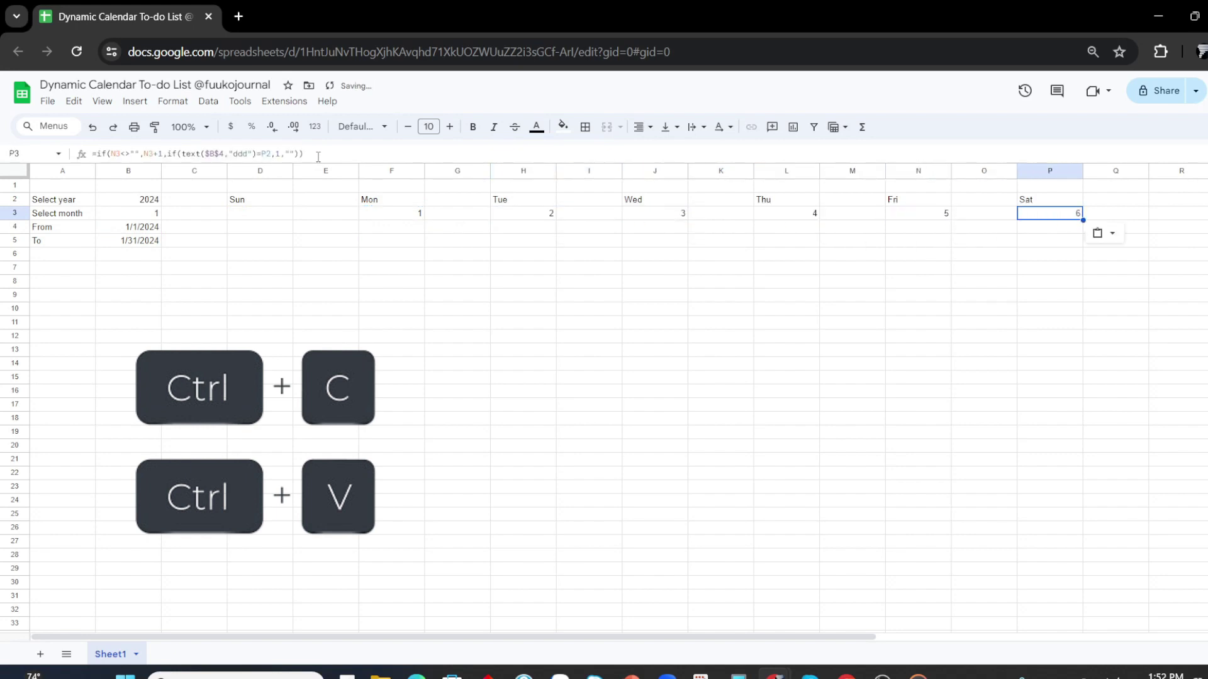
Undo an accidental cell move and keep month 1, so dates show January 2024.
double_click(151, 214)
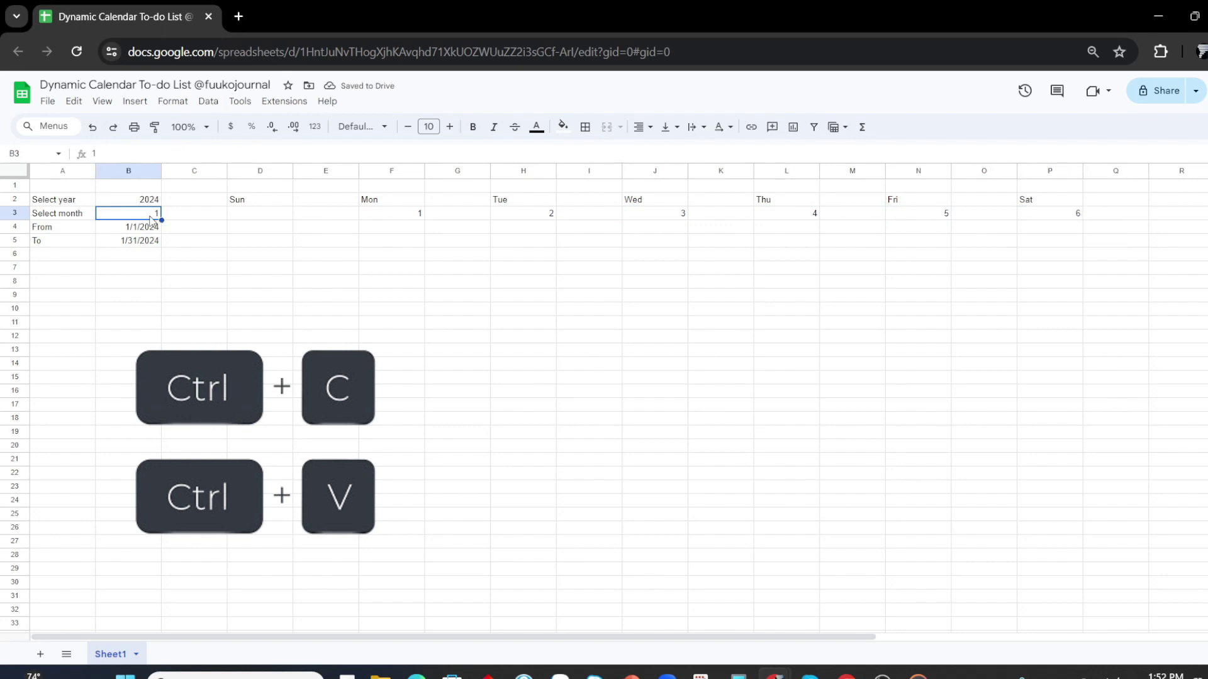
text(2)
key(Return)
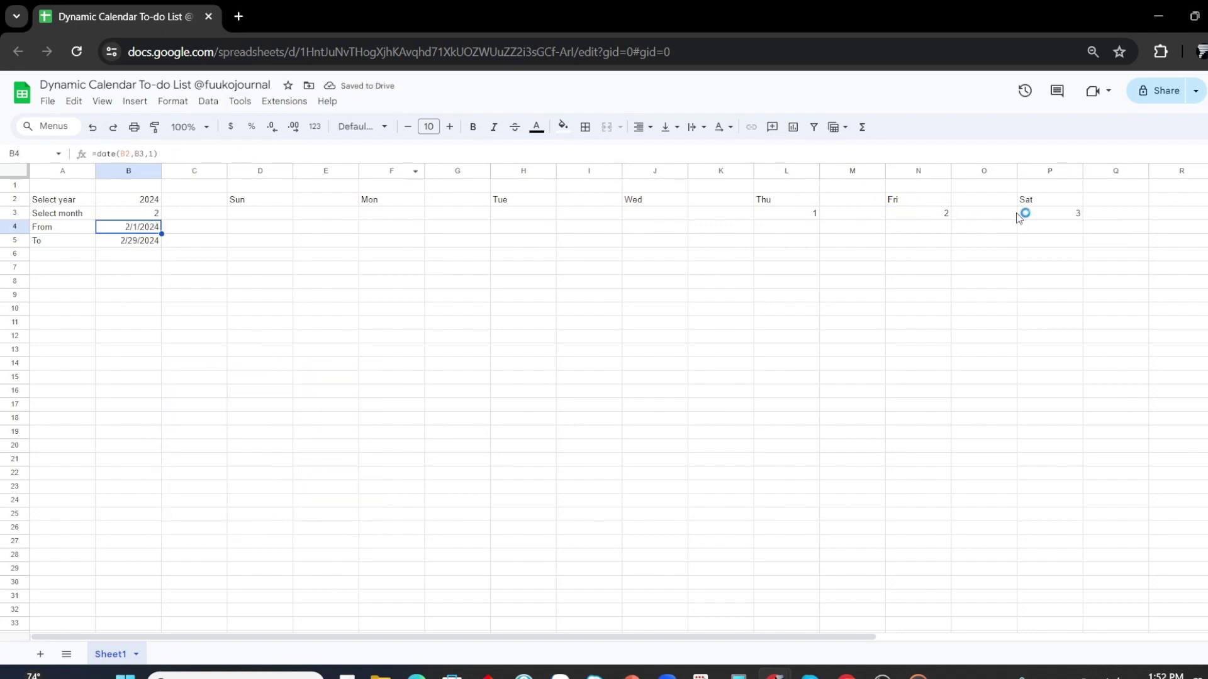
drag(132, 227, 134, 219)
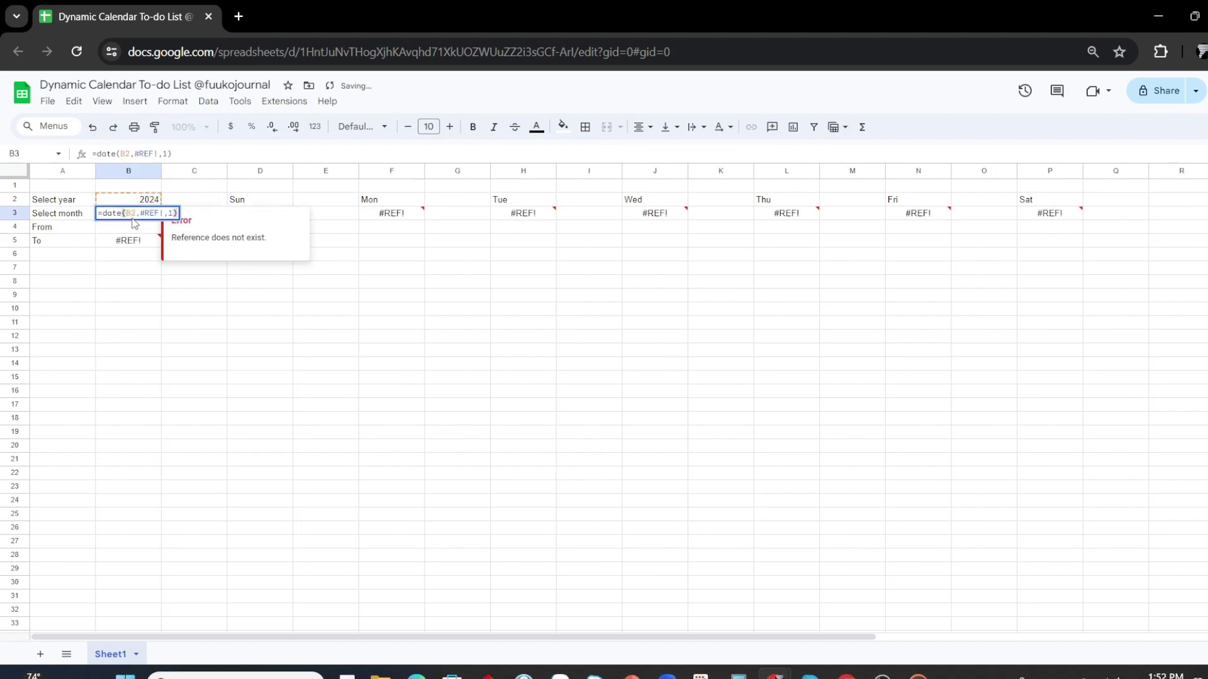
key(ctrl+z)
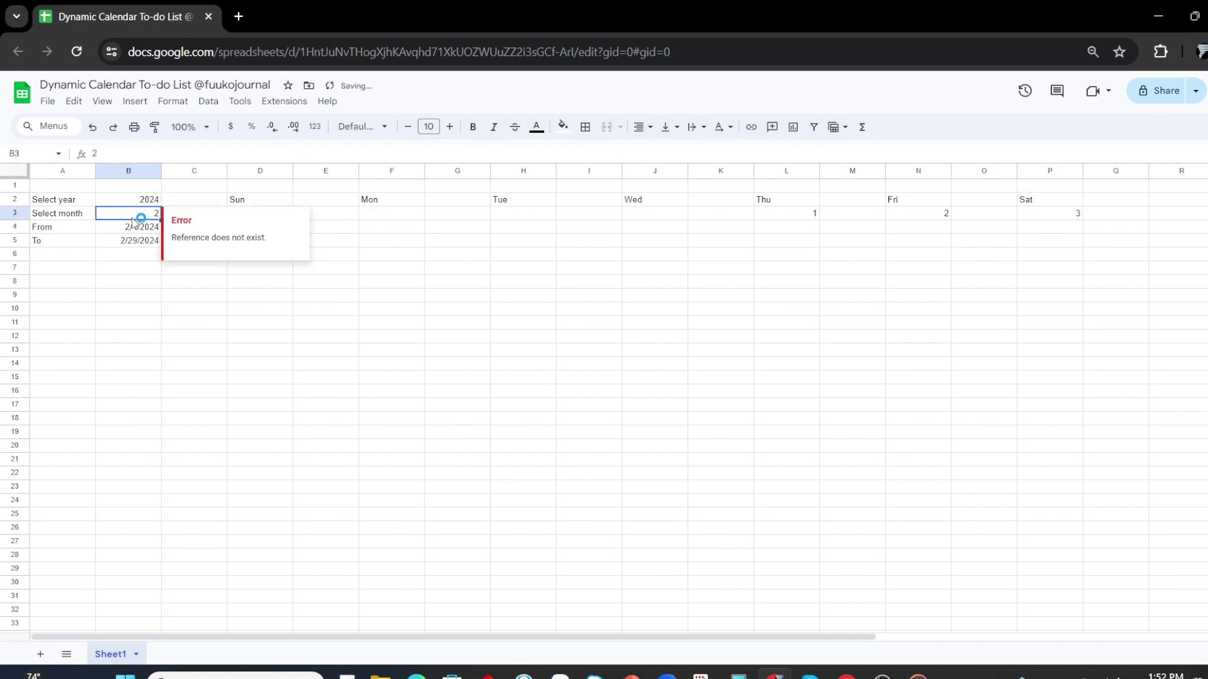
double_click(122, 152)
text(1)
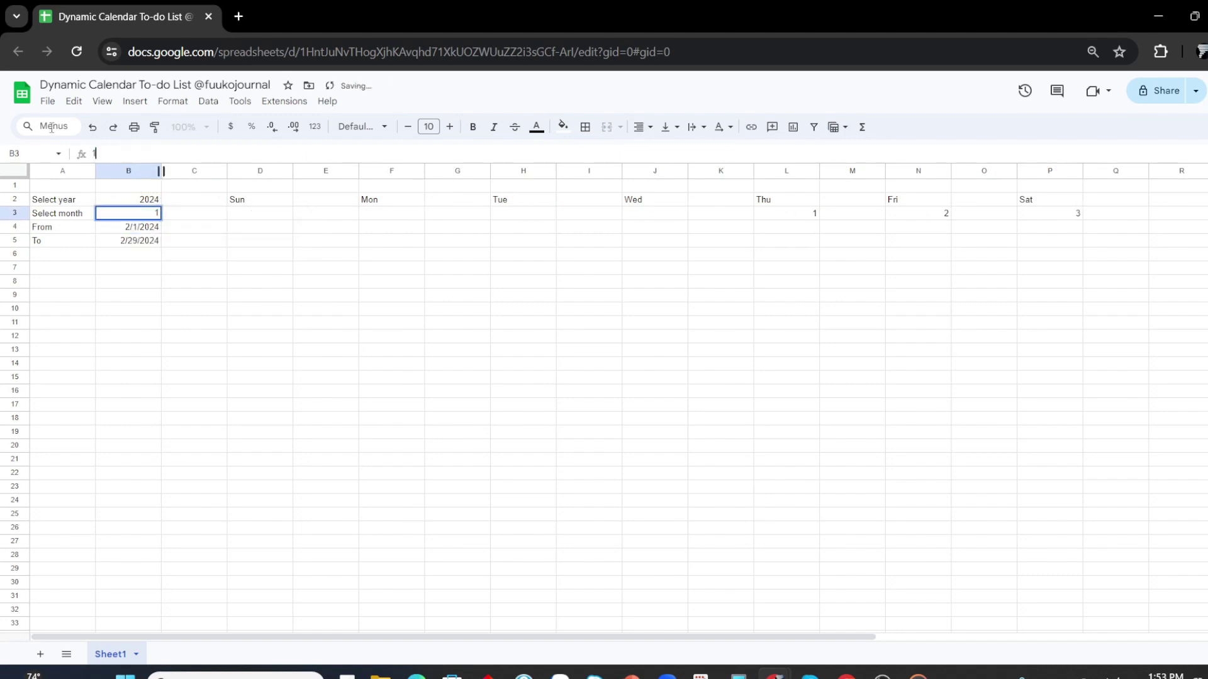
key(Return)
key(Up)
key(Right)
key(Right)
key(Right)
key(Down)
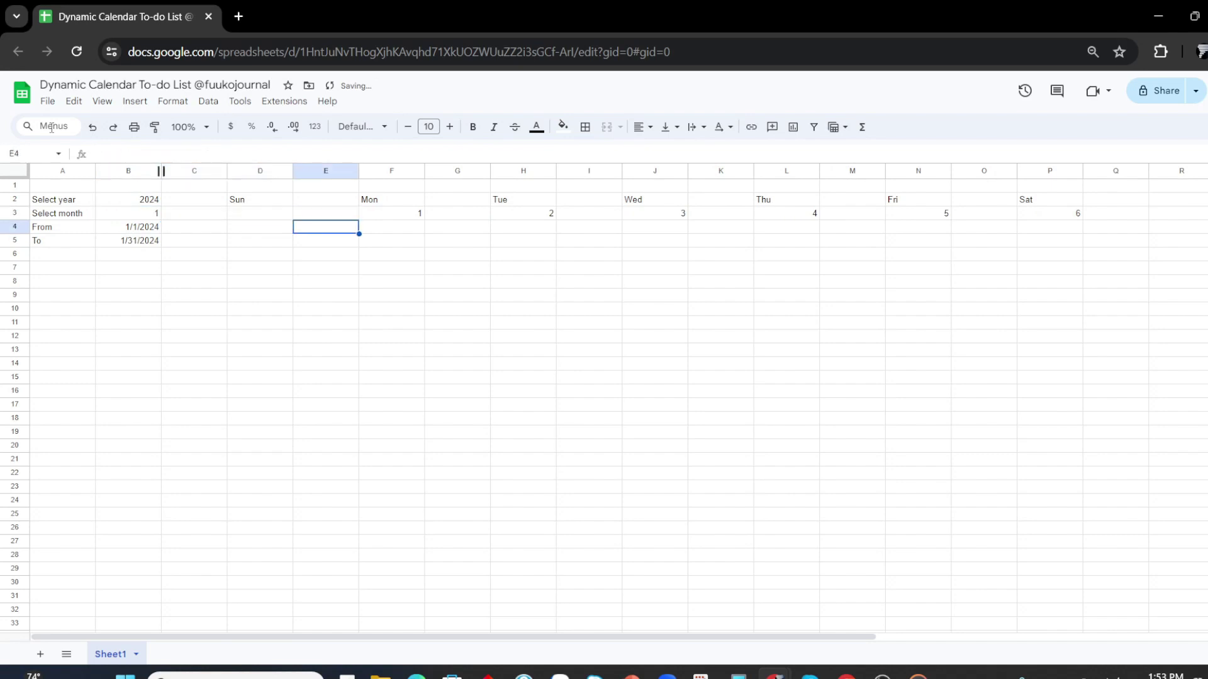
key(Up)
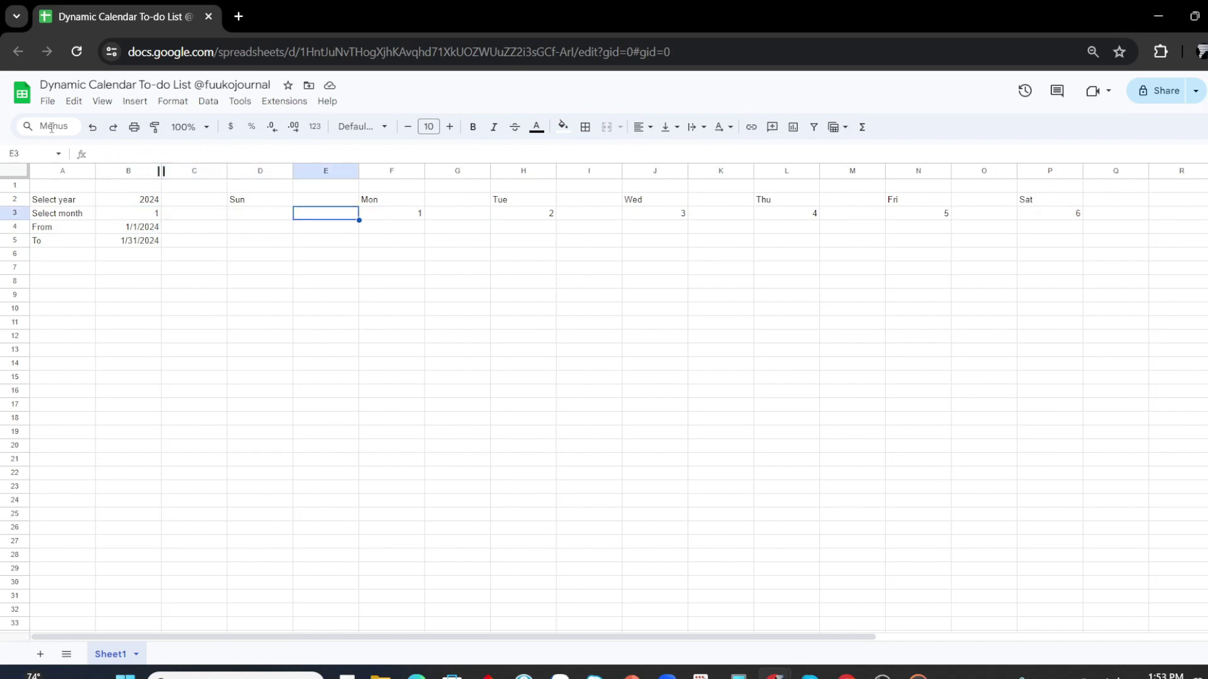
Insert checkboxes into D4:D8 under Sunday.
key(Left)
key(Down)
key(shift+Down)
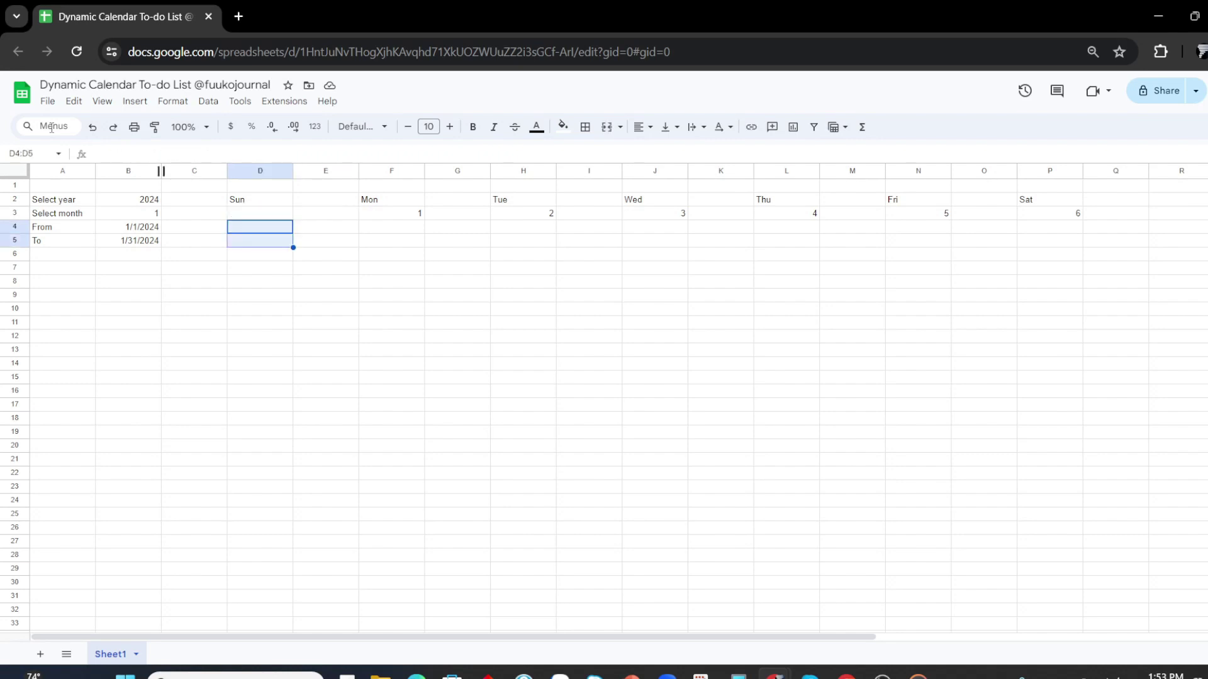
key(shift+Down)
key(shift+Down)
key(shift+Down)
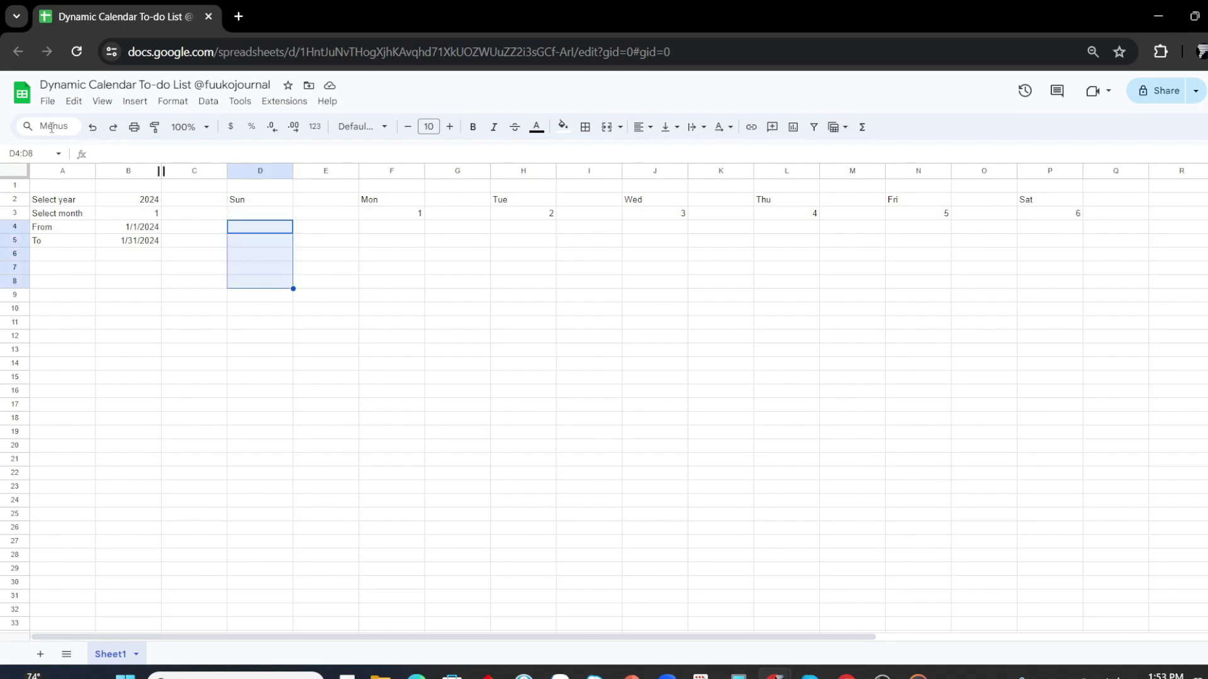
click(101, 101)
mouse_move(134, 101)
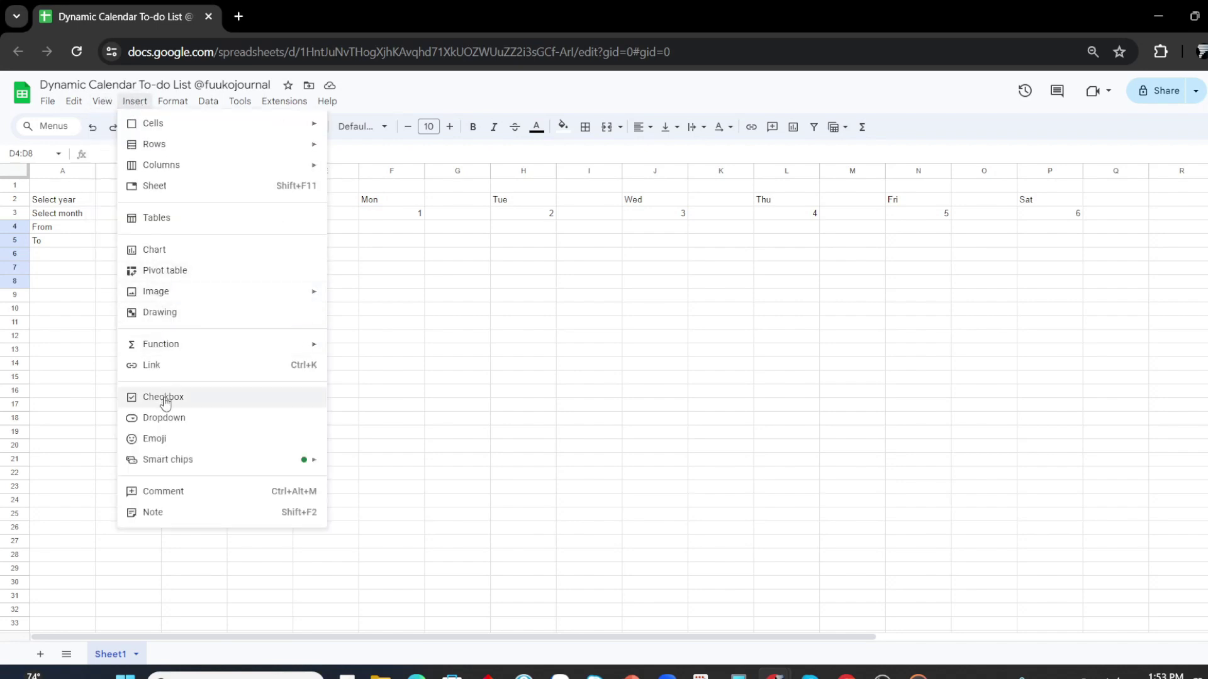
click(162, 397)
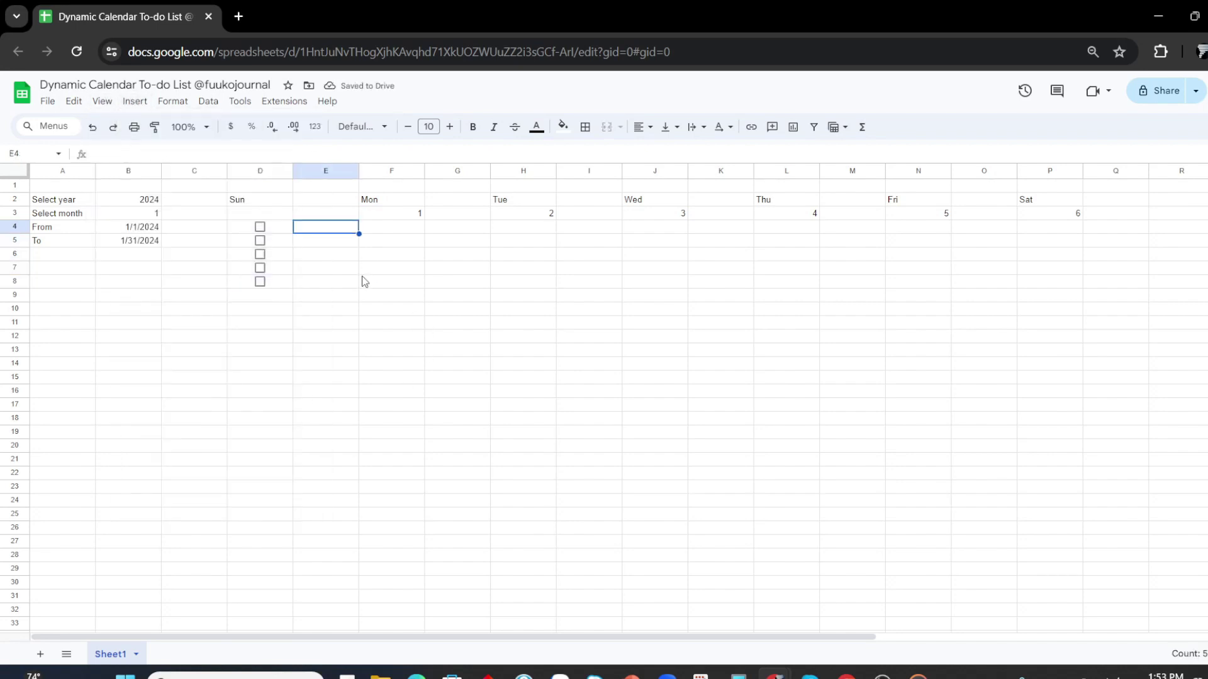
Copy the Sunday checkboxes under every other weekday column through Saturday.
key(ctrl+c)
key(Right)
key(Right)
key(ctrl+v)
key(Right)
key(Right)
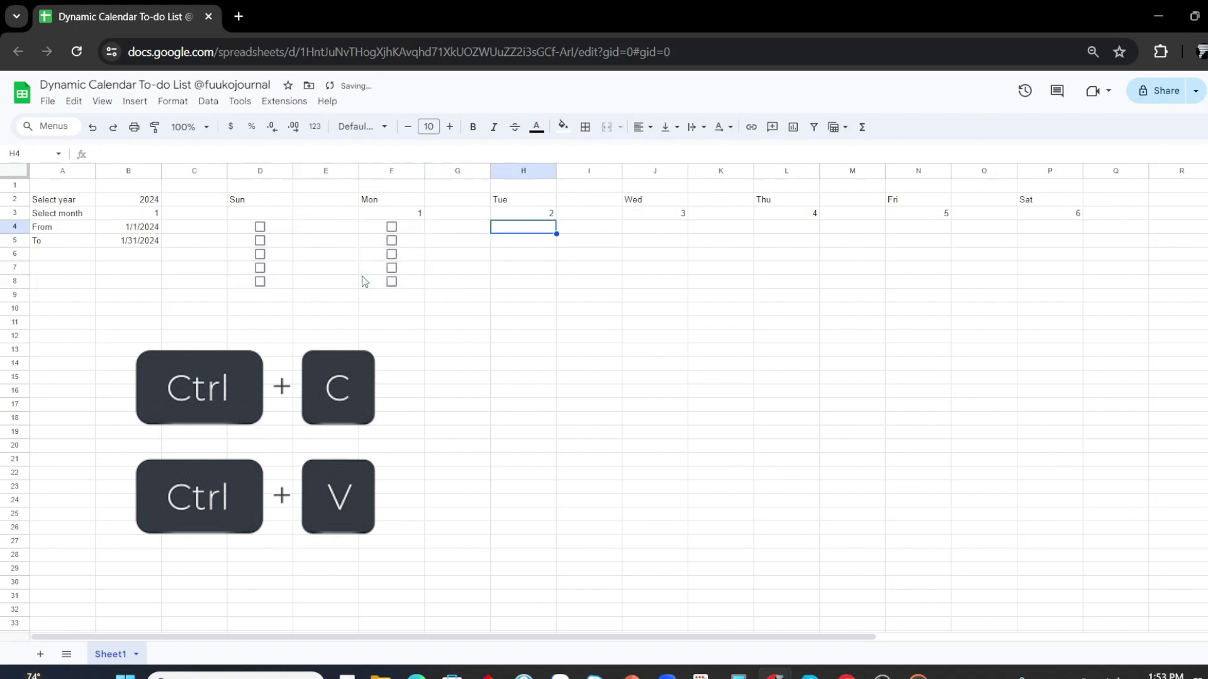
key(ctrl+v)
key(Right)
key(Right)
key(ctrl+v)
key(Right)
key(Right)
key(ctrl+v)
key(Right)
key(Right)
key(ctrl+v)
key(Right)
key(Right)
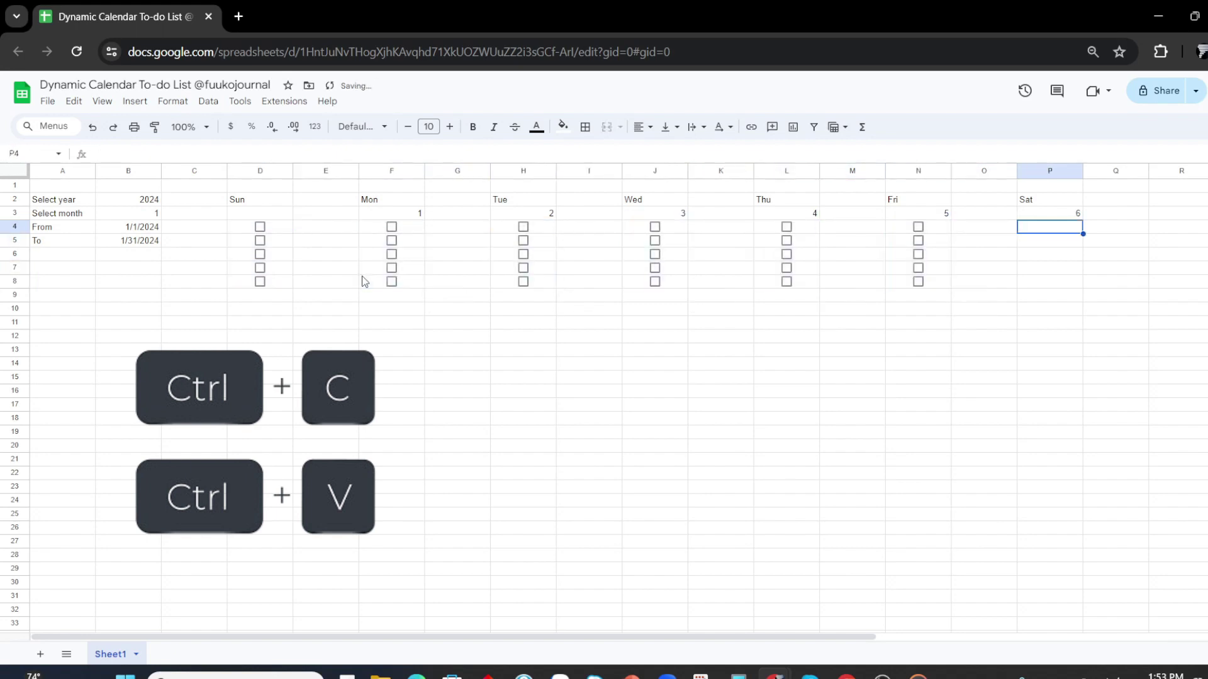
key(ctrl+v)
Copy the first-week block D3:P8 and paste it at D9 as week two.
key(Up)
key(shift+Down)
key(shift+Down)
key(shift+Down)
key(shift+Left)
key(shift+Left)
key(shift+Left)
key(shift+Left)
key(shift+Left)
key(shift+Left)
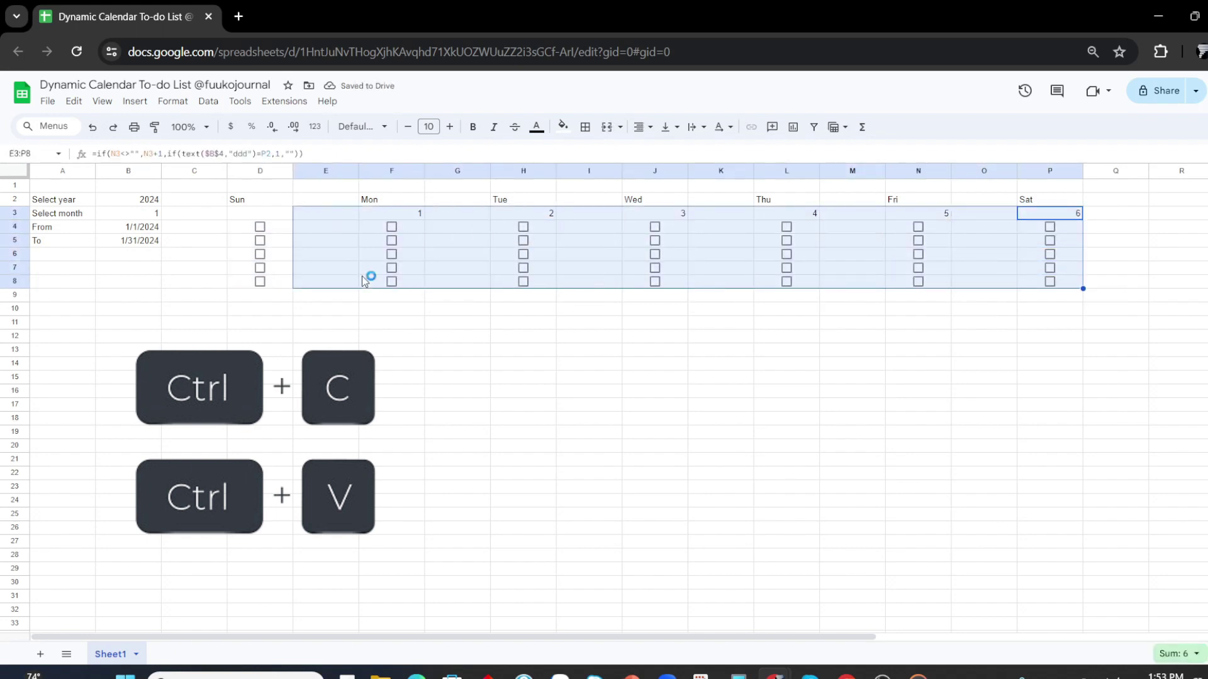
key(shift+Left)
key(ctrl+c)
key(Down)
key(Down)
key(Down)
key(Left)
key(Left)
key(Left)
key(Left)
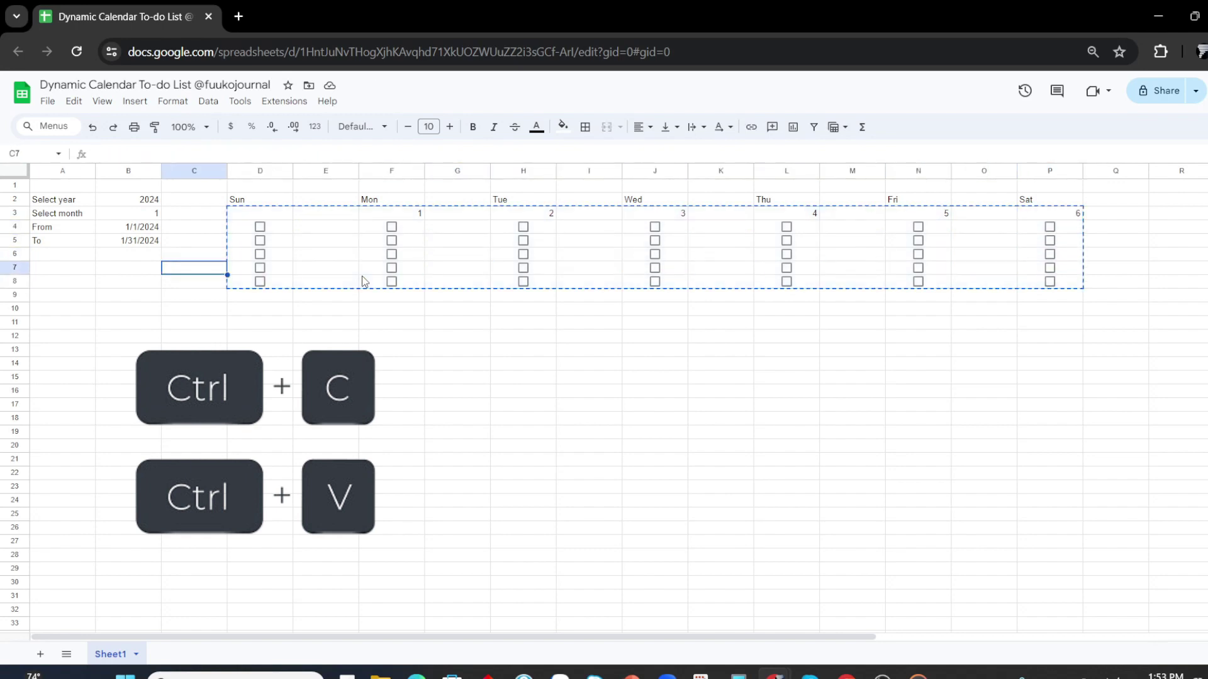
key(Down)
key(Down)
key(Right)
key(ctrl+v)
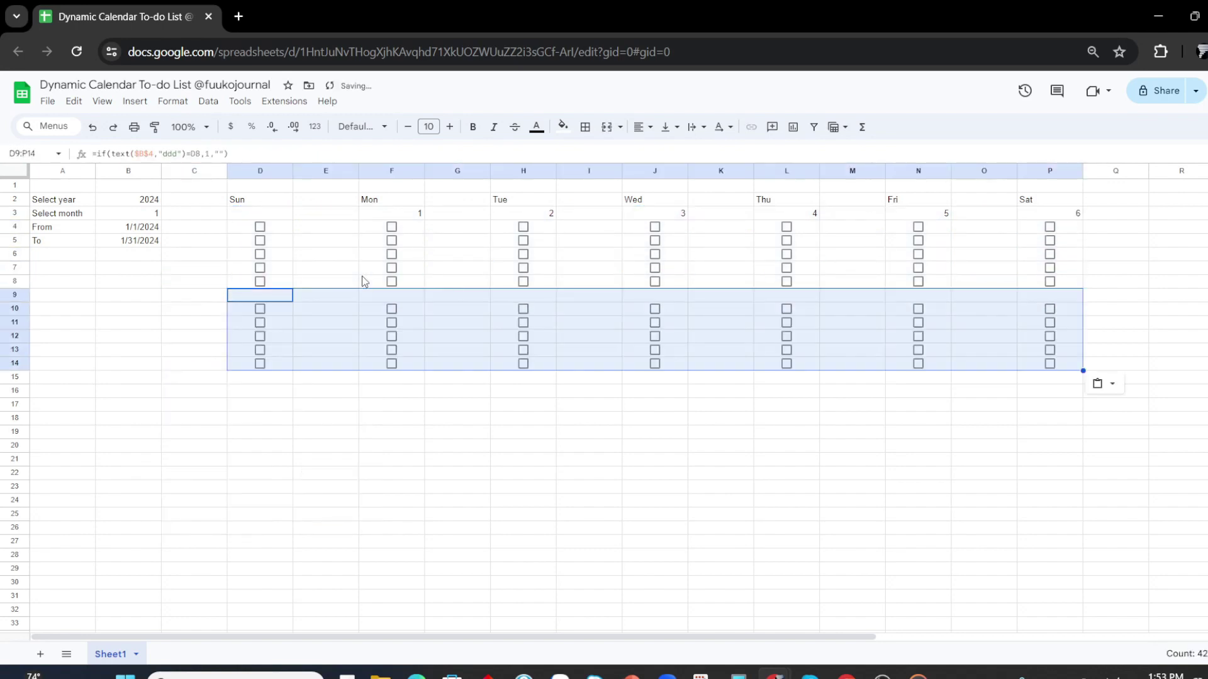
Enter =if(P3="","",if((P3+1)>day($B$5),"",P3+1)) in D9 so week two starts at 7.
text(=if()
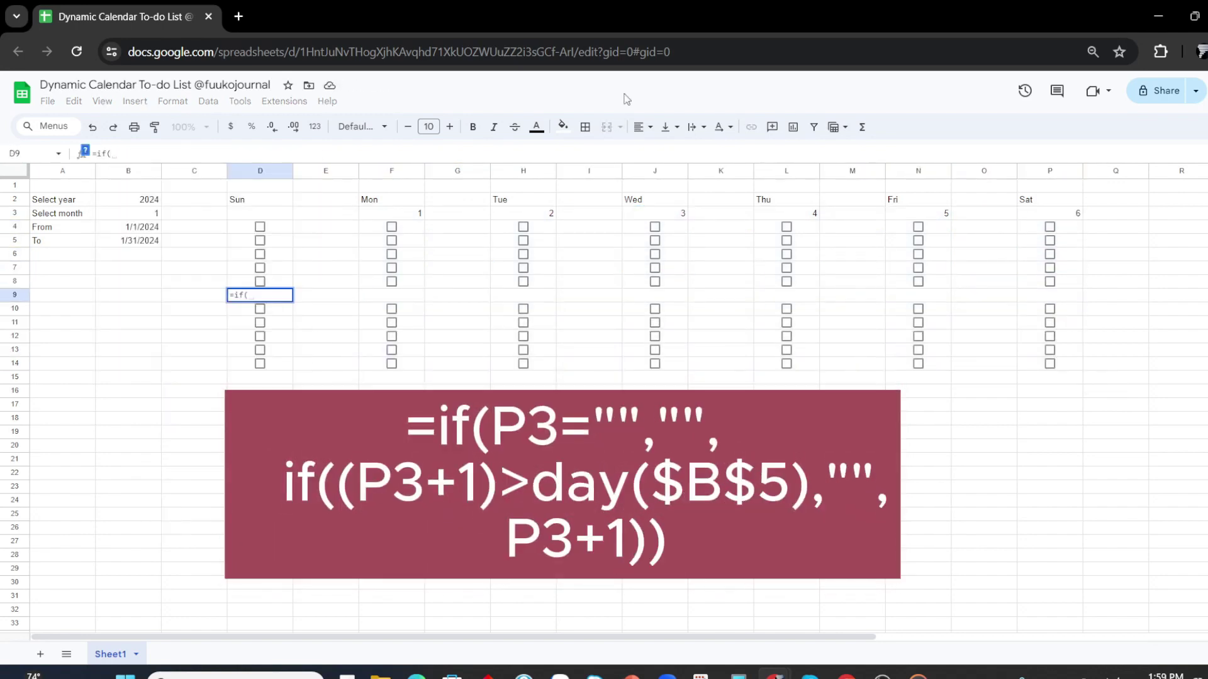
click(1067, 214)
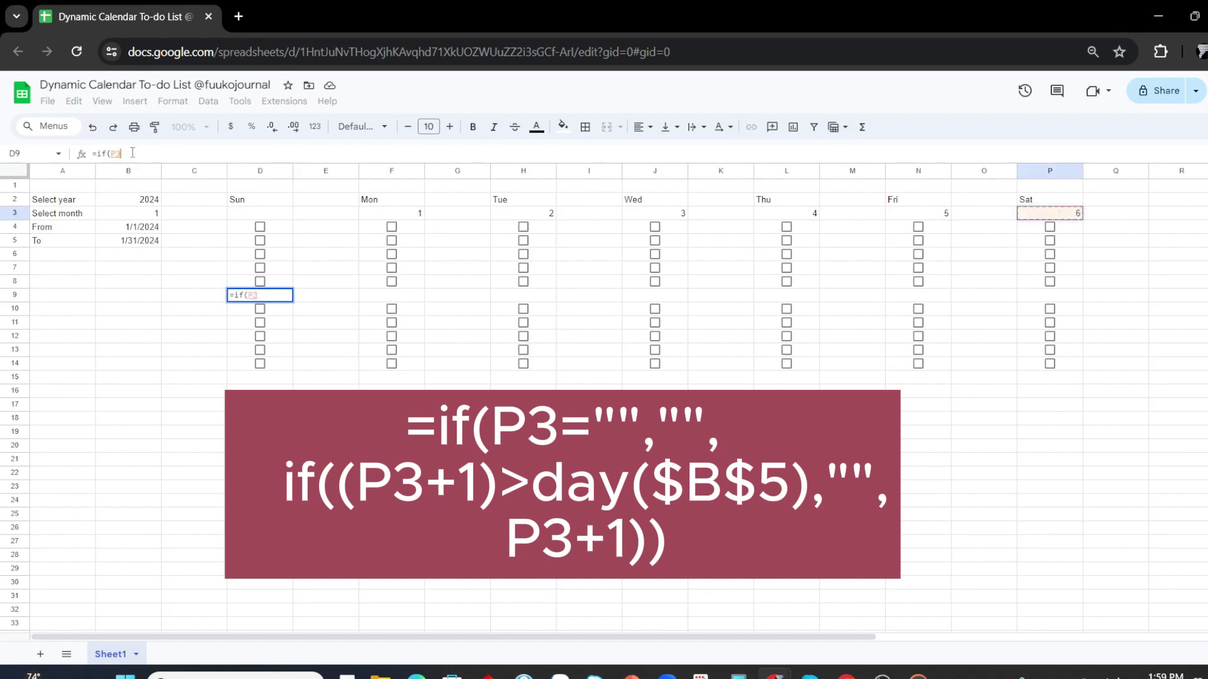
text(="","",)
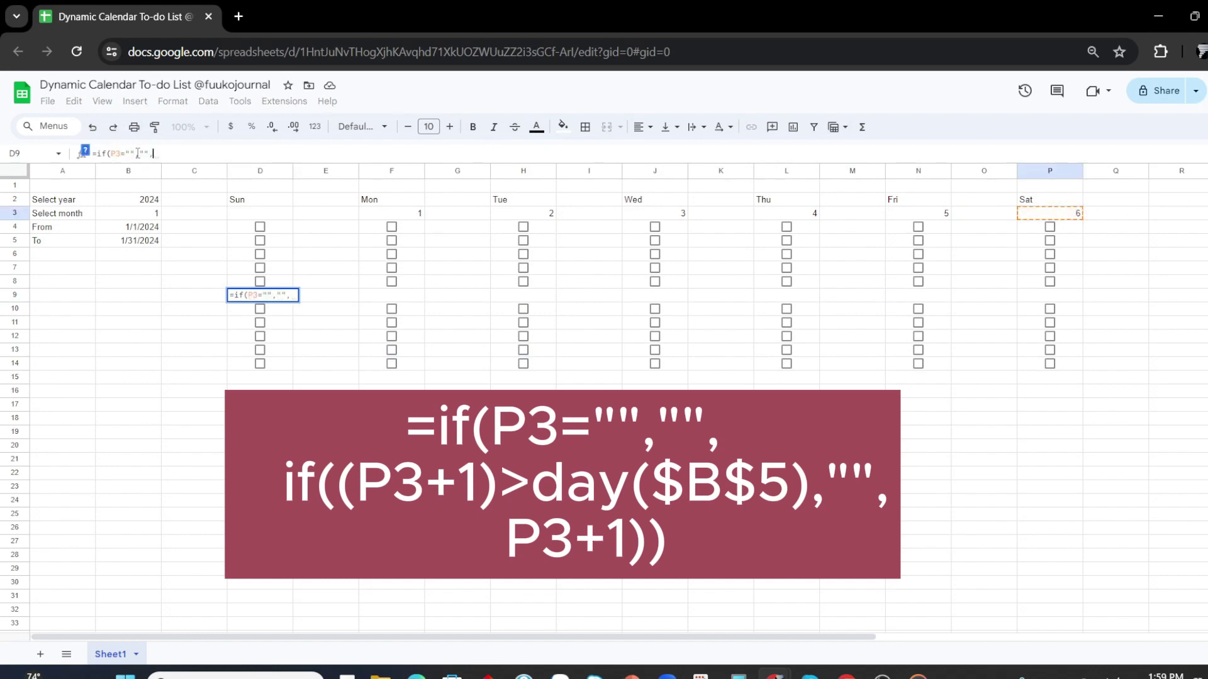
text(if()
text(()
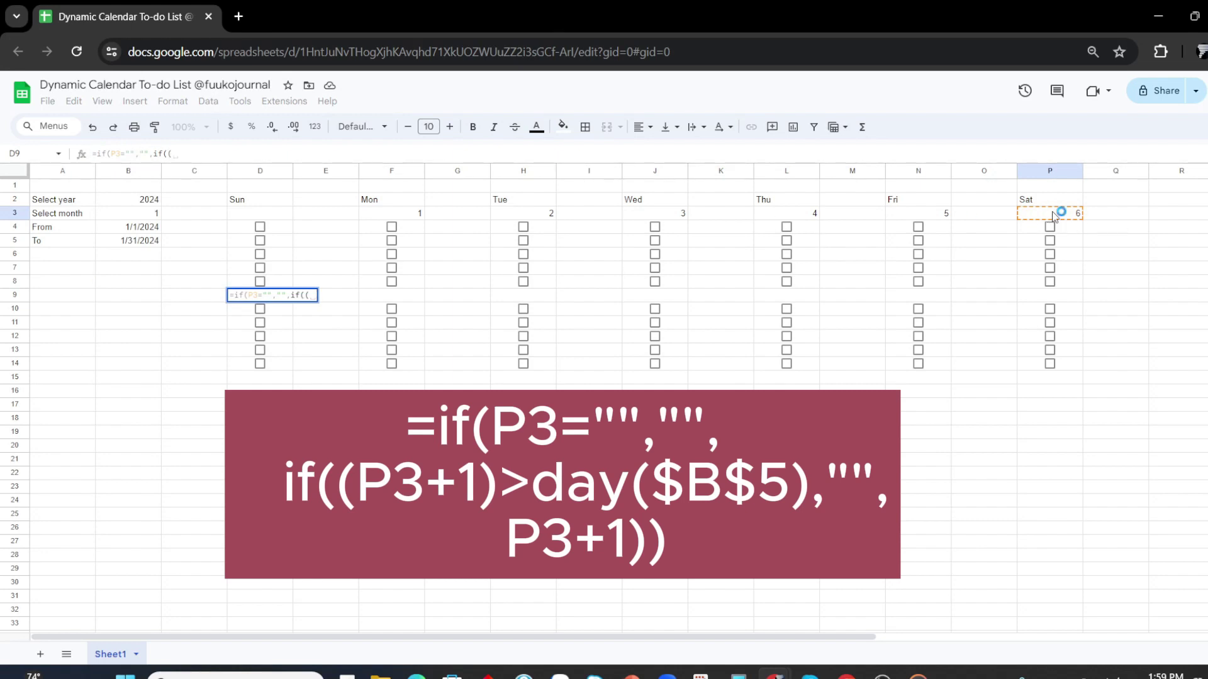
click(1054, 216)
text(+1))
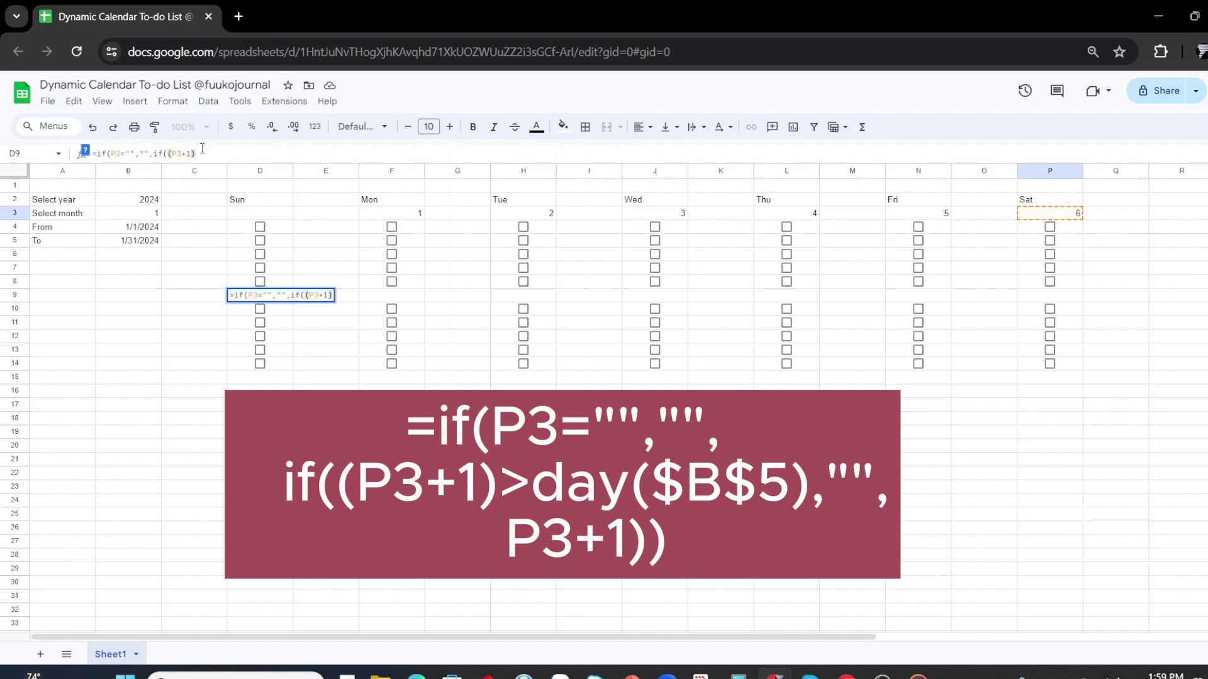
text(>day()
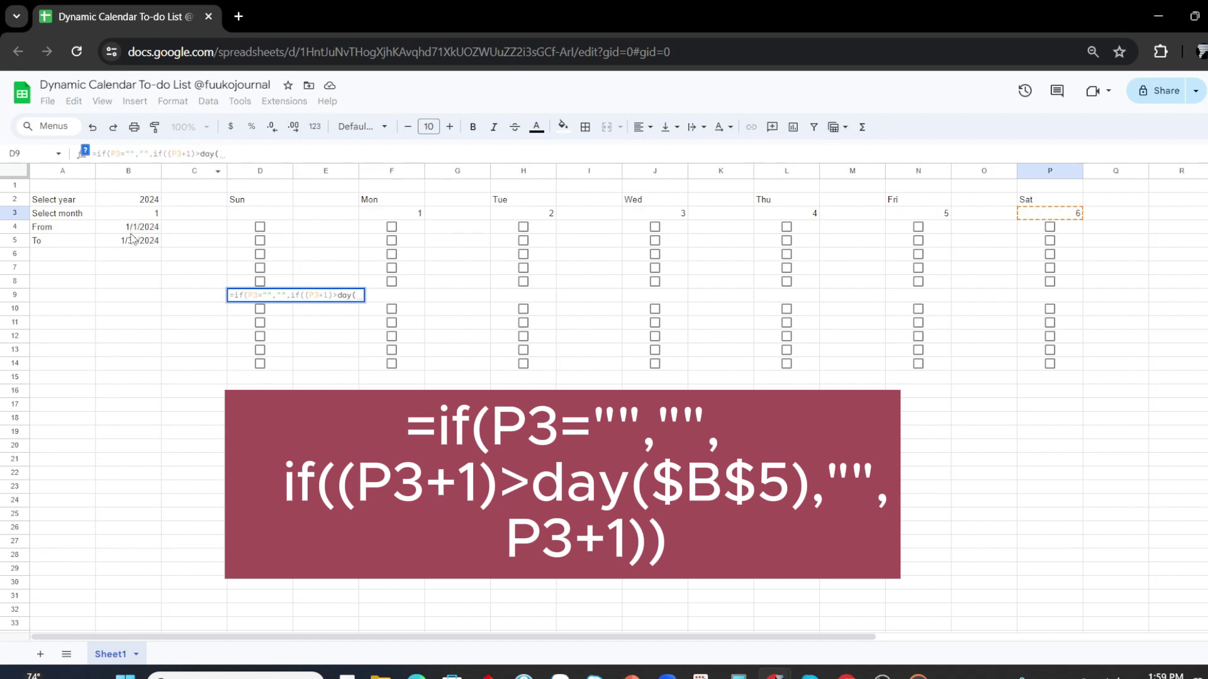
click(134, 243)
key(F4)
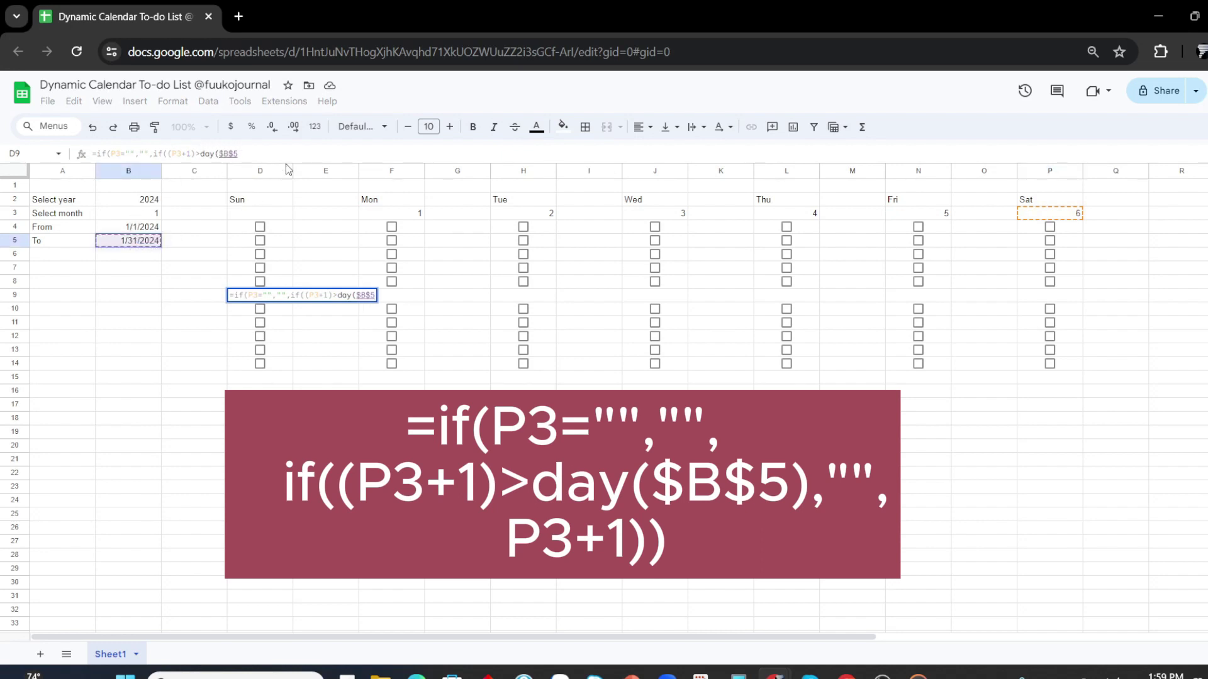
text())
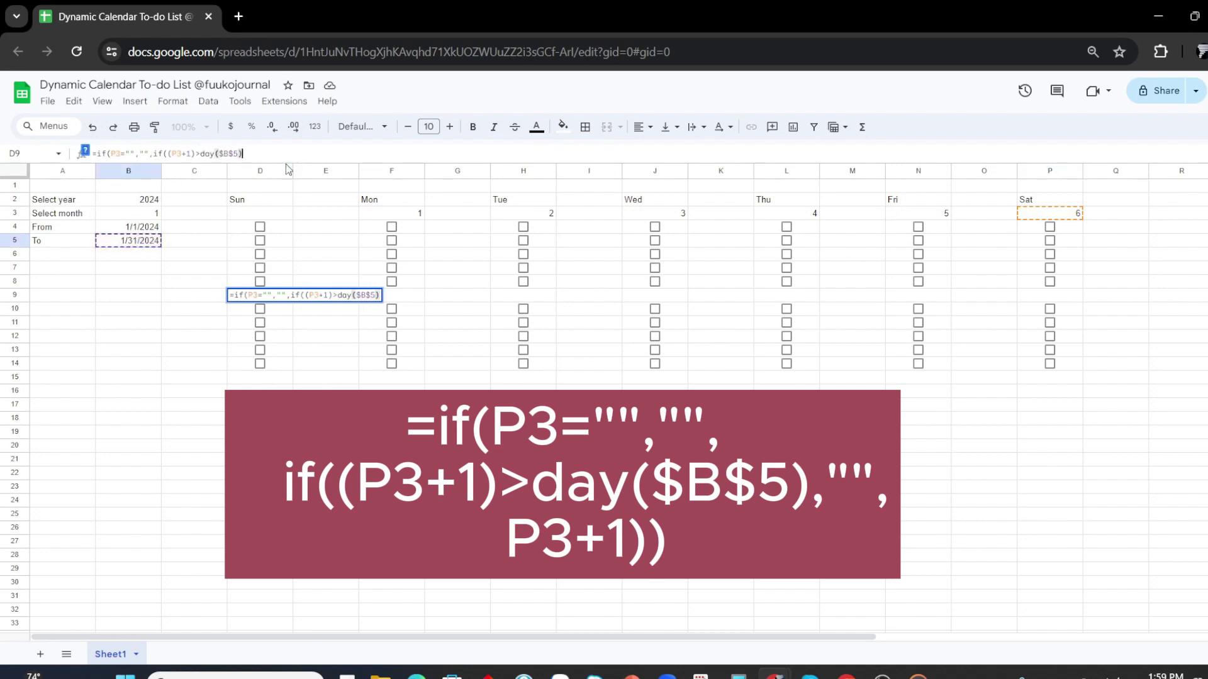
text(,"",)
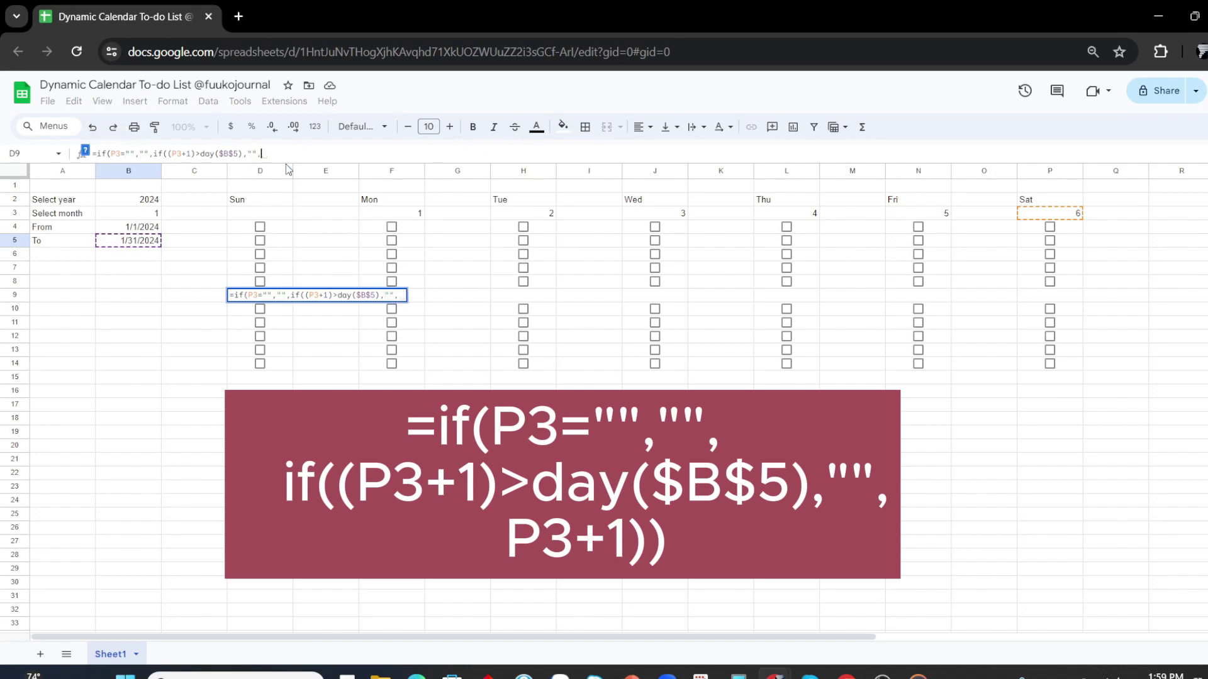
click(1054, 215)
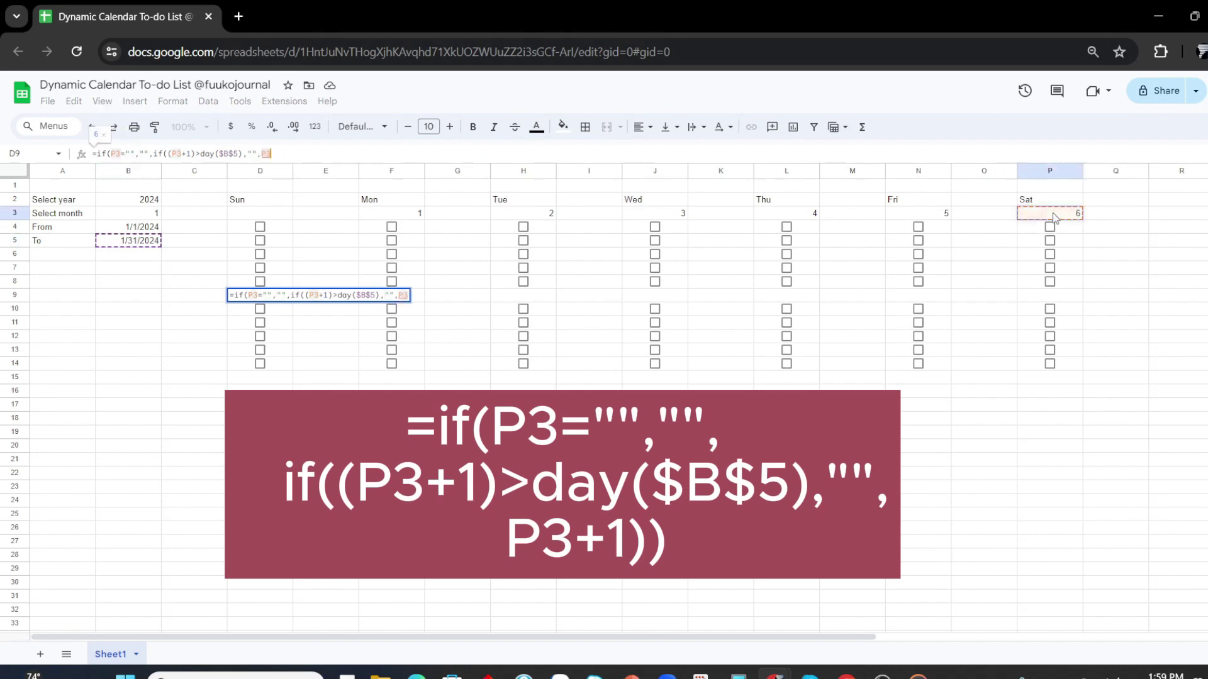
text(+1)
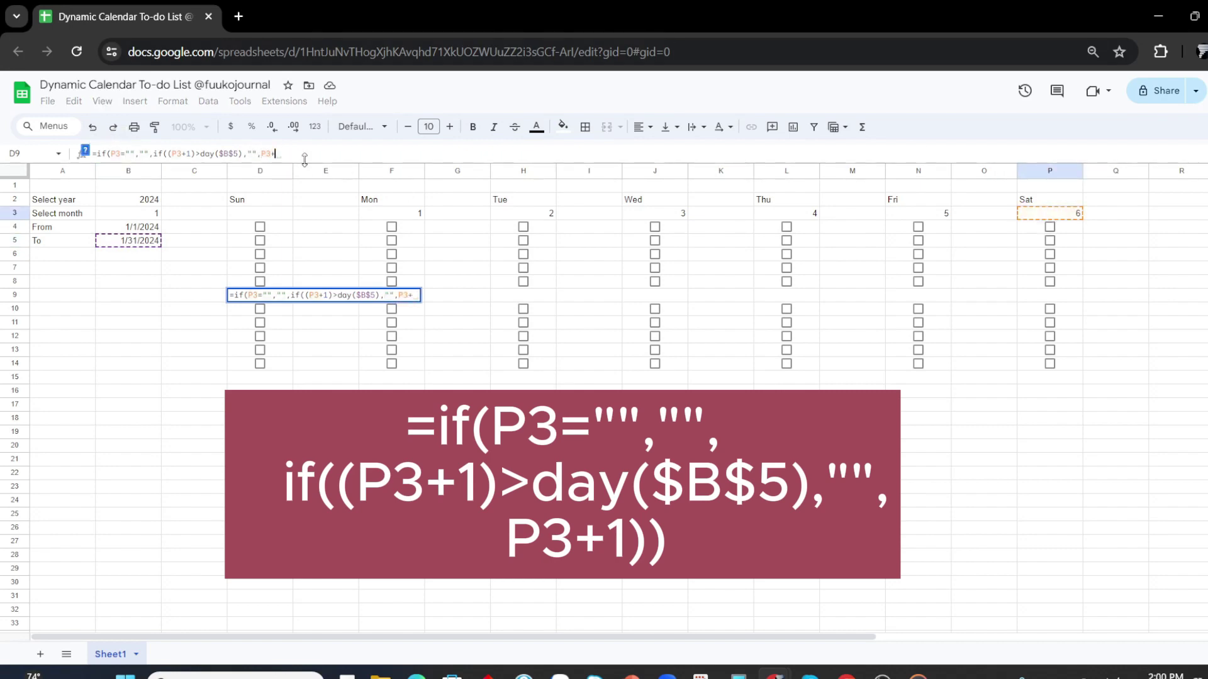
key(Return)
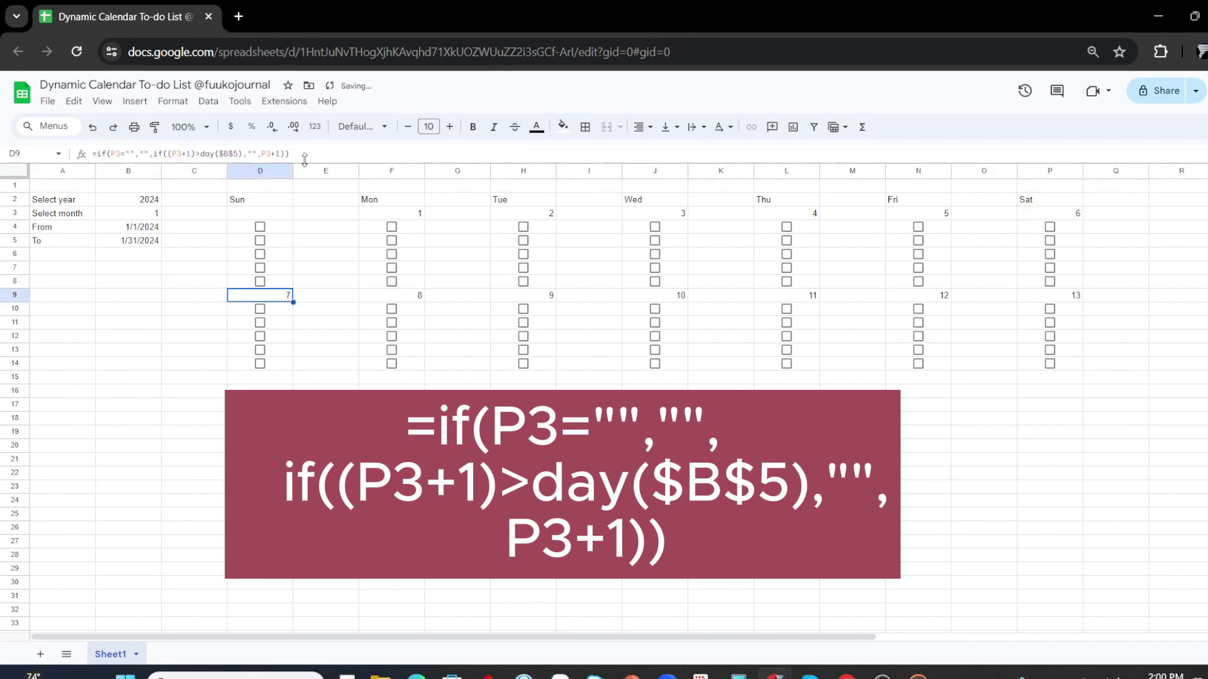
Clear the copied dates after D9 and paste D9's day formula into F9.
click(391, 295)
drag(402, 295, 679, 295)
key(ctrl+shift+Right)
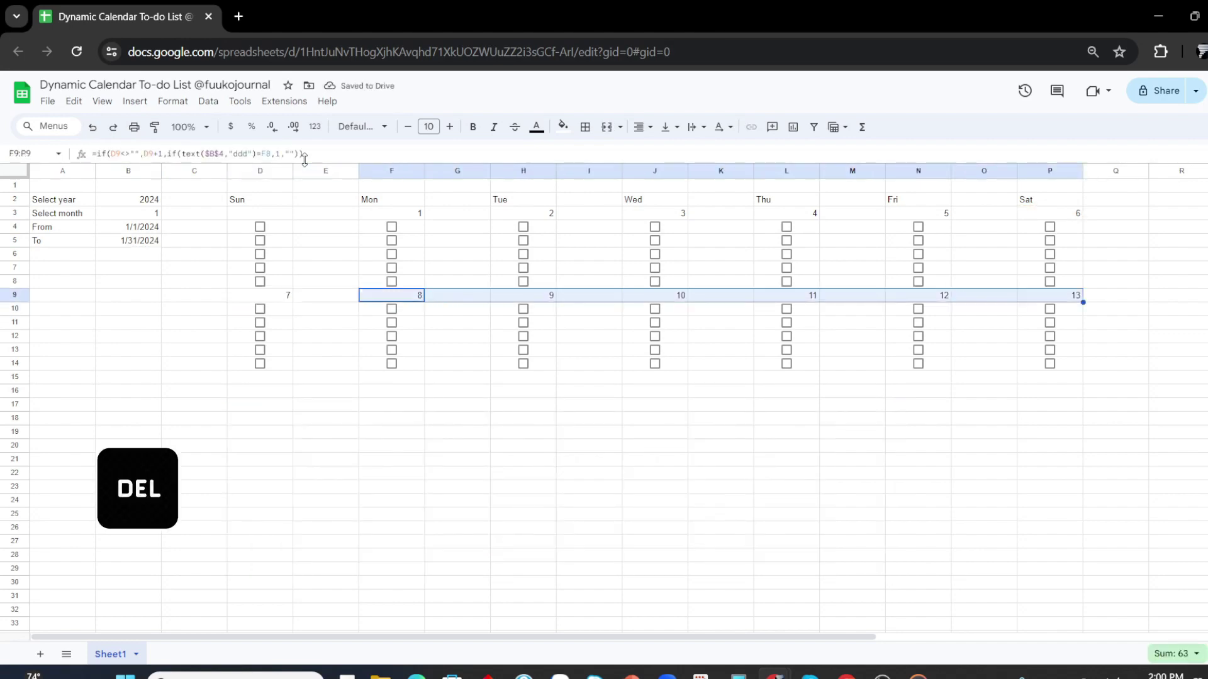
key(Delete)
key(Left)
key(Left)
key(ctrl+c)
key(Right)
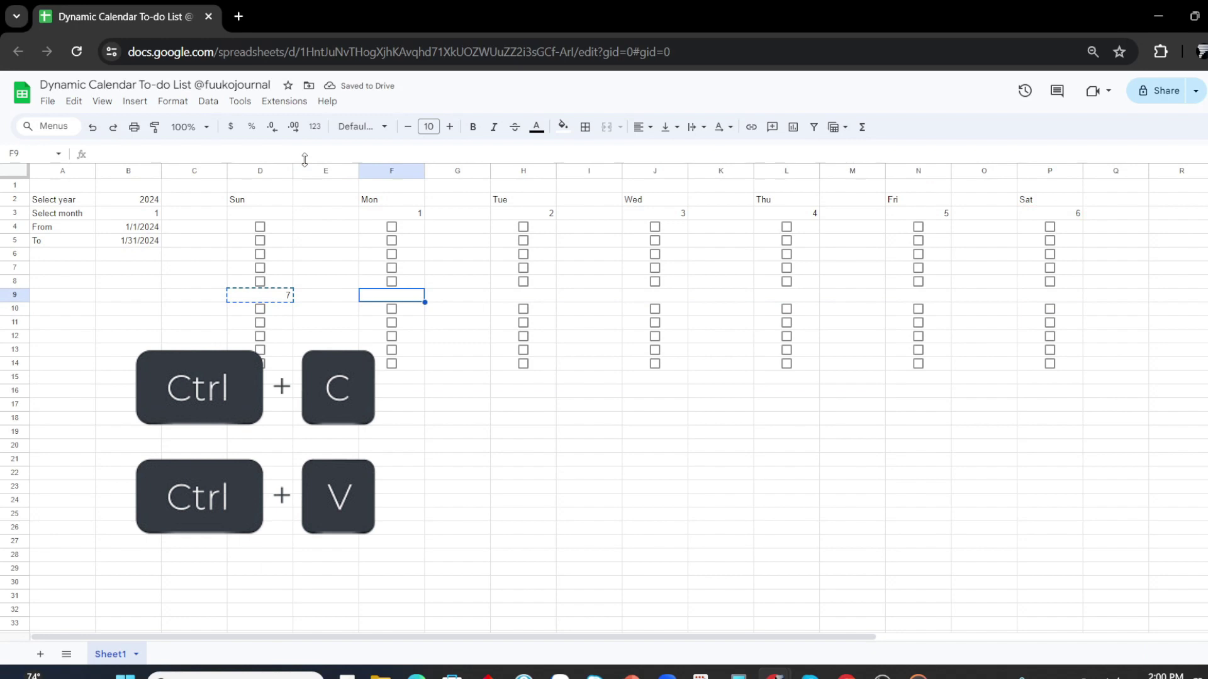
key(Right)
key(ctrl+v)
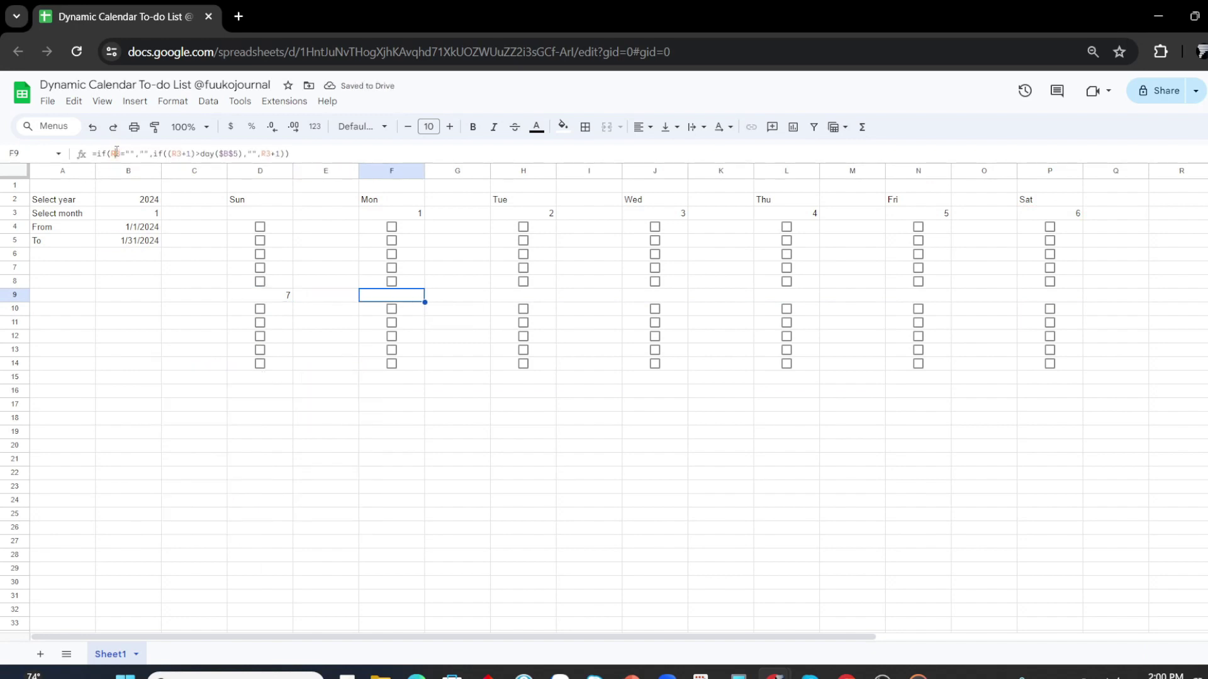
Switch F9's three pasted references to column D.
click(114, 154)
key(BackSpace)
text(D)
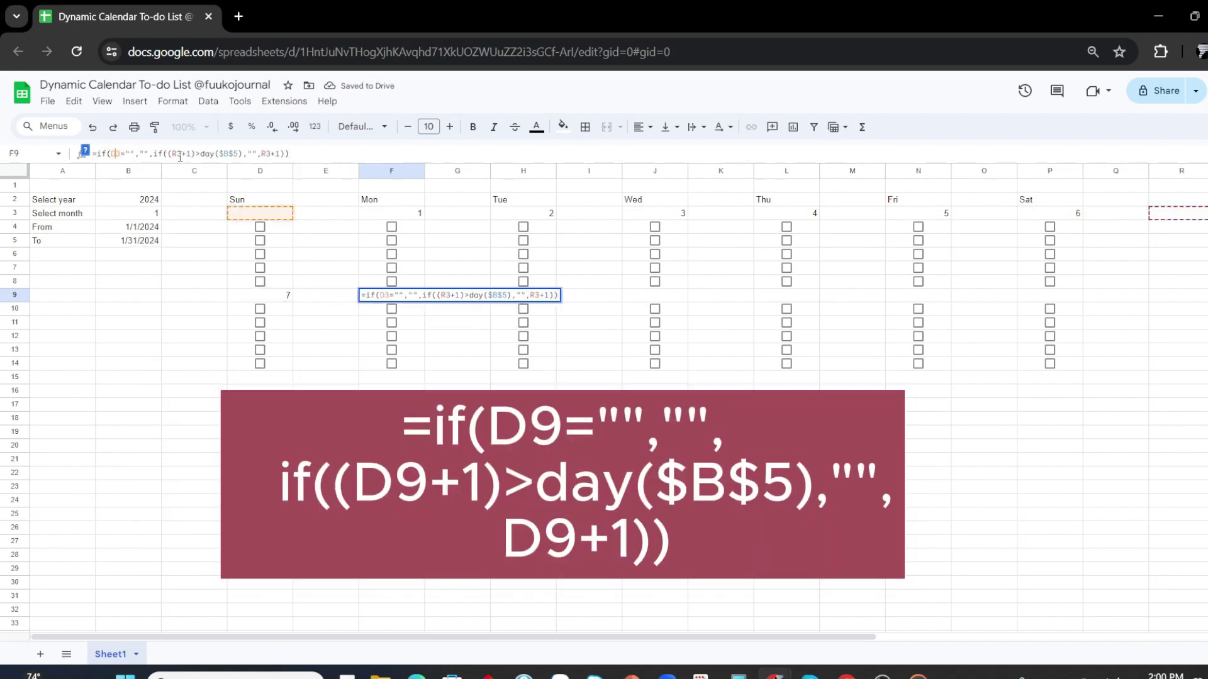
click(180, 153)
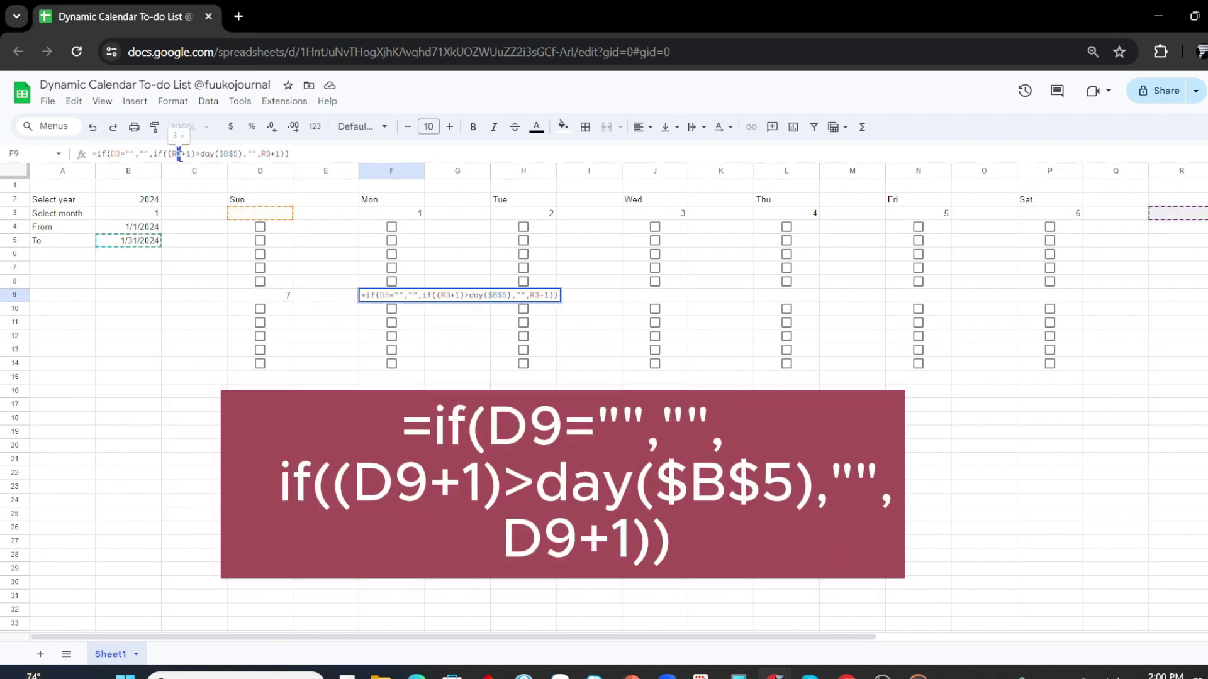
key(BackSpace)
text(D)
key(BackSpace)
key(BackSpace)
text(D)
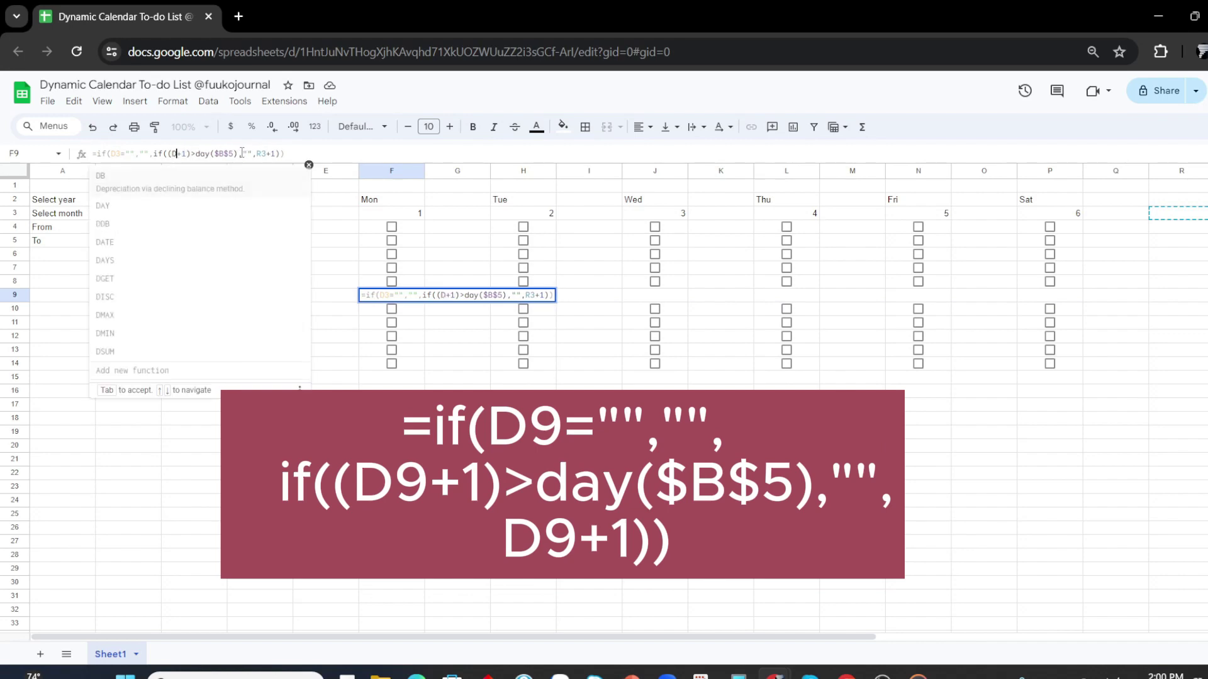
text(3)
click(265, 154)
key(BackSpace)
text(D)
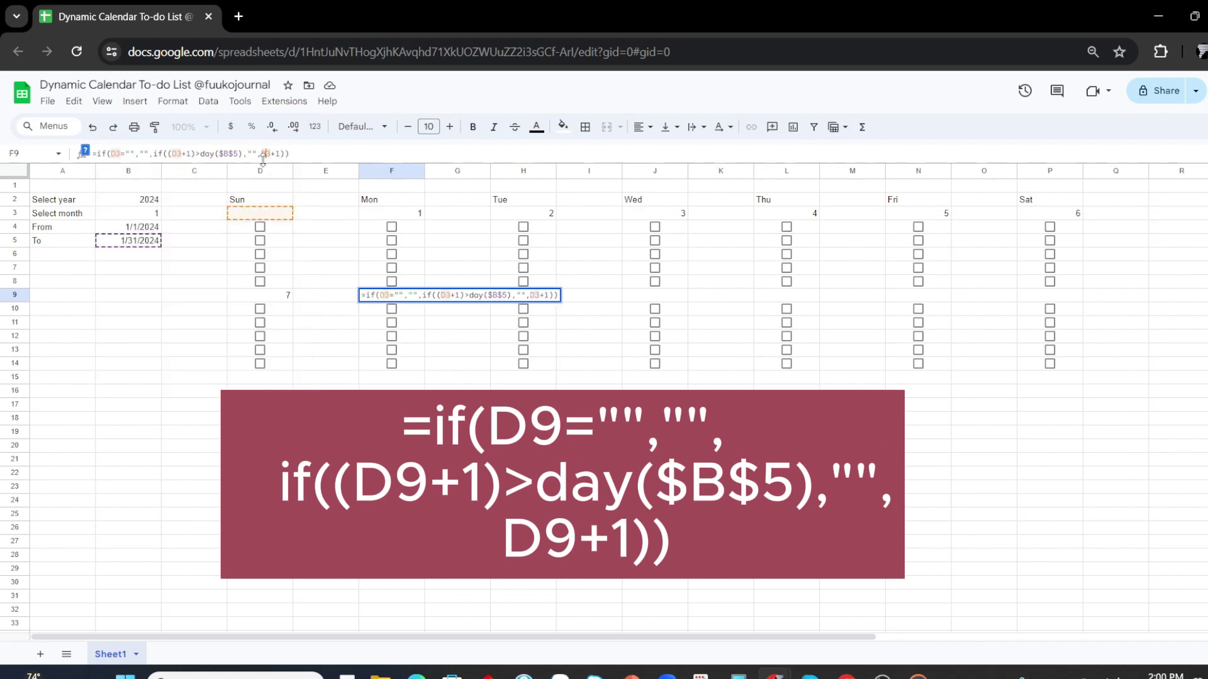
Point F9's references at D9, giving =if(D9="","",if((D9+1)>day($B$5),"",D9+1)), then copy F9.
click(121, 154)
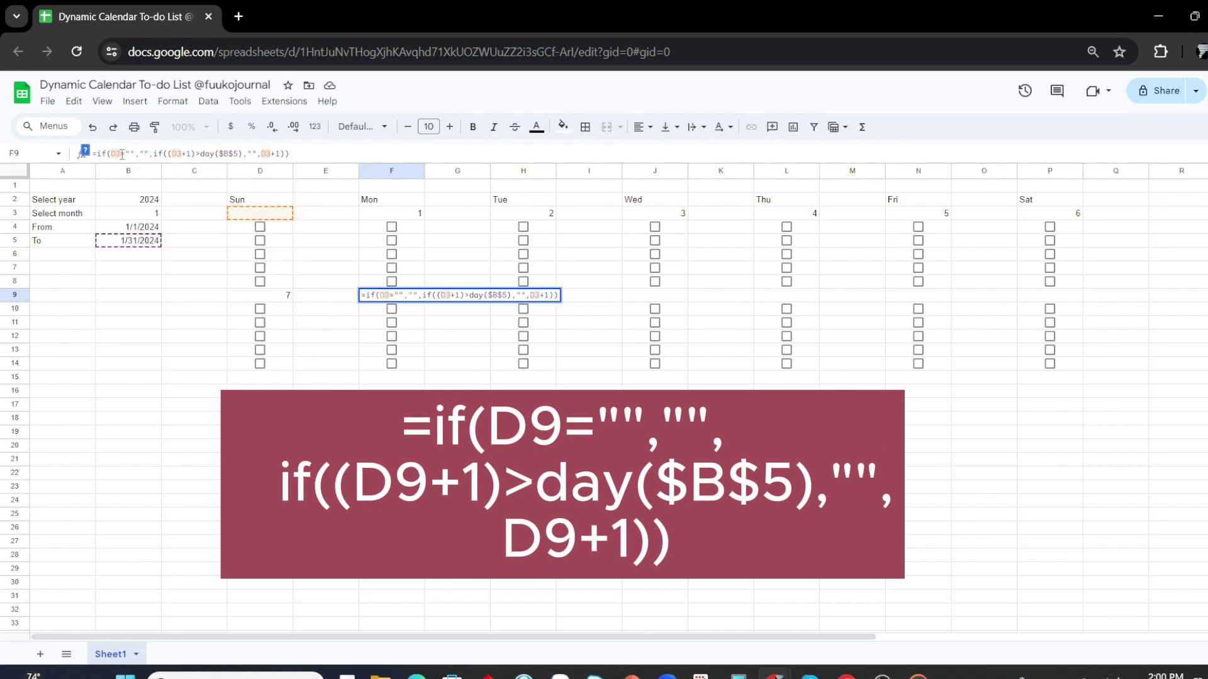
key(BackSpace)
text(9)
click(177, 153)
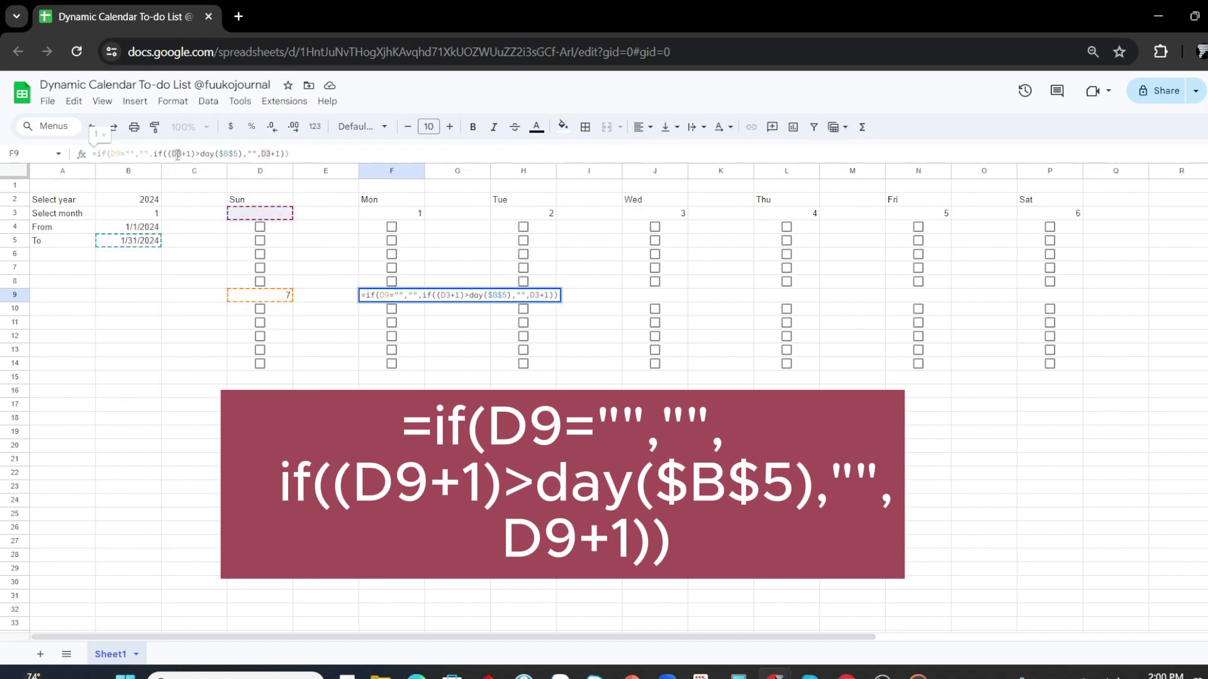
key(BackSpace)
text(D9)
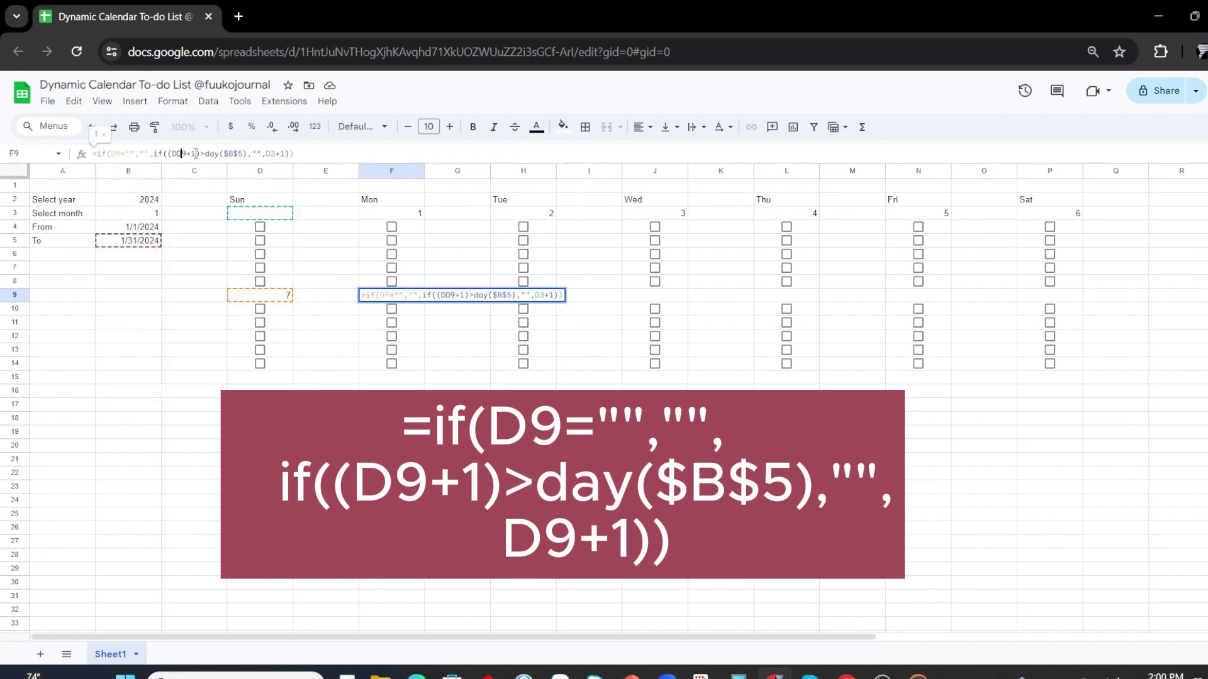
key(BackSpace)
click(274, 154)
key(BackSpace)
text(9)
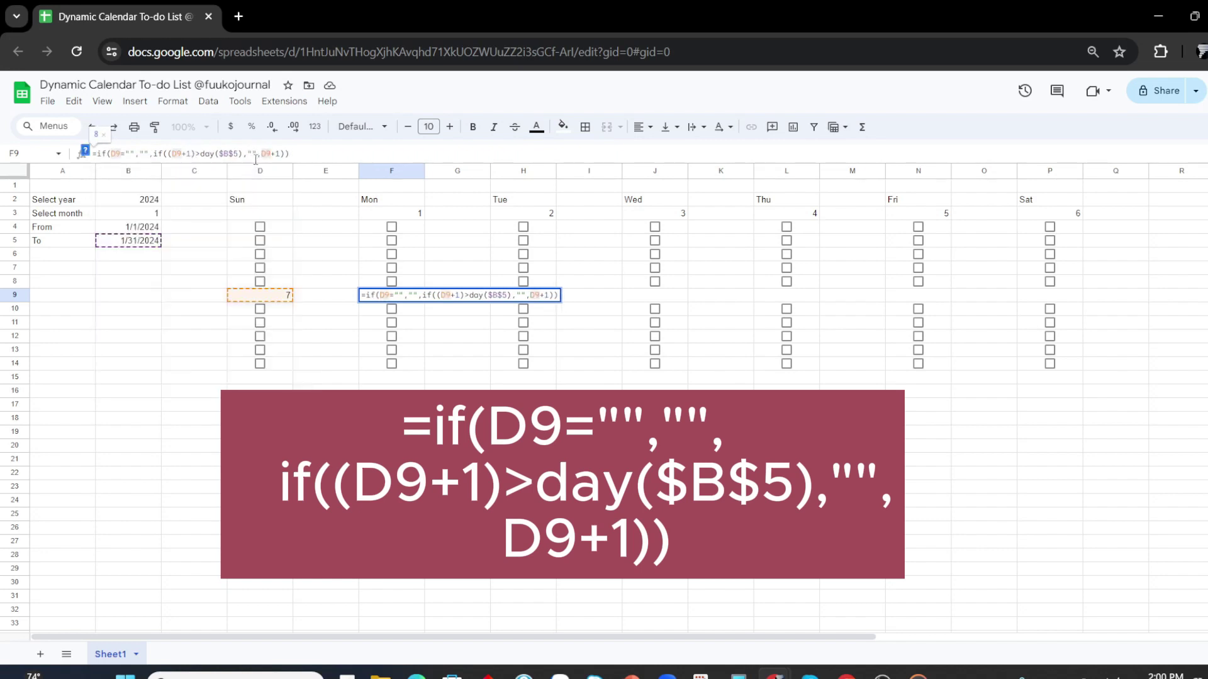
key(Return)
key(Up)
key(ctrl+c)
Paste the Monday day formula into H9, J9, L9, N9 and P9.
key(Right)
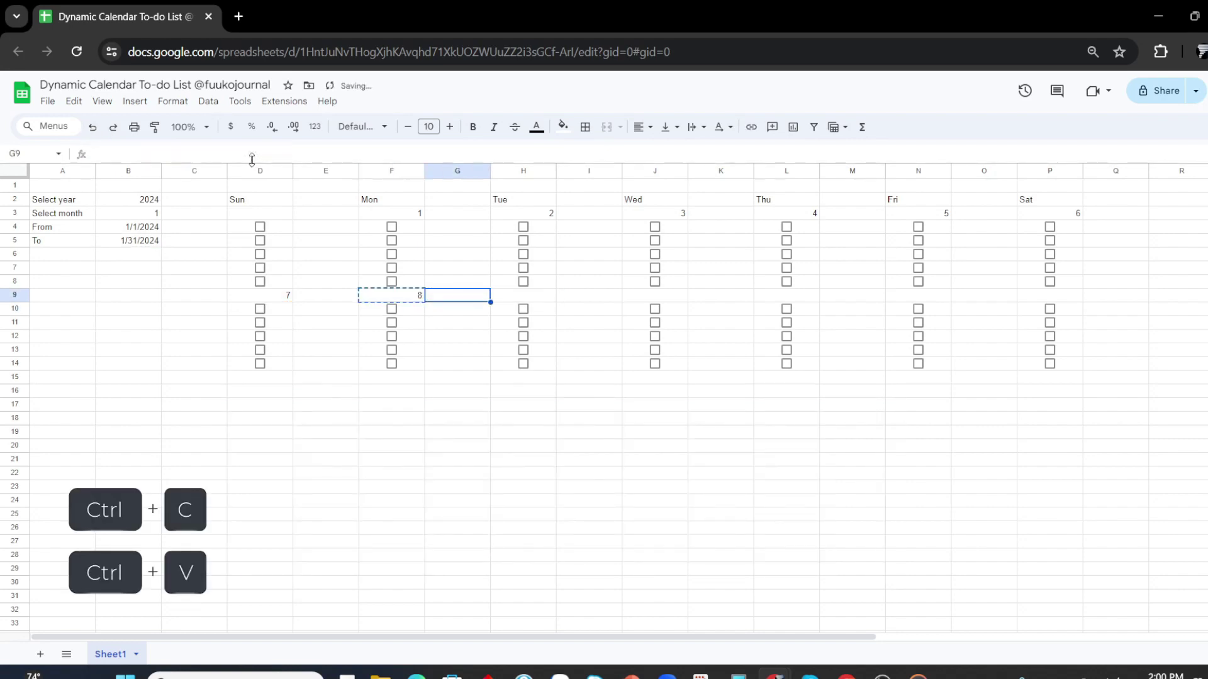
key(Right)
key(ctrl+v)
key(Right)
key(Right)
key(ctrl+v)
key(Right)
key(Right)
key(ctrl+v)
key(Right)
key(Right)
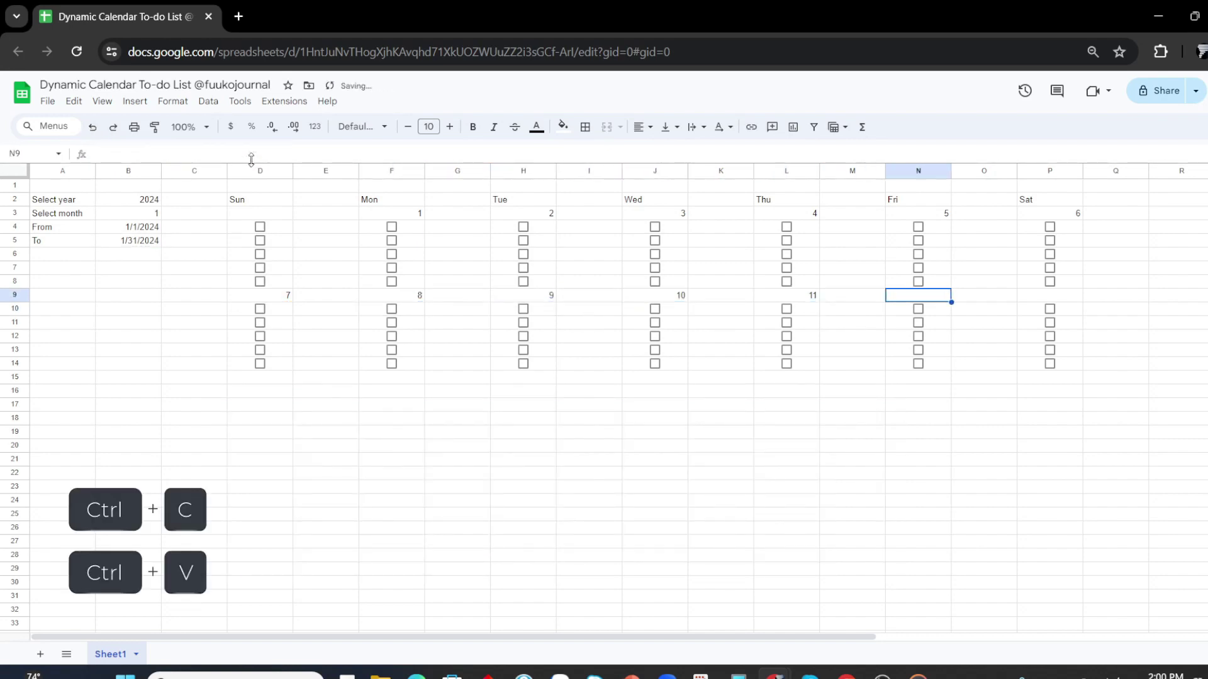
key(ctrl+v)
key(Right)
key(Right)
key(ctrl+v)
Copy the week block D9:P14 and paste it as the third, fourth and fifth weeks.
key(Left)
key(Left)
key(Left)
key(Left)
key(shift+Right)
key(shift+Right)
key(shift+Right)
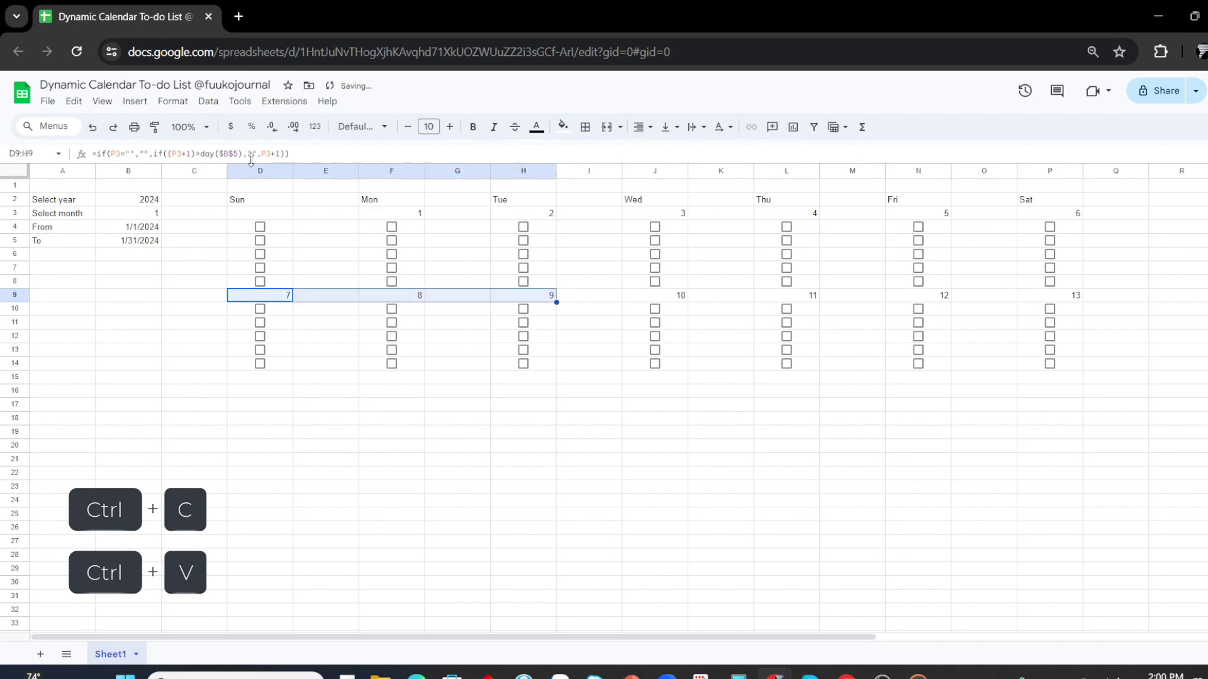
key(shift+Right)
key(shift+Right)
key(shift+Right)
key(shift+Right)
key(shift+Right)
key(shift+Down)
key(shift+Down)
key(shift+Down)
key(shift+Down)
key(ctrl+c)
key(Down)
key(Down)
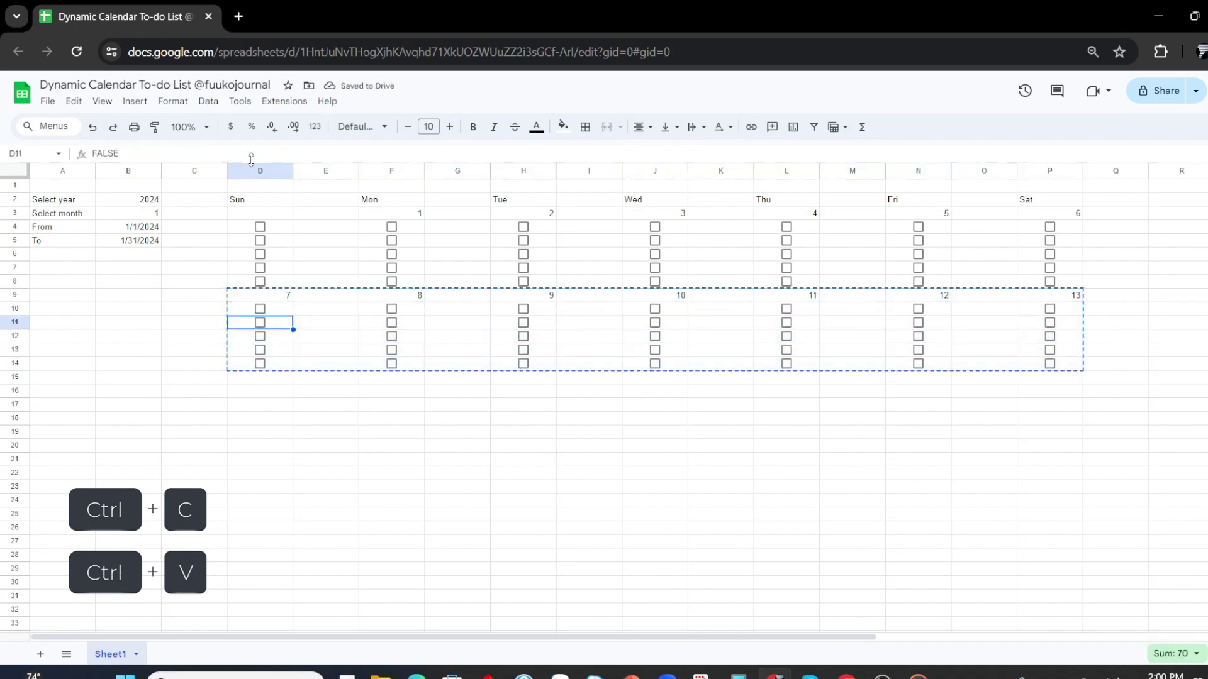
key(Down)
key(Down)
key(Down)
key(ctrl+v)
key(Down)
key(Down)
key(Down)
key(Down)
key(Down)
key(ctrl+v)
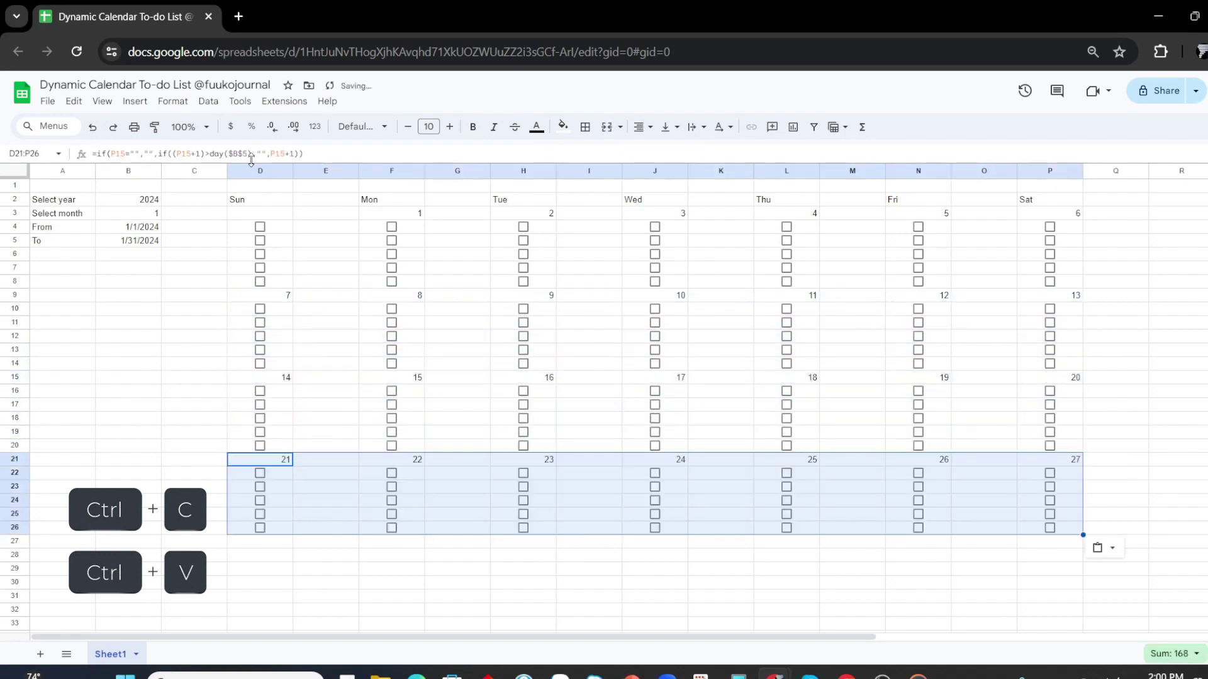
key(Down)
key(Down)
key(Down)
key(Down)
key(ctrl+v)
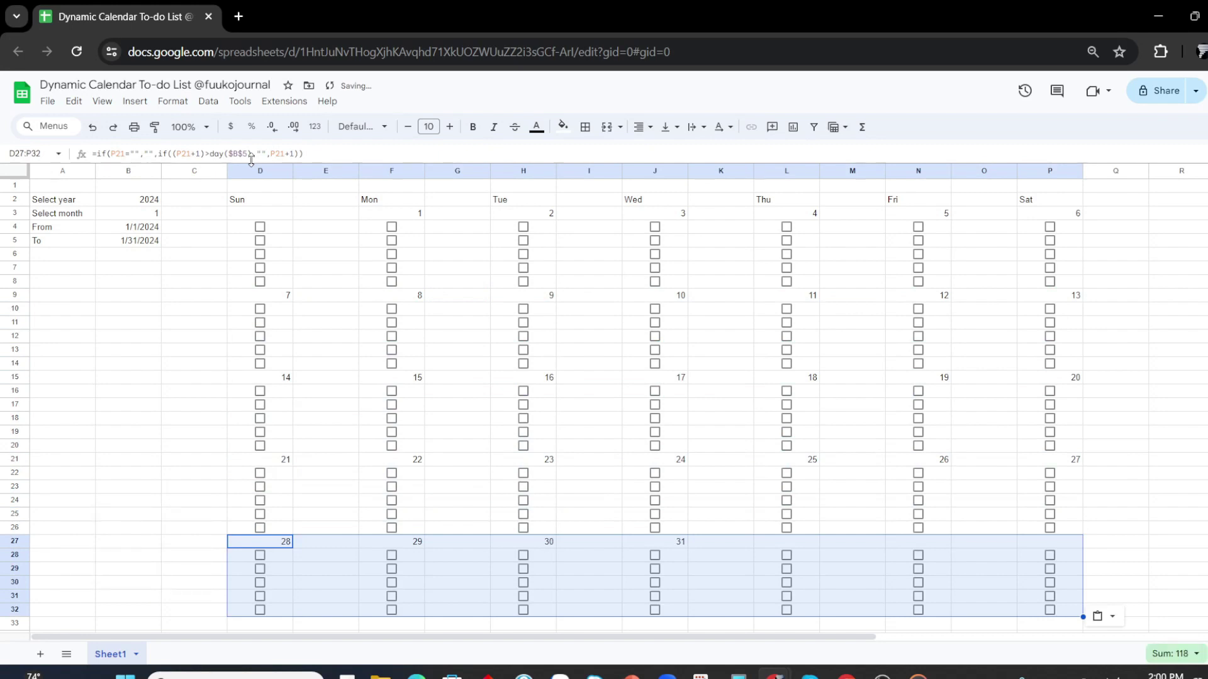
click(855, 541)
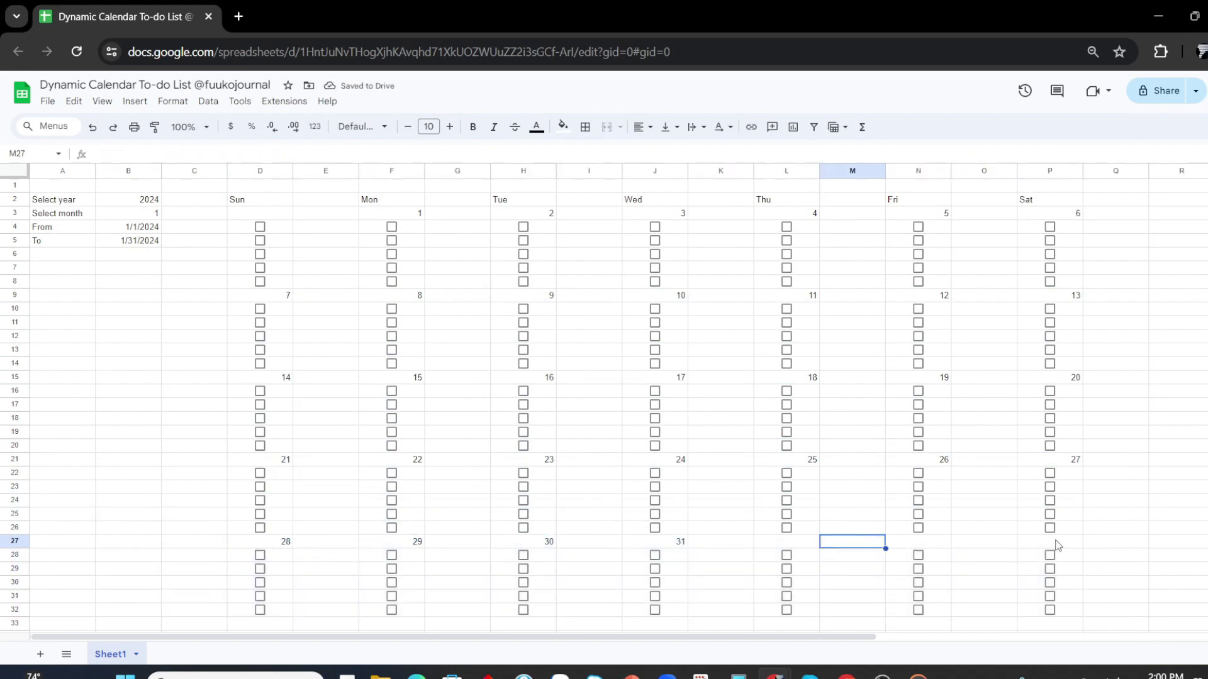
Select checkbox columns D, F, H, J, L, N, P and auto-fit column D.
click(321, 214)
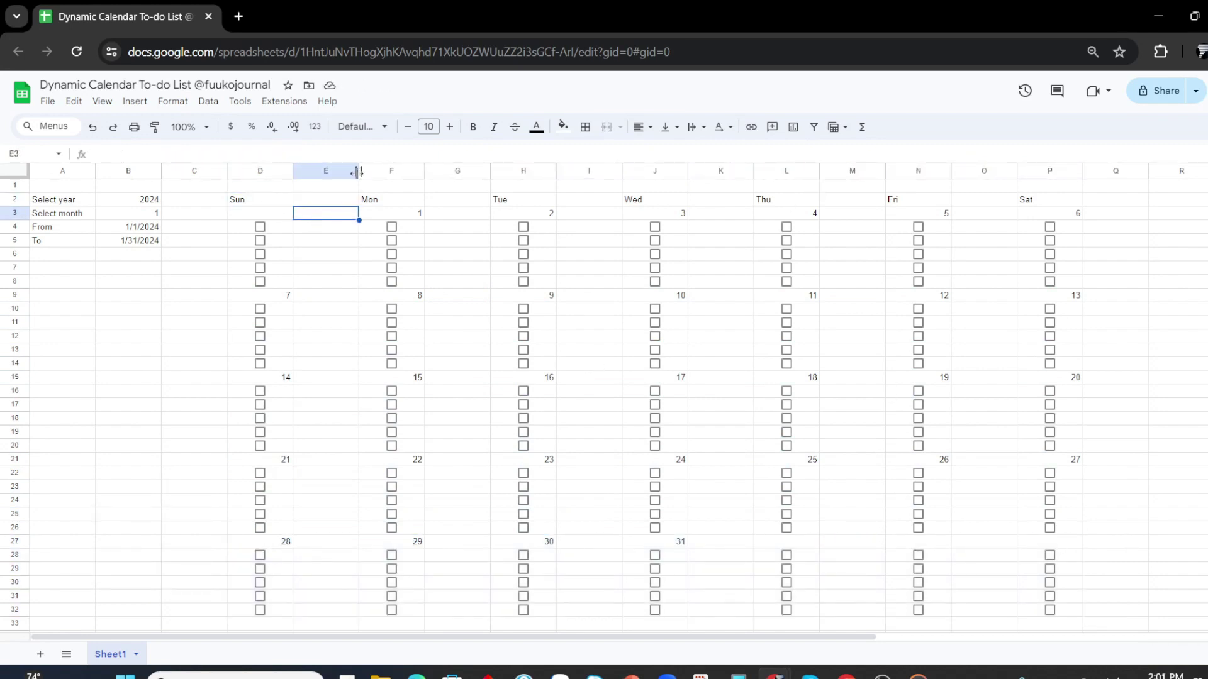
drag(358, 171, 360, 171)
click(260, 170)
ctrl+click(393, 171)
ctrl+click(525, 171)
ctrl+click(656, 170)
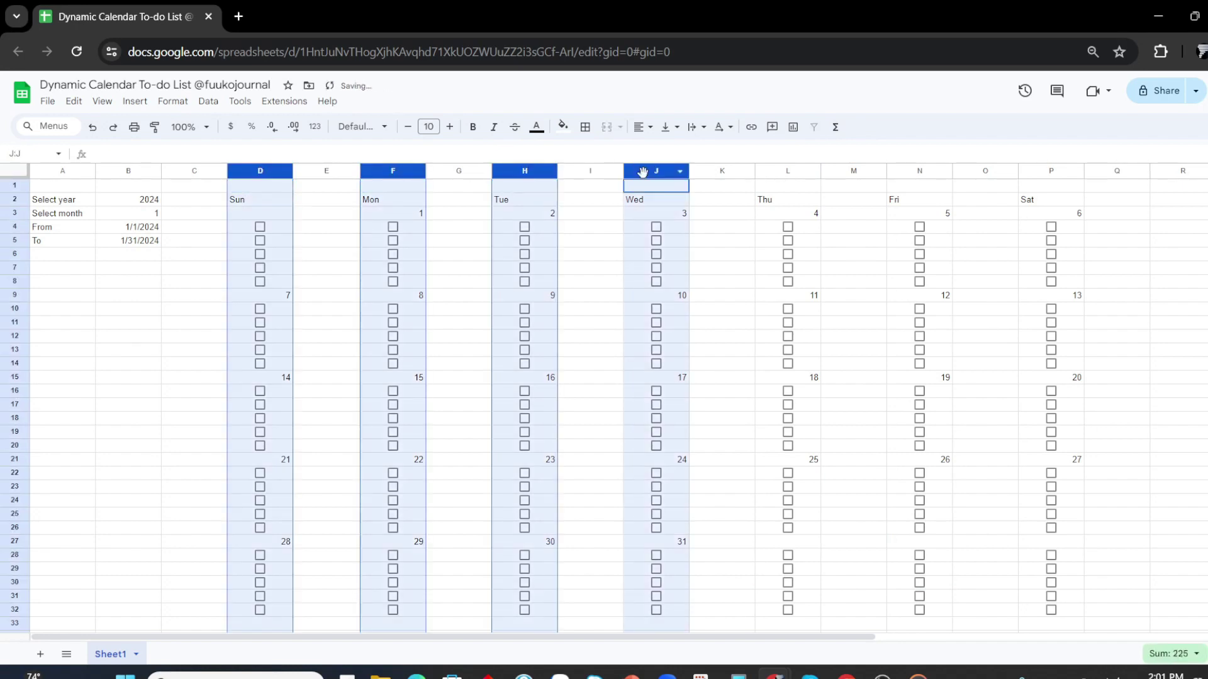
ctrl+click(788, 170)
ctrl+click(917, 170)
ctrl+click(1050, 170)
right_click(260, 171)
double_click(293, 170)
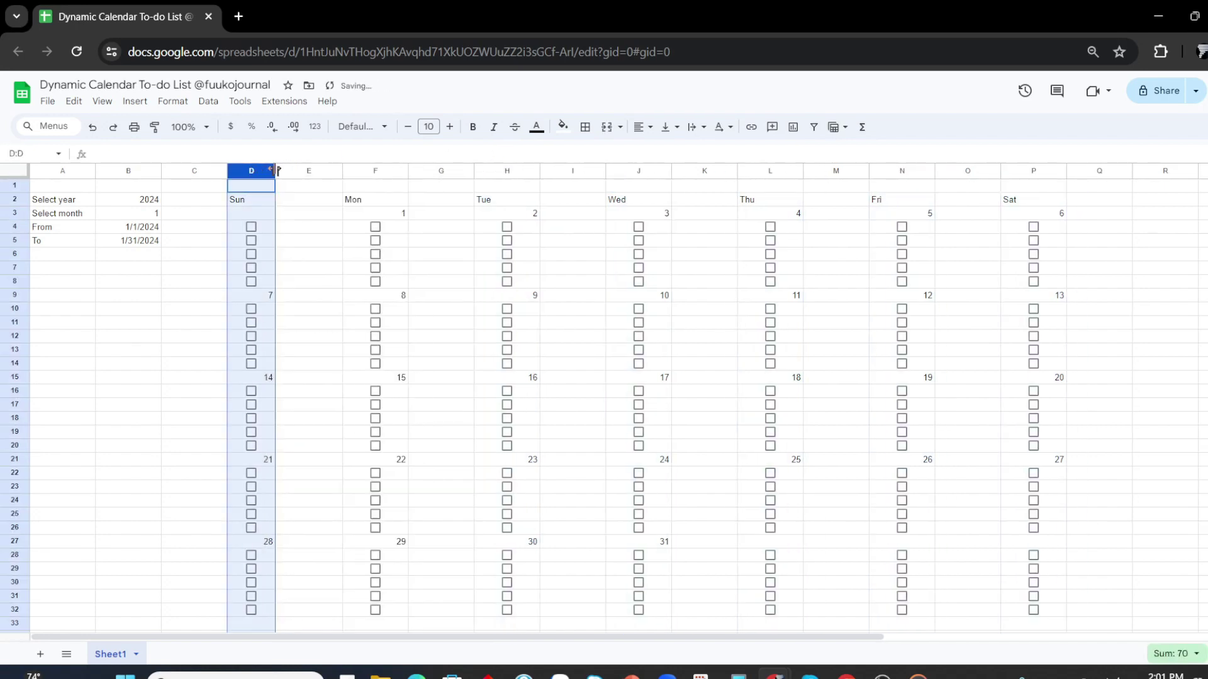
Narrow all seven checkbox columns D through P together.
ctrl+click(374, 170)
ctrl+click(502, 171)
ctrl+click(629, 170)
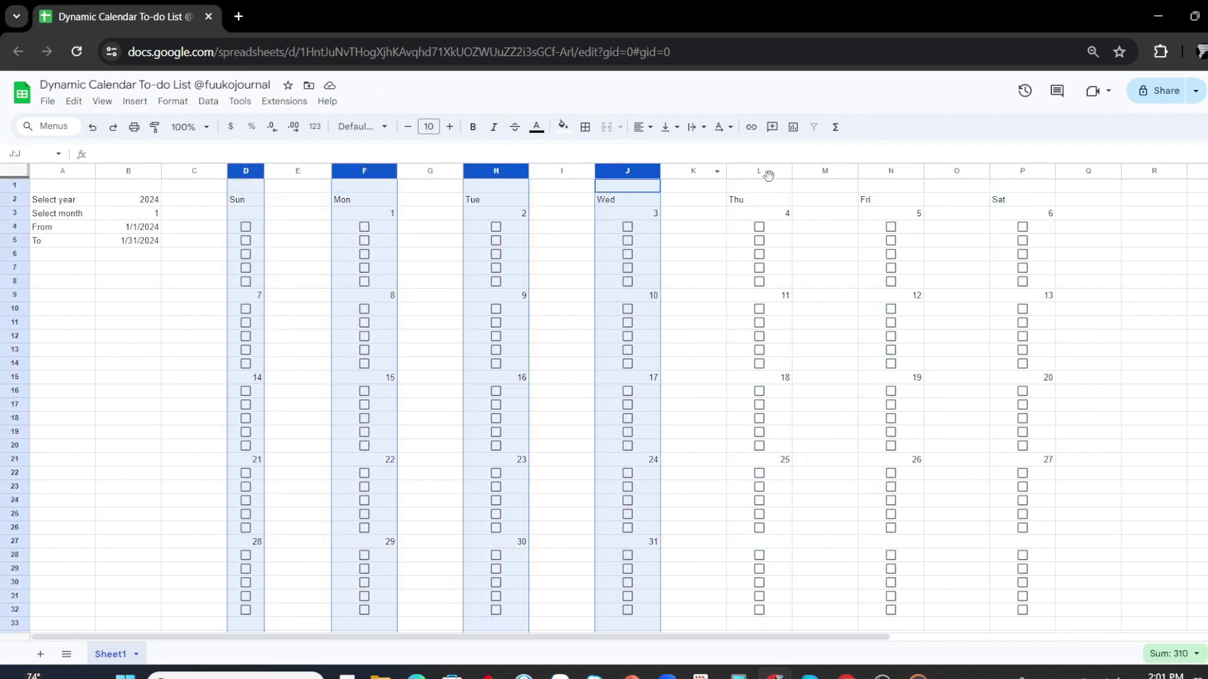
ctrl+click(761, 171)
ctrl+click(887, 170)
ctrl+click(1023, 170)
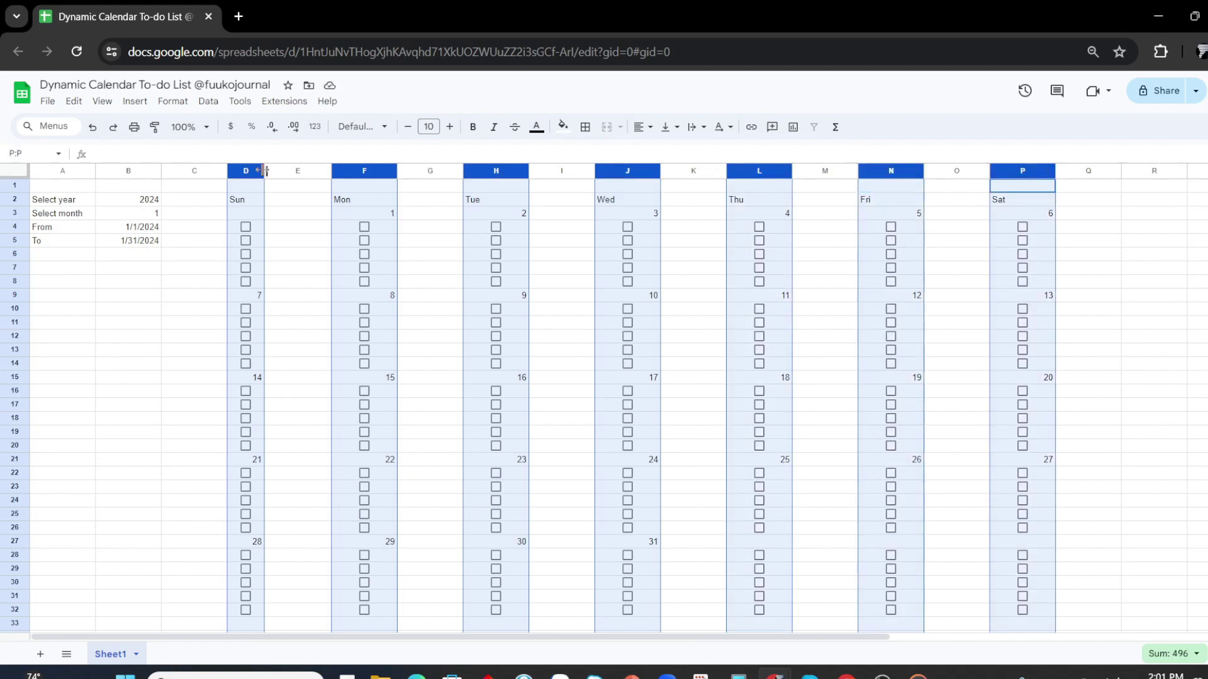
drag(265, 170, 259, 171)
Widen task columns E, G, I, K, M, O and Q to about 158 px.
click(306, 171)
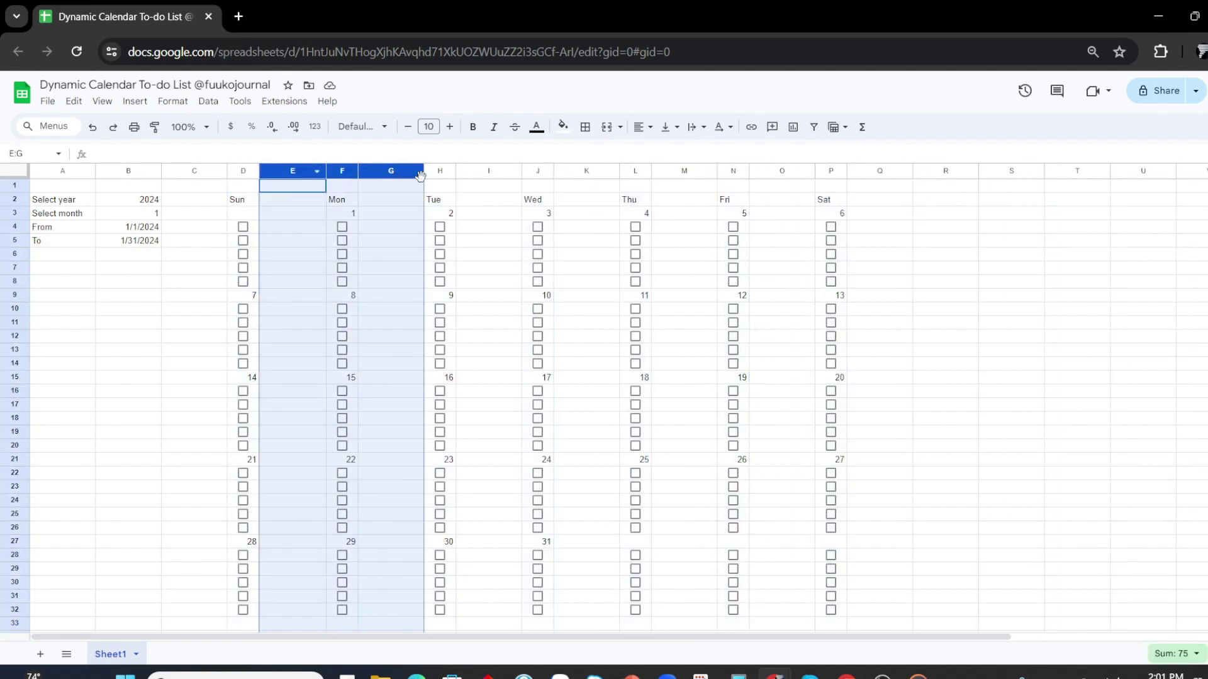
ctrl+click(391, 170)
ctrl+click(488, 170)
ctrl+click(586, 171)
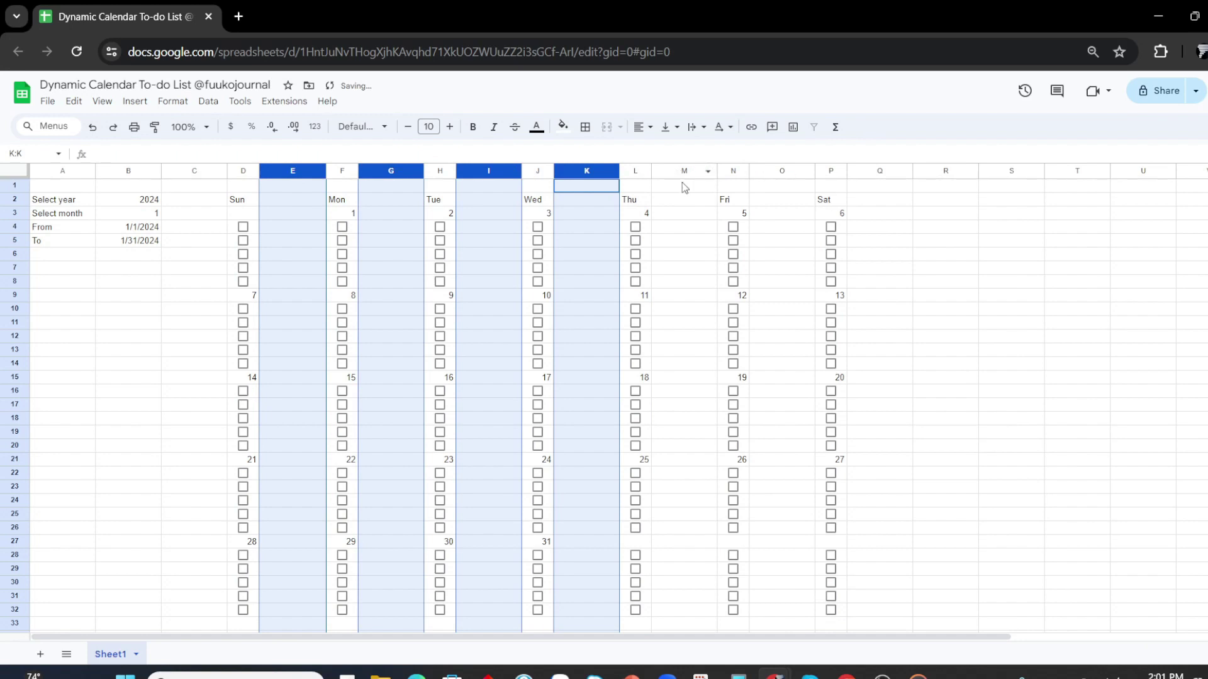
ctrl+click(685, 185)
click(684, 170)
ctrl+click(782, 171)
ctrl+click(879, 170)
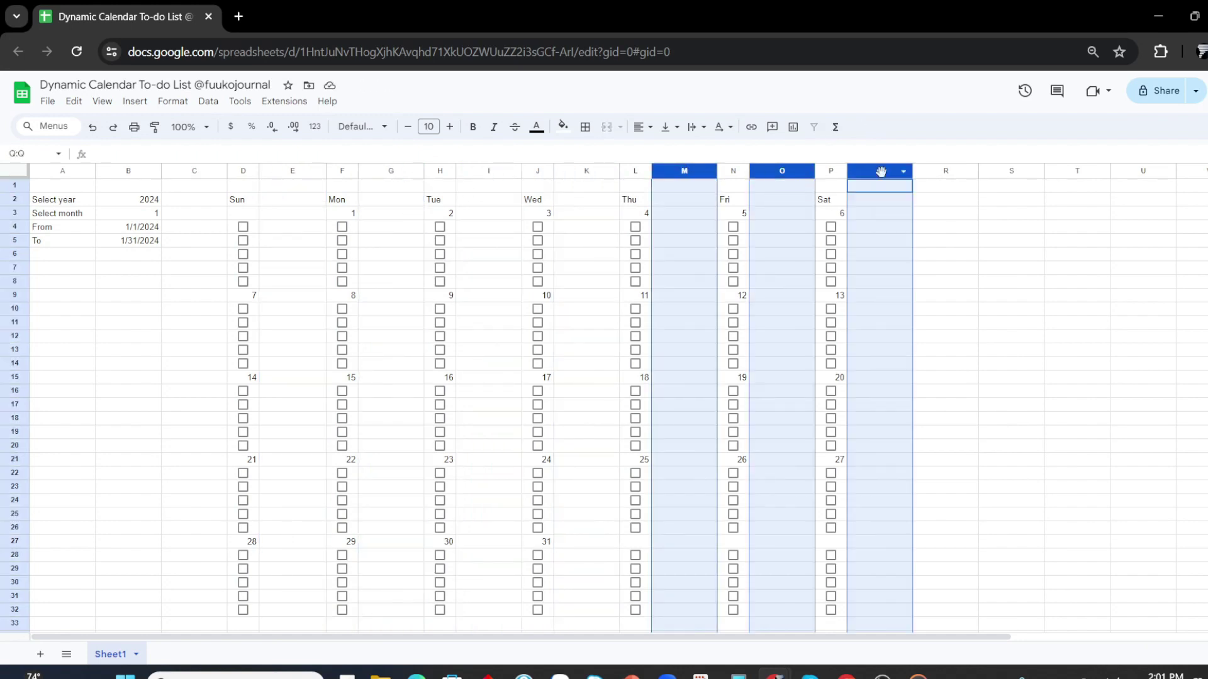
ctrl+click(586, 170)
ctrl+click(488, 171)
ctrl+click(391, 170)
ctrl+click(293, 170)
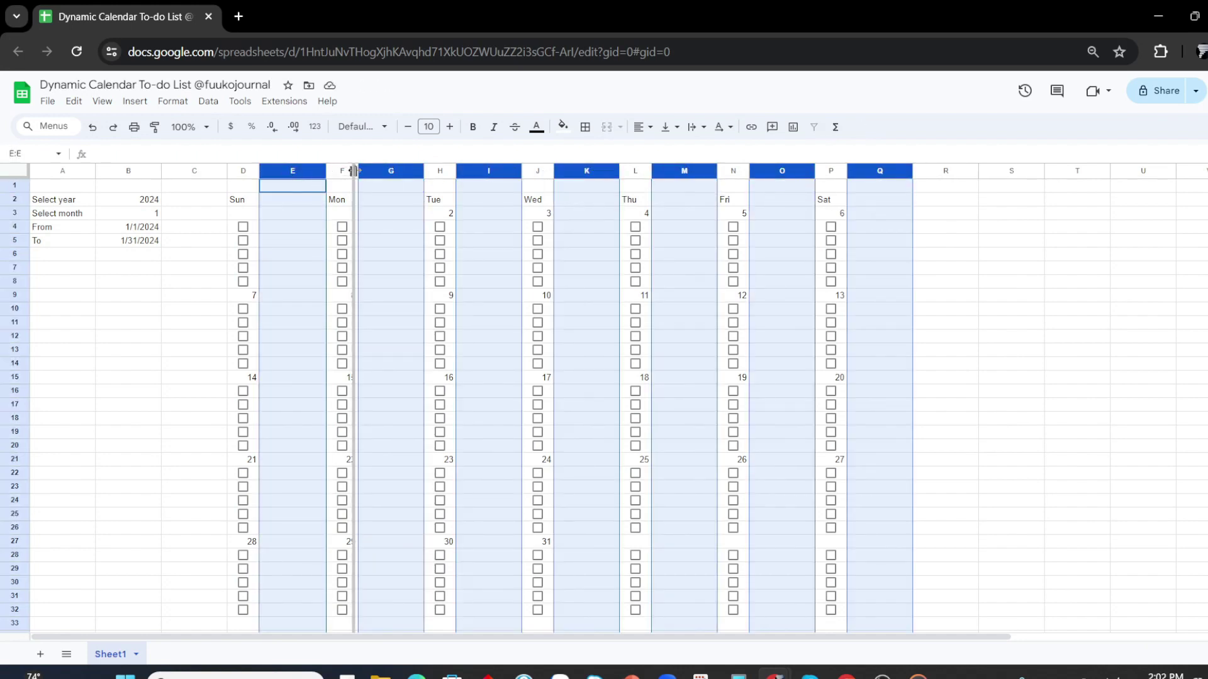
drag(327, 170, 359, 171)
click(295, 233)
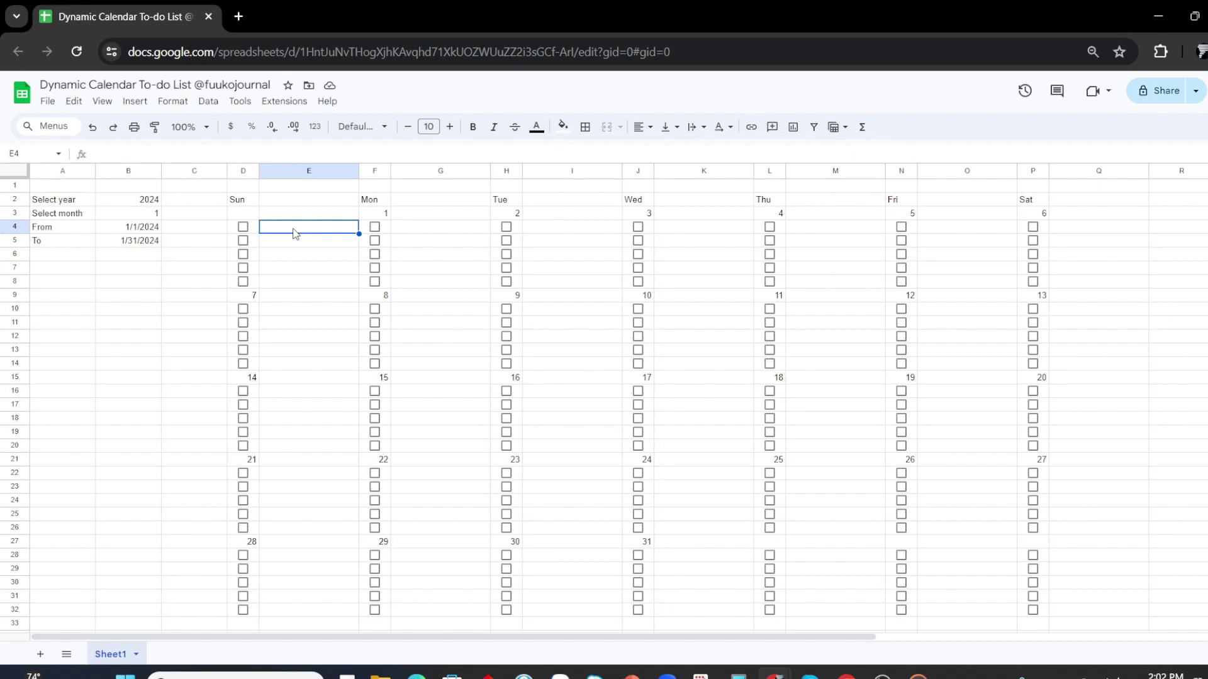
Enter sample tasks sfd and dfsd under the first day and tick both checkboxes.
text(sfd)
key(Return)
text(dfsd)
key(Return)
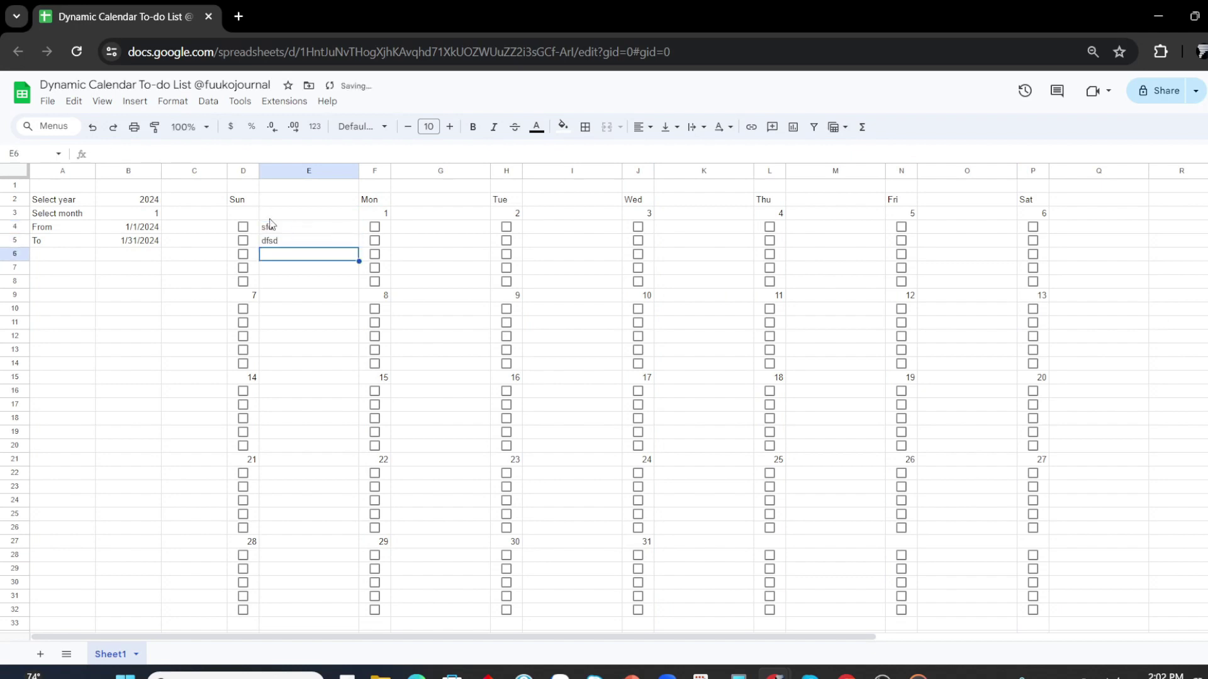
click(243, 226)
click(243, 241)
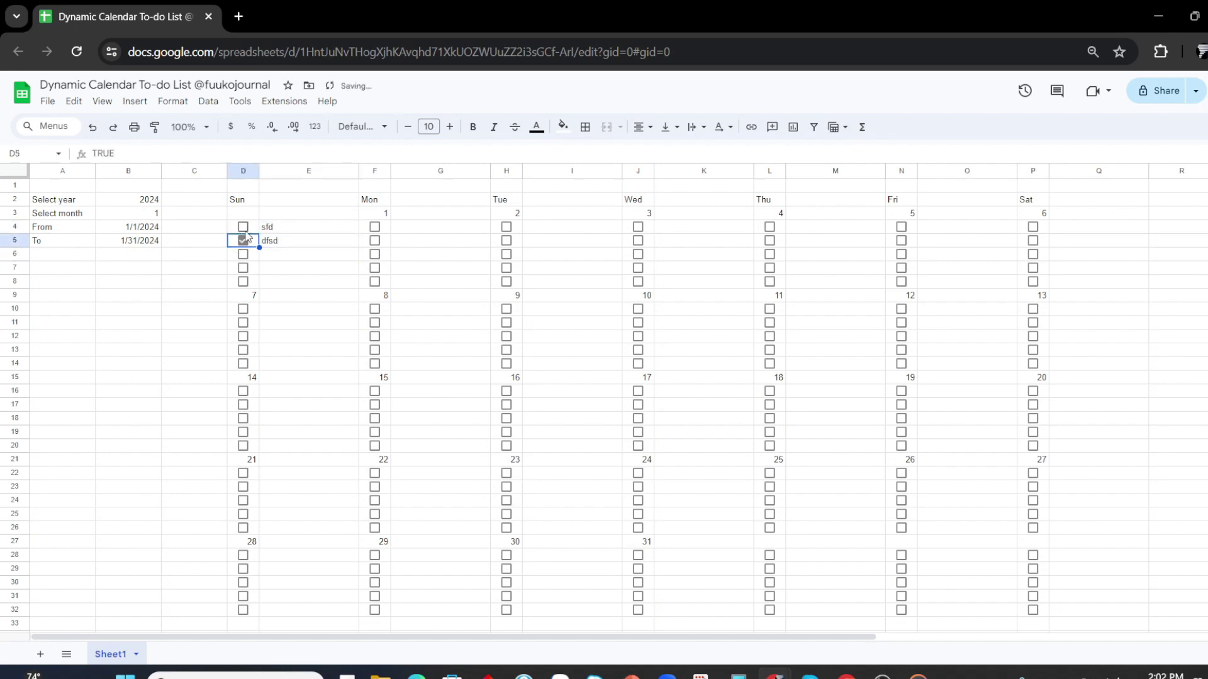
Enter =countif(D4:D8,true)/counta(E4:E8) in E3 as the progress ratio.
click(277, 217)
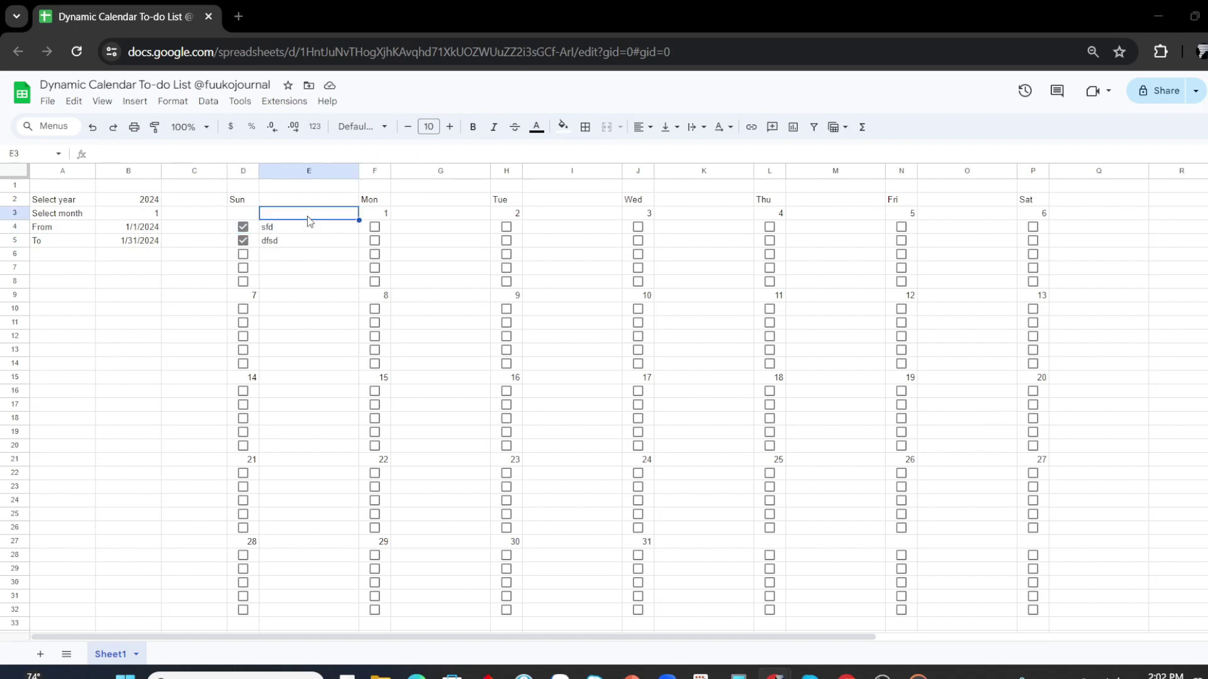
click(184, 154)
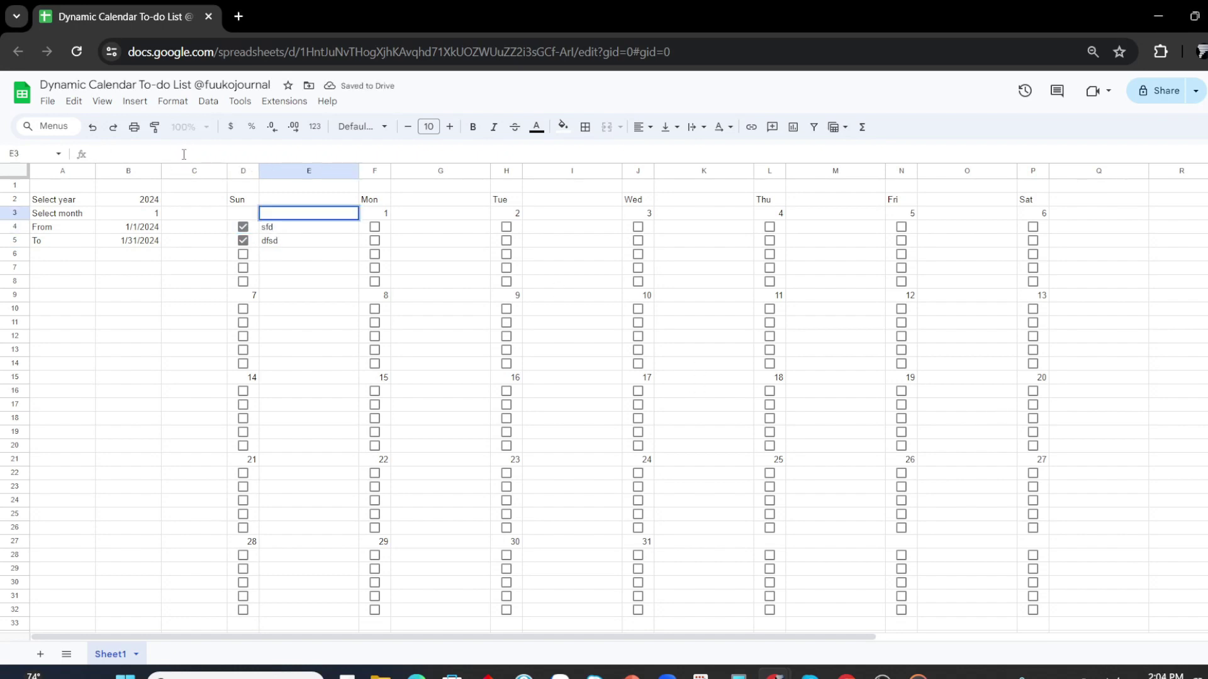
text(=countif()
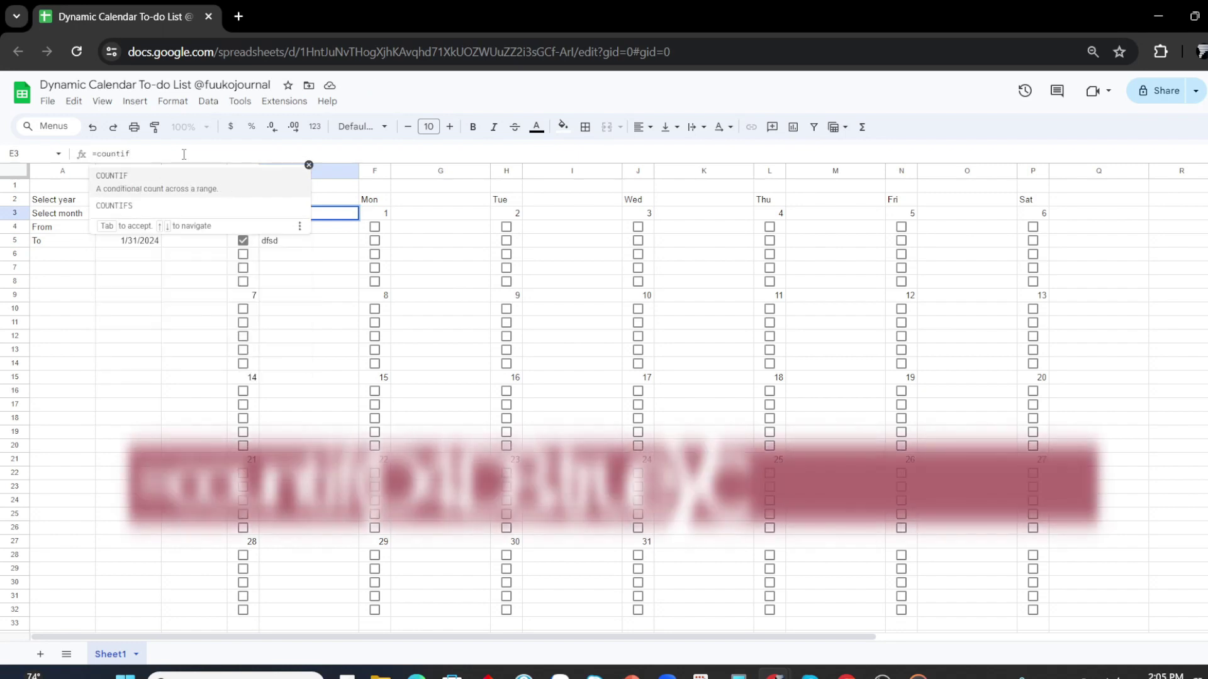
drag(243, 281, 243, 226)
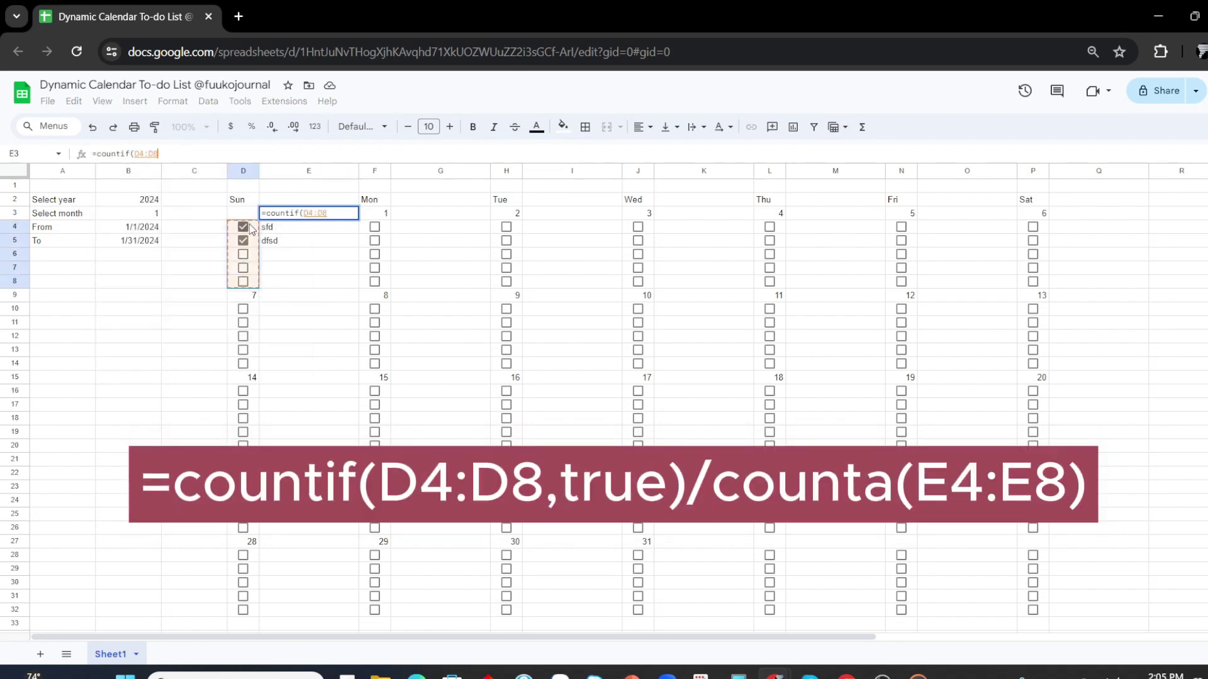
text(,true)
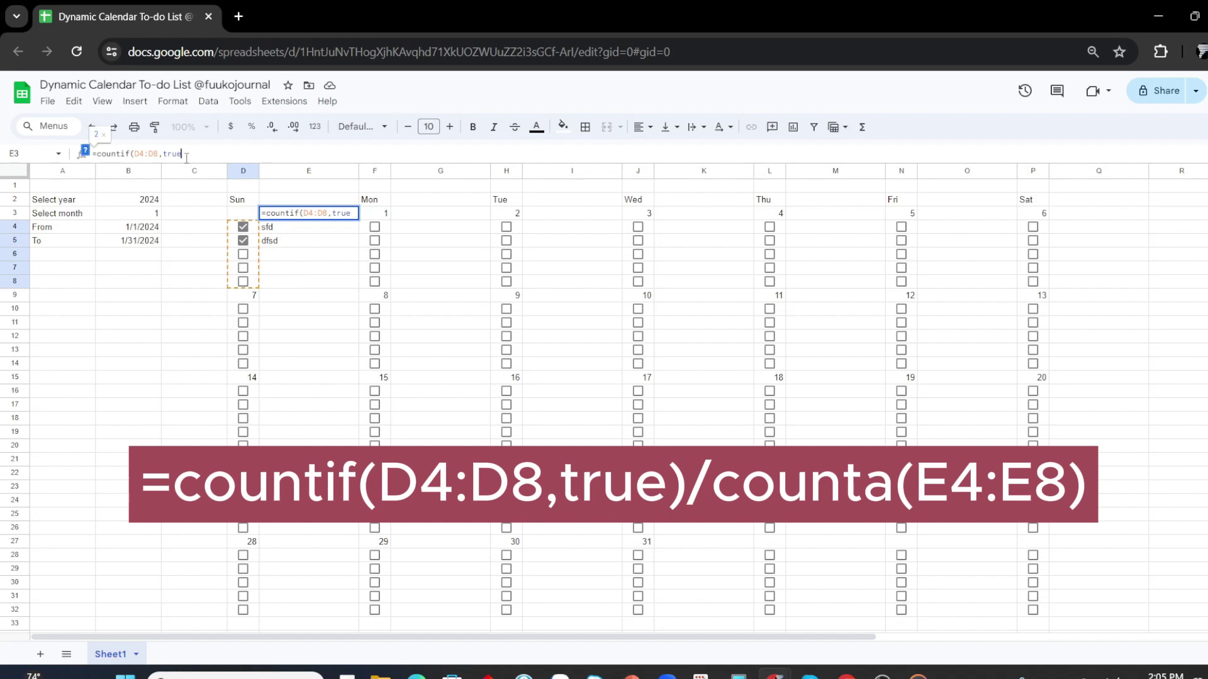
text()/counta)
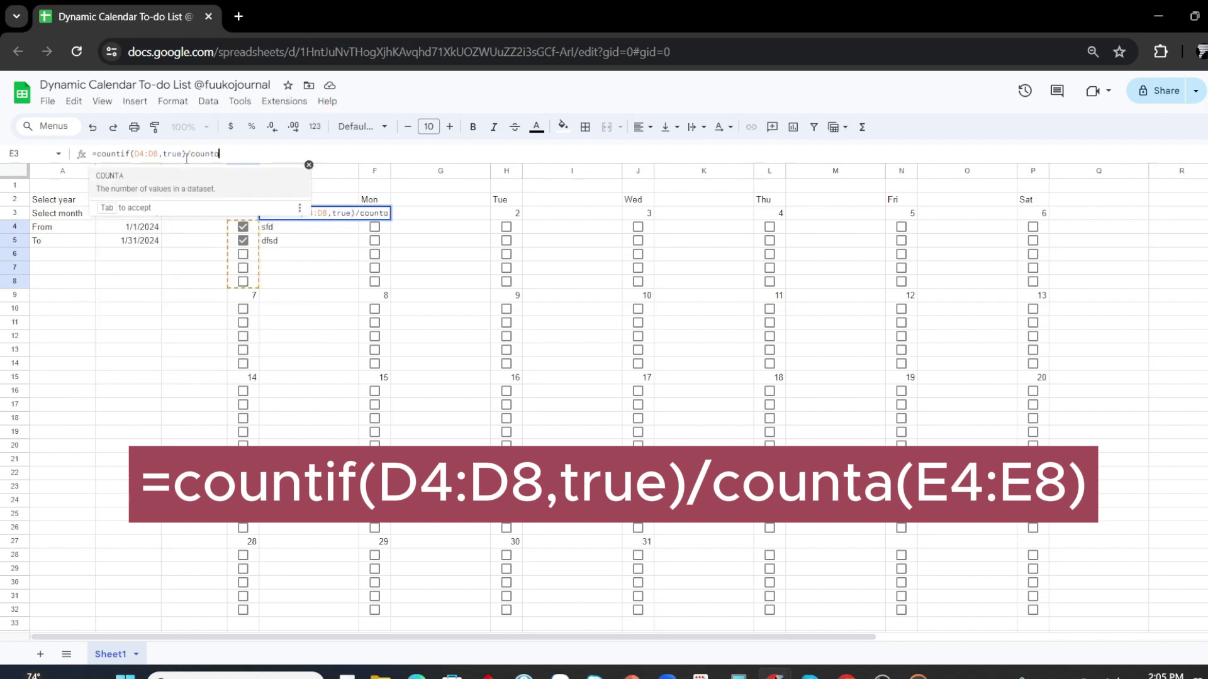
text(()
drag(301, 281, 303, 228)
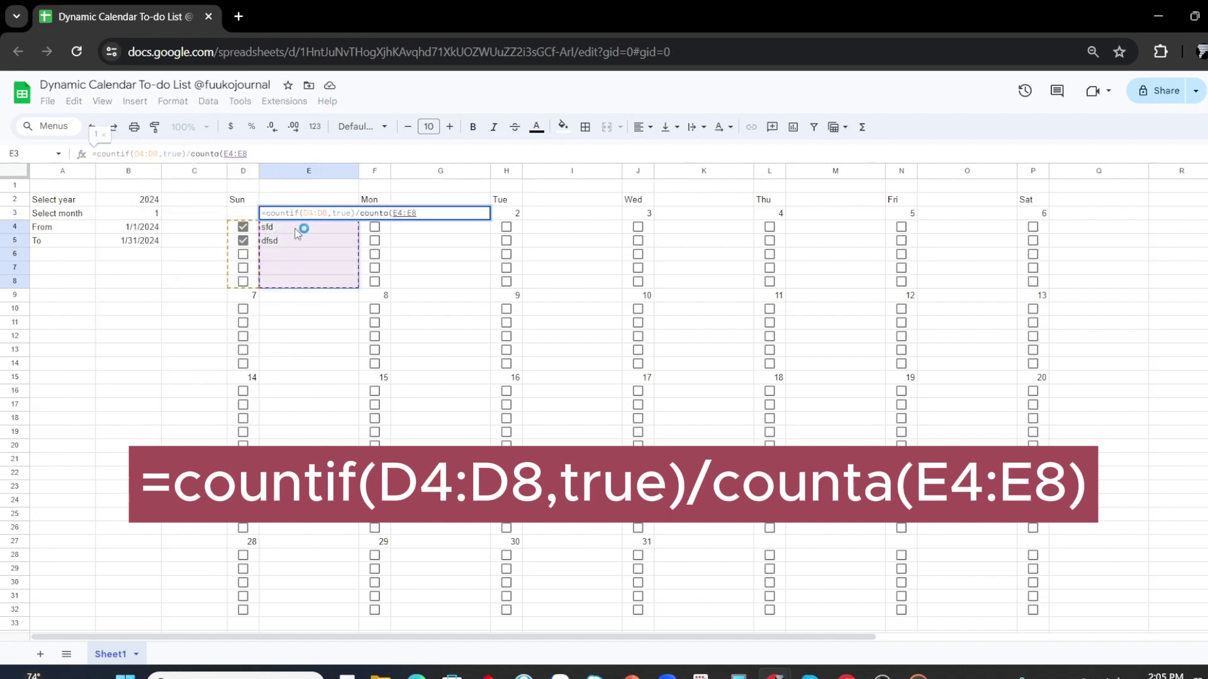
key(Return)
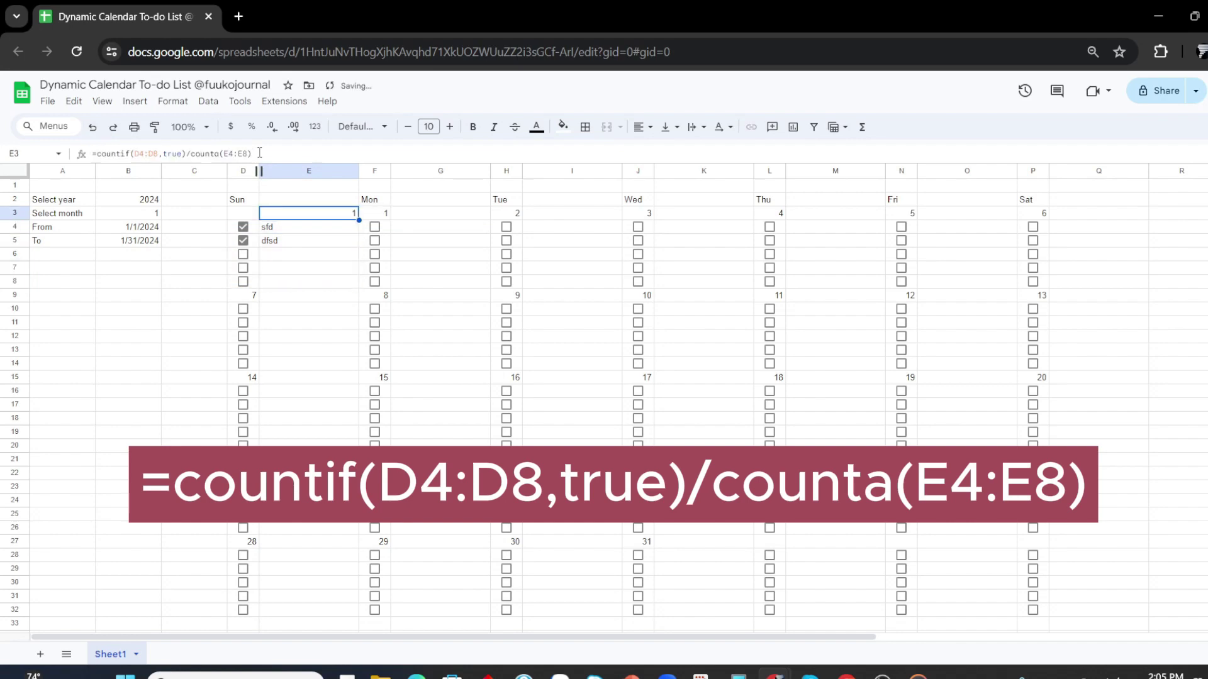
Toggle the two task checkboxes to test the ratio, then edit E3 again.
click(243, 241)
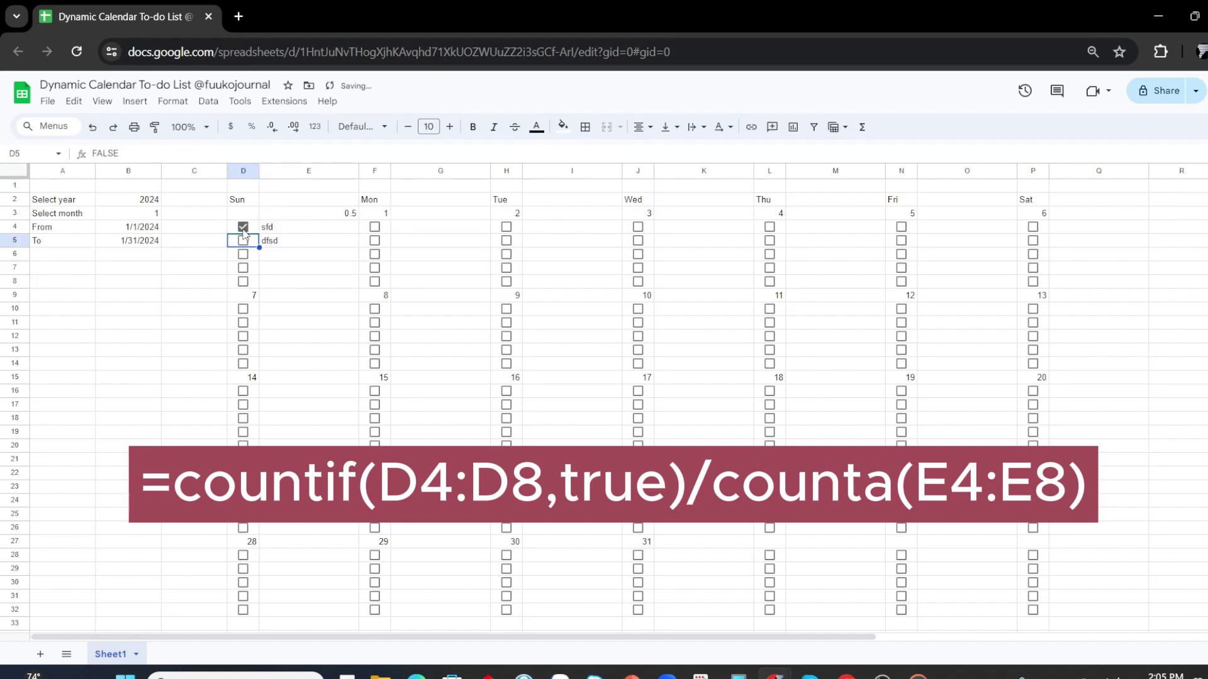
click(244, 231)
click(243, 241)
click(243, 228)
click(277, 231)
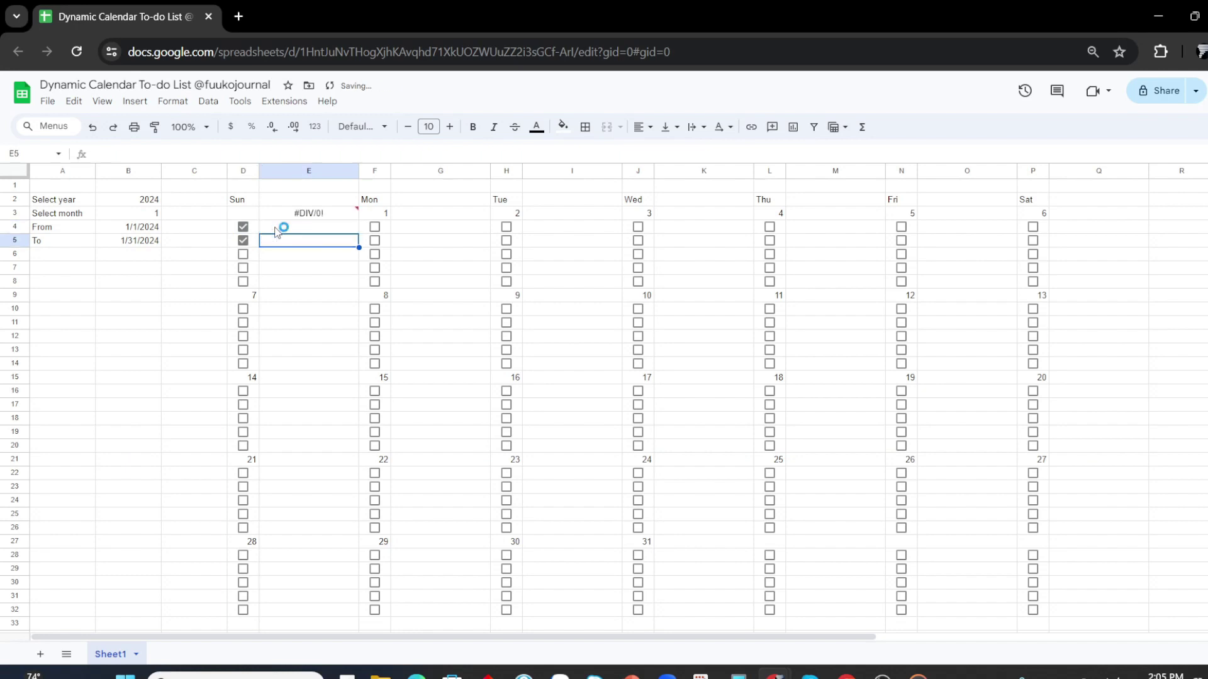
key(Up)
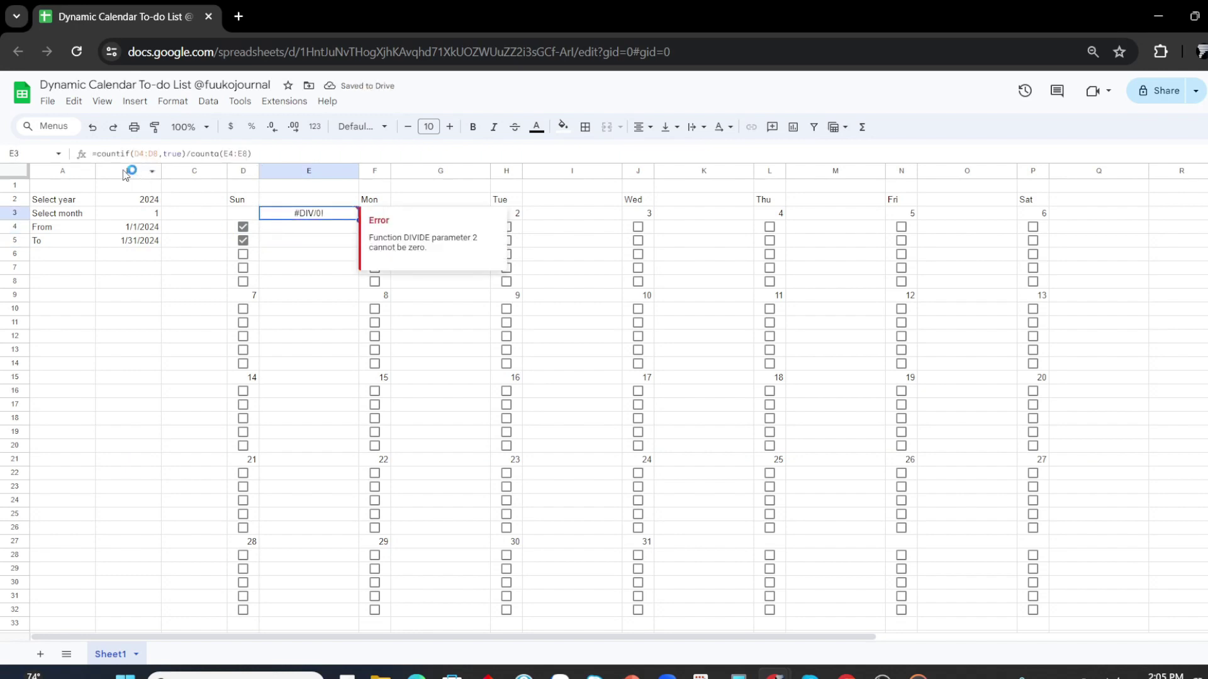
click(104, 153)
Wrap E3 as =iferror(countif(D4:D8,true)/counta(E4:E8),0) to show 0 instead of errors.
text(iferror)
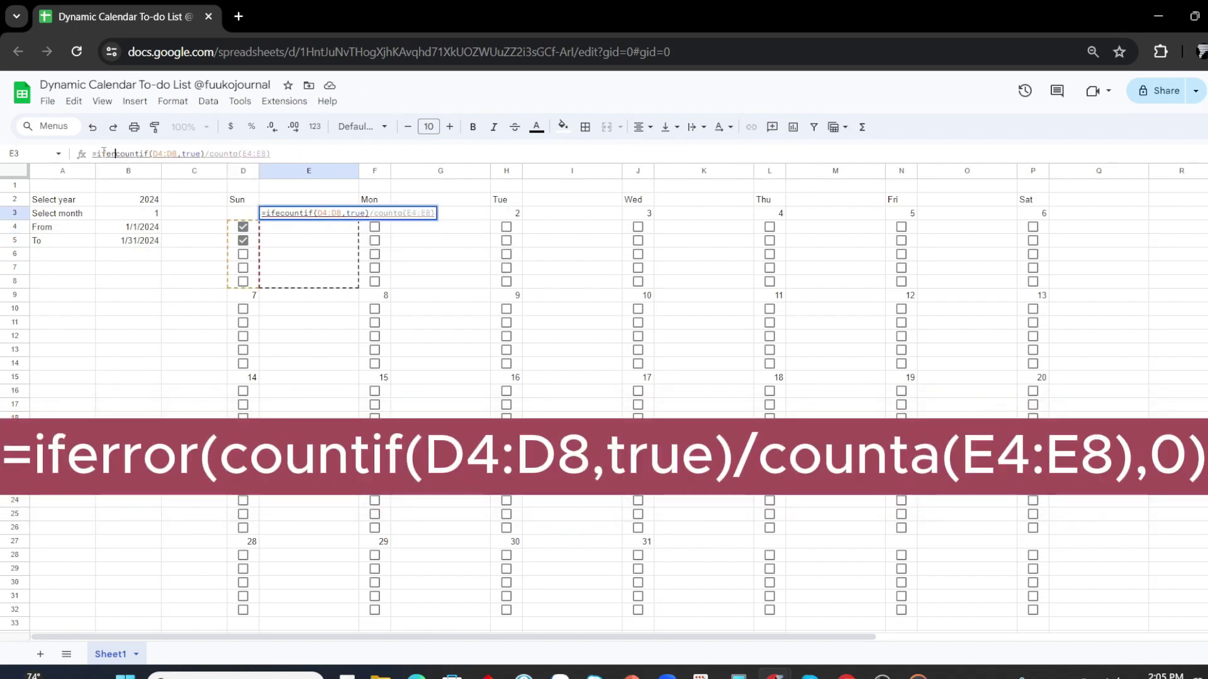
text(()
click(291, 153)
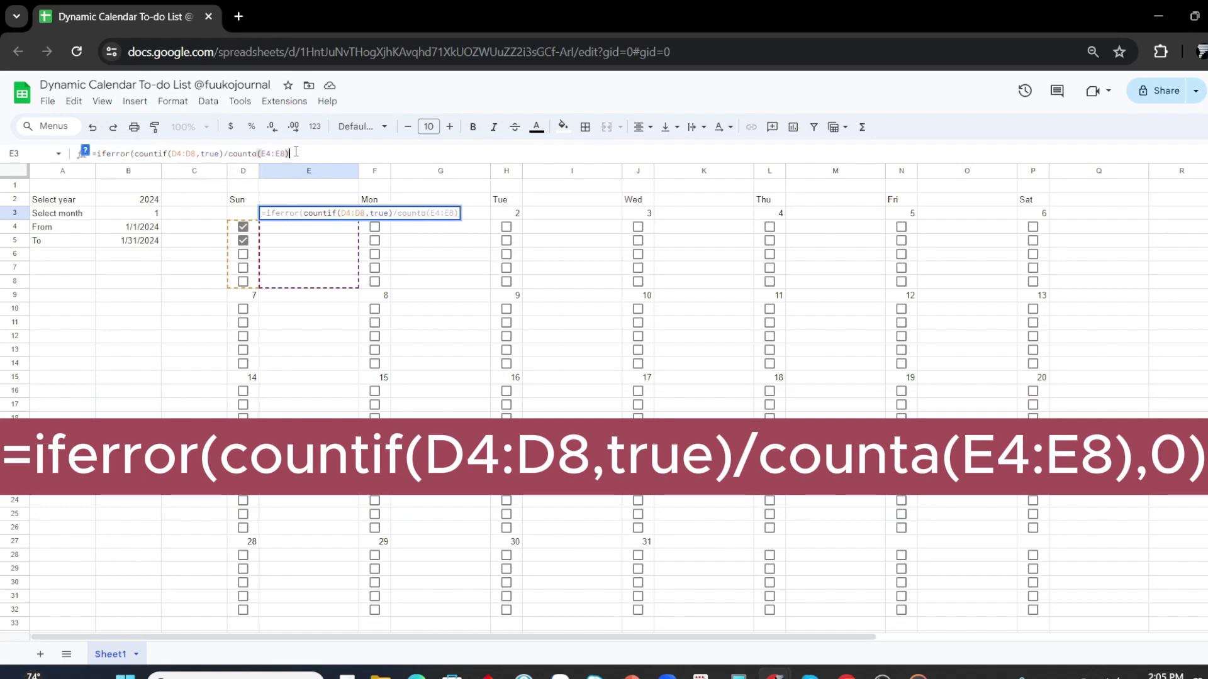
text(,0))
key(Return)
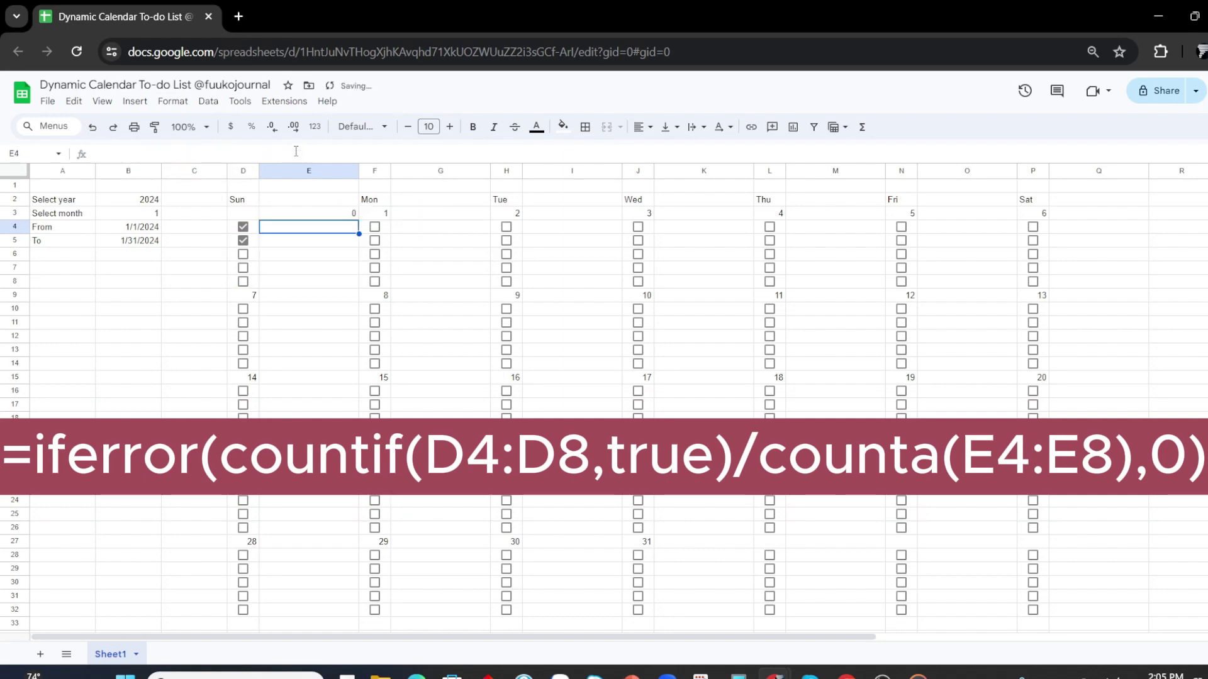
Enter sample tasks acd and add in E4 and E5.
text(acd)
key(Return)
text(add)
key(Return)
key(Up)
key(Up)
key(Up)
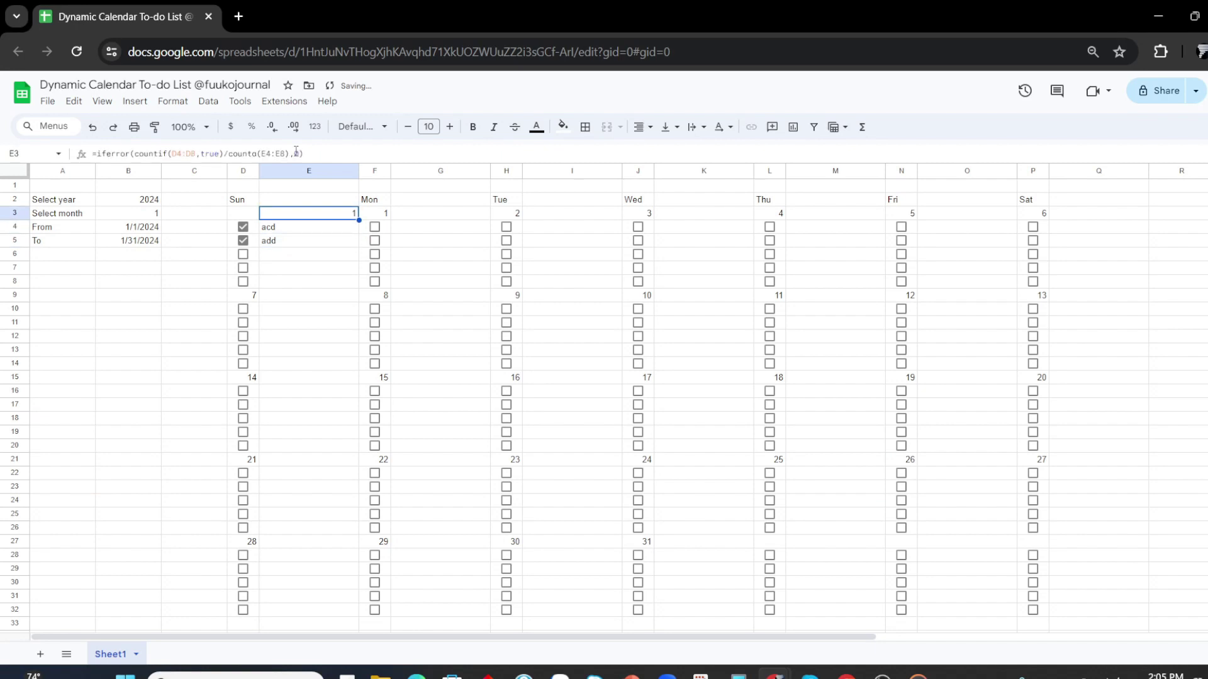
click(226, 154)
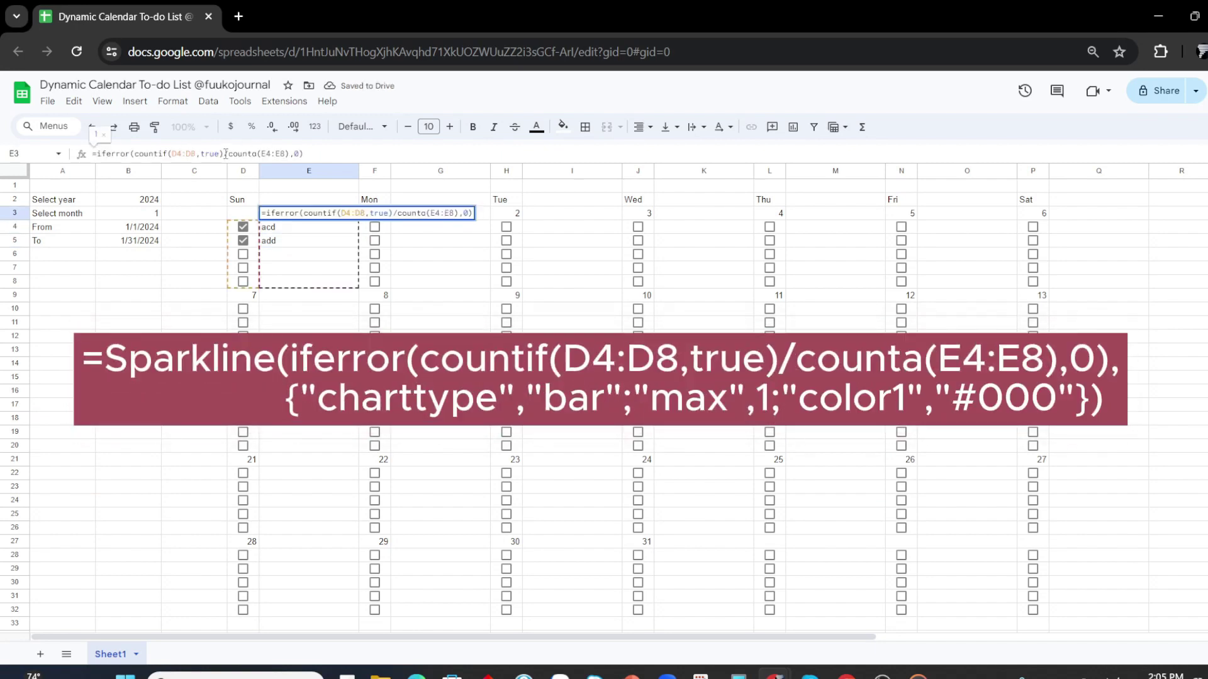
Type a Sparkline bar wrapper with max 1 and color1 around E3's iferror formula.
text(Sparklin)
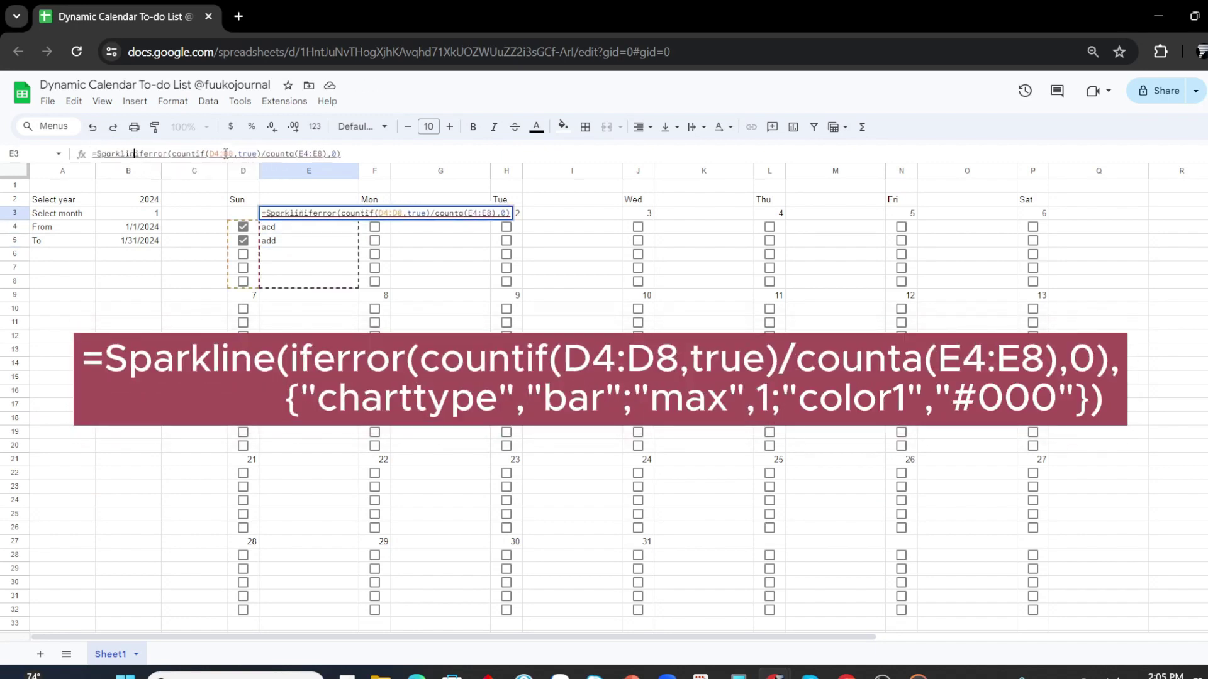
text(e()
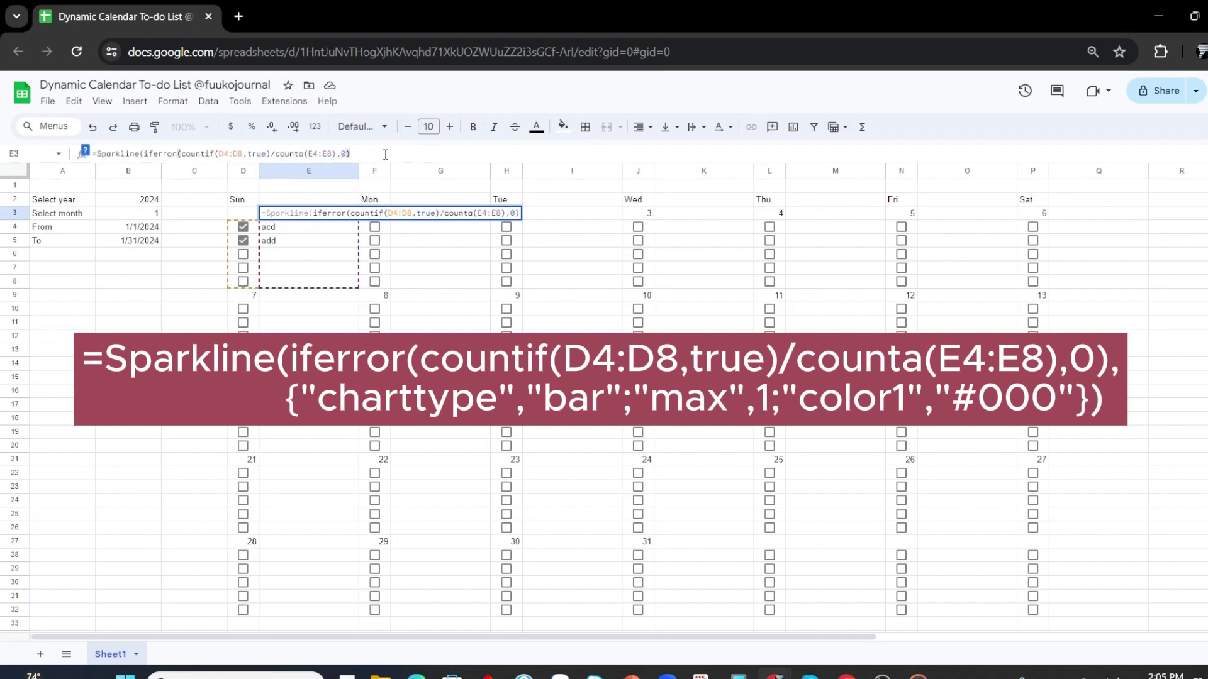
text(, )
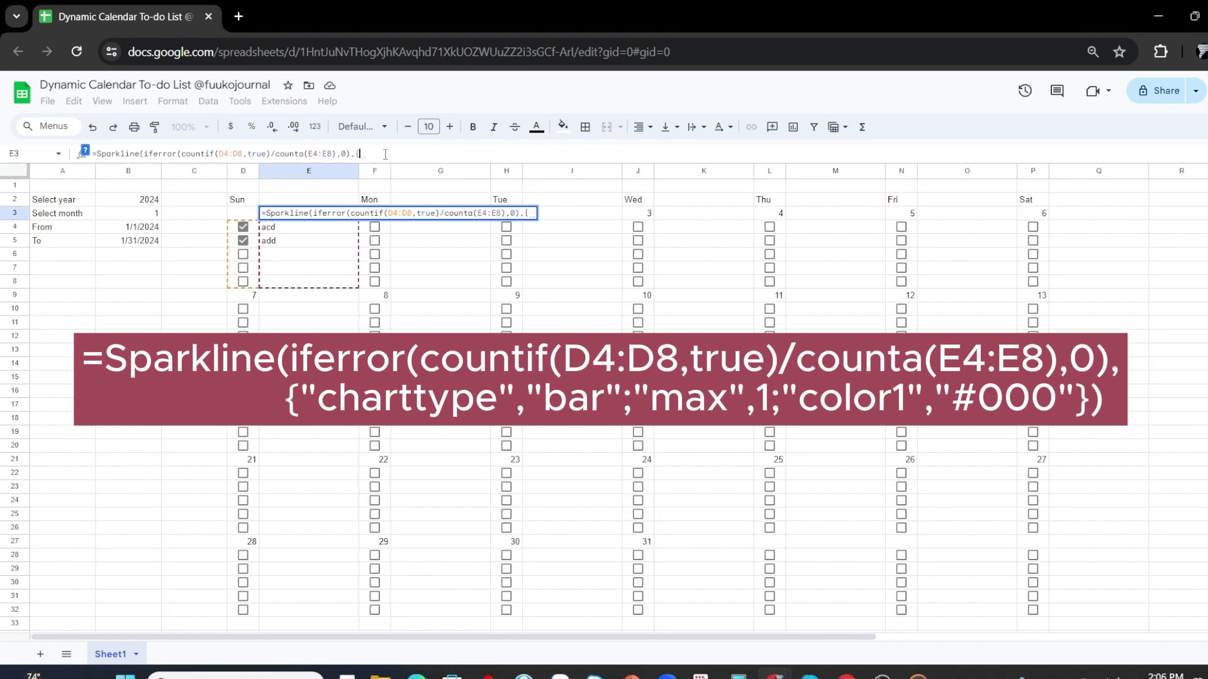
text(")
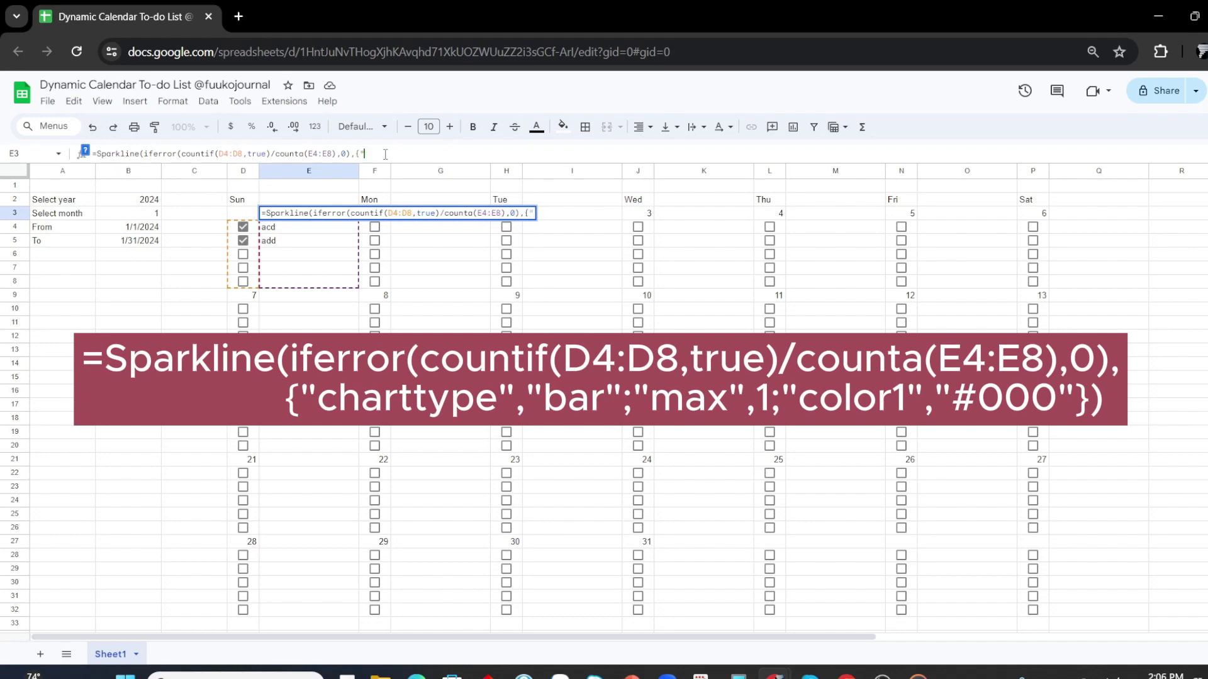
text(charttype)
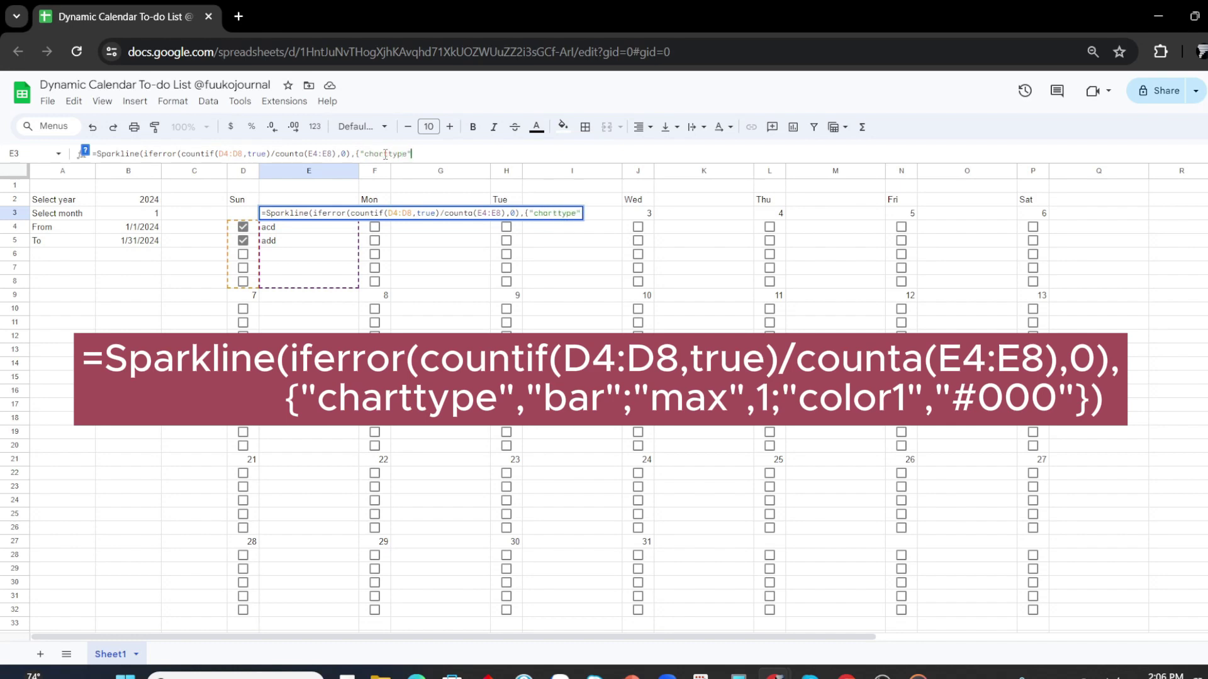
text(,"bar)
text(;)
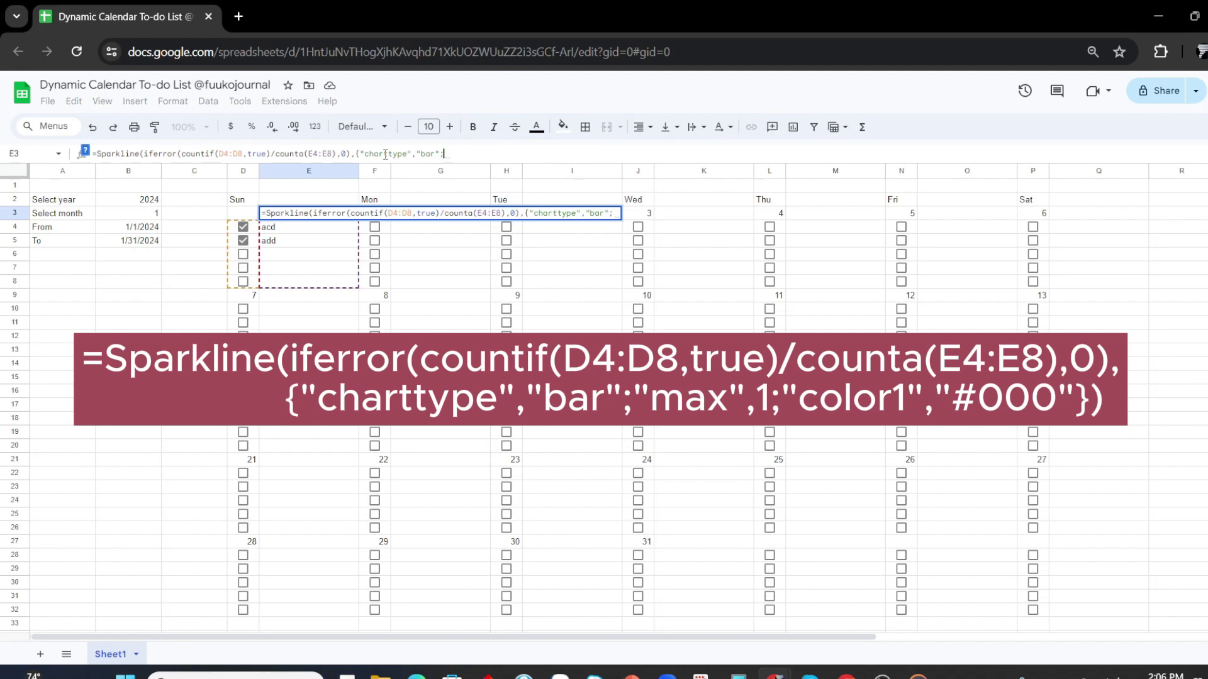
text("max)
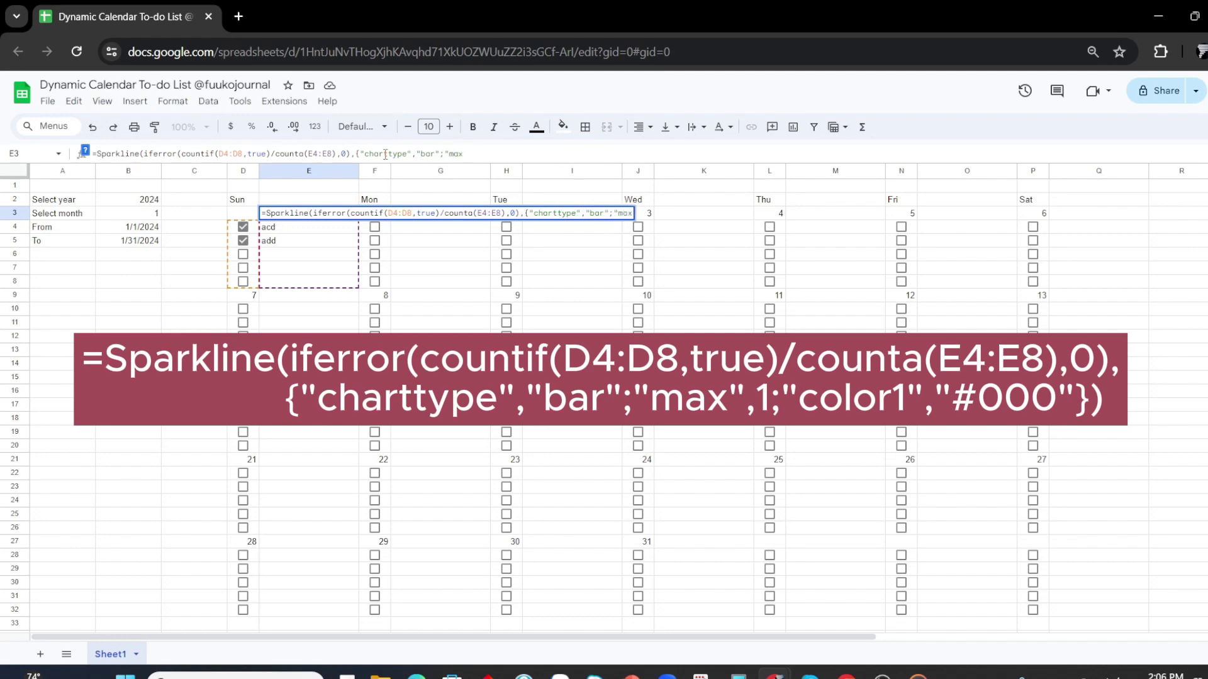
text(",1;)
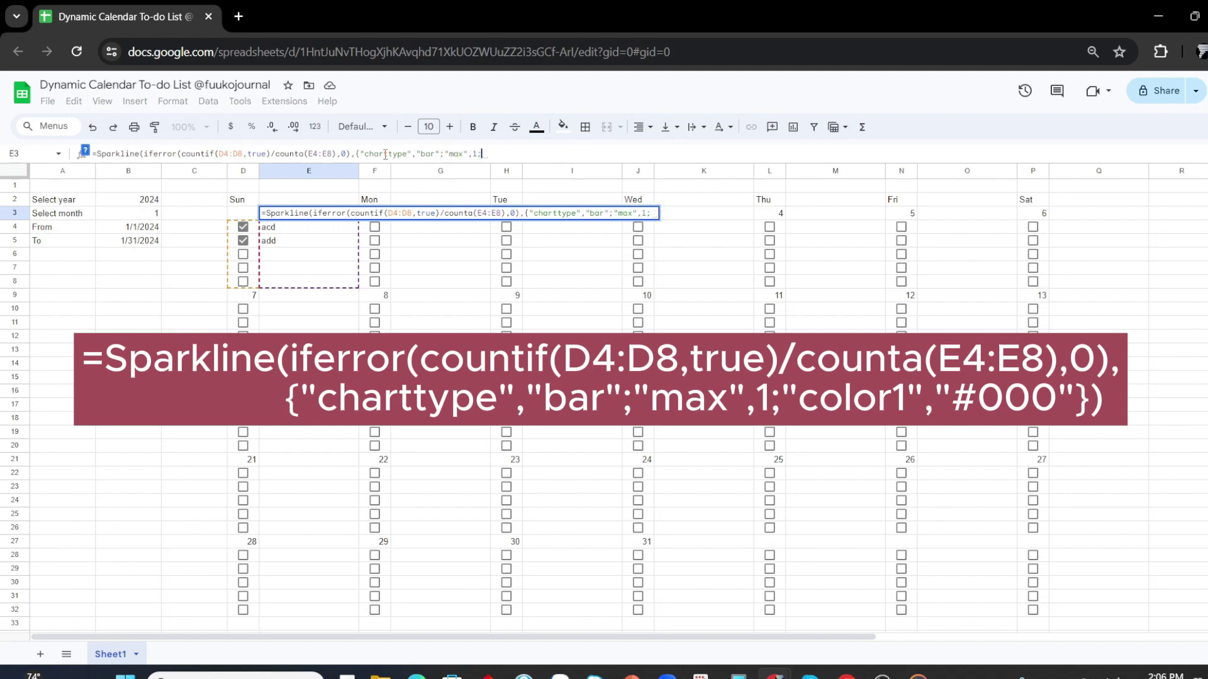
text("color1)
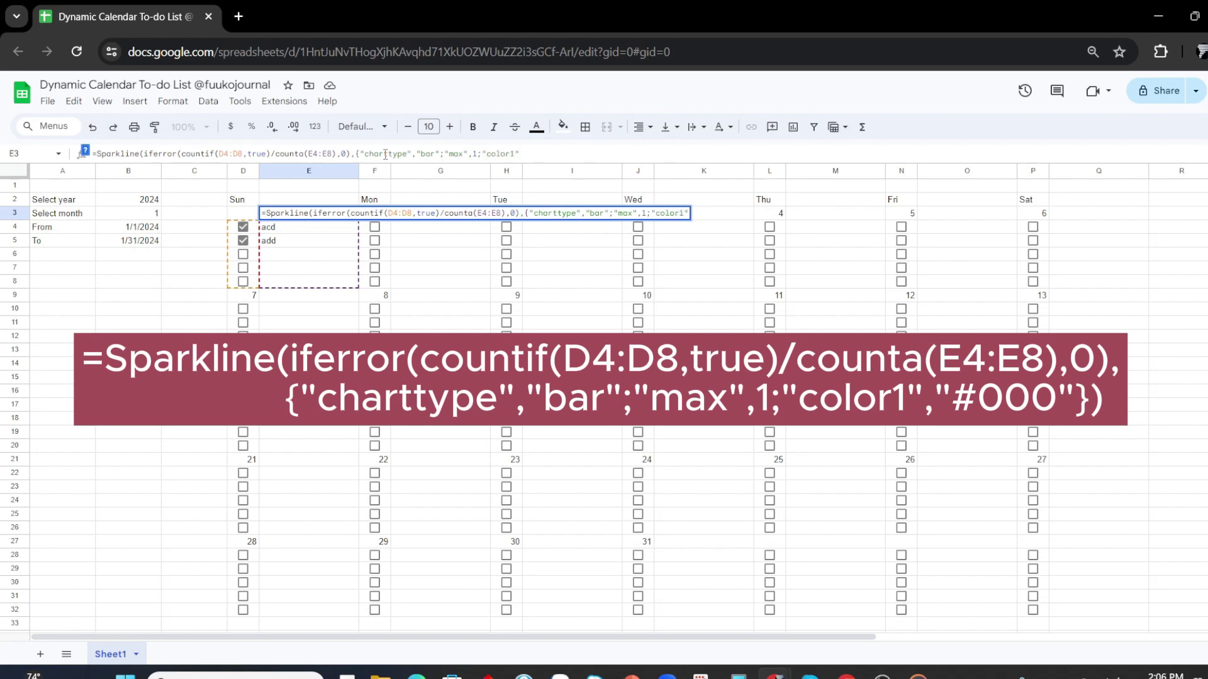
text(,"#000)
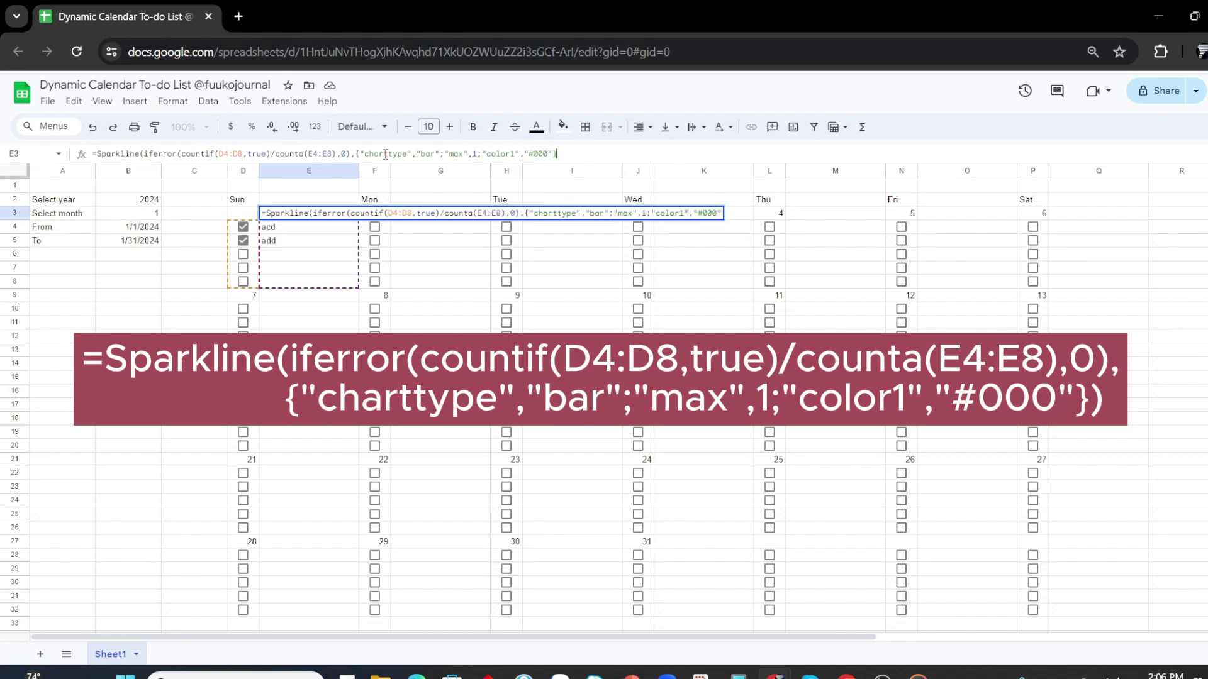
Finish the Sparkline bar formula in E3 with the closing parenthesis and commit it.
key(BackSpace)
text())
key(Return)
key(Down)
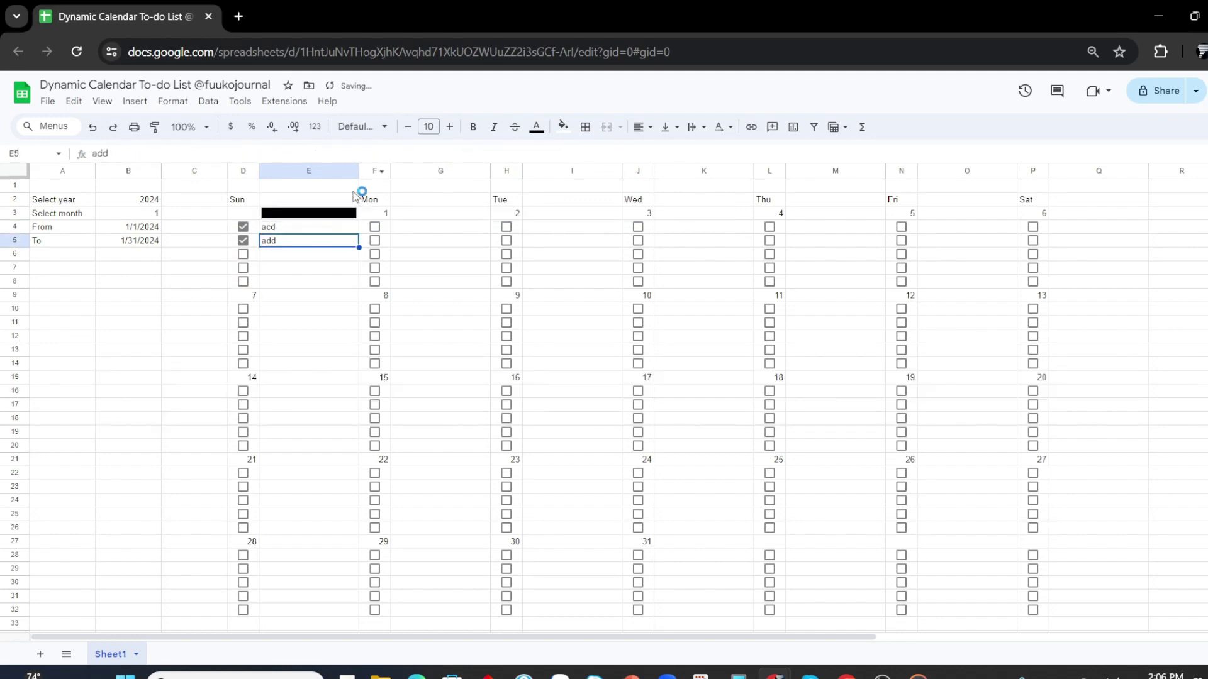
Look up the dark teal hex code #45818e by test-filling spare cell C8.
click(252, 247)
click(308, 212)
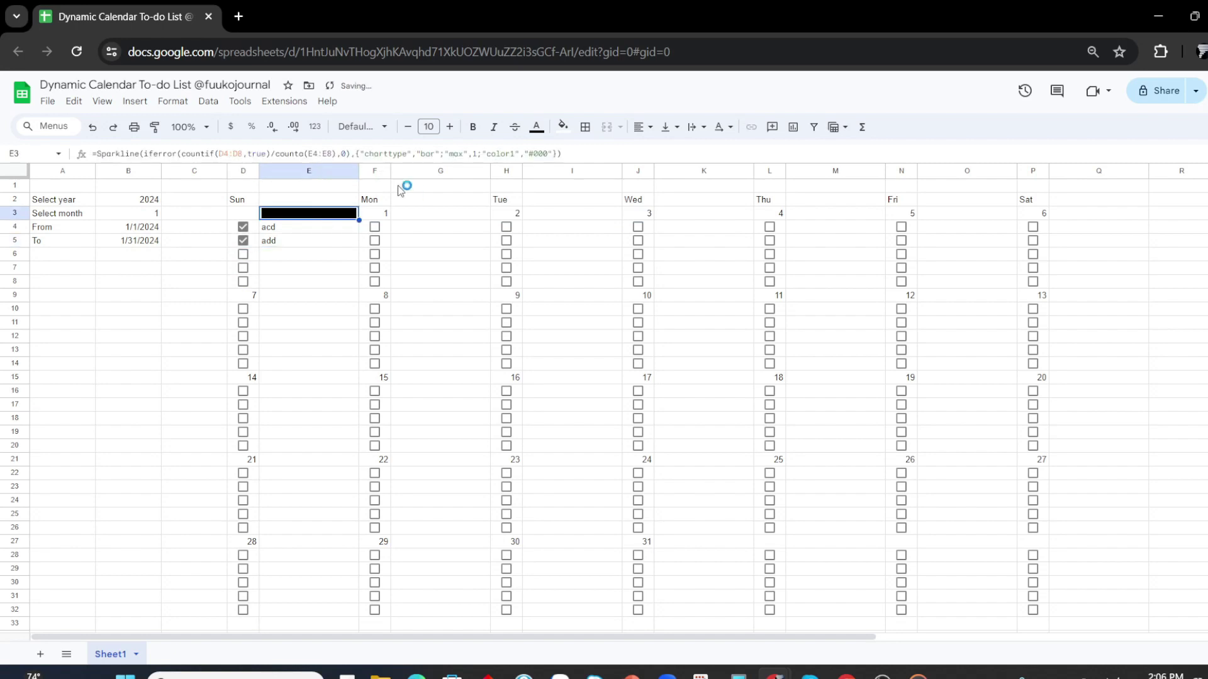
click(563, 126)
click(566, 345)
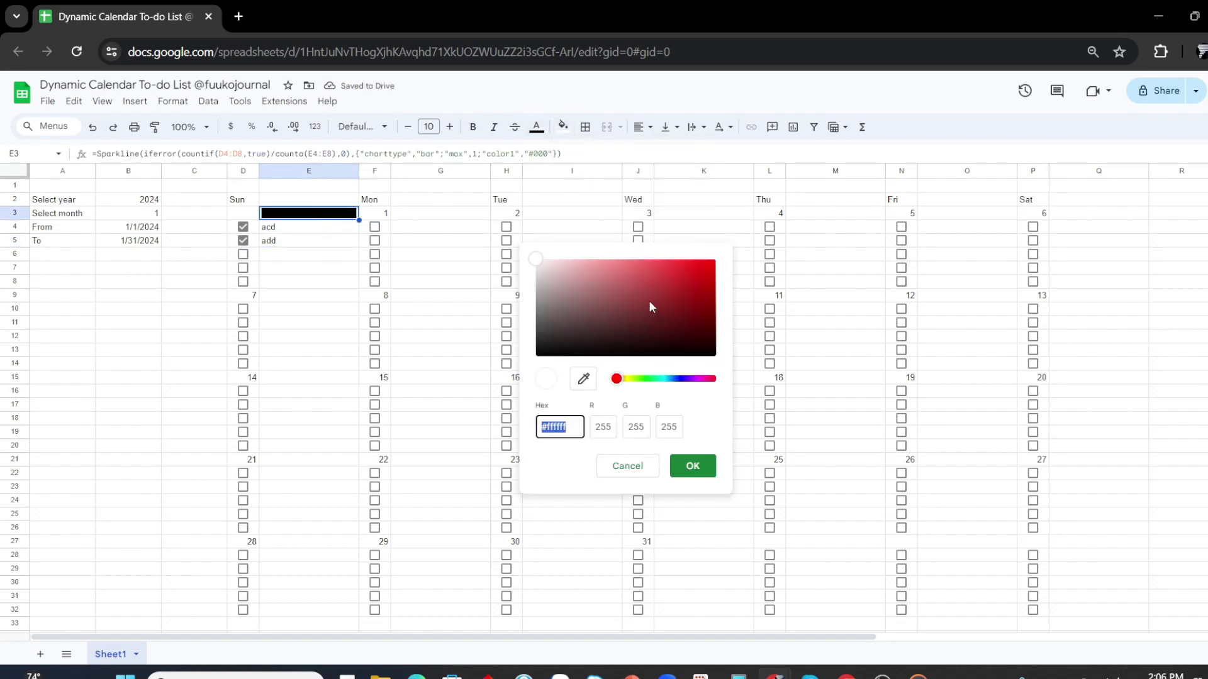
click(692, 465)
click(564, 127)
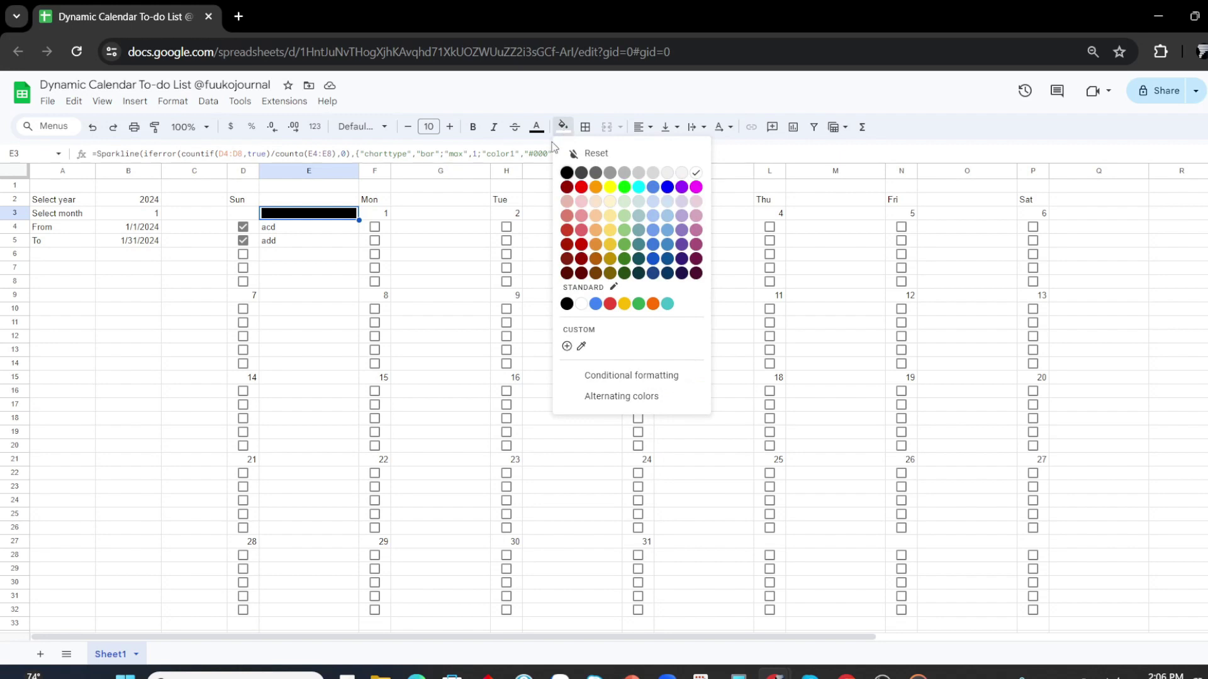
click(204, 287)
click(563, 126)
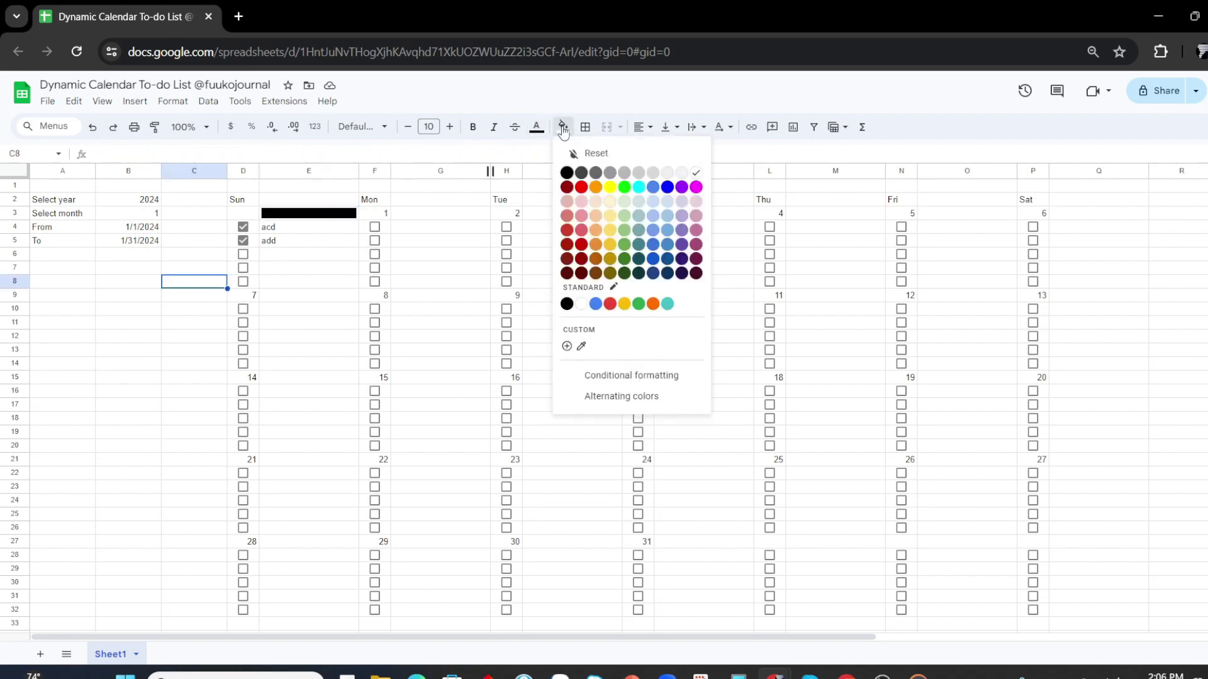
click(639, 245)
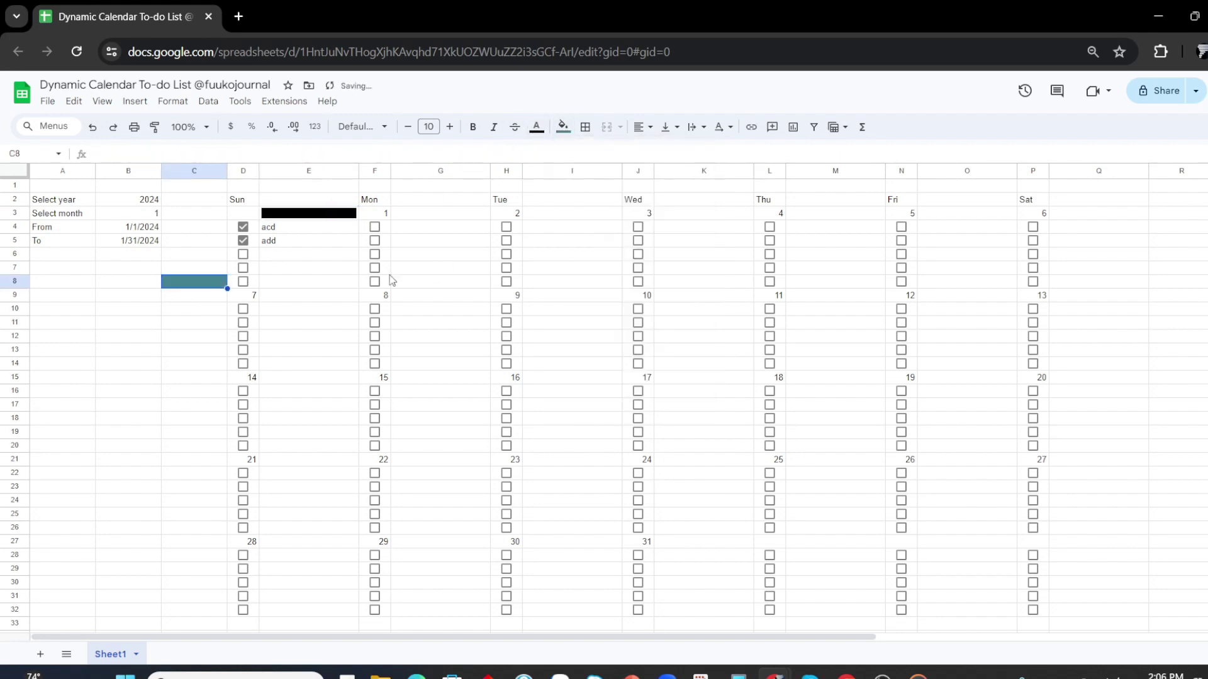
click(563, 127)
click(573, 347)
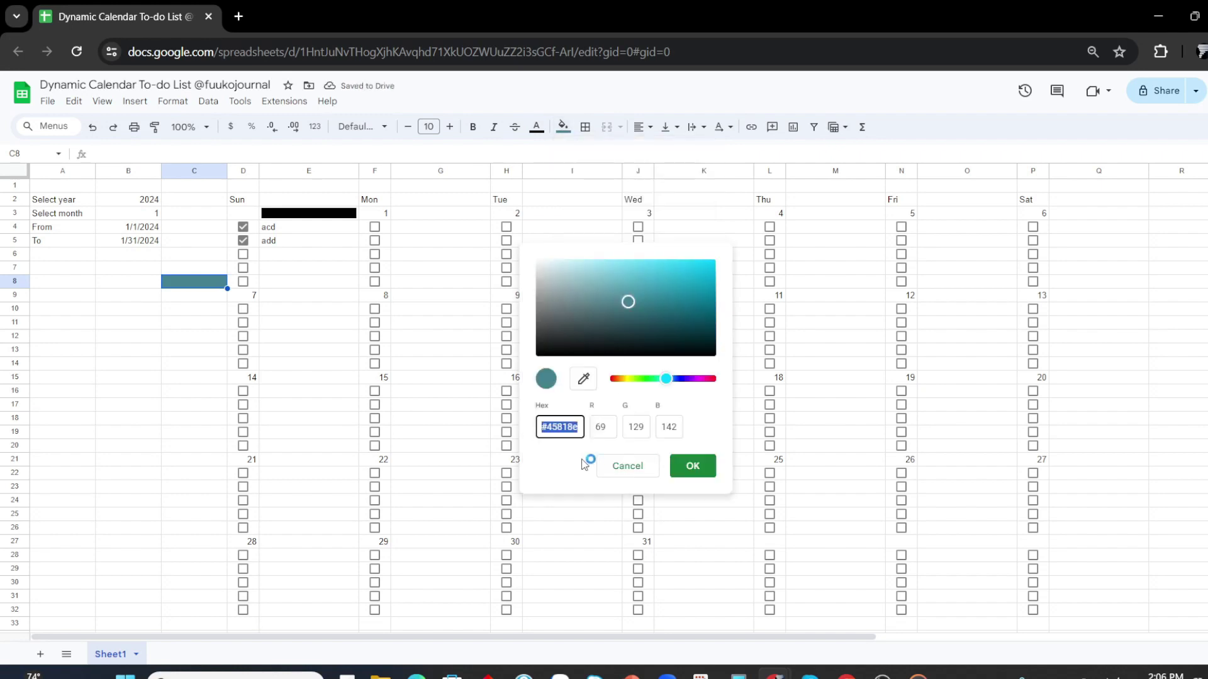
click(692, 465)
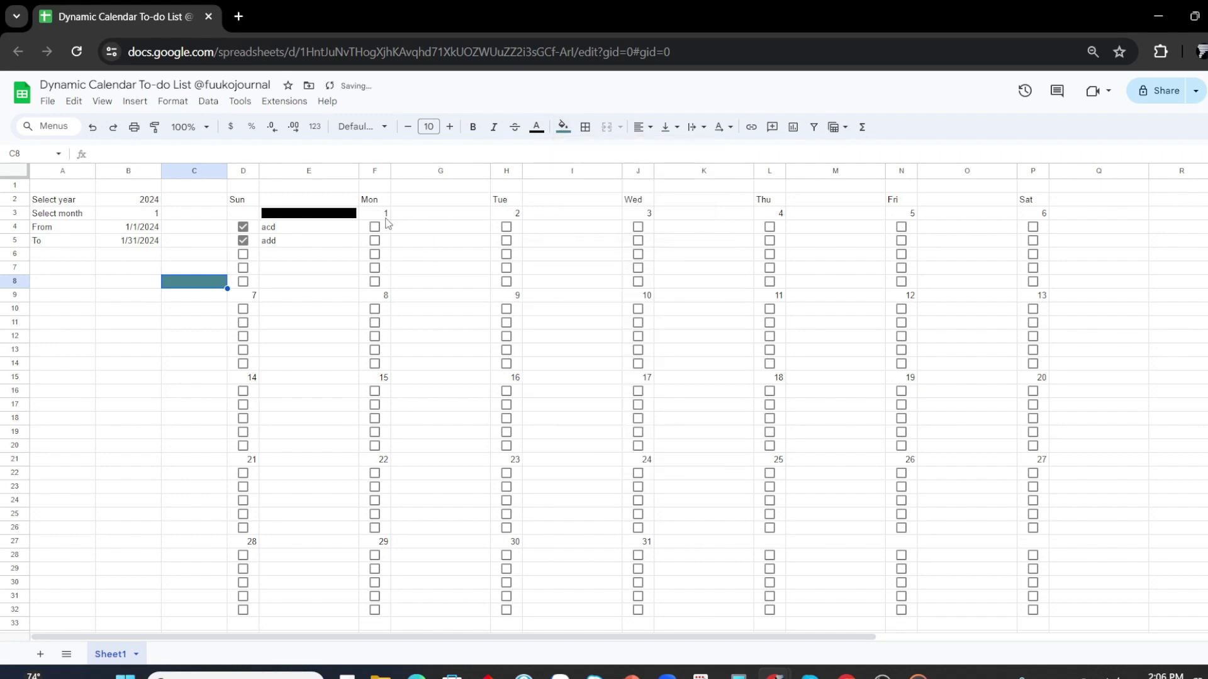
Replace #000 with #45818e in the E3 Sparkline formula for a teal bar.
click(308, 213)
drag(529, 153, 552, 154)
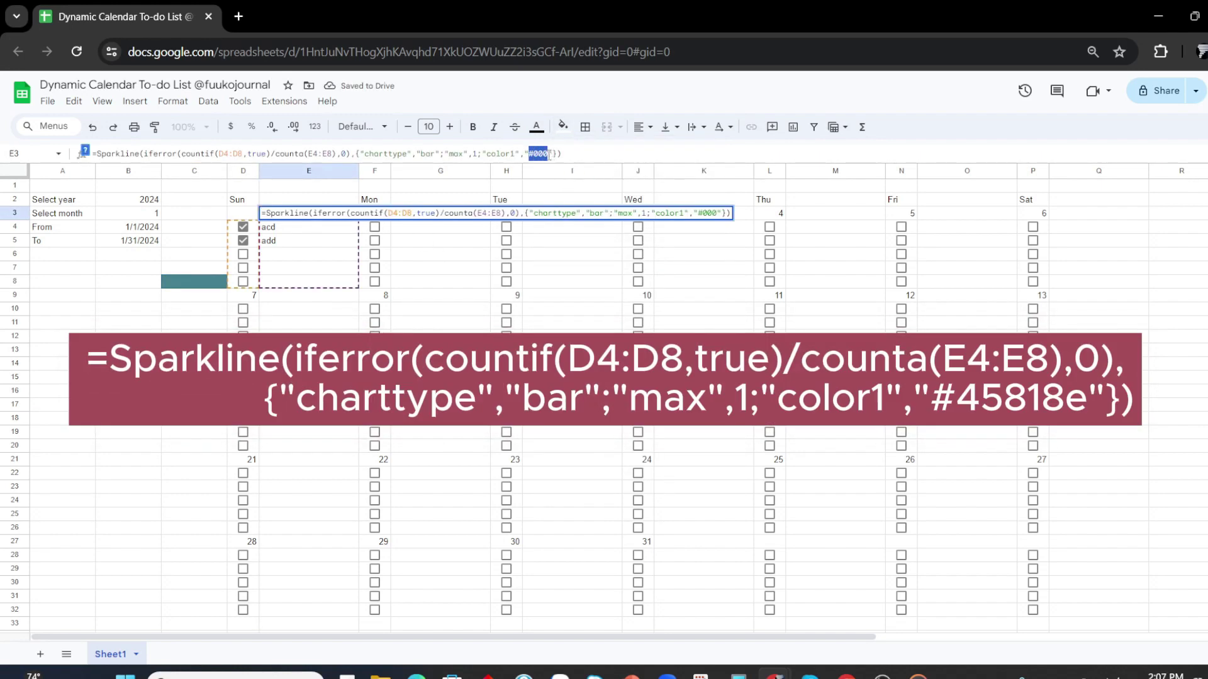
key(Return)
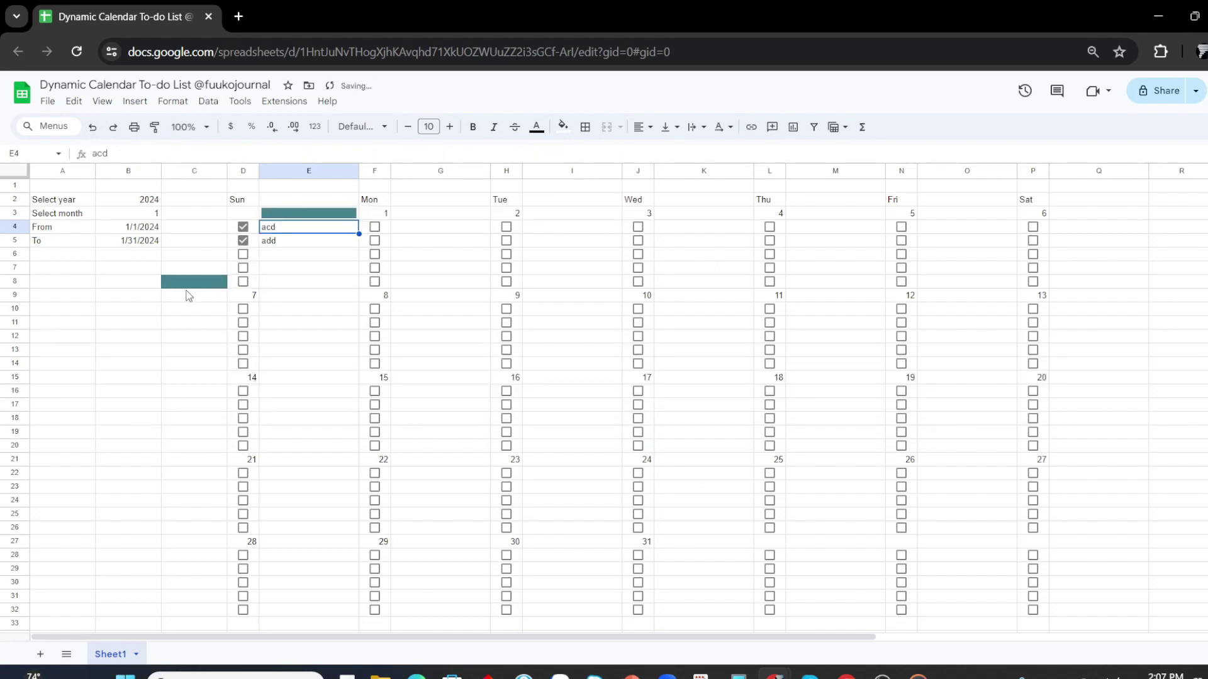
Remove the teal test fill from cell C8.
click(188, 275)
click(563, 126)
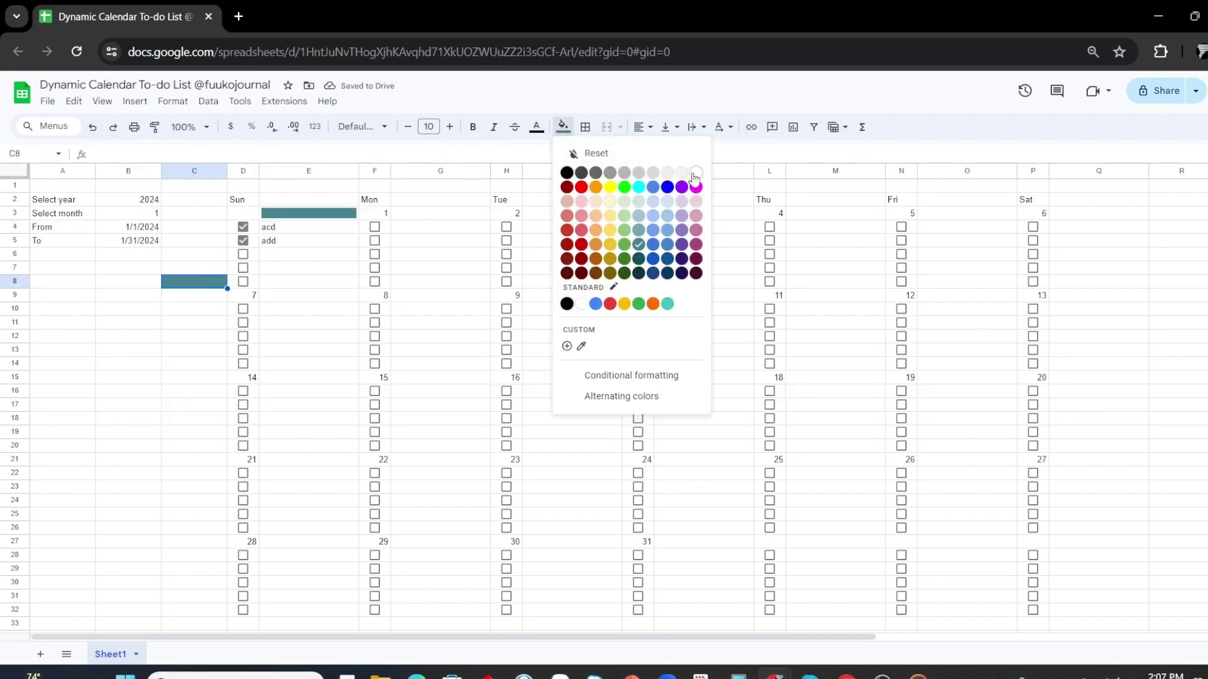
click(695, 178)
click(164, 330)
click(136, 310)
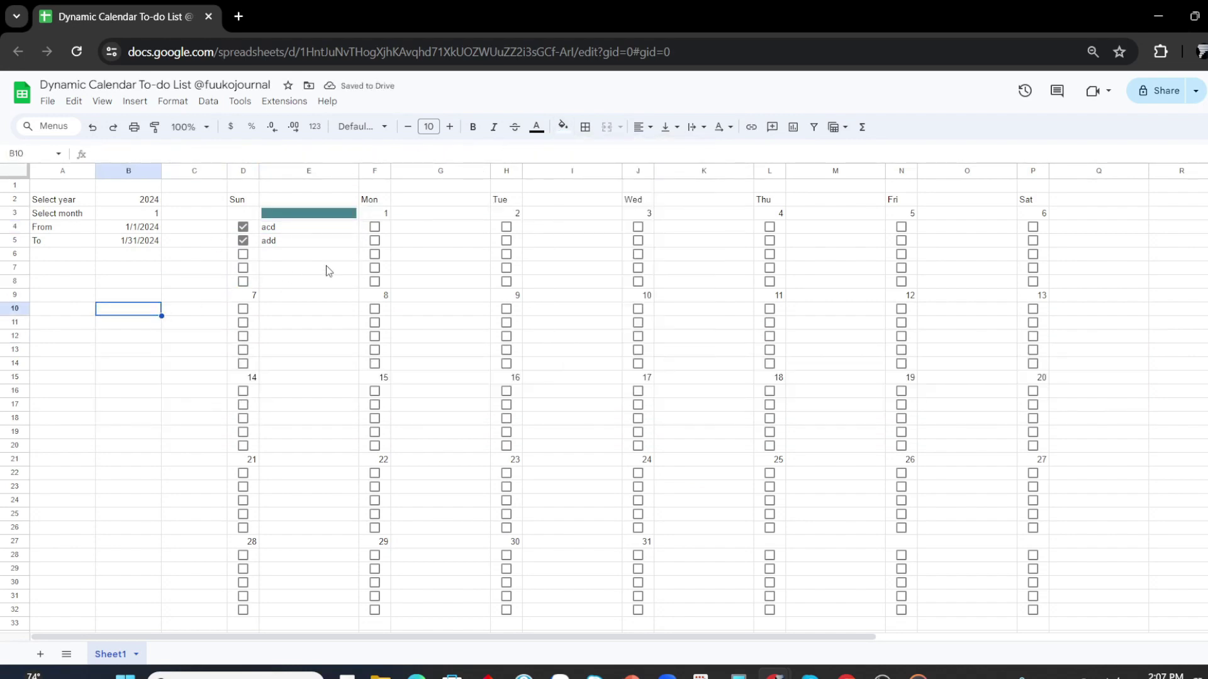
click(325, 215)
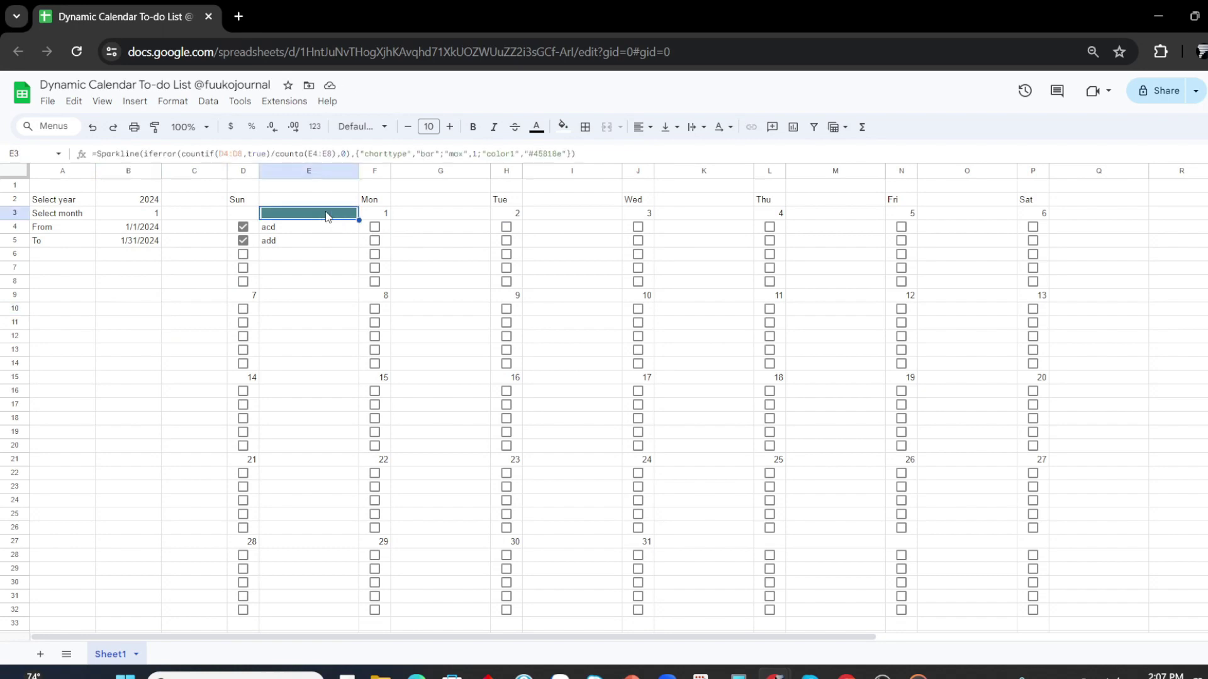
Copy the E3 progress bar and paste it beside the dates of the first two weeks.
key(ctrl+c)
key(Right)
key(Right)
key(ctrl+v)
key(Right)
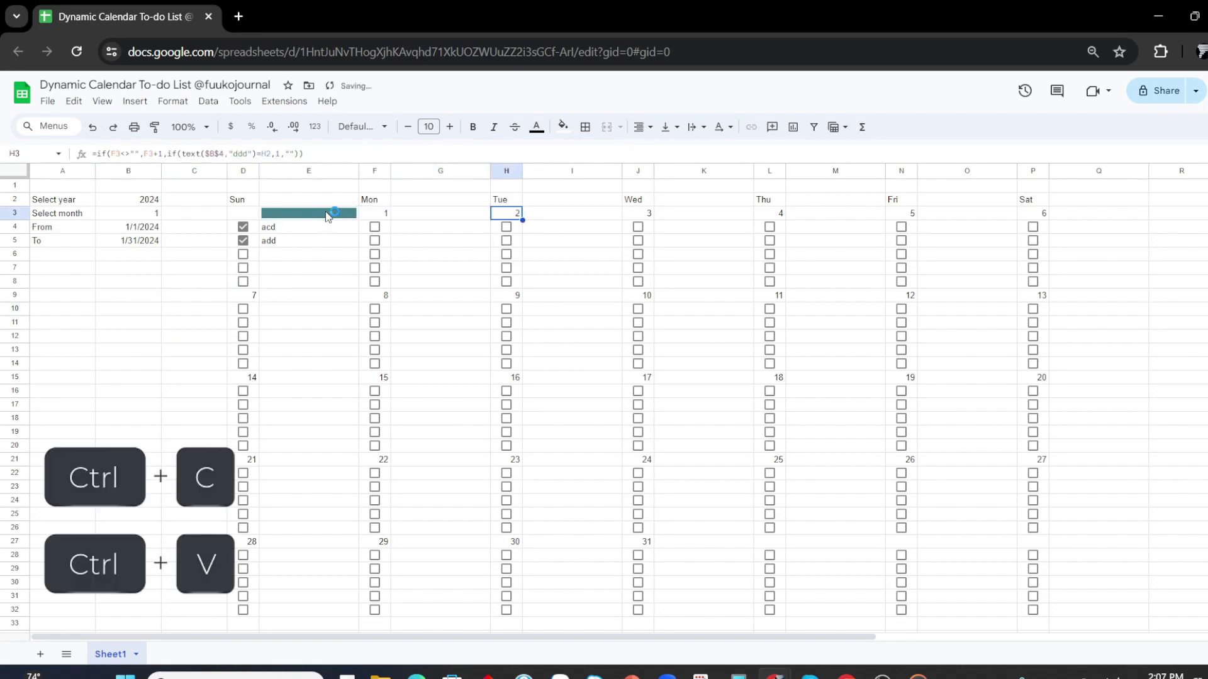
key(Tab)
key(Tab)
key(Tab)
key(Tab)
key(Tab)
key(Tab)
key(Tab)
key(ctrl+v)
key(Return)
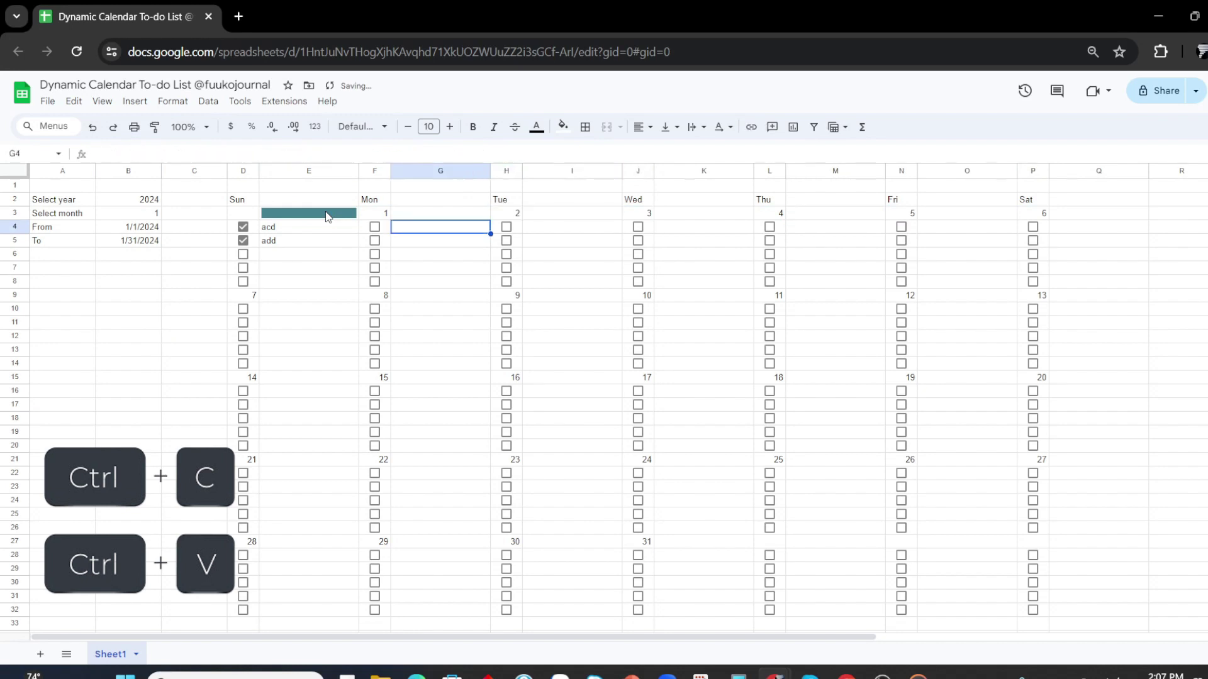
key(Down)
key(Down)
key(Down)
key(Left)
key(Left)
key(Right)
key(Right)
key(Right)
key(Right)
key(Right)
key(Right)
key(Right)
key(Right)
key(Right)
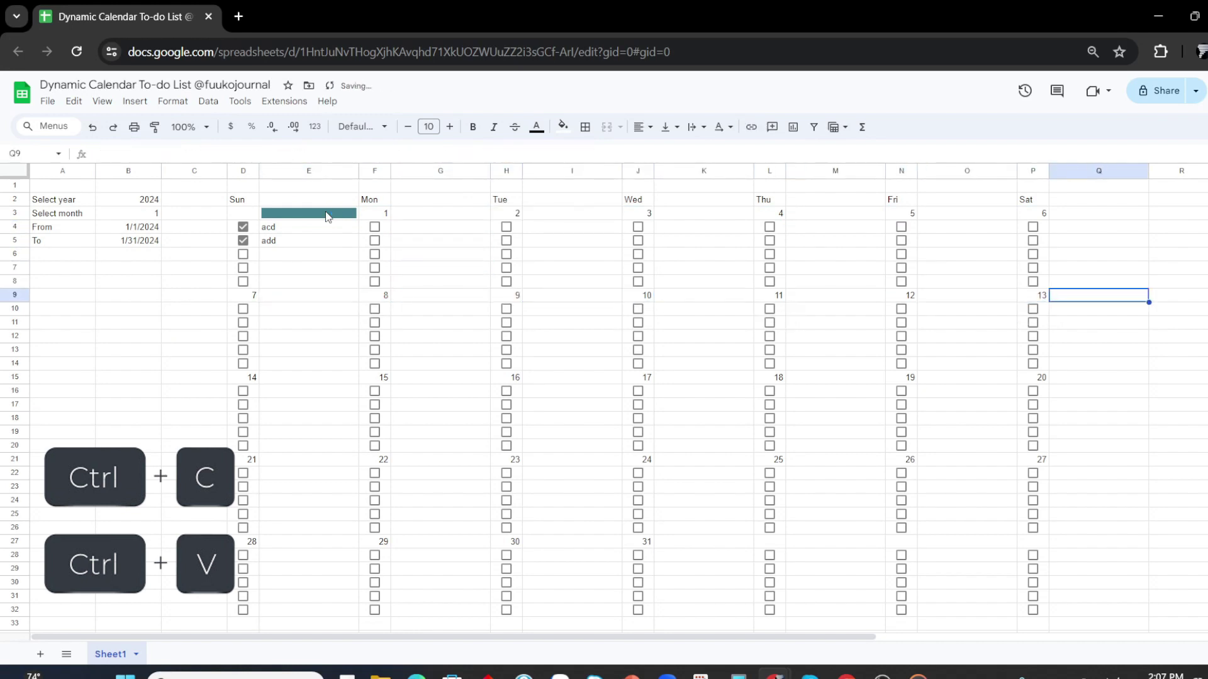
Paste the progress bar beside the dates of the third, fourth and last weeks.
key(Down)
key(Down)
key(Down)
key(Left)
key(Left)
key(Left)
key(Left)
key(Left)
key(Left)
key(ctrl+v)
key(Left)
key(Left)
key(Left)
key(ctrl+v)
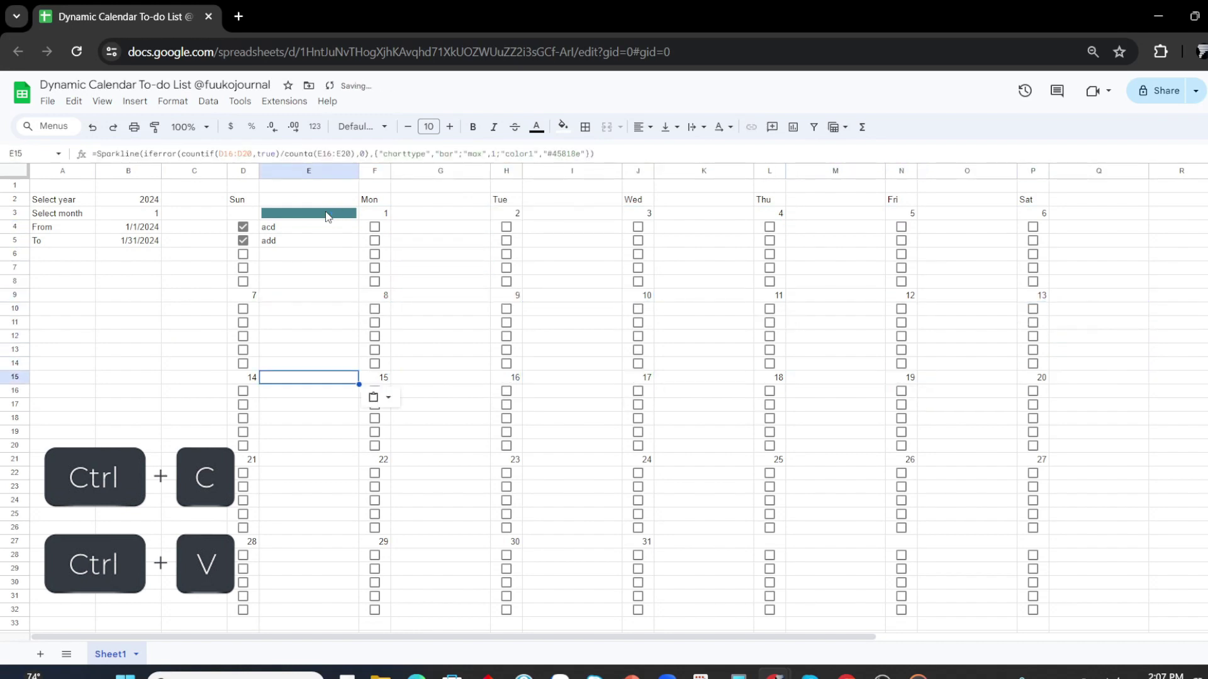
key(Down)
key(Down)
key(Down)
key(ctrl+v)
key(Right)
key(Right)
key(Right)
key(Right)
key(Right)
key(Right)
key(Right)
key(Right)
key(Right)
key(Right)
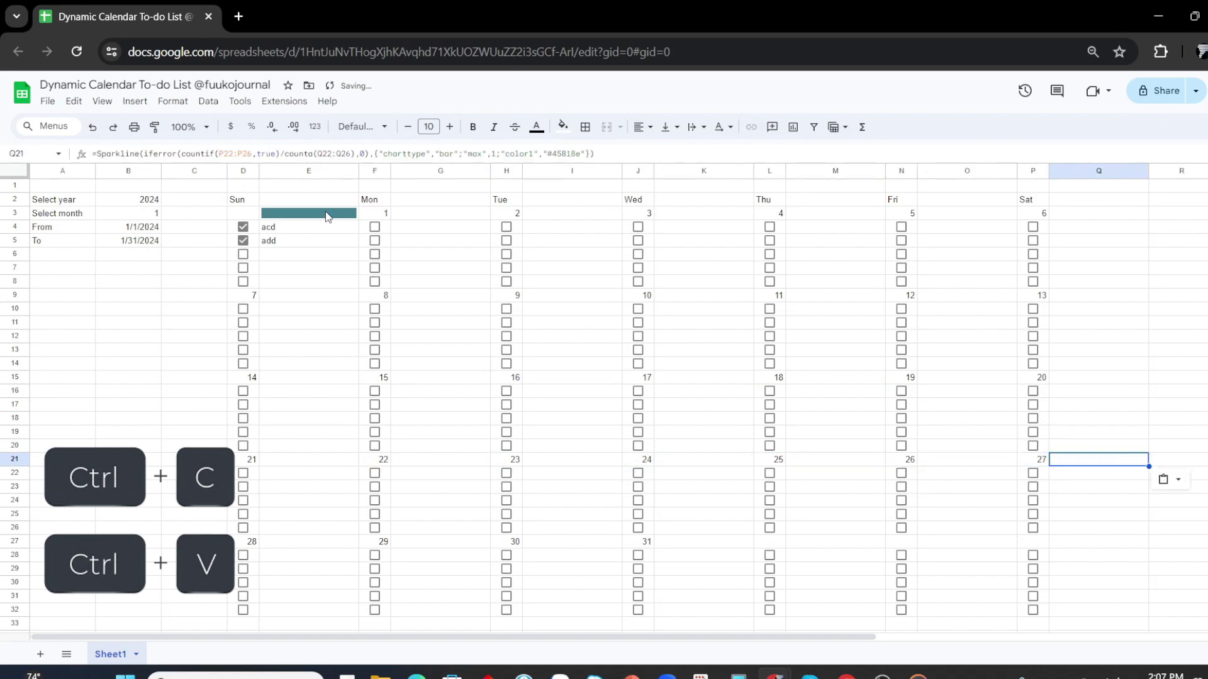
key(Down)
key(Down)
key(Down)
key(Left)
key(Left)
key(Left)
key(Left)
key(Left)
key(Left)
key(Left)
key(ctrl+v)
key(Left)
key(Left)
key(Left)
key(ctrl+v)
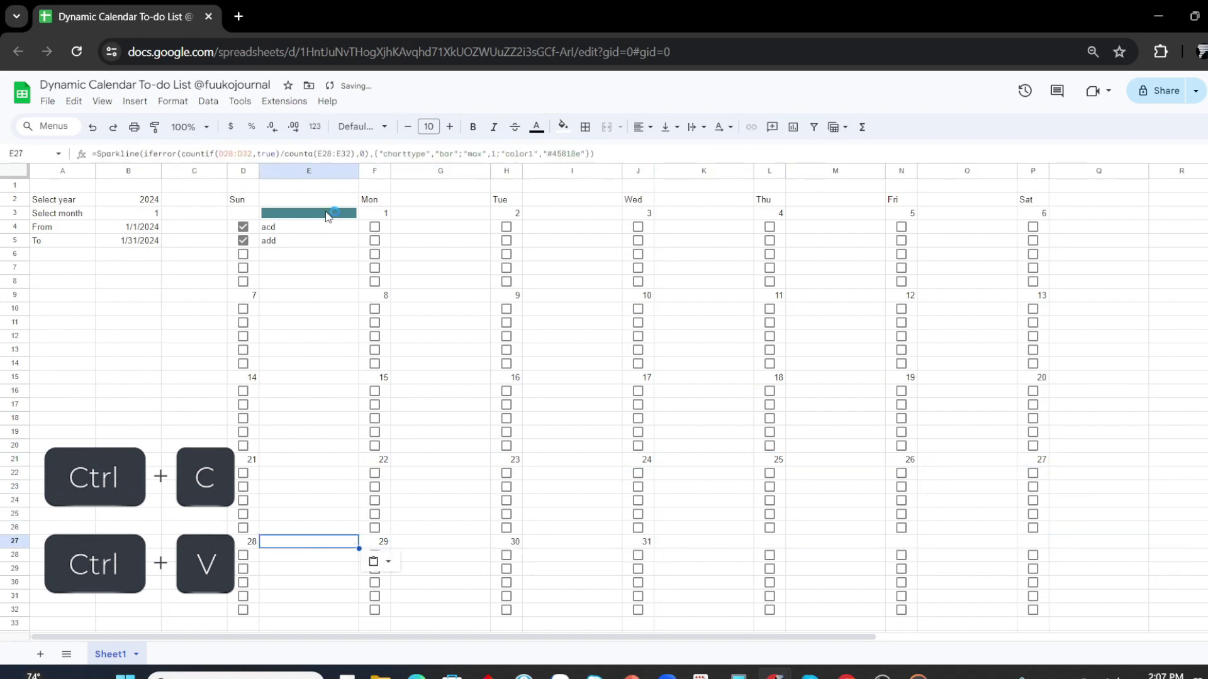
click(313, 194)
key(Left)
key(Left)
key(Left)
key(Left)
Give the weekday header row D2:Q2 a dark cyan 2 fill with white text.
key(Right)
key(Right)
key(Right)
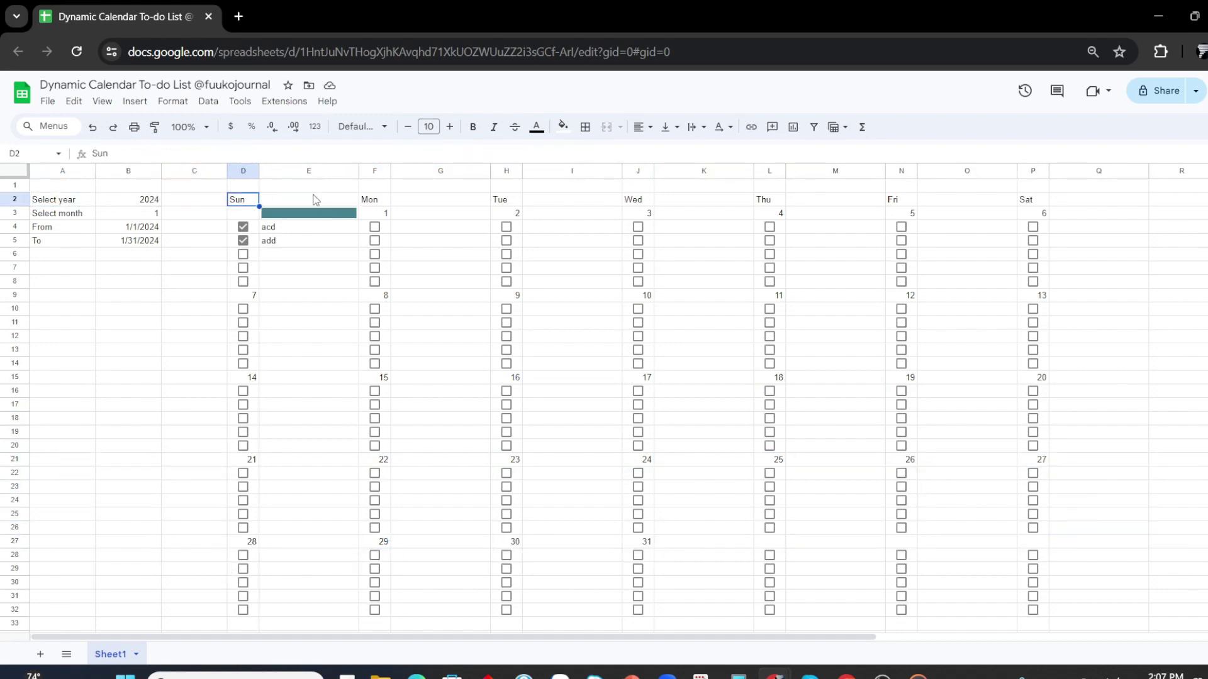
key(shift+Right)
key(shift+Right)
key(shift+Right)
key(shift+Right)
key(shift+Left)
key(shift+Right)
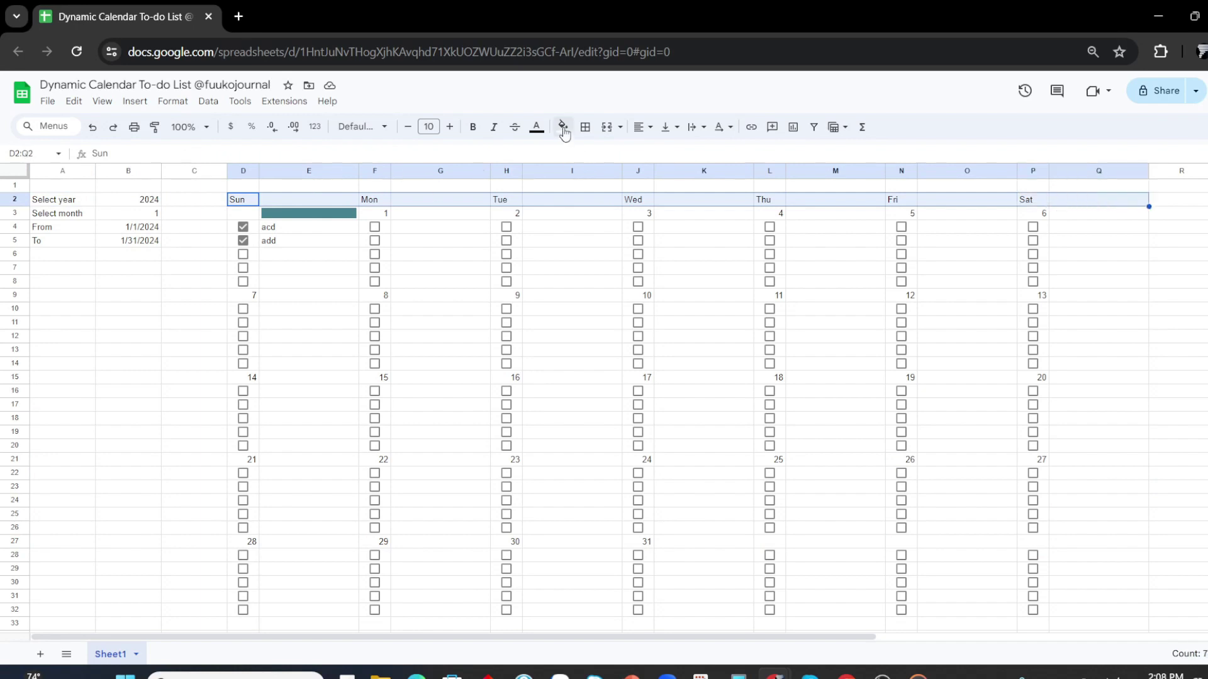
click(563, 128)
click(639, 265)
click(563, 128)
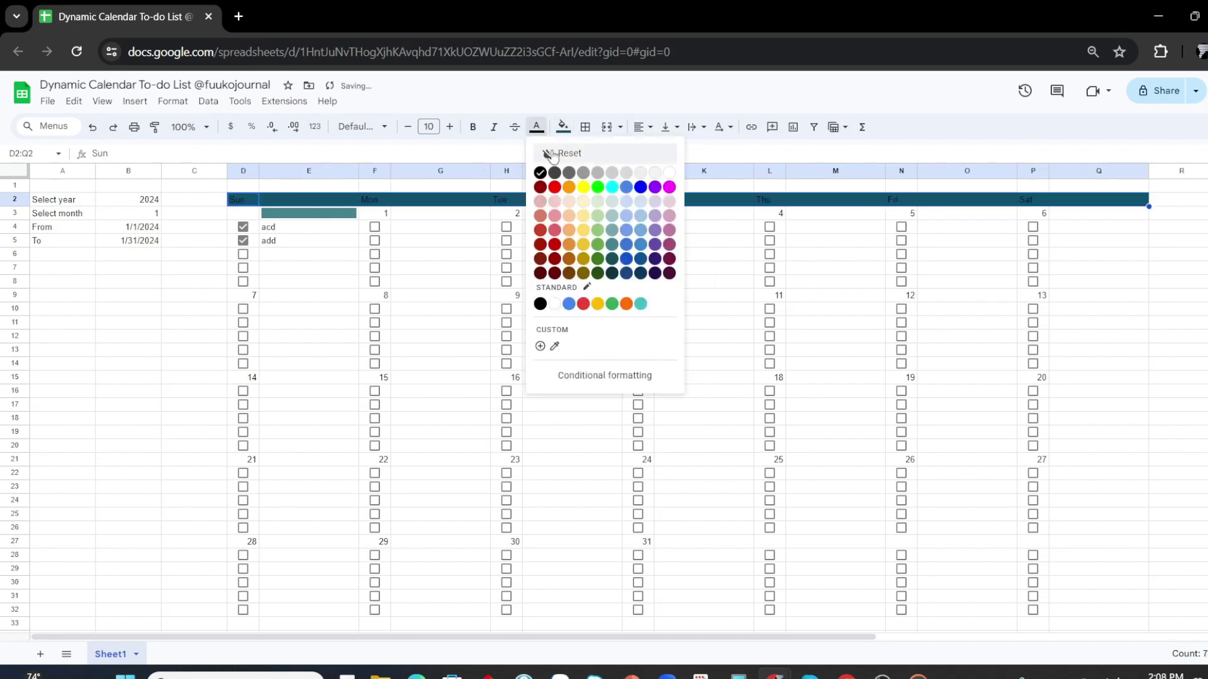
click(563, 128)
Merge the Sun and Mon headers each across their two columns.
click(195, 336)
drag(239, 199, 1073, 207)
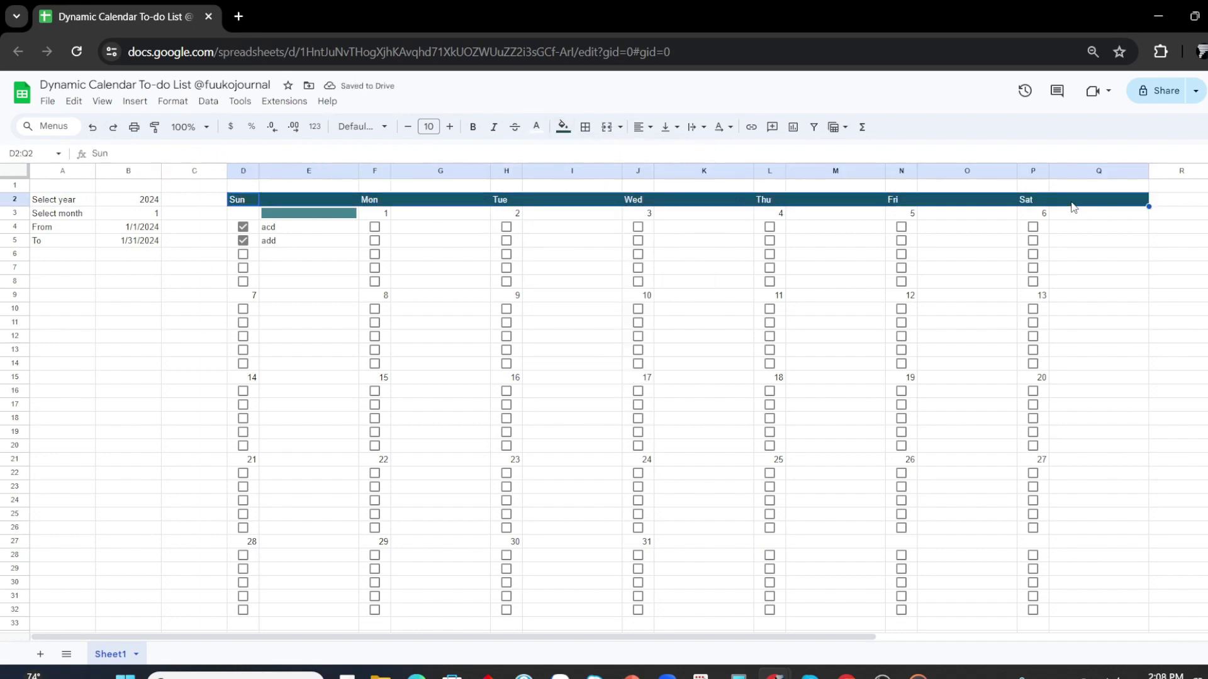
click(128, 308)
drag(239, 200, 1098, 199)
click(620, 127)
click(626, 149)
click(620, 128)
click(626, 150)
Merge the remaining headers through Sat, then select the whole header row for alignment.
click(620, 127)
click(626, 149)
click(619, 127)
click(626, 149)
click(620, 128)
click(626, 150)
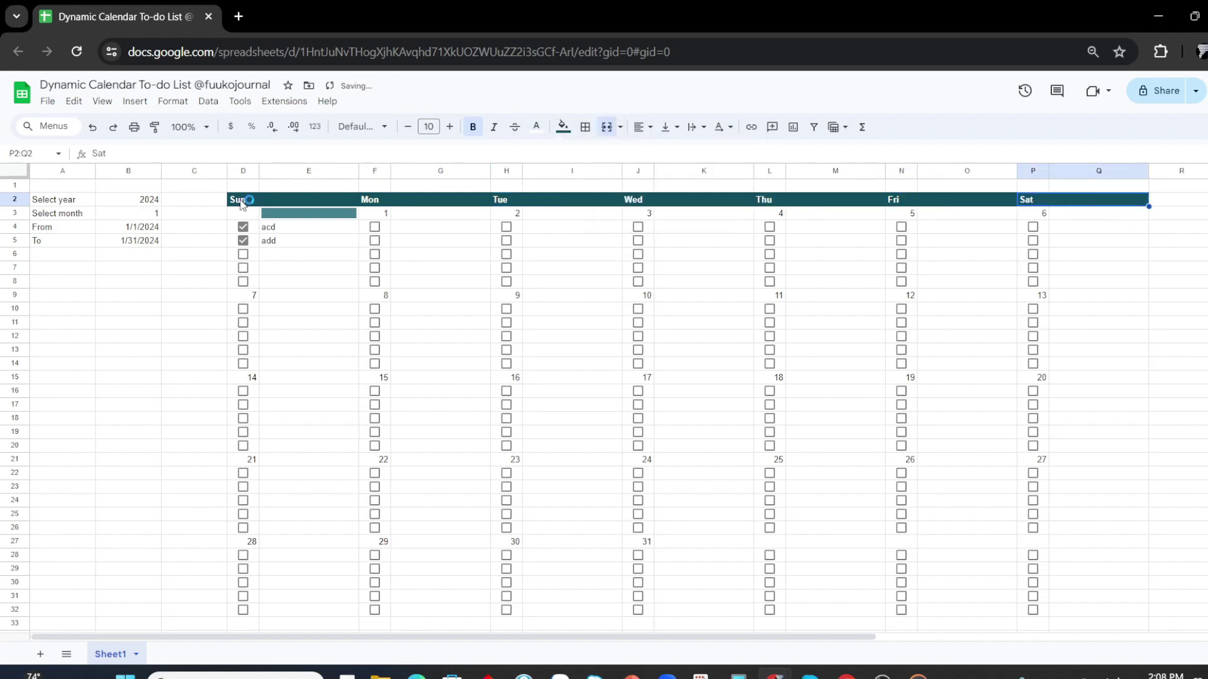
drag(242, 199, 1098, 200)
click(664, 151)
Center the weekday headers, then multi-select the date cells of weeks one to three.
click(153, 395)
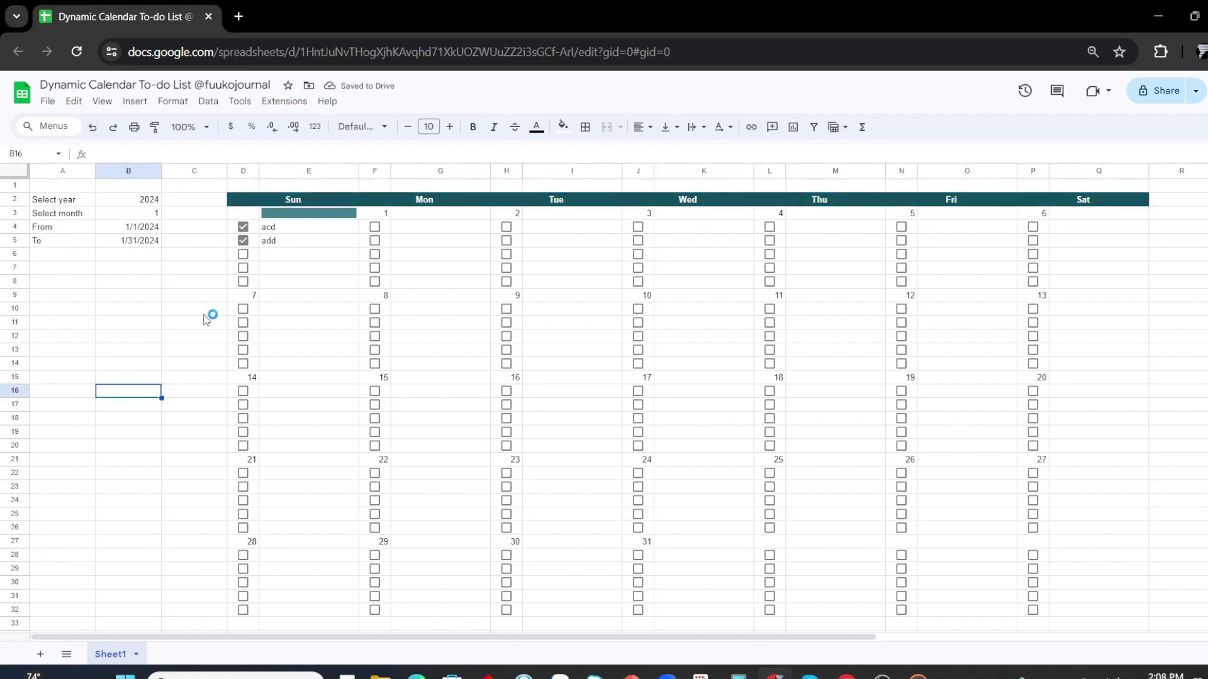
click(250, 214)
ctrl+click(377, 213)
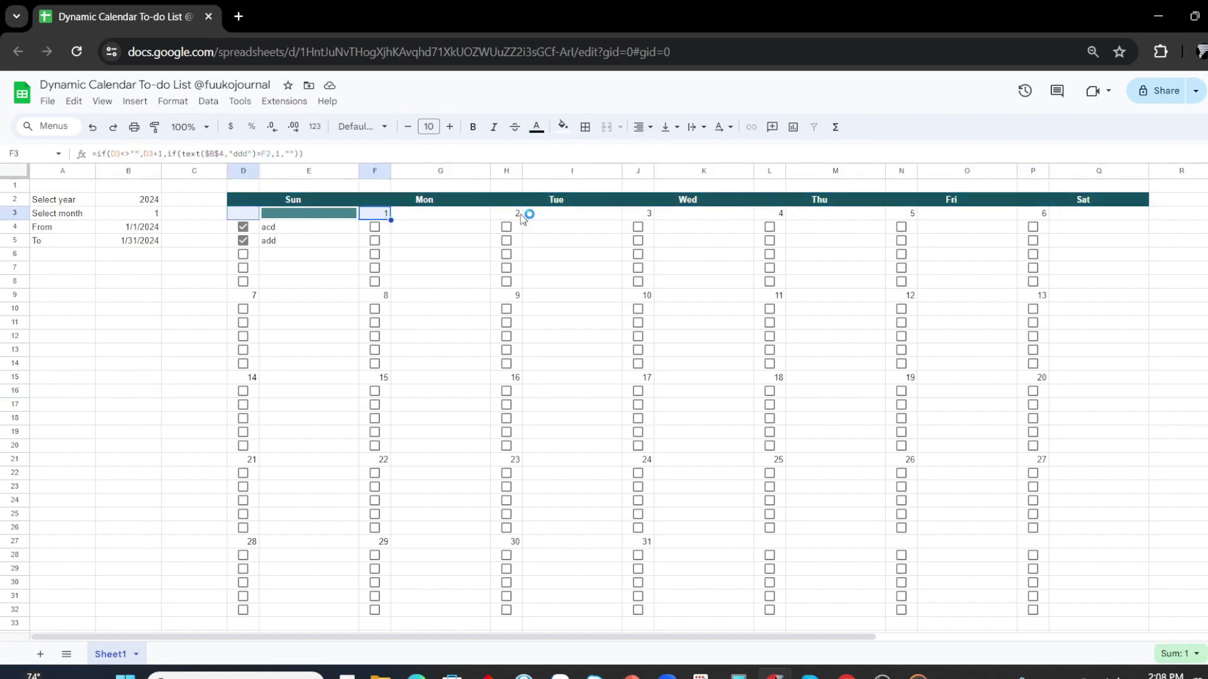
ctrl+click(513, 213)
ctrl+click(645, 214)
ctrl+click(776, 213)
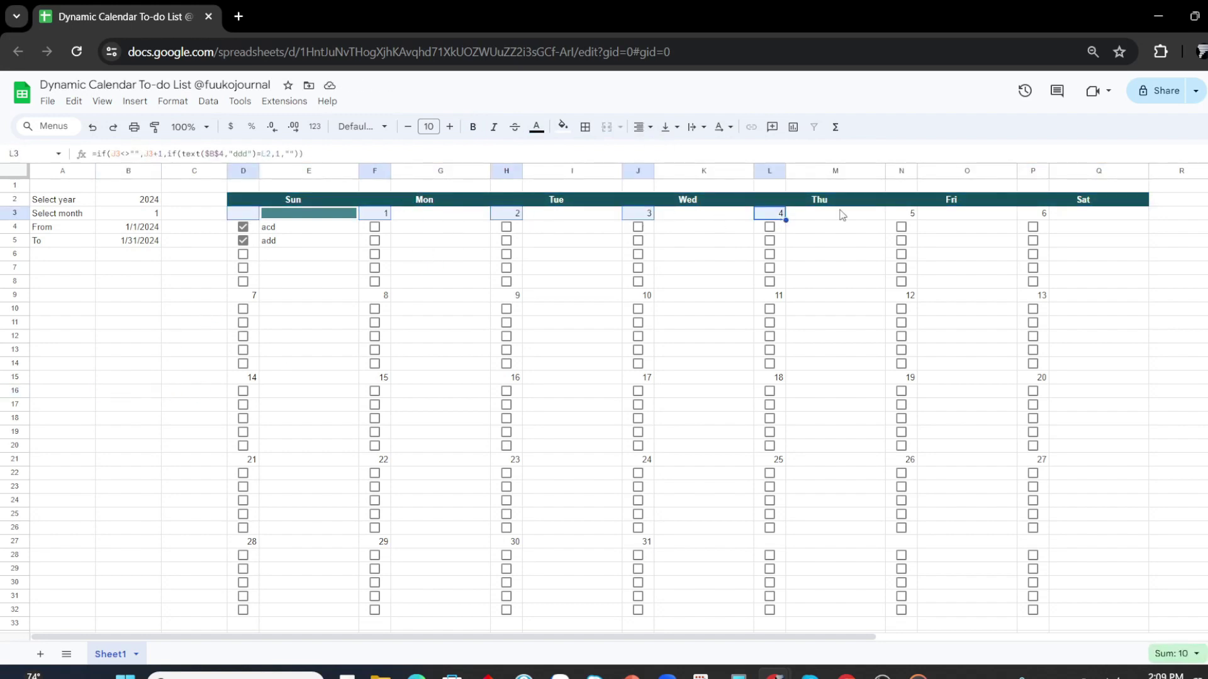
ctrl+click(909, 213)
ctrl+click(1038, 213)
ctrl+click(251, 299)
ctrl+click(381, 295)
ctrl+click(511, 295)
ctrl+click(642, 295)
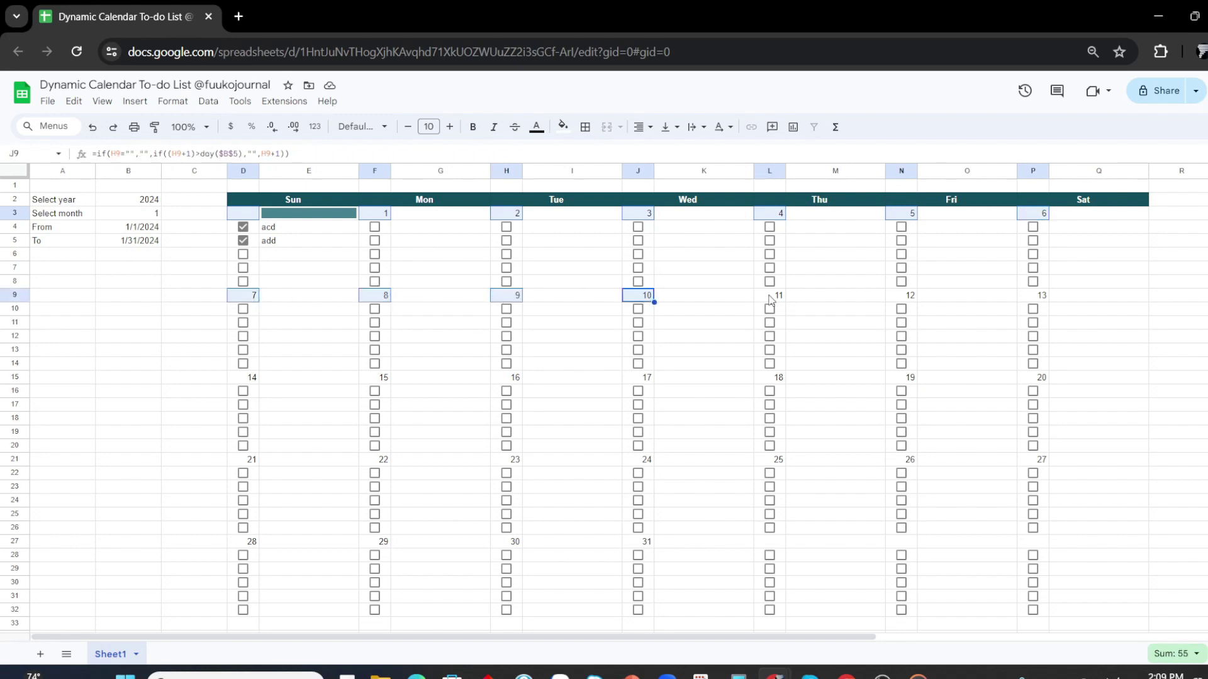
ctrl+click(1038, 295)
ctrl+click(251, 377)
ctrl+click(381, 378)
ctrl+click(511, 377)
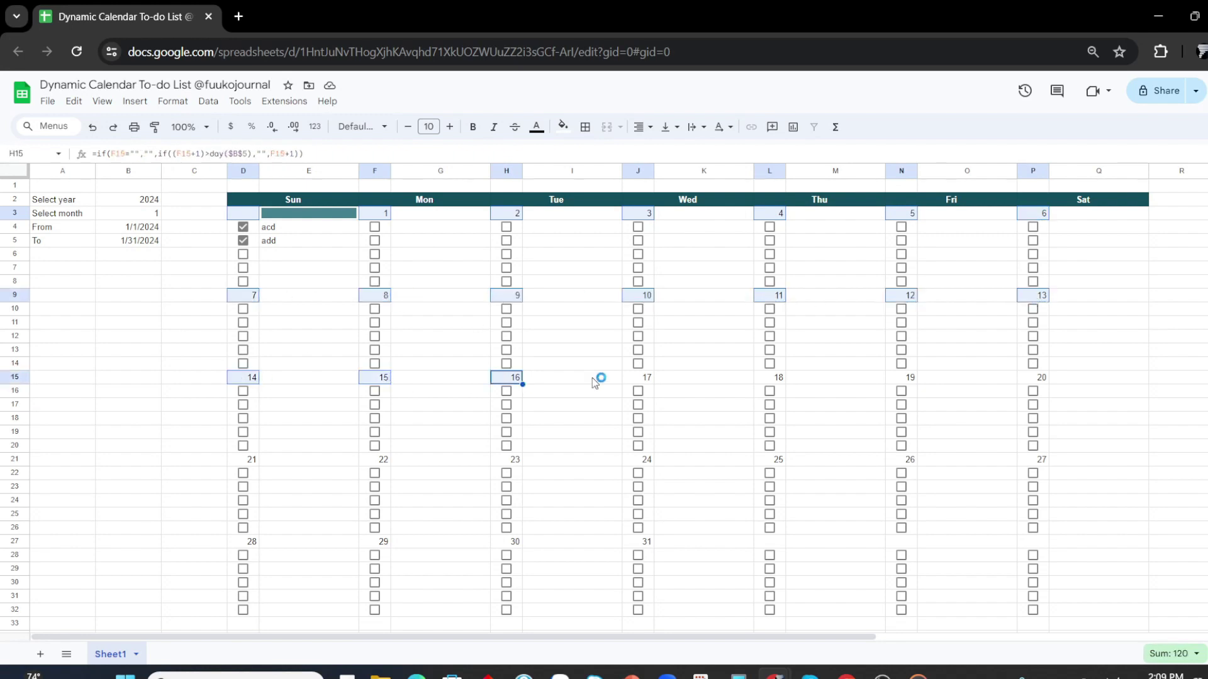
ctrl+click(642, 377)
ctrl+click(774, 378)
Add the fourth and last weeks' date cells to the selection.
ctrl+click(251, 459)
ctrl+click(381, 459)
ctrl+click(510, 459)
ctrl+click(641, 459)
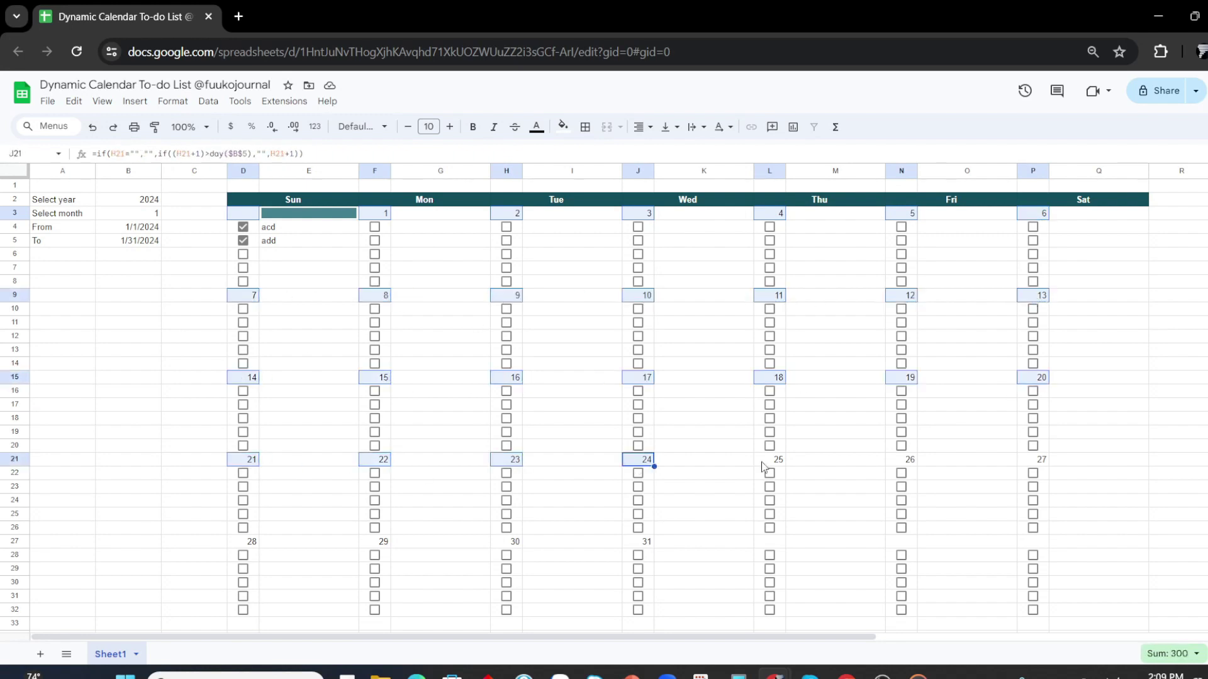
ctrl+click(774, 459)
ctrl+click(905, 459)
ctrl+click(255, 542)
ctrl+click(380, 542)
ctrl+click(511, 542)
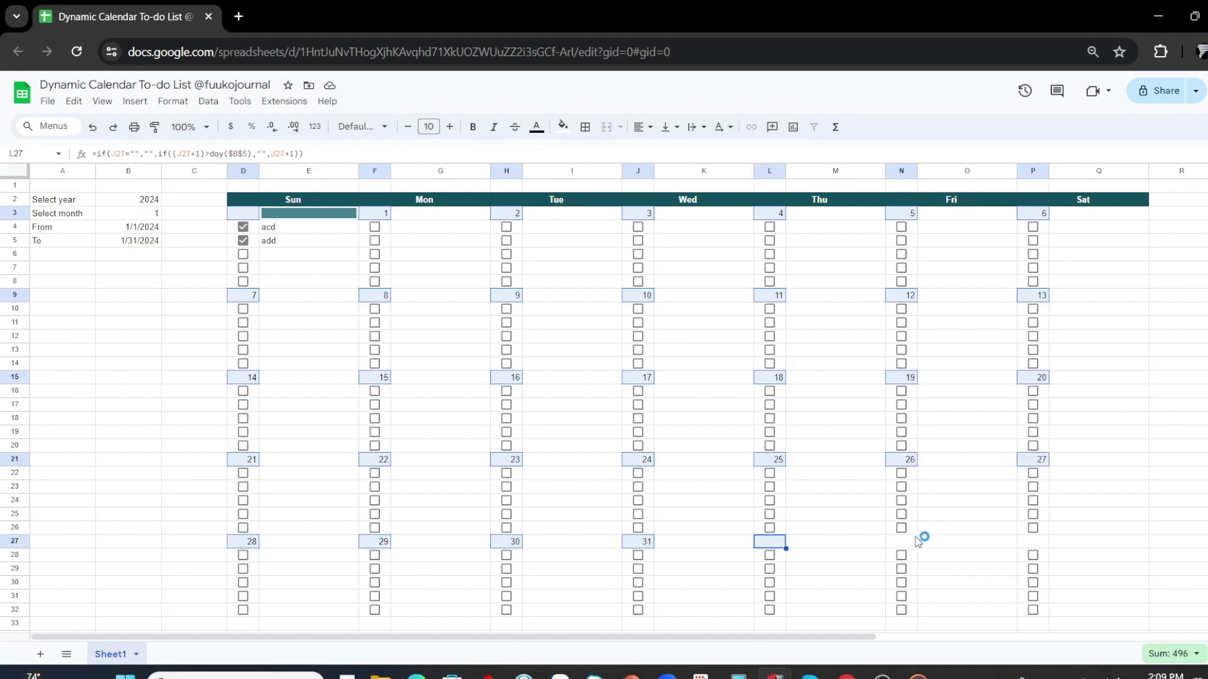
Make the selected date numbers bold, teal-filled, centred and white.
click(473, 126)
click(565, 127)
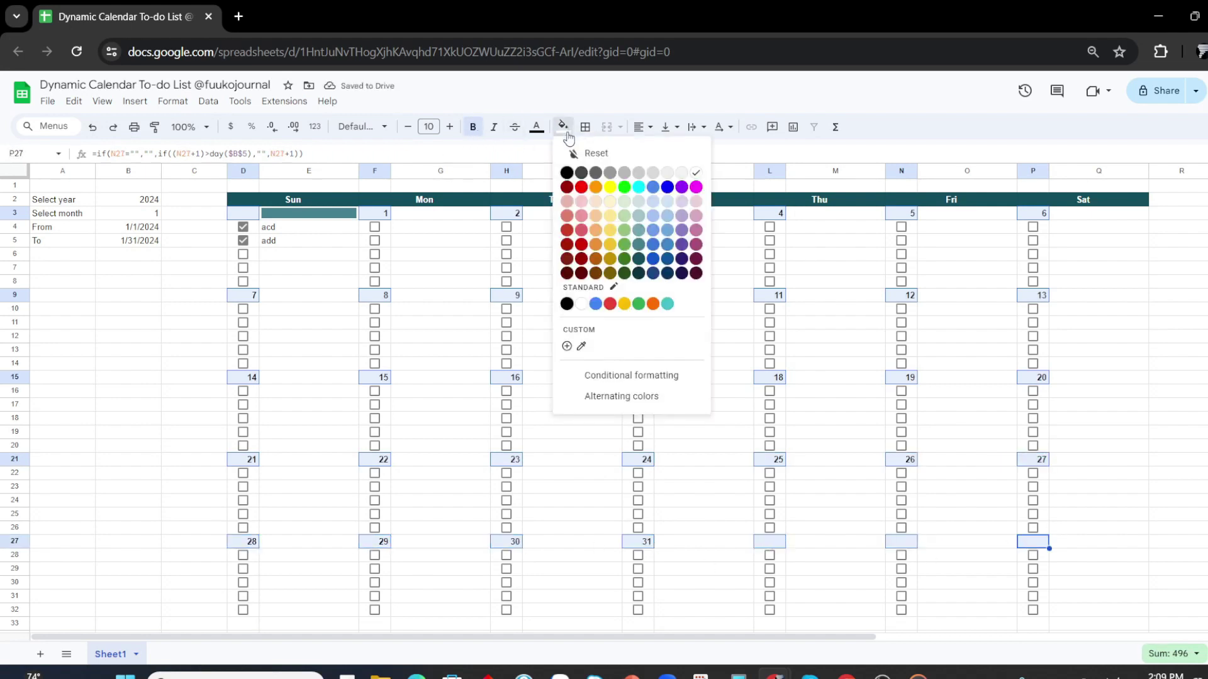
click(639, 244)
click(638, 126)
click(649, 144)
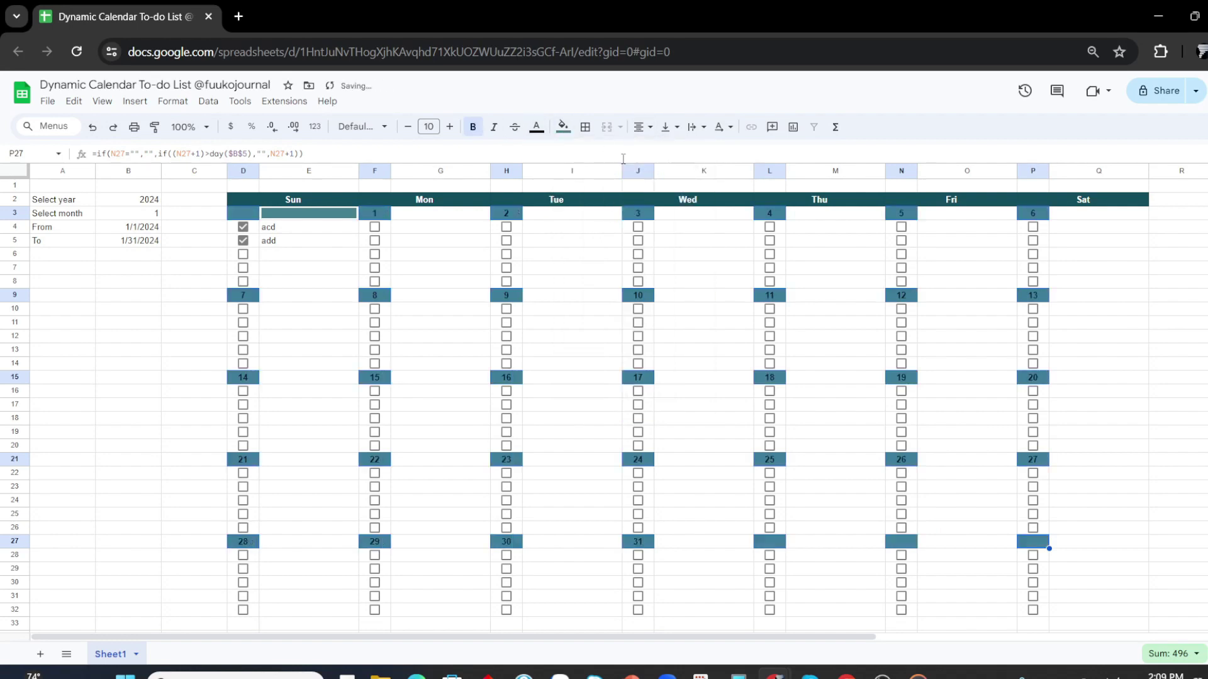
click(537, 126)
click(672, 171)
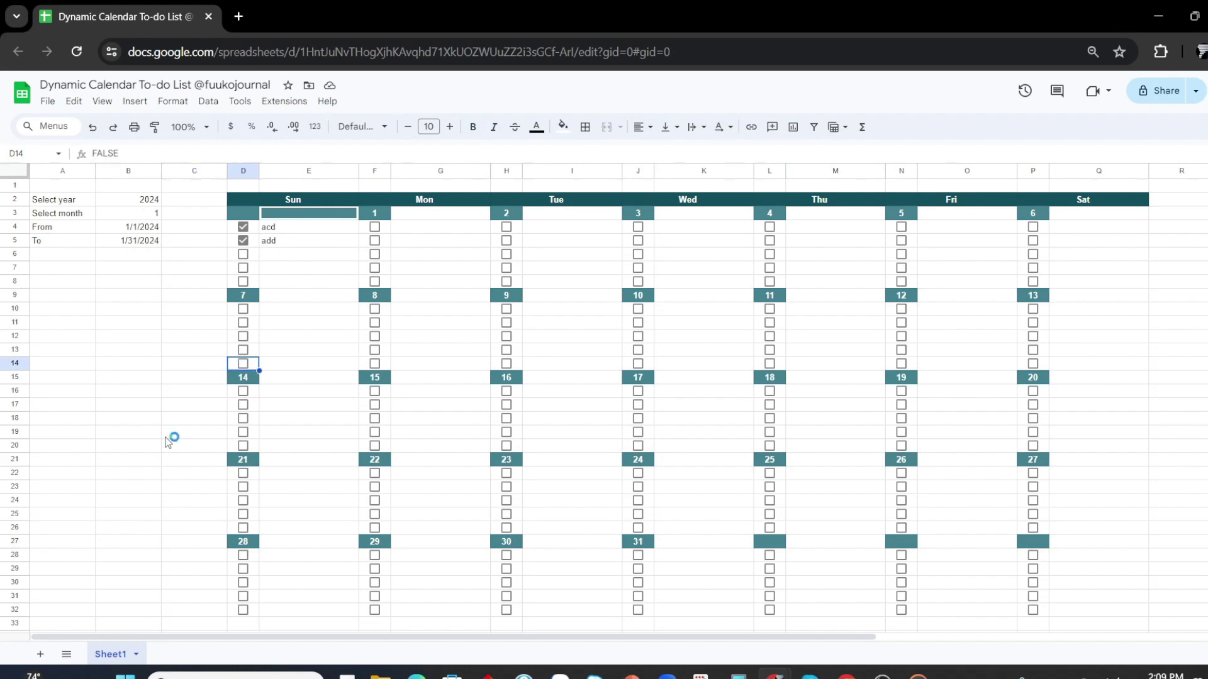
Undo the last change and colour all Sunday checkbox blocks dark teal.
key(ctrl+z)
key(Down)
key(Down)
key(shift+Down)
key(shift+Down)
key(shift+Down)
key(shift+Down)
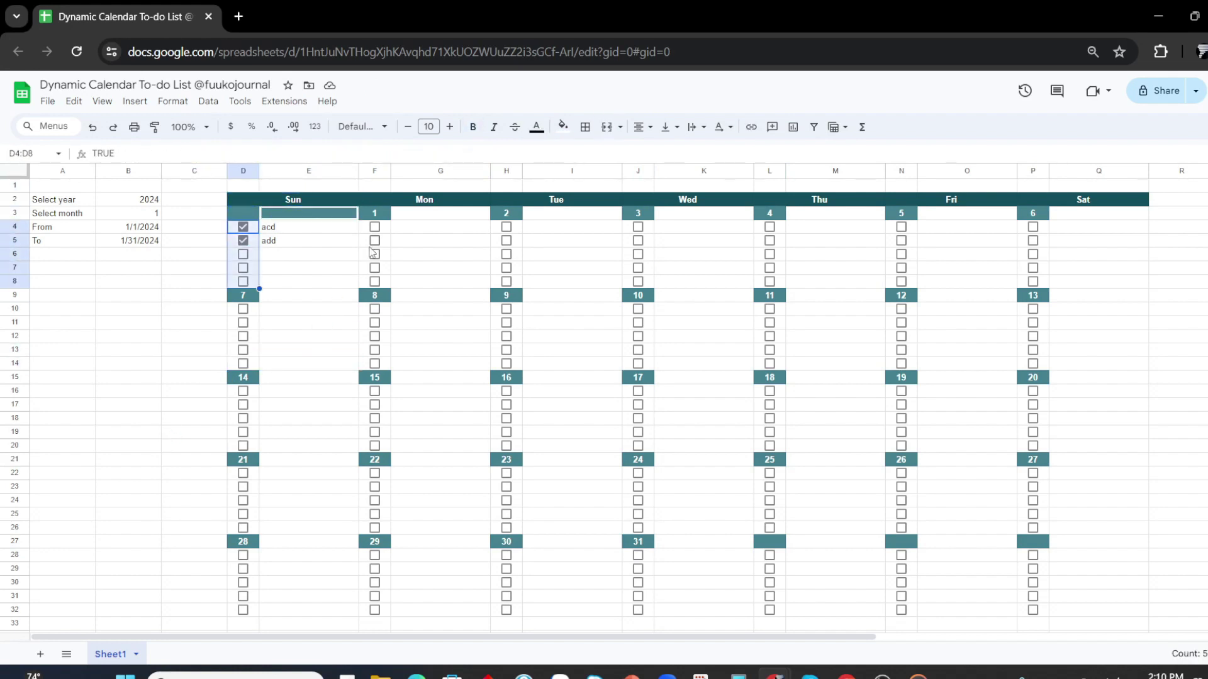
key(shift+Down)
key(shift+Down)
mouse_move(256, 370)
mouse_down()
mouse_move(243, 364)
mouse_move(243, 445)
mouse_up()
drag(243, 473, 243, 528)
drag(242, 555, 243, 610)
click(536, 127)
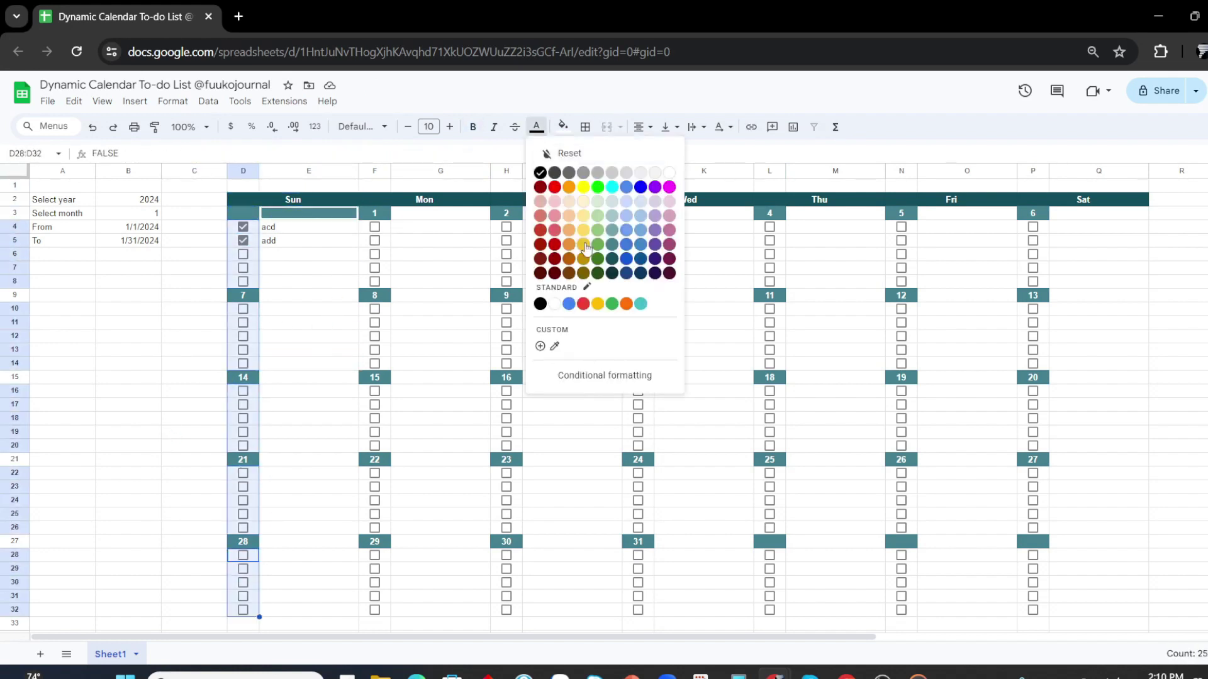
click(585, 248)
Colour the Monday and Tuesday checkbox blocks dark teal.
drag(374, 226, 374, 446)
drag(374, 473, 374, 609)
click(536, 127)
click(614, 264)
drag(507, 226, 507, 528)
drag(506, 554, 506, 609)
click(537, 127)
click(605, 254)
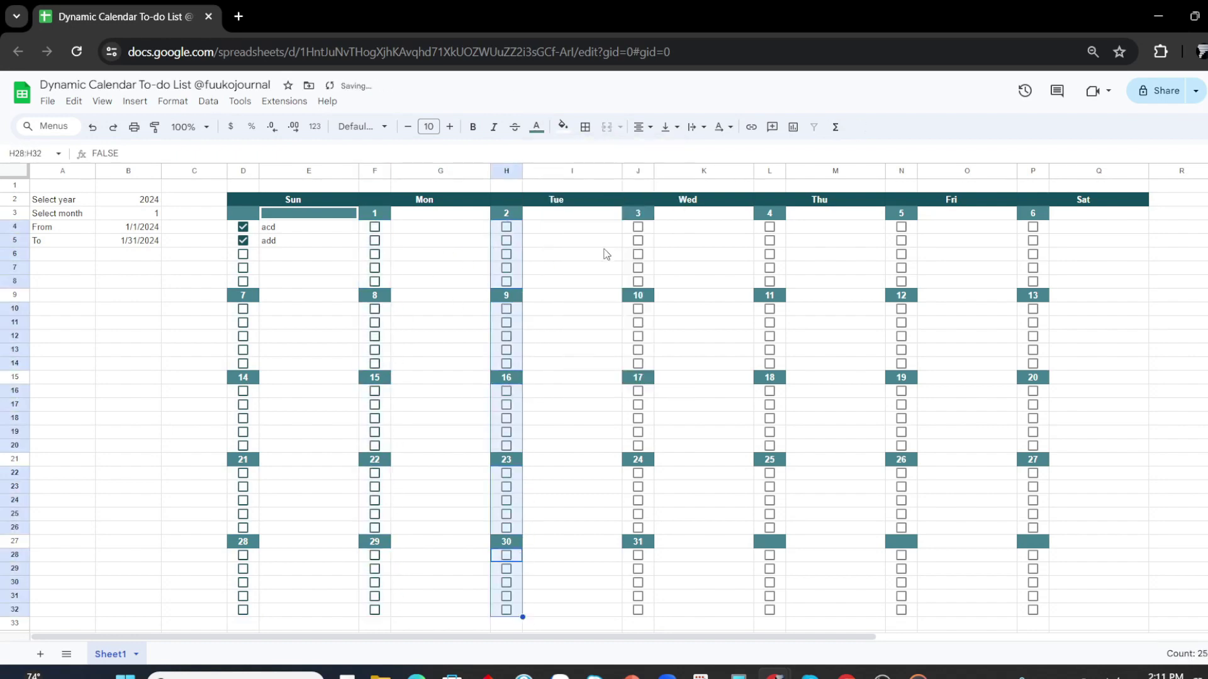
Colour the Wednesday and Thursday checkbox blocks dark teal.
drag(638, 226, 638, 281)
drag(637, 309, 638, 445)
drag(638, 473, 638, 610)
click(537, 127)
click(614, 264)
drag(769, 226, 769, 363)
drag(769, 555, 769, 610)
click(537, 126)
click(612, 259)
Colour the Friday and Saturday checkbox blocks dark teal.
drag(901, 227, 901, 445)
drag(901, 473, 901, 610)
click(537, 126)
click(616, 273)
drag(1032, 226, 1033, 363)
drag(1032, 473, 1033, 610)
click(537, 127)
click(614, 260)
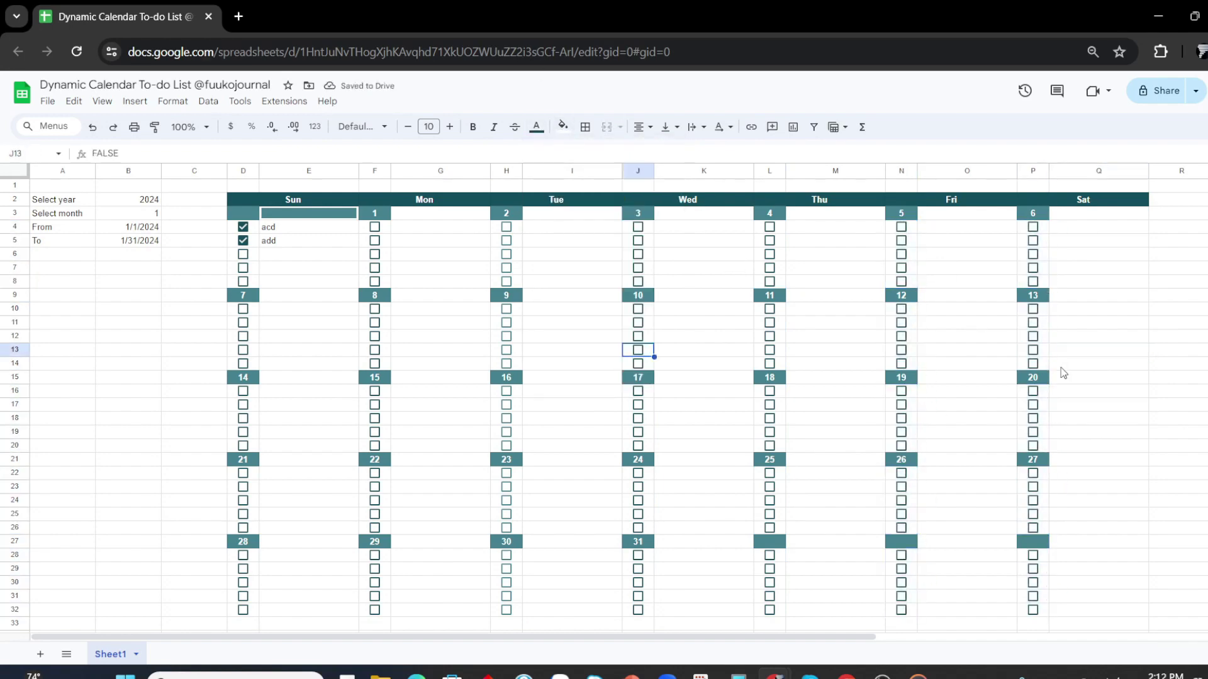
Reapply dark teal to the whole Tuesday checkbox column and review the colours.
drag(507, 227, 506, 610)
click(536, 127)
click(614, 260)
click(537, 126)
click(614, 260)
click(156, 377)
Outline the Sunday, Monday, Tuesday and Thursday calendar columns with borders.
drag(293, 199, 308, 610)
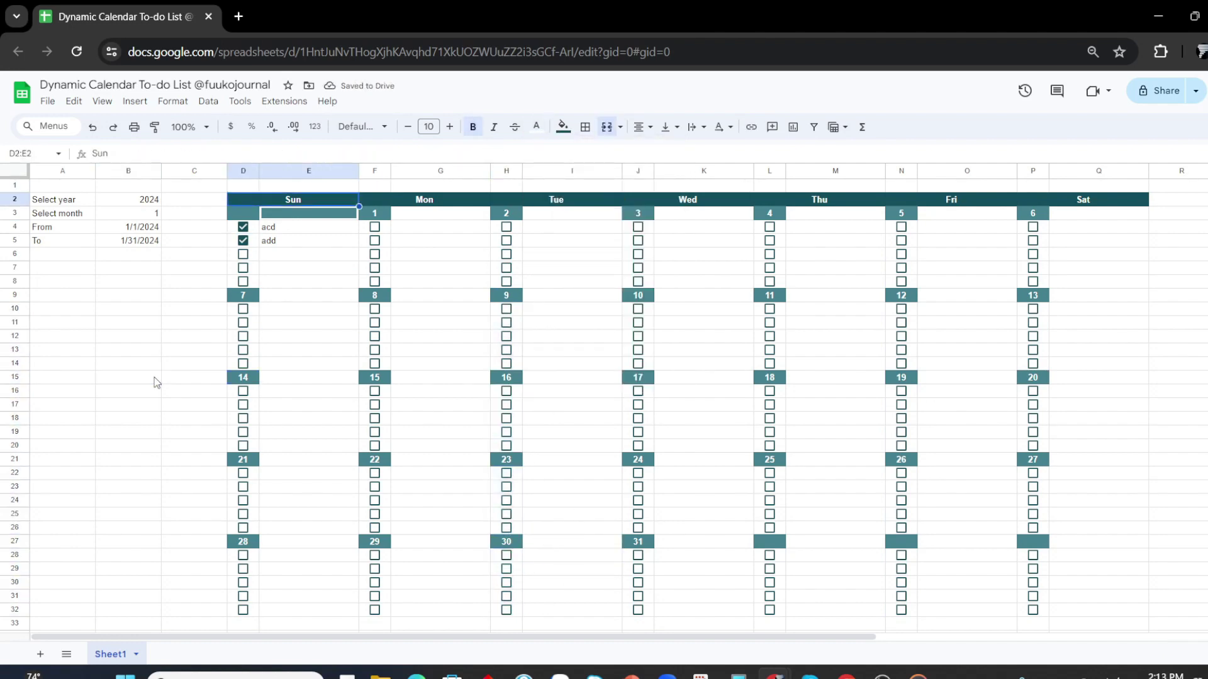
click(585, 127)
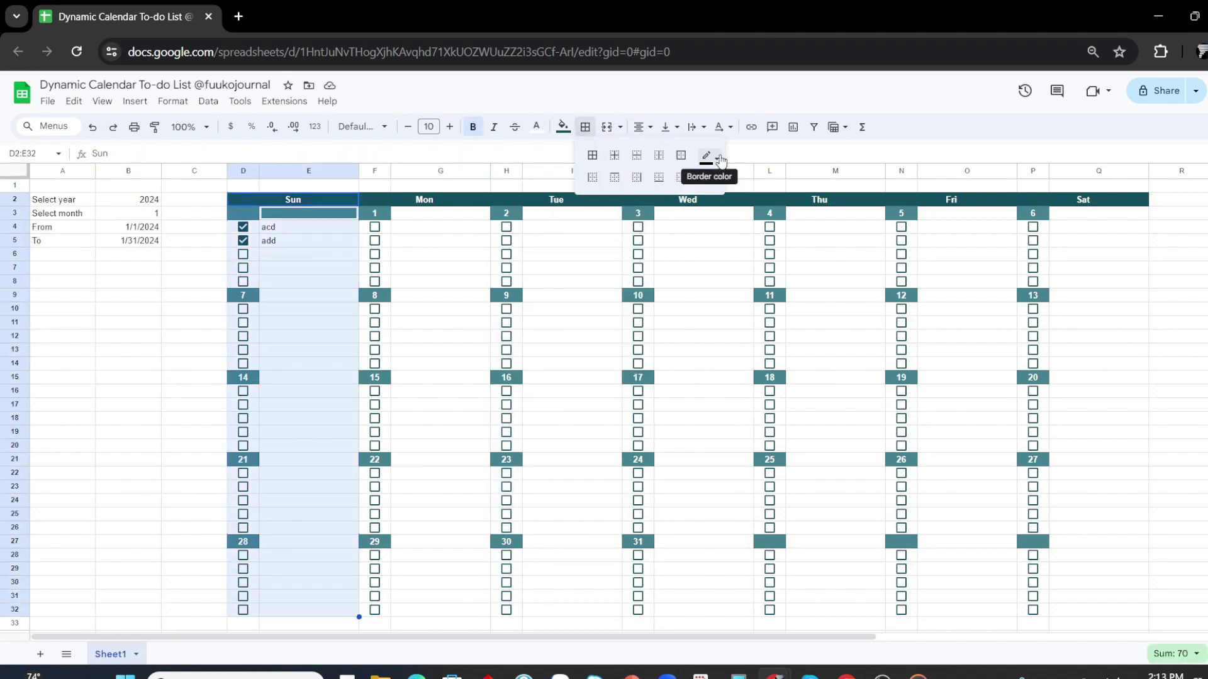
click(592, 177)
drag(424, 199, 441, 514)
drag(556, 200, 572, 514)
click(585, 127)
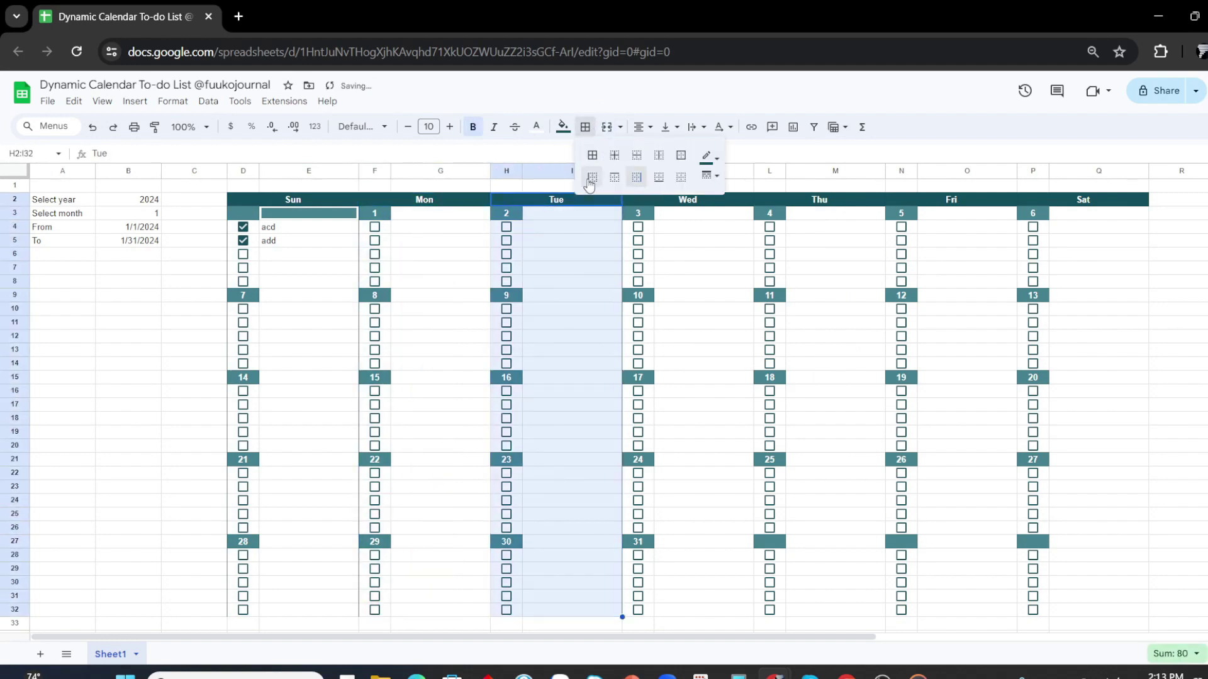
click(592, 176)
drag(819, 199, 837, 514)
click(585, 127)
click(592, 177)
Border the Friday and Saturday columns and add an outer border around the calendar.
mouse_move(951, 199)
mouse_down()
mouse_move(968, 204)
mouse_move(969, 609)
mouse_up()
click(585, 126)
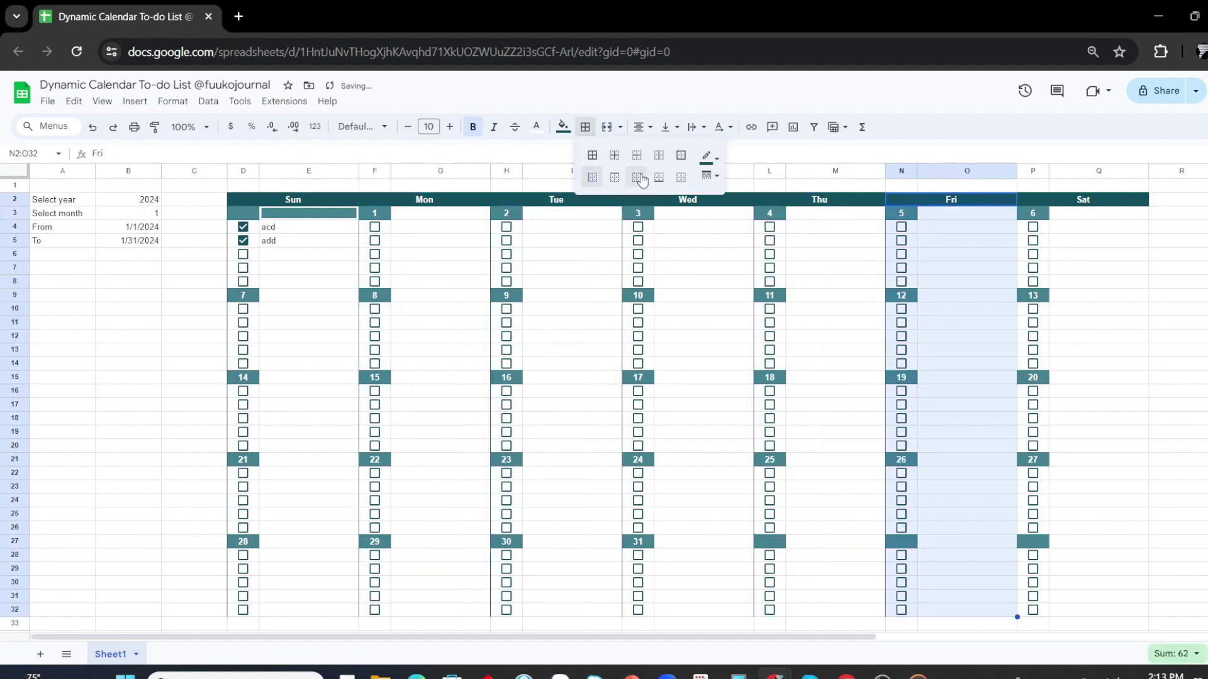
click(592, 176)
drag(1084, 200, 1098, 610)
click(585, 126)
click(631, 176)
shift+click(1098, 609)
click(585, 126)
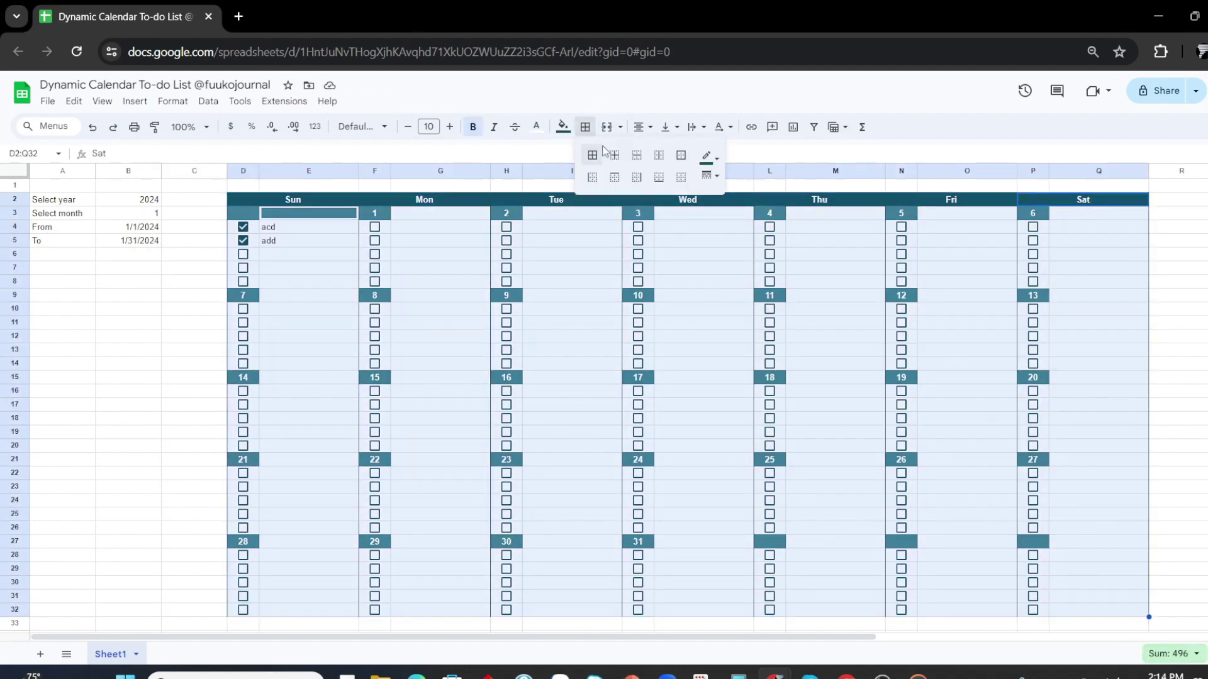
click(681, 155)
Paste the header row's border formatting onto the week rows 9, 15, 21 and 27.
click(309, 227)
drag(243, 213, 1132, 212)
click(585, 126)
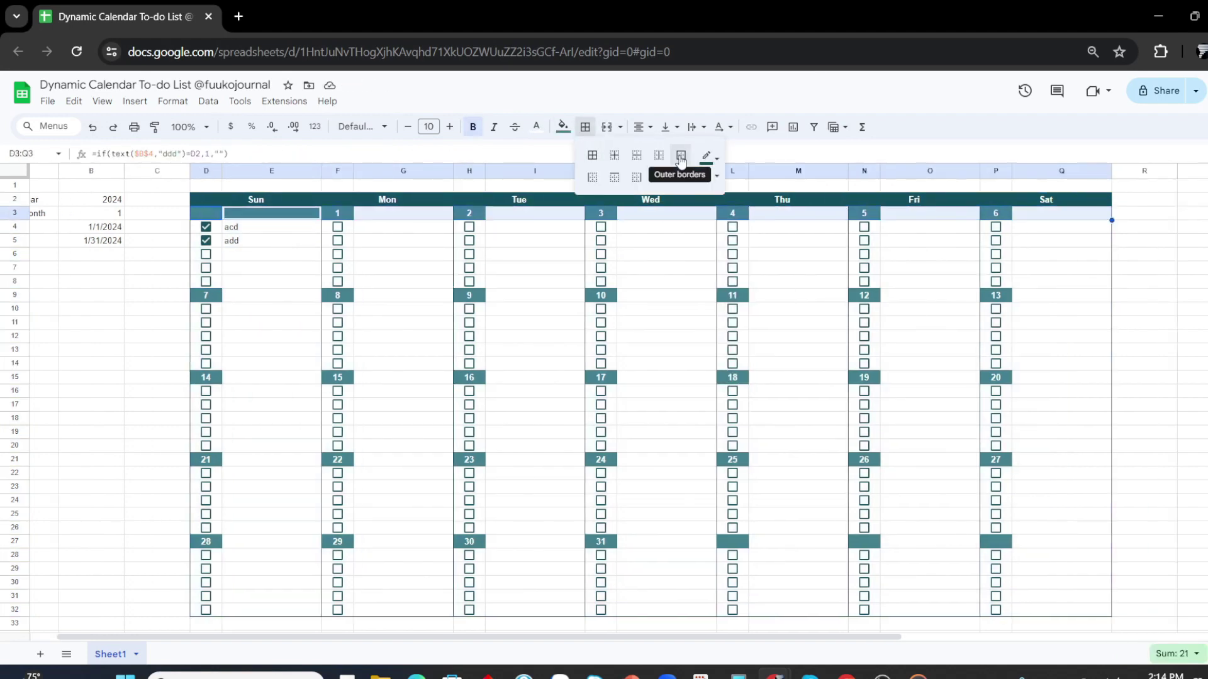
key(Down)
key(Down)
key(Down)
key(ctrl+alt+v)
key(Down)
key(Down)
key(Down)
key(ctrl+alt+v)
key(Down)
key(Down)
key(Down)
key(ctrl+alt+v)
key(Down)
key(Down)
key(Down)
key(ctrl+alt+v)
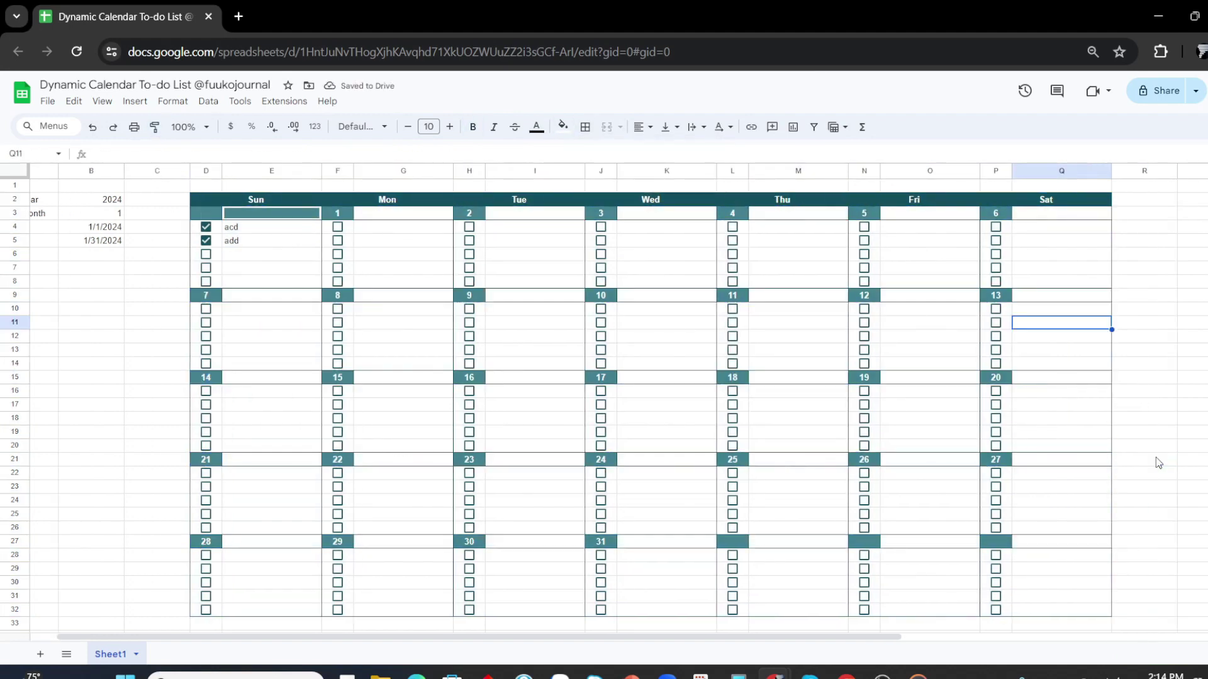
click(1045, 199)
shift+click(206, 610)
click(585, 126)
Give labels A2:A5 (Select year, Select month, From, To) teal fill with white bold text.
click(44, 309)
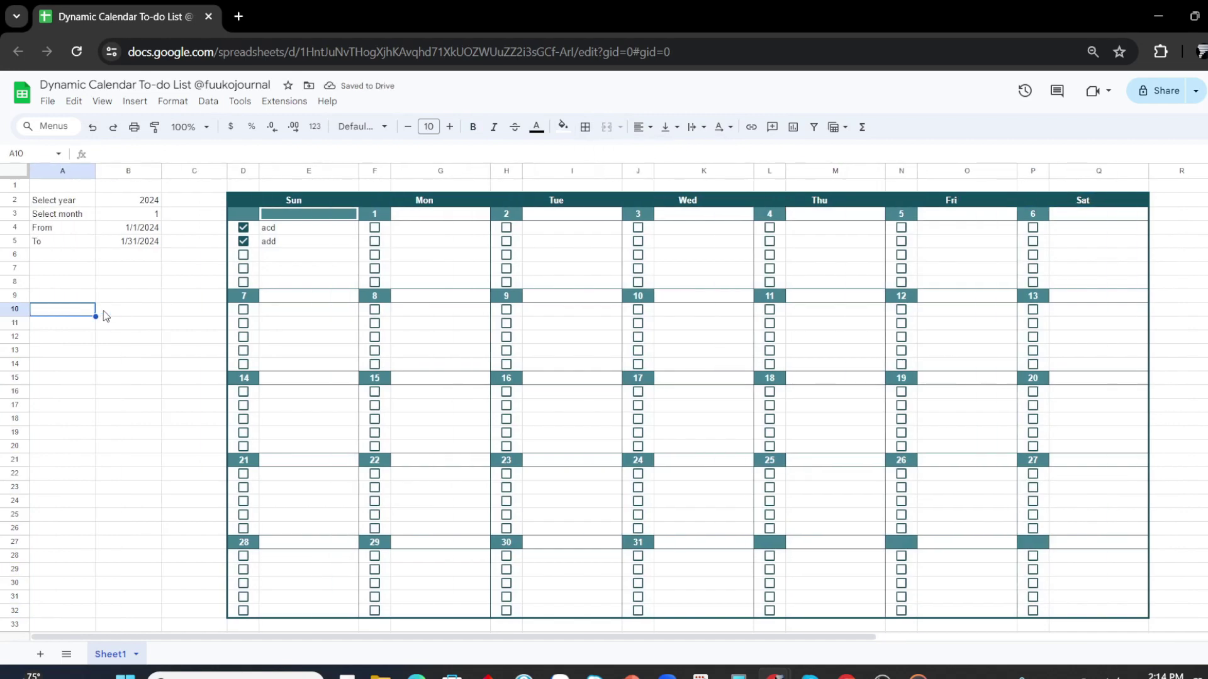
drag(63, 200, 63, 241)
click(563, 127)
key(ctrl+alt+v)
click(69, 255)
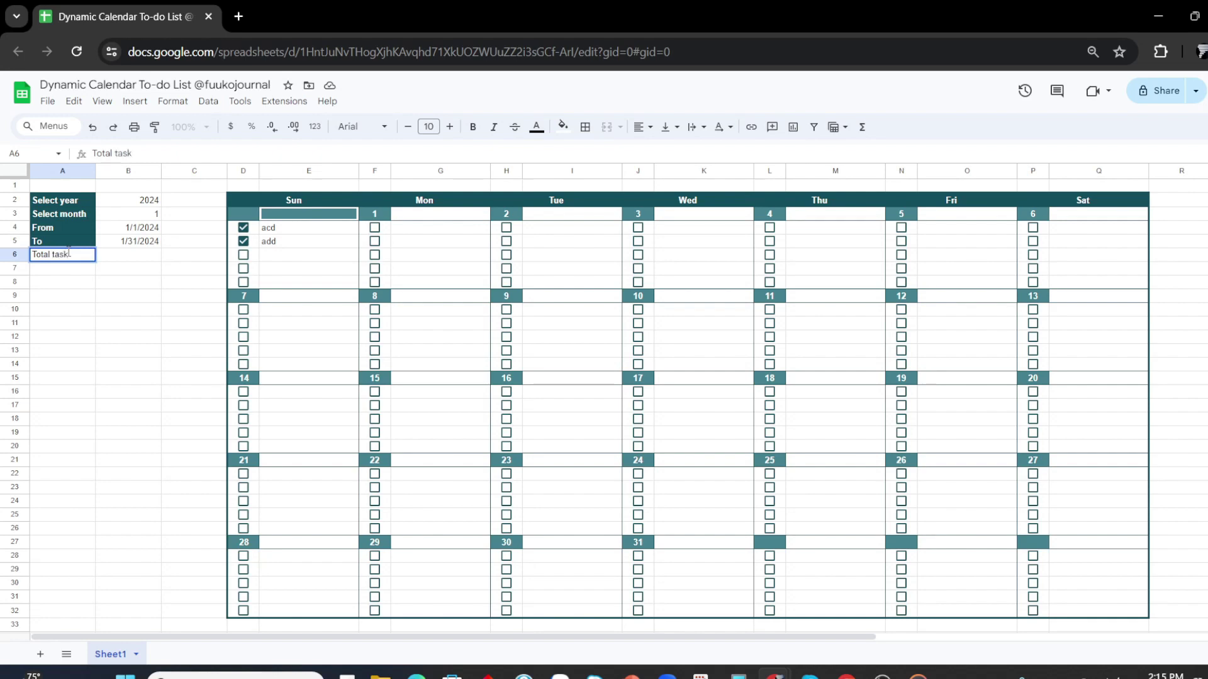
Add 'Total tasks' and 'Completed tasks' labels in A6:A7 and widen column A to fit them.
key(Return)
text(Completed tasks)
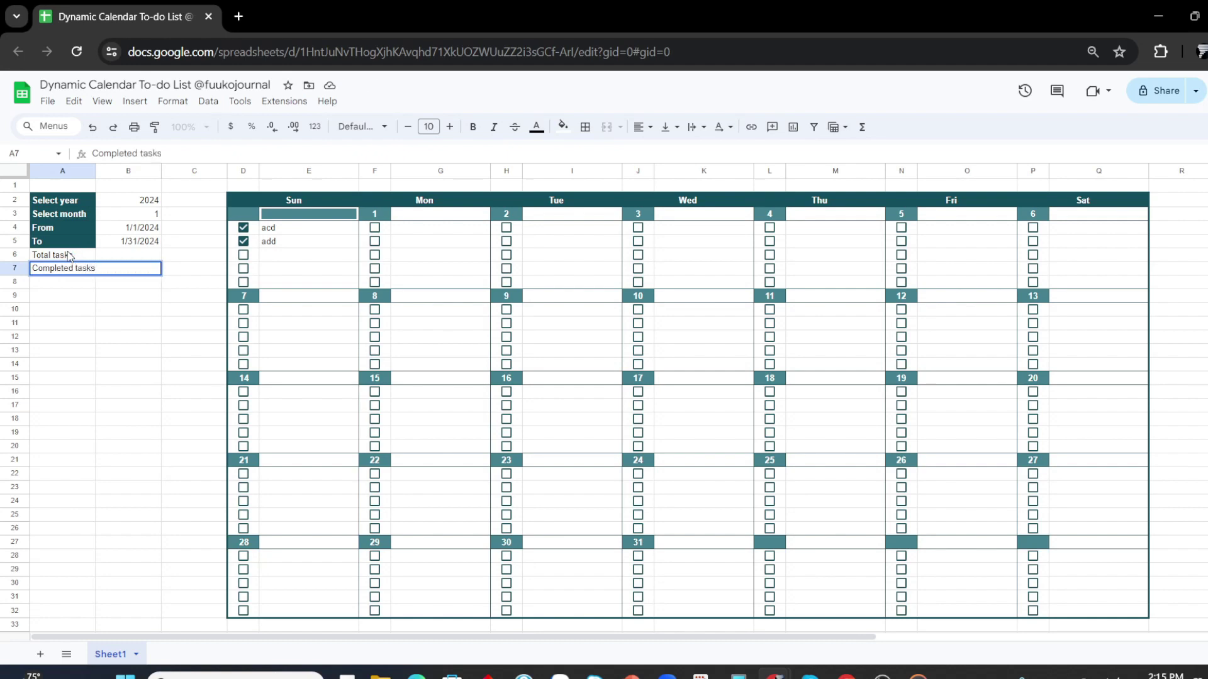
click(69, 254)
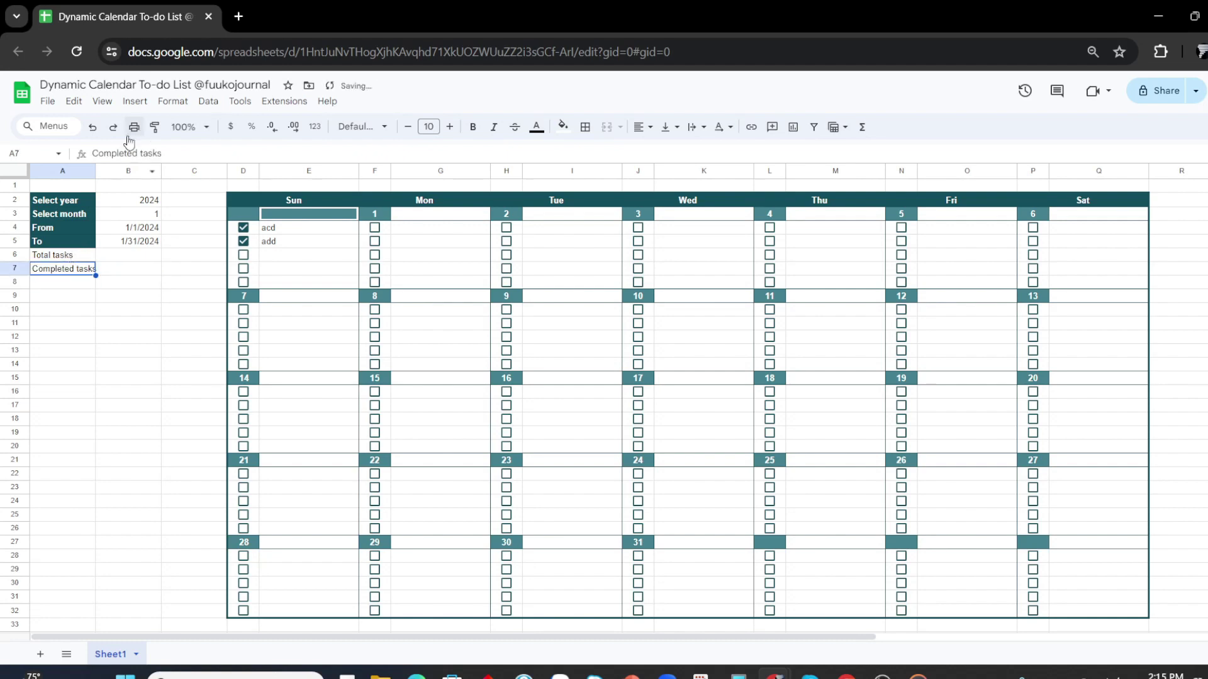
drag(96, 170, 109, 171)
click(113, 334)
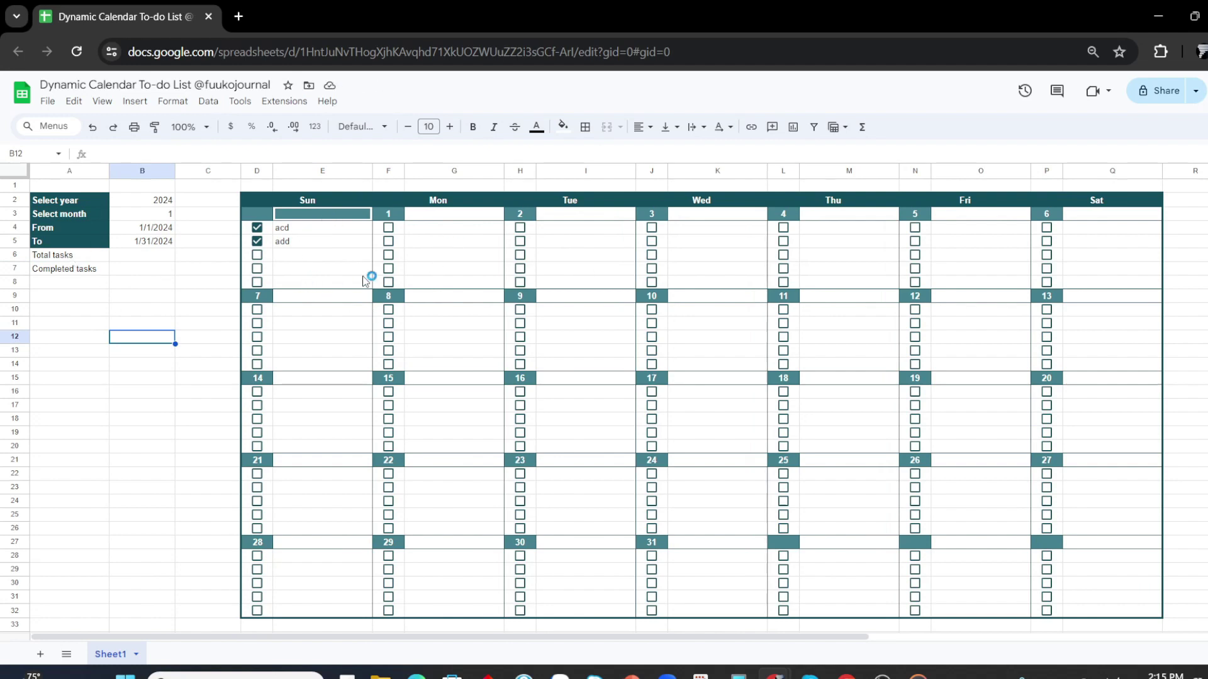
Start a =COUNTA formula in B6 over the first two weeks' task ranges (E4:E8 through Q10:Q14).
click(161, 255)
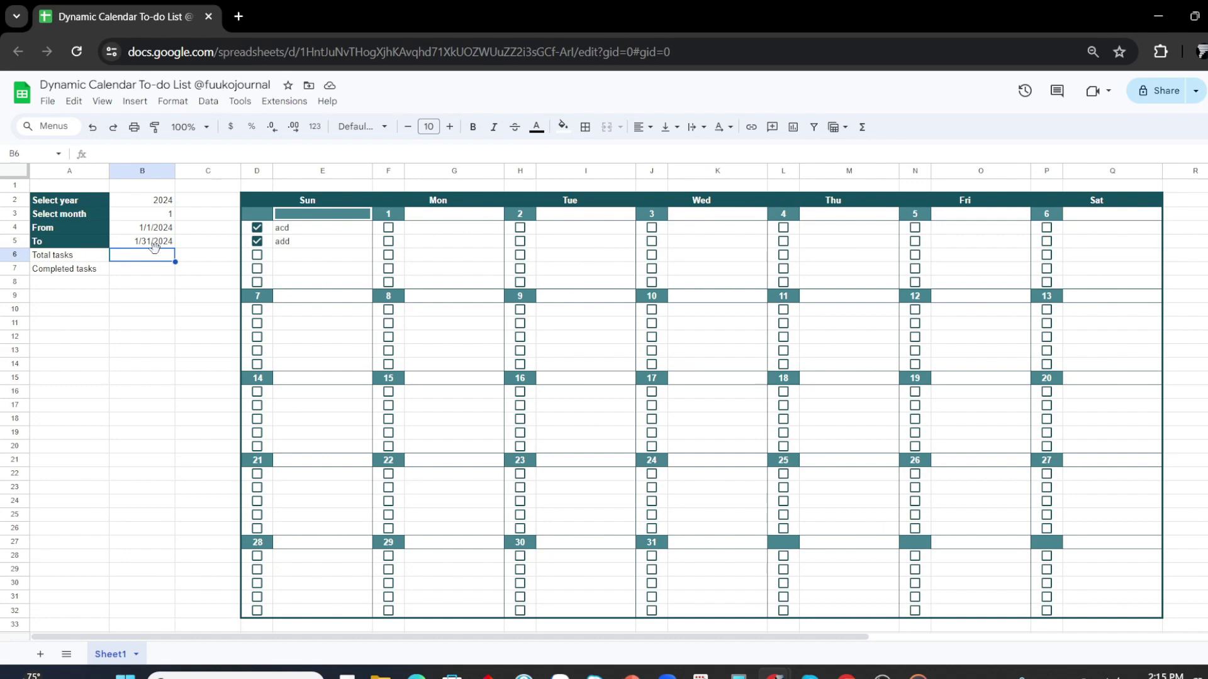
text(=counta()
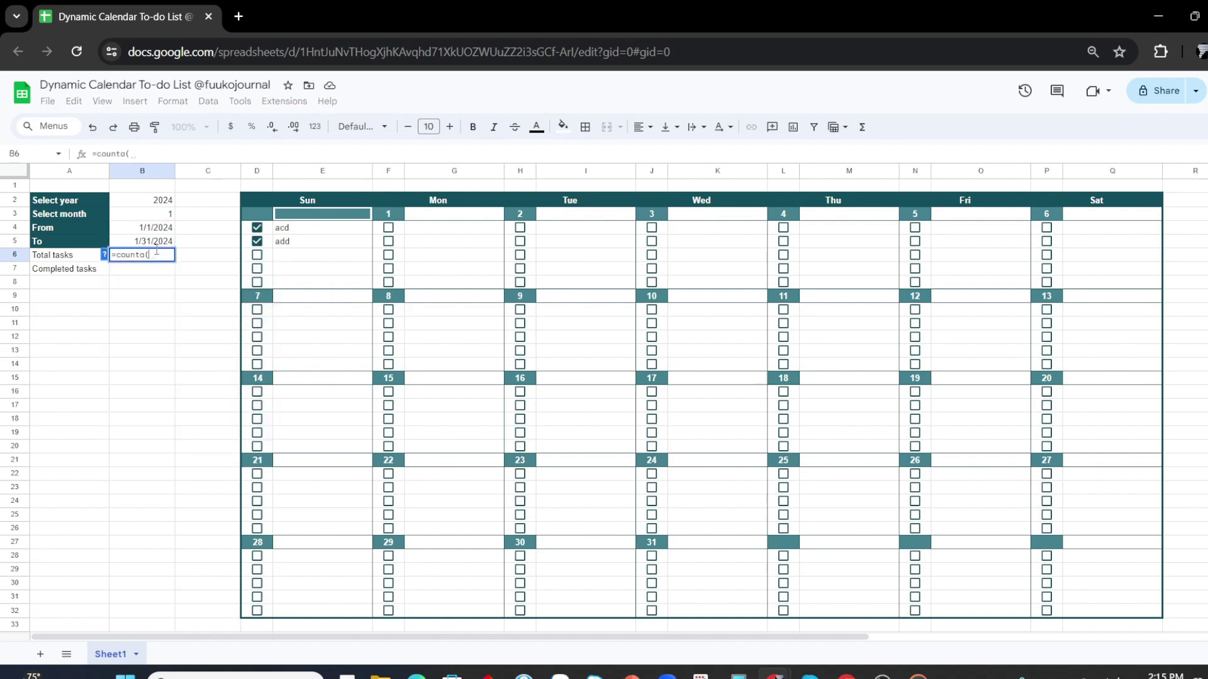
drag(322, 227, 322, 281)
text(,)
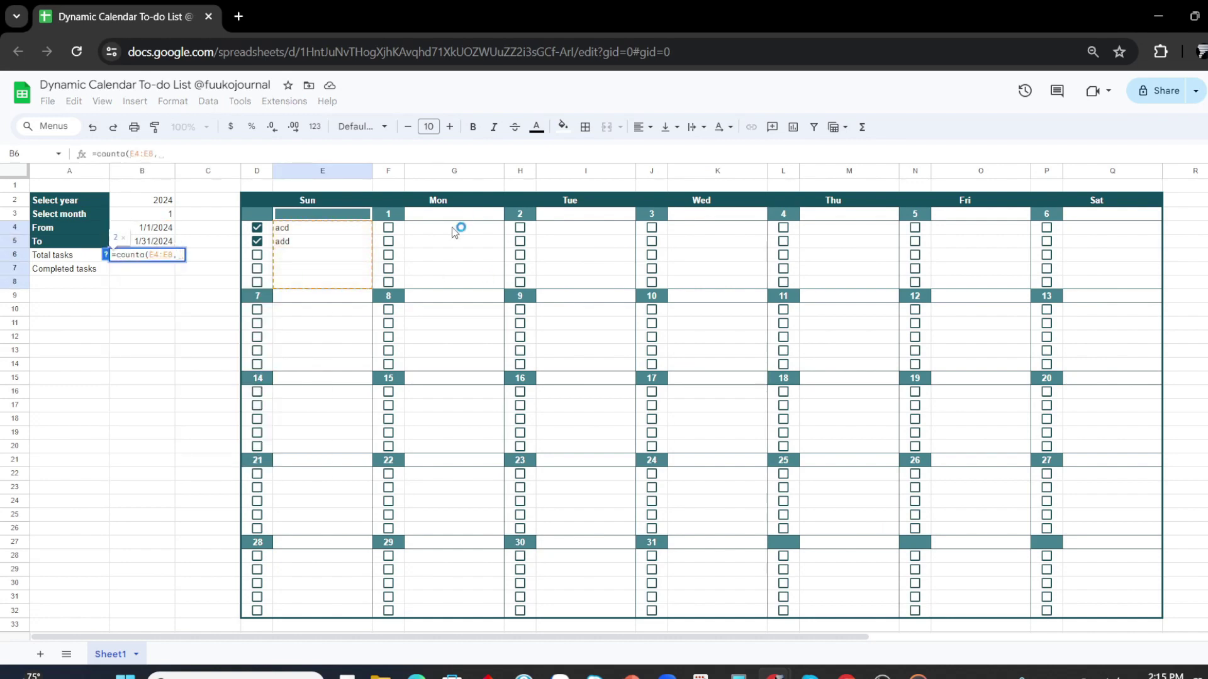
drag(454, 228, 454, 282)
text(,)
drag(586, 227, 585, 282)
text(,)
drag(718, 227, 717, 282)
drag(849, 227, 849, 282)
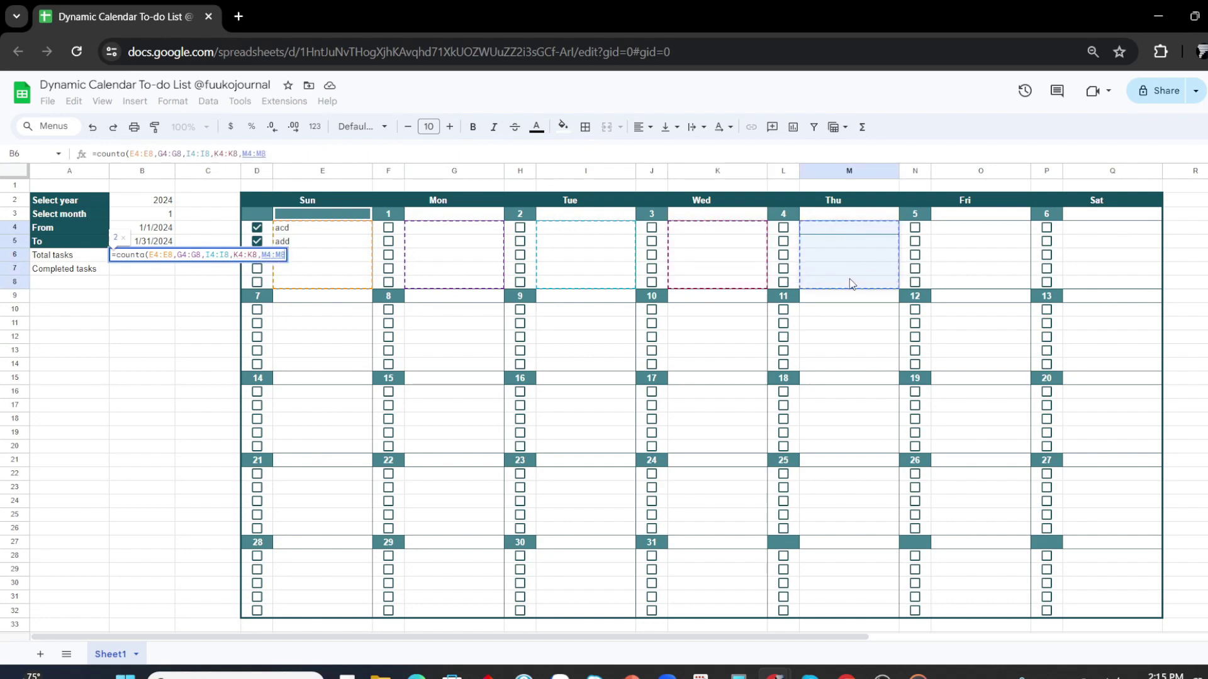
text(,)
drag(980, 227, 980, 281)
text(,)
drag(1112, 227, 1088, 255)
text(,)
drag(322, 309, 322, 364)
text(,)
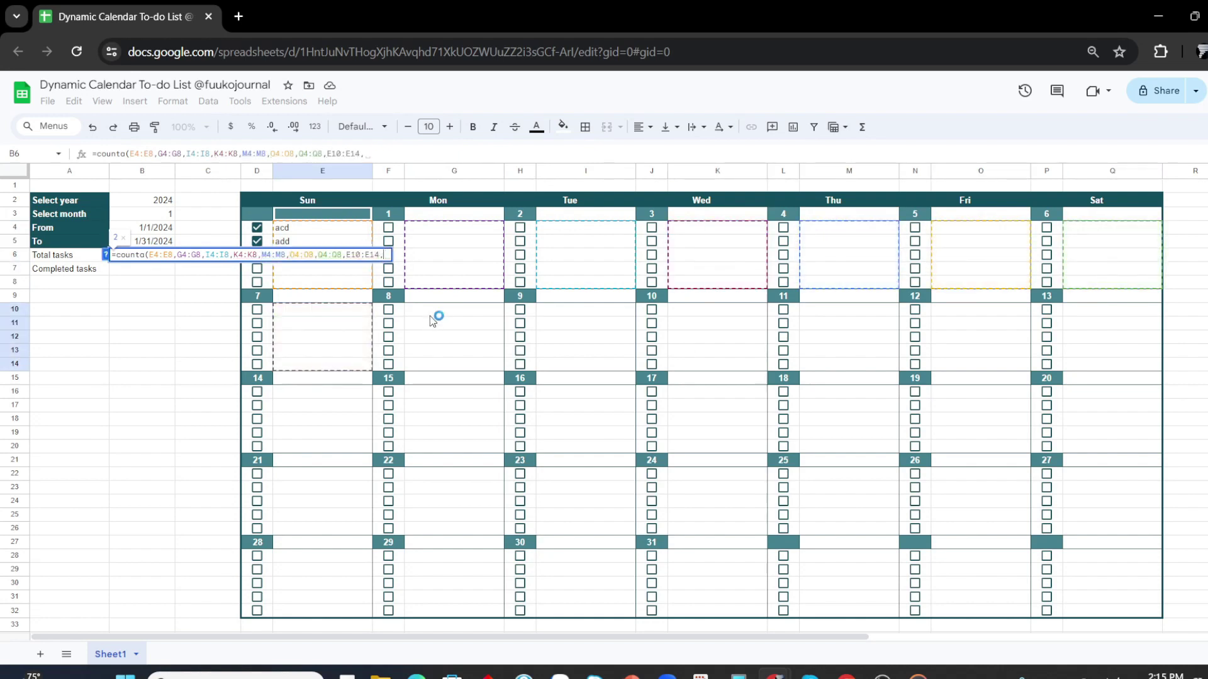
drag(454, 309, 454, 364)
text(,)
drag(586, 309, 586, 363)
text(,)
drag(717, 310, 718, 364)
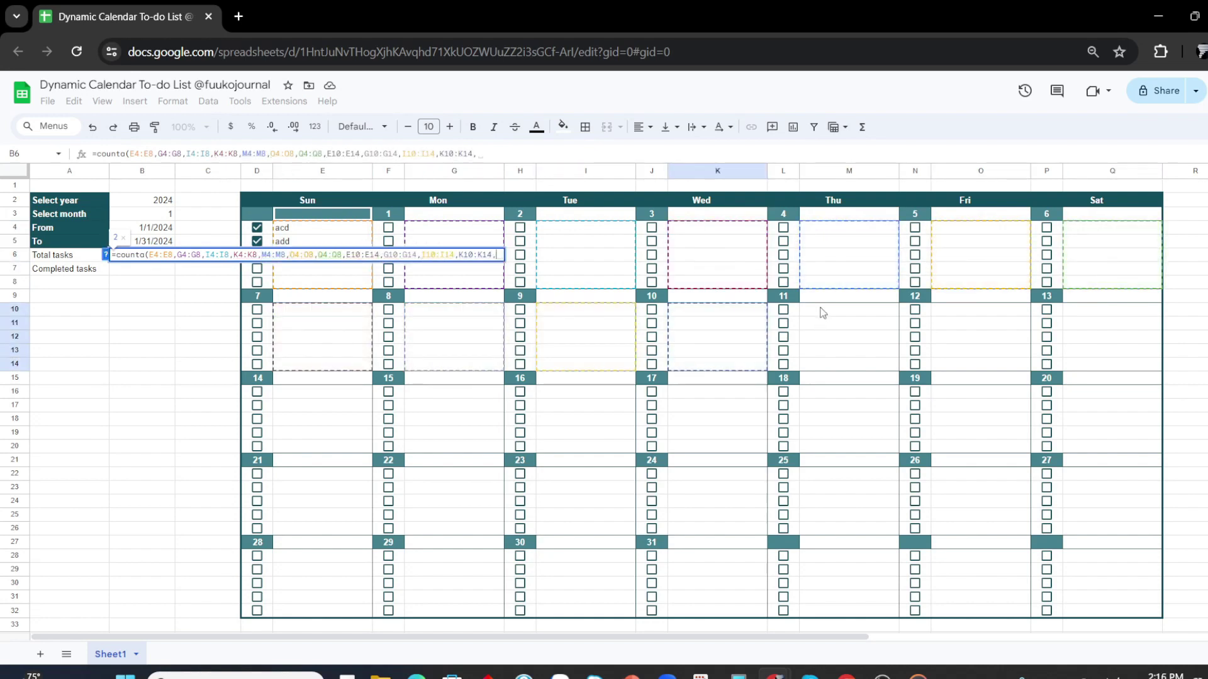
drag(849, 310, 848, 364)
drag(980, 309, 980, 363)
drag(1112, 310, 1112, 363)
text(,)
Add the remaining weeks' task ranges (E16:E20 through Q28:Q32) and commit, so B6 shows 2.
drag(322, 392, 322, 446)
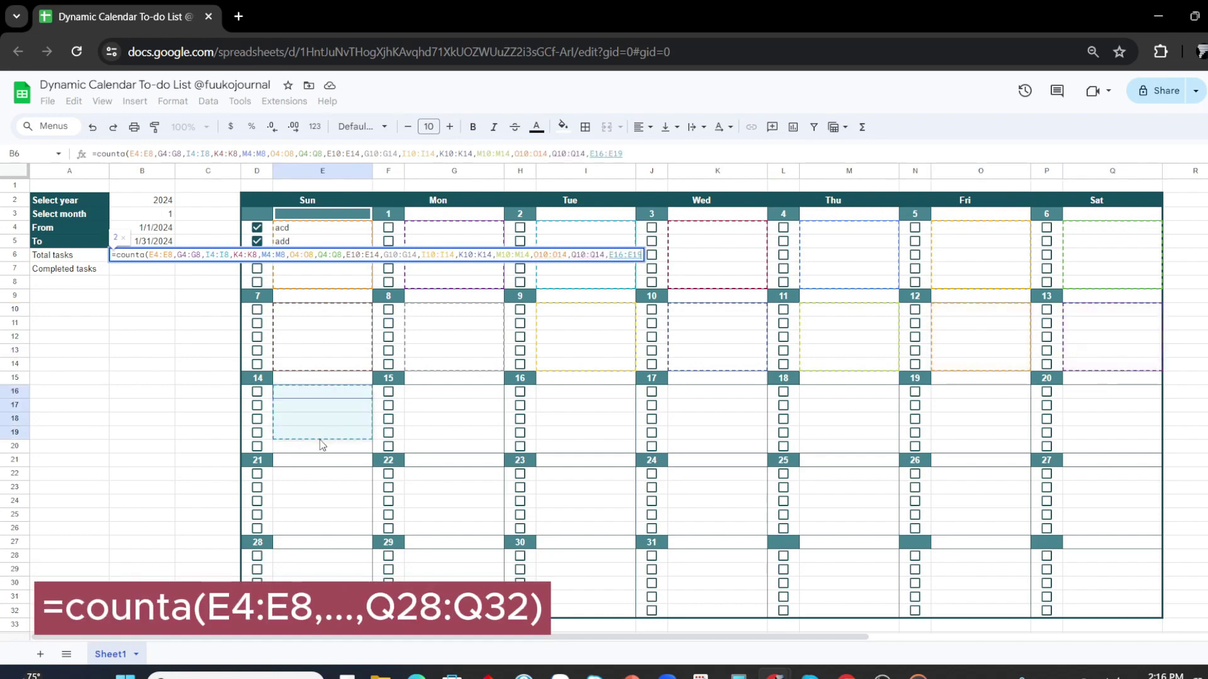
text(,)
drag(454, 391, 454, 446)
text(,)
drag(586, 392, 586, 446)
text(,)
drag(717, 391, 717, 446)
text(,)
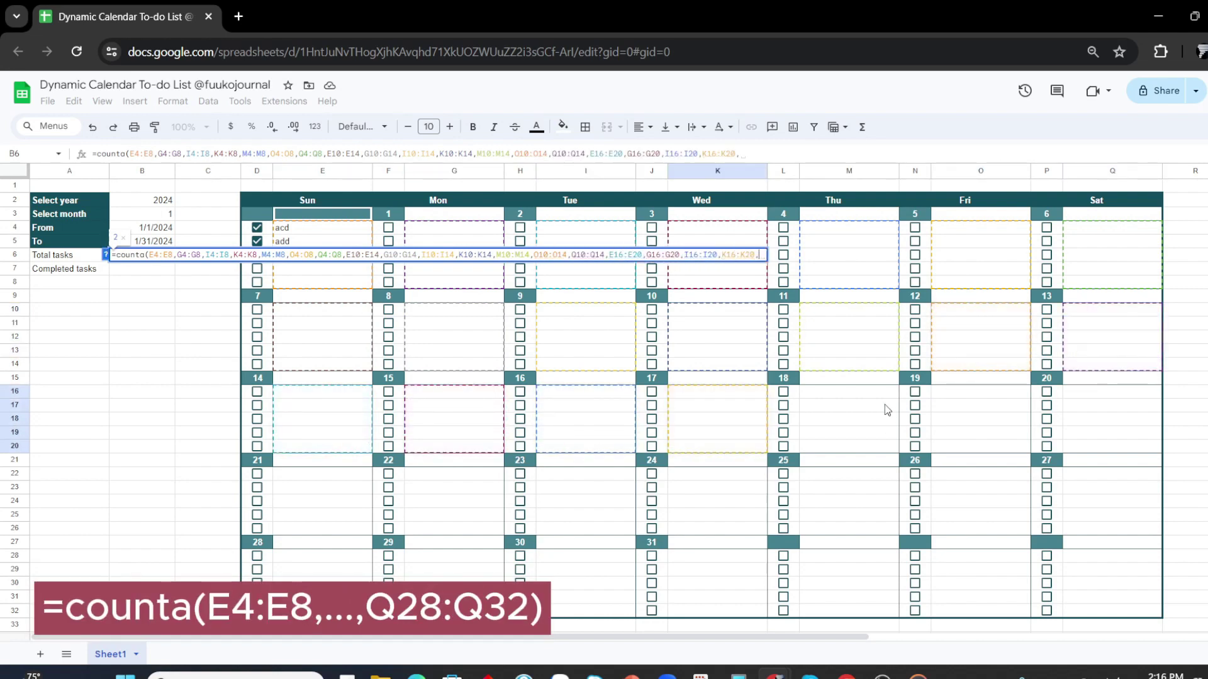
drag(849, 391, 849, 446)
text(,)
drag(980, 391, 980, 446)
drag(1112, 391, 1112, 446)
text(,)
drag(340, 473, 303, 515)
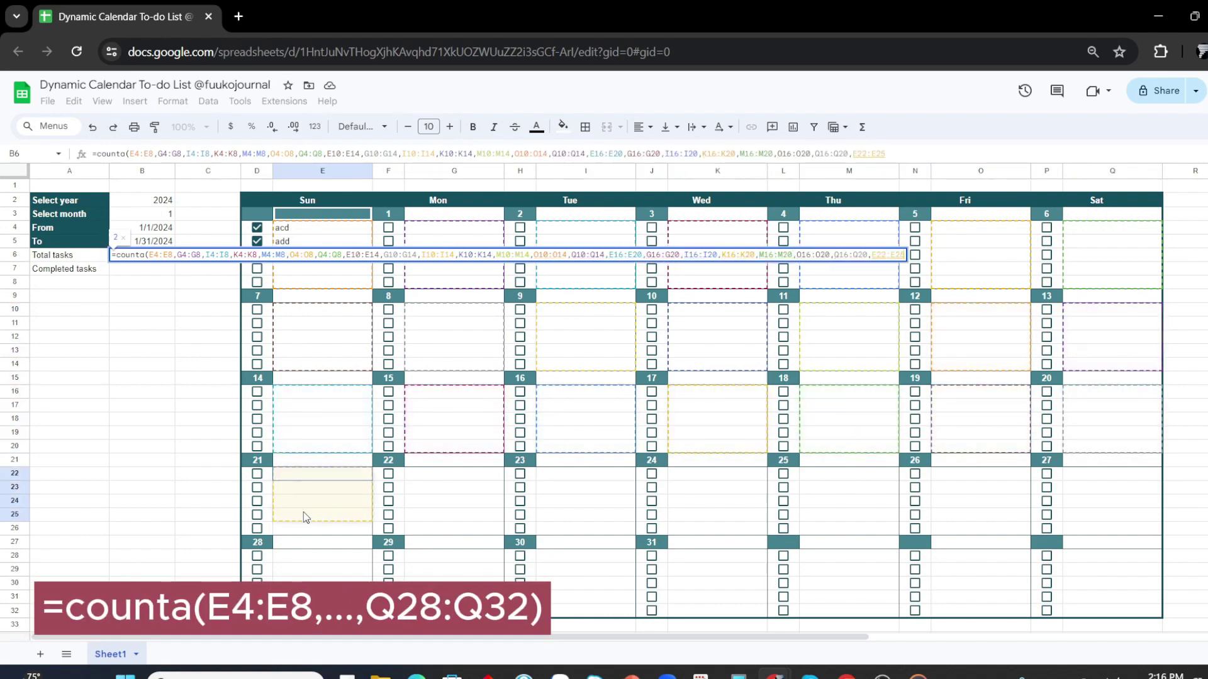
drag(440, 474, 432, 527)
text(,)
drag(586, 474, 596, 522)
text(,)
drag(717, 473, 722, 527)
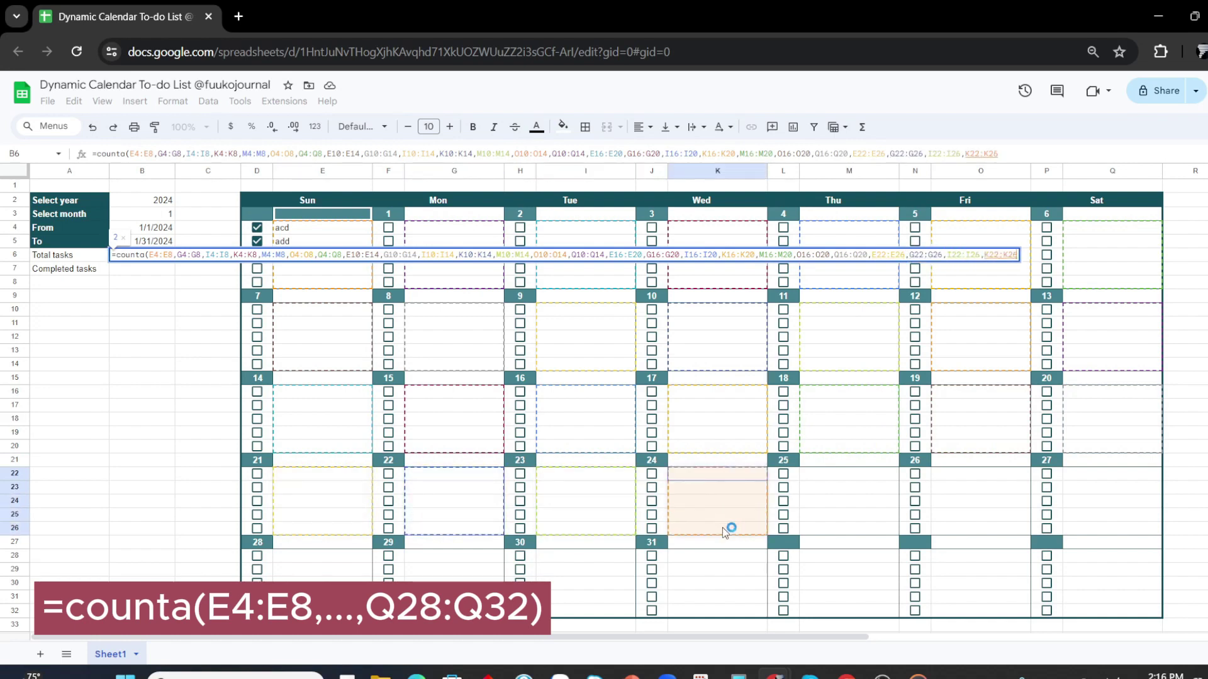
drag(848, 474, 838, 535)
drag(980, 474, 975, 528)
text(,)
drag(1112, 473, 1119, 518)
text(,)
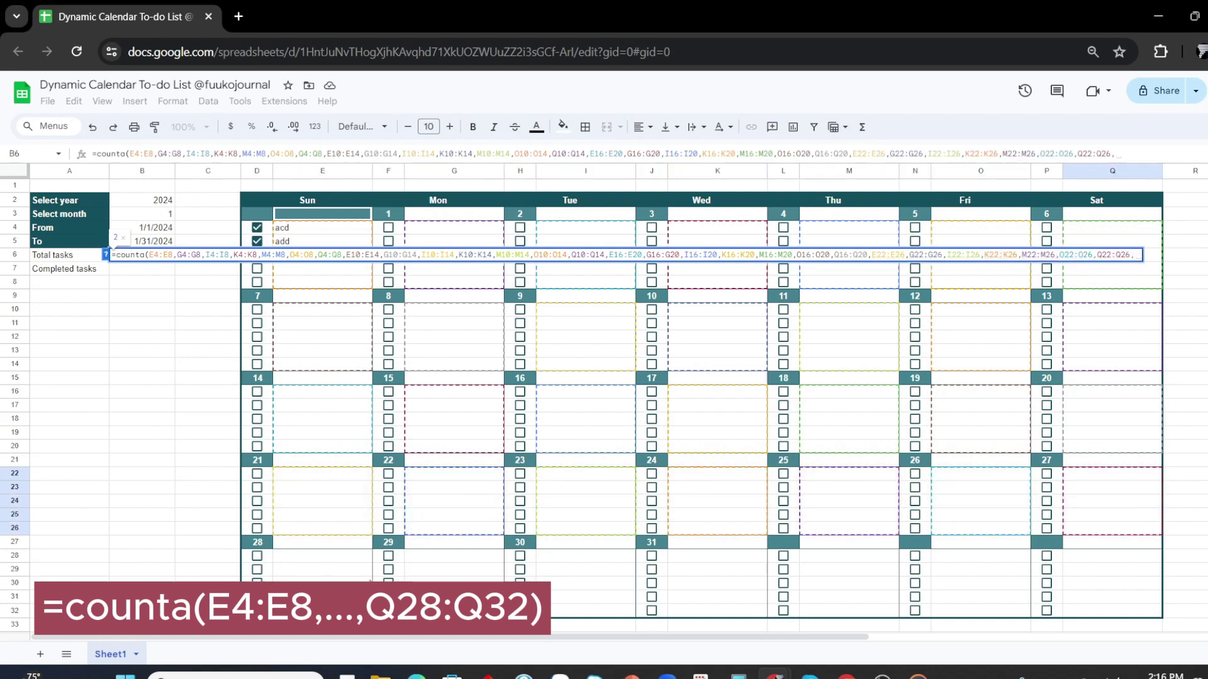
drag(322, 556, 322, 596)
text(,)
drag(455, 556, 454, 610)
text(,)
drag(585, 556, 585, 610)
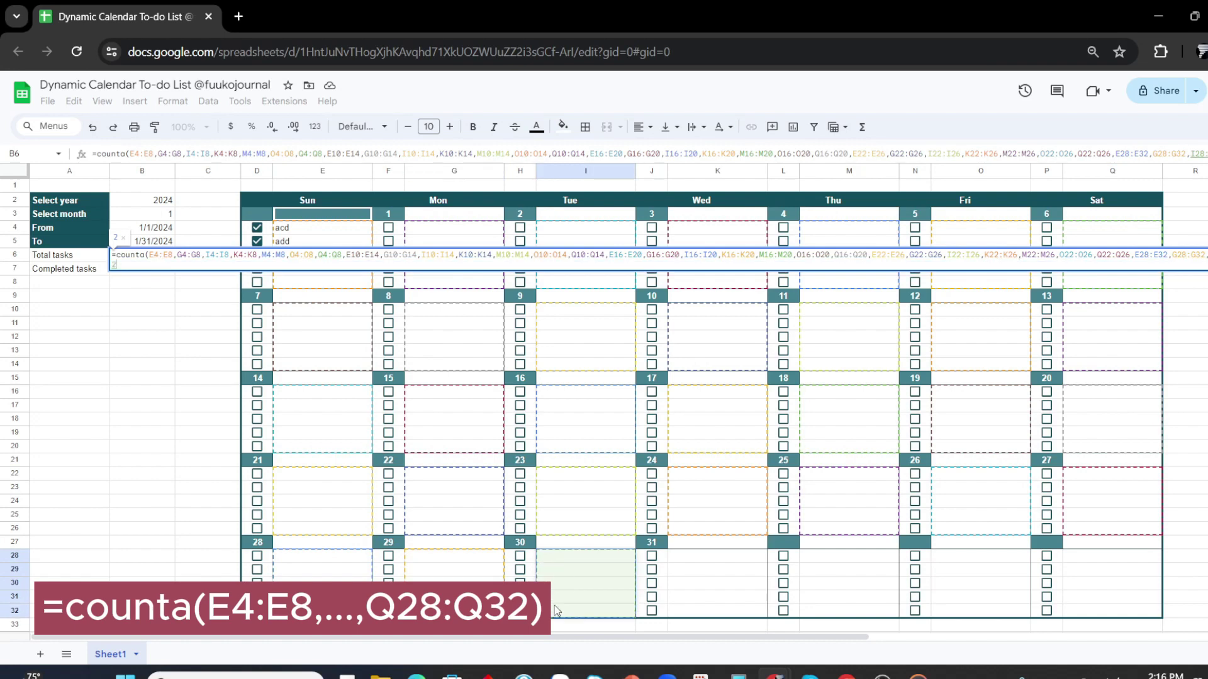
text(,)
drag(718, 557, 728, 615)
text(,)
drag(849, 556, 849, 612)
text(,)
drag(980, 556, 968, 613)
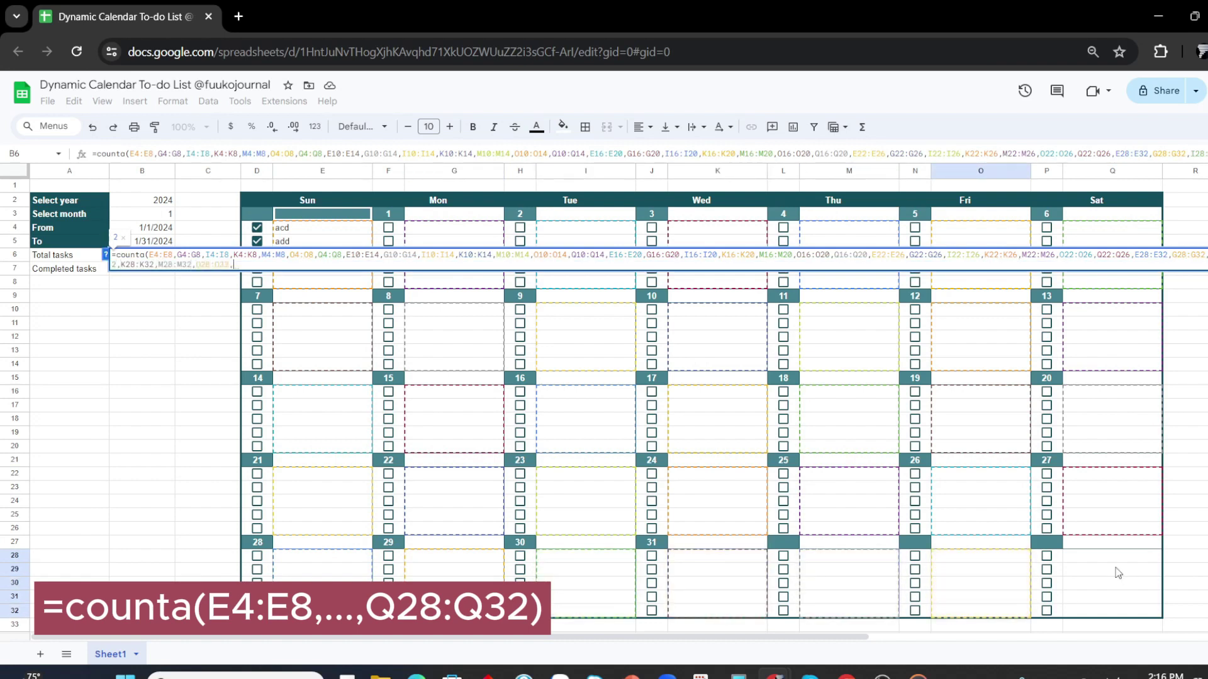
text(,)
drag(1112, 556, 1112, 610)
key(Return)
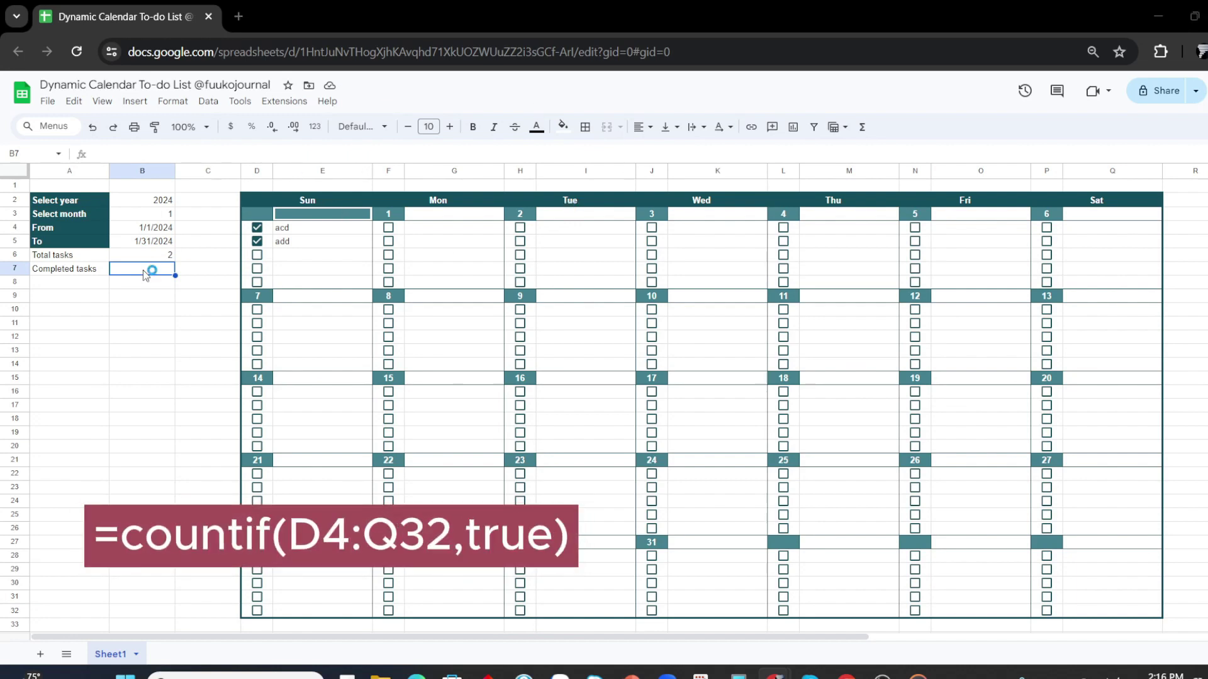
Enter =COUNTIF(D4:Q32,TRUE) in B7 to count ticked checkboxes, showing 2.
click(135, 153)
text(=countif)
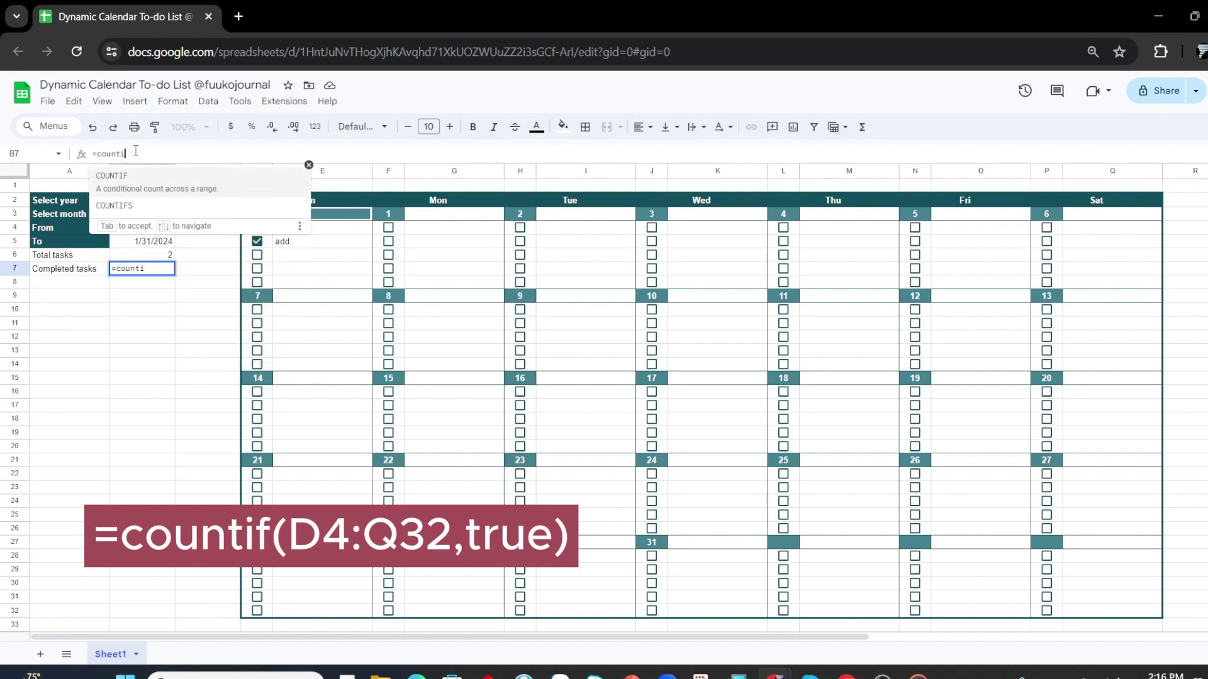
text(()
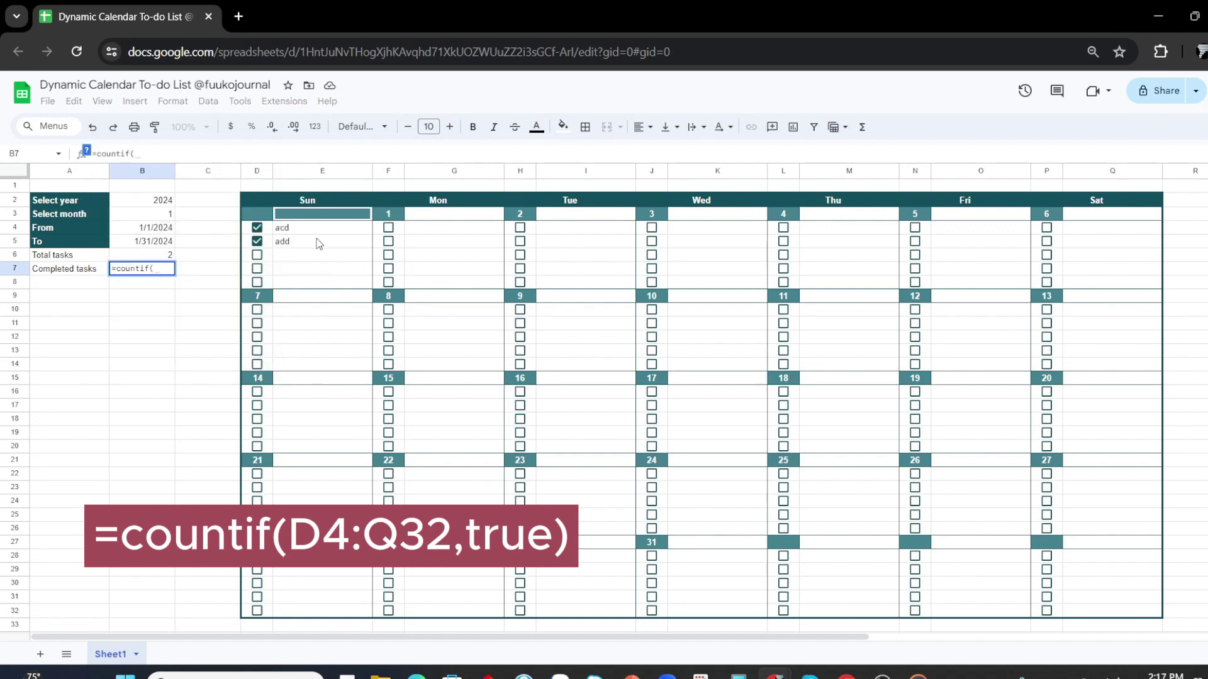
drag(255, 227, 1112, 610)
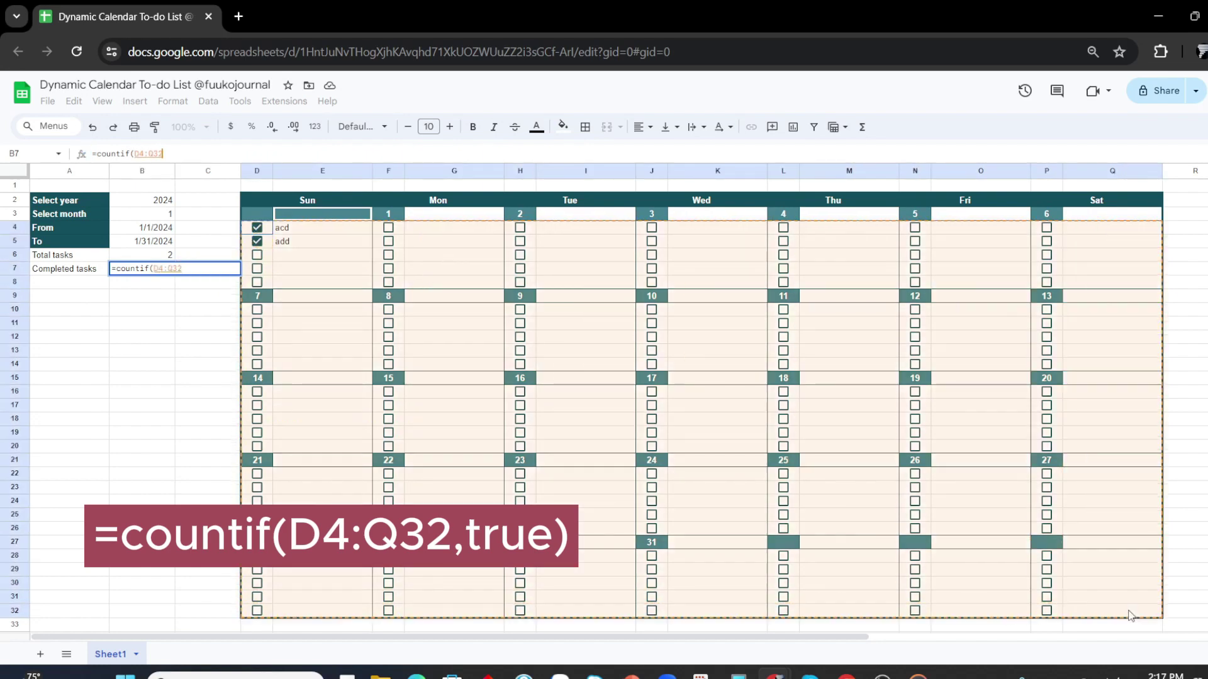
text(,true)
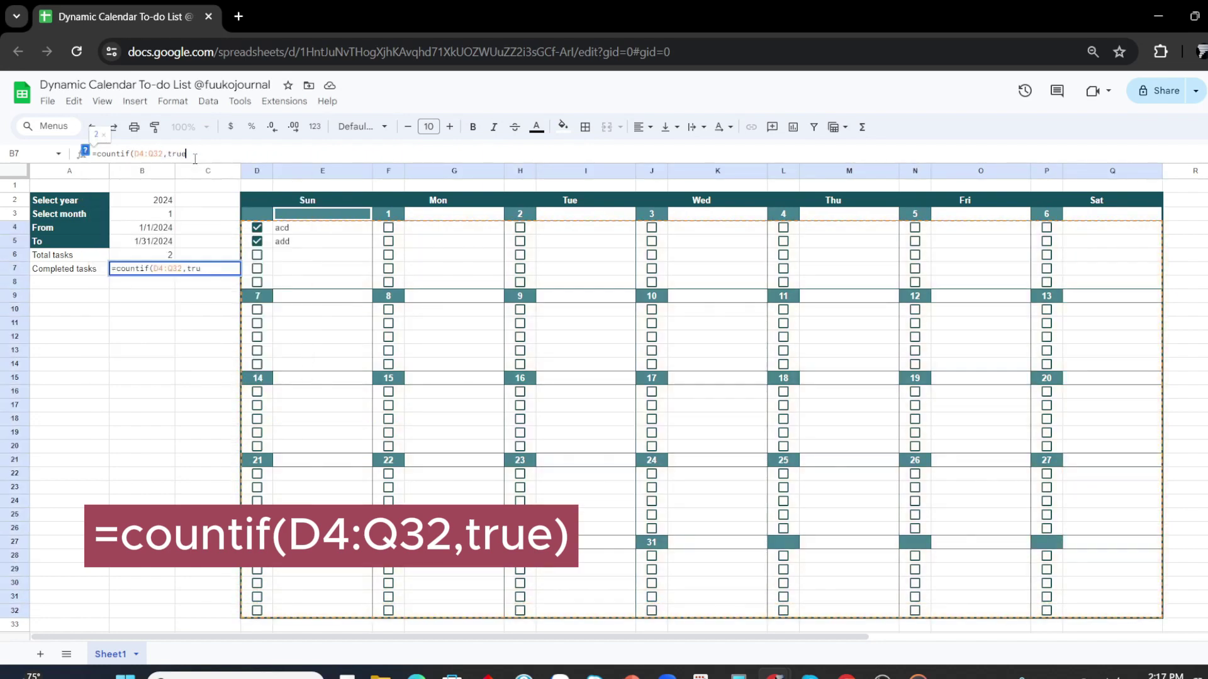
key(Return)
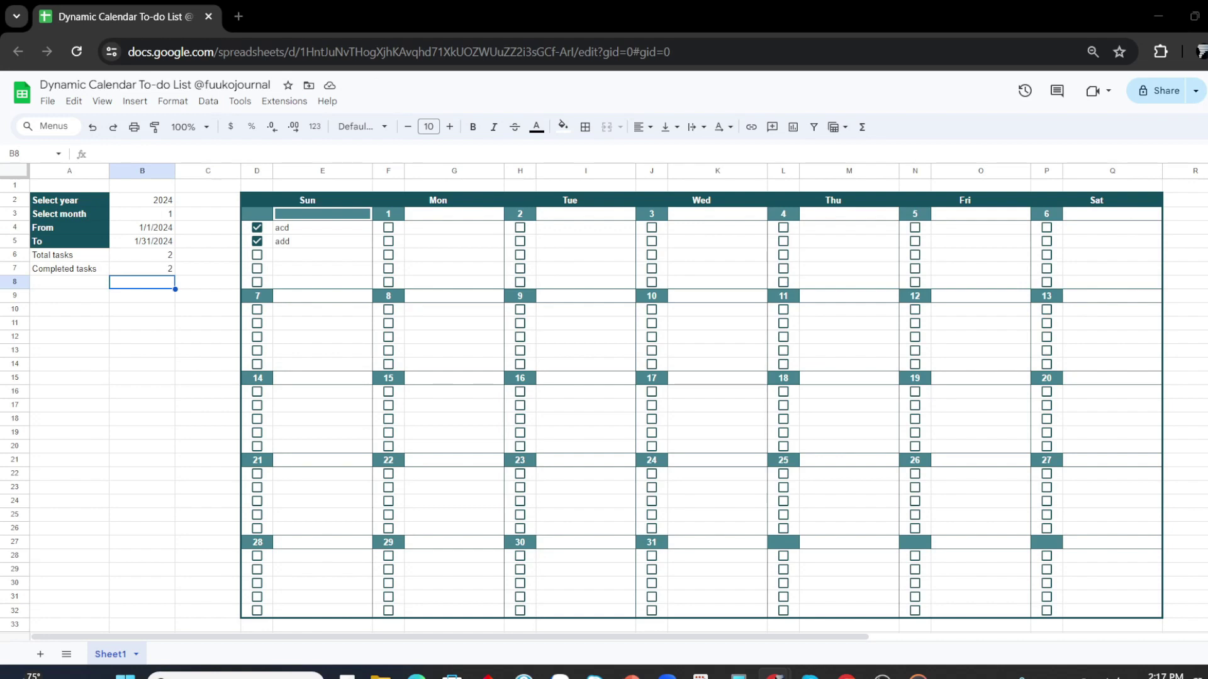
click(84, 284)
text(% Completed)
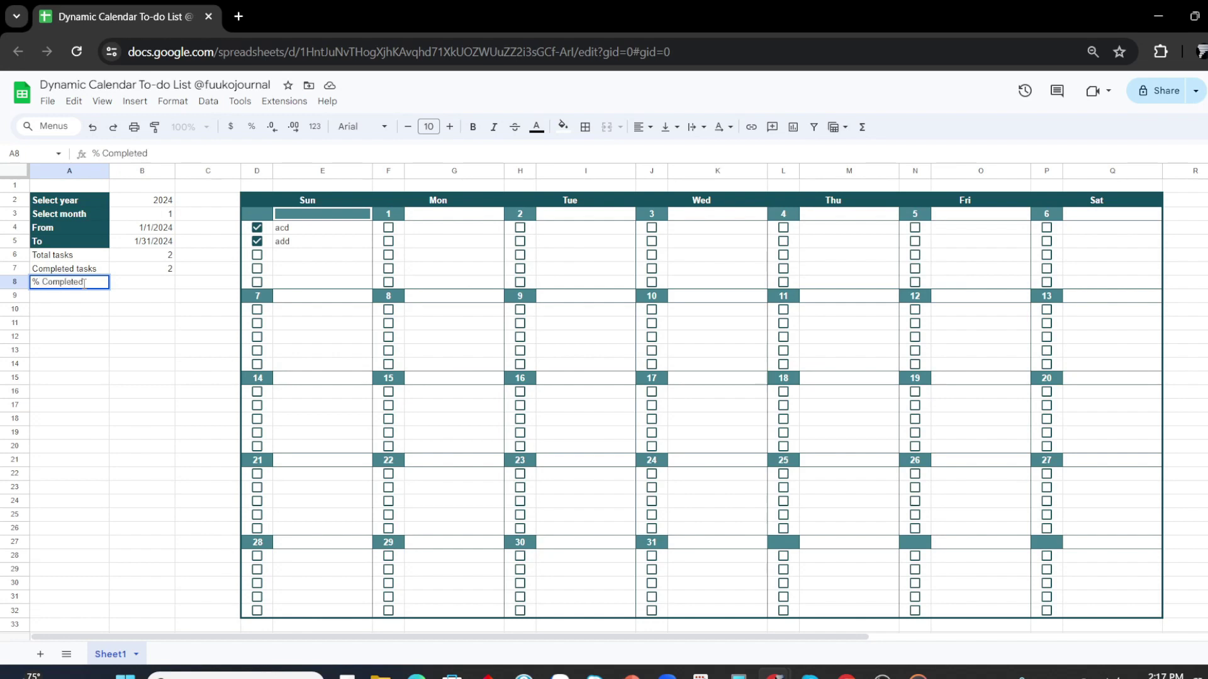
Add '% Completed' and '% Incompleted' rows with =B7/B6 and =1-B8, formatted as percentages.
key(Return)
text(% Incompleted)
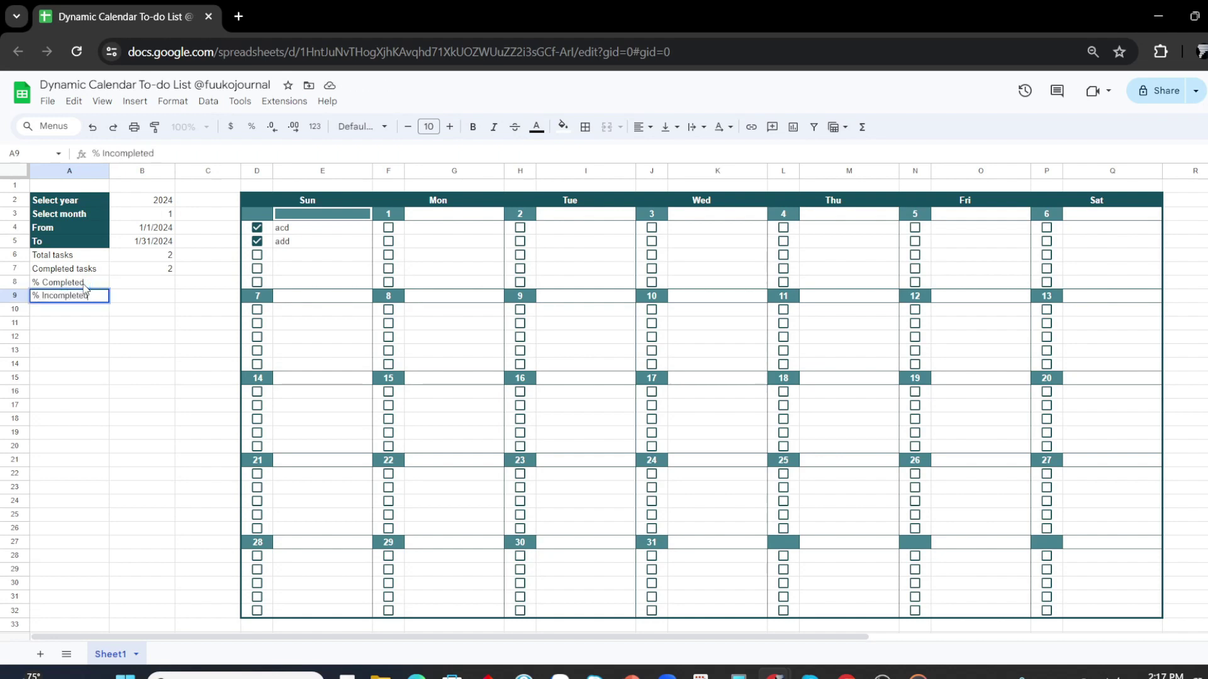
key(Return)
key(Up)
key(Up)
key(Right)
text(=)
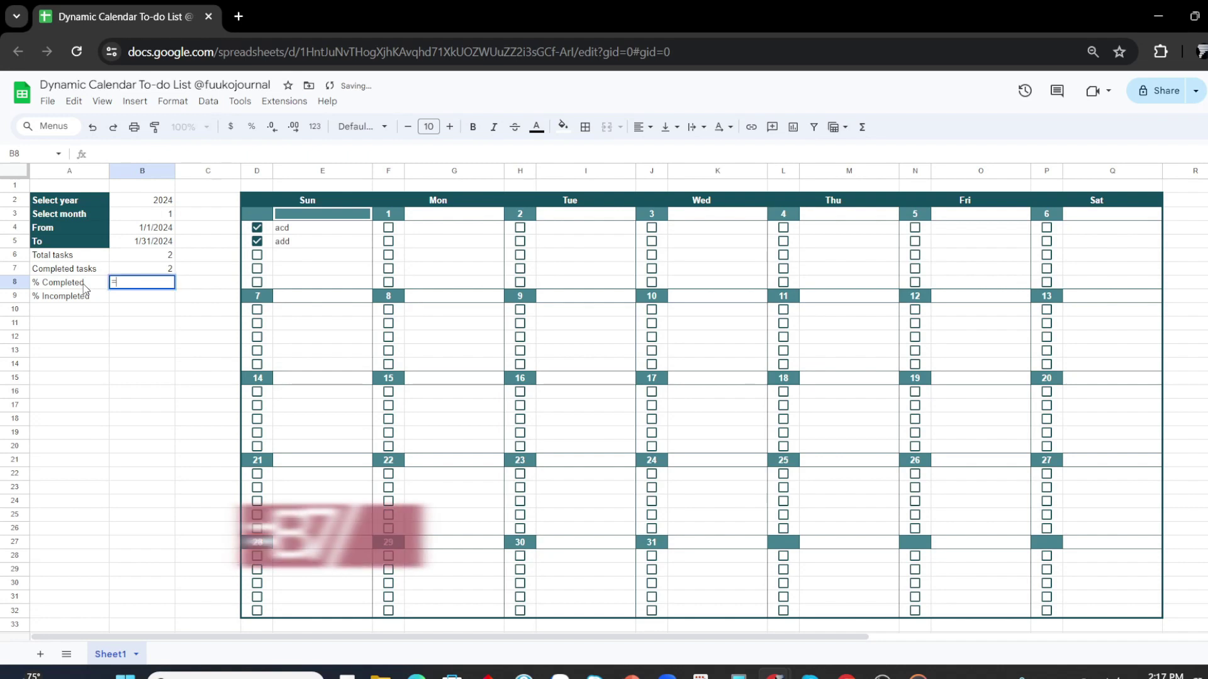
text(B7B6)
key(Return)
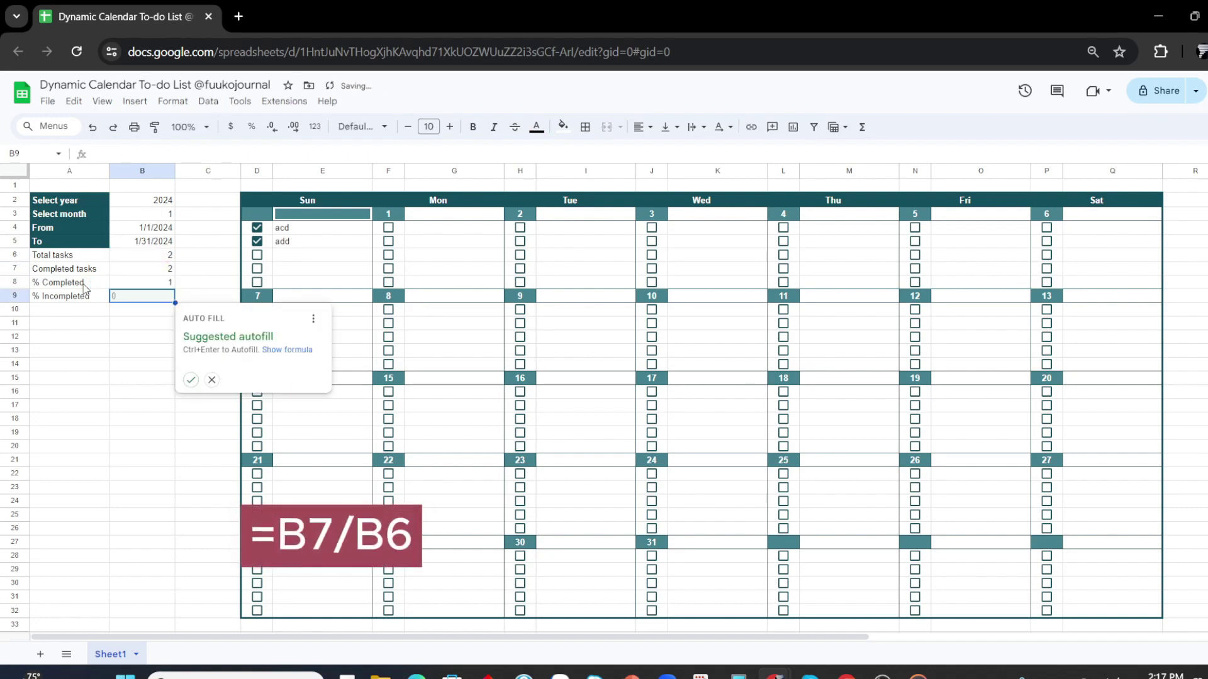
text(=1-B8)
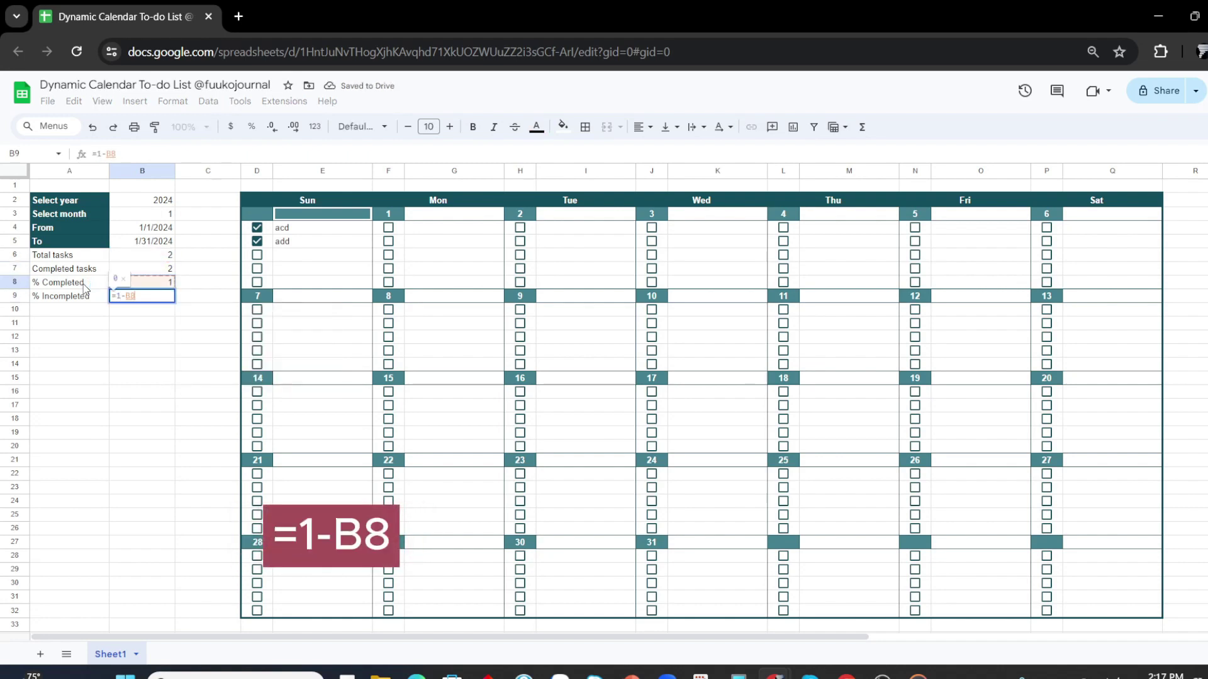
key(Return)
key(Up)
key(Up)
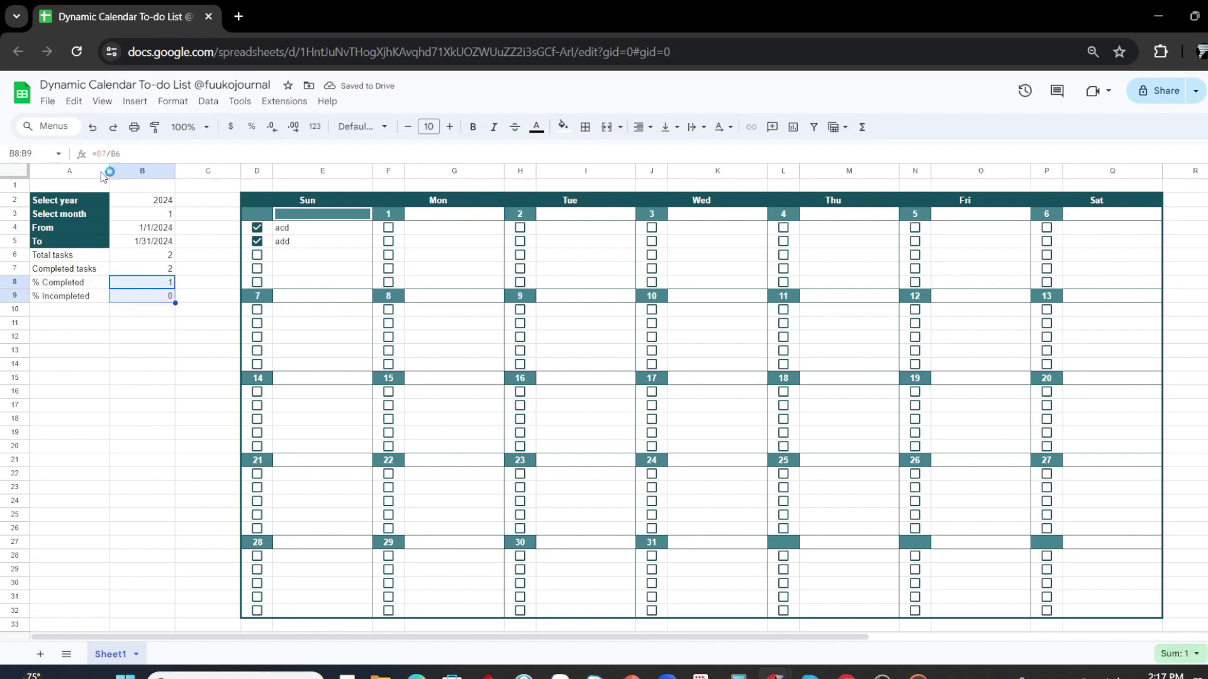
click(251, 127)
Enter test tasks on the 1st and 2nd, untick one, and select the percentage rows A8:B9.
click(129, 353)
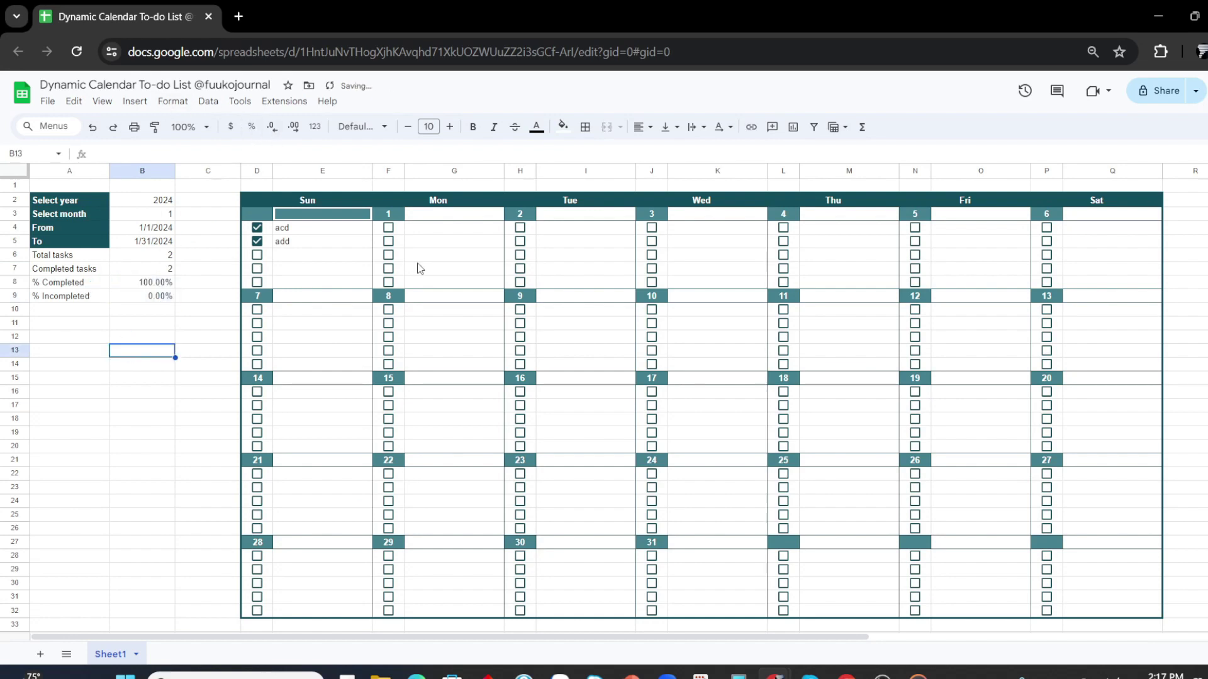
click(442, 232)
text(dsdf)
key(Return)
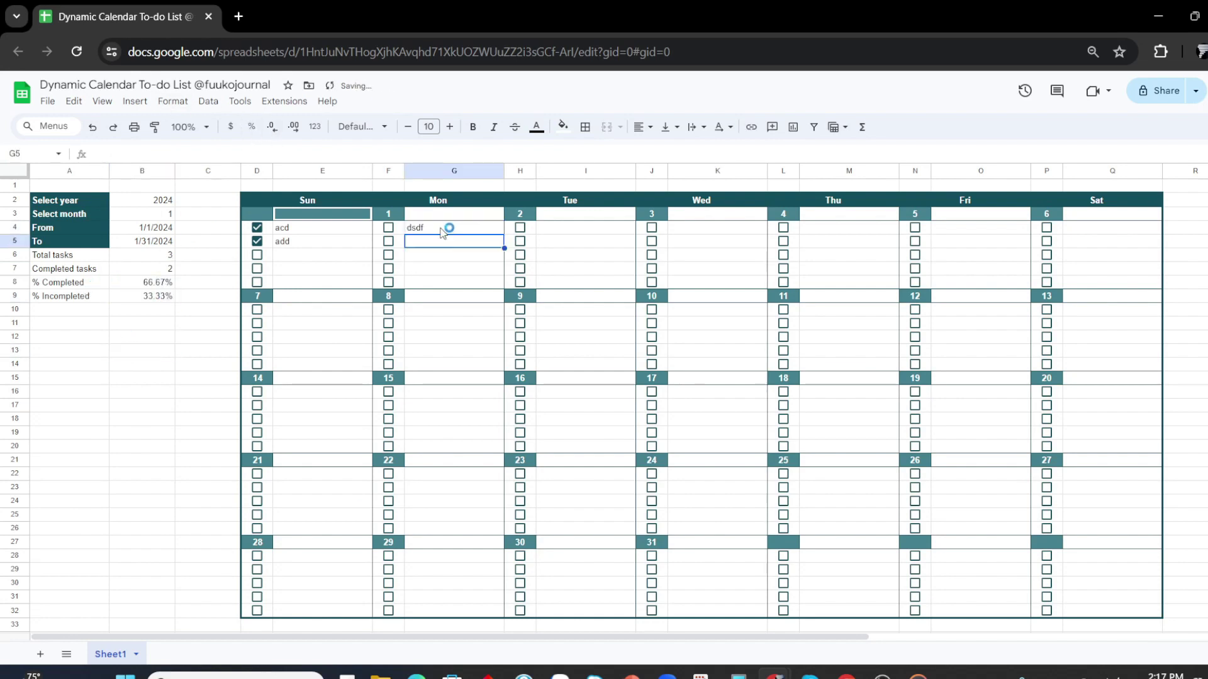
text(dfd)
key(Tab)
key(Tab)
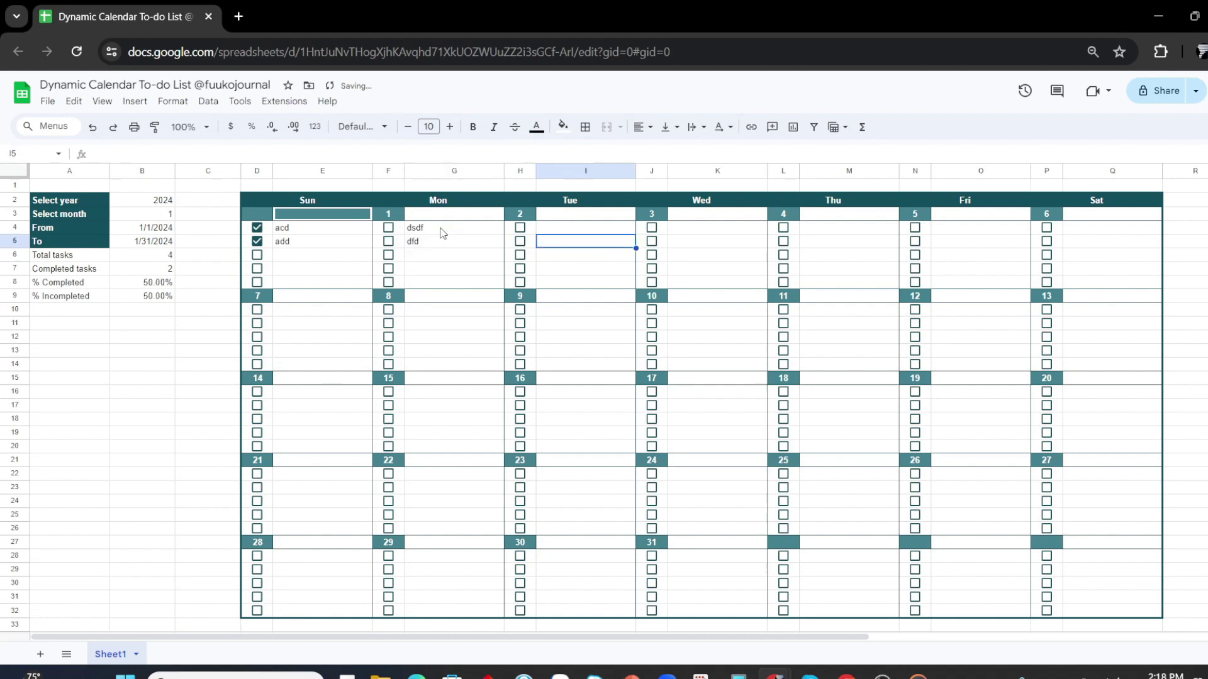
text(dfd)
key(Return)
key(Up)
key(Up)
text(f)
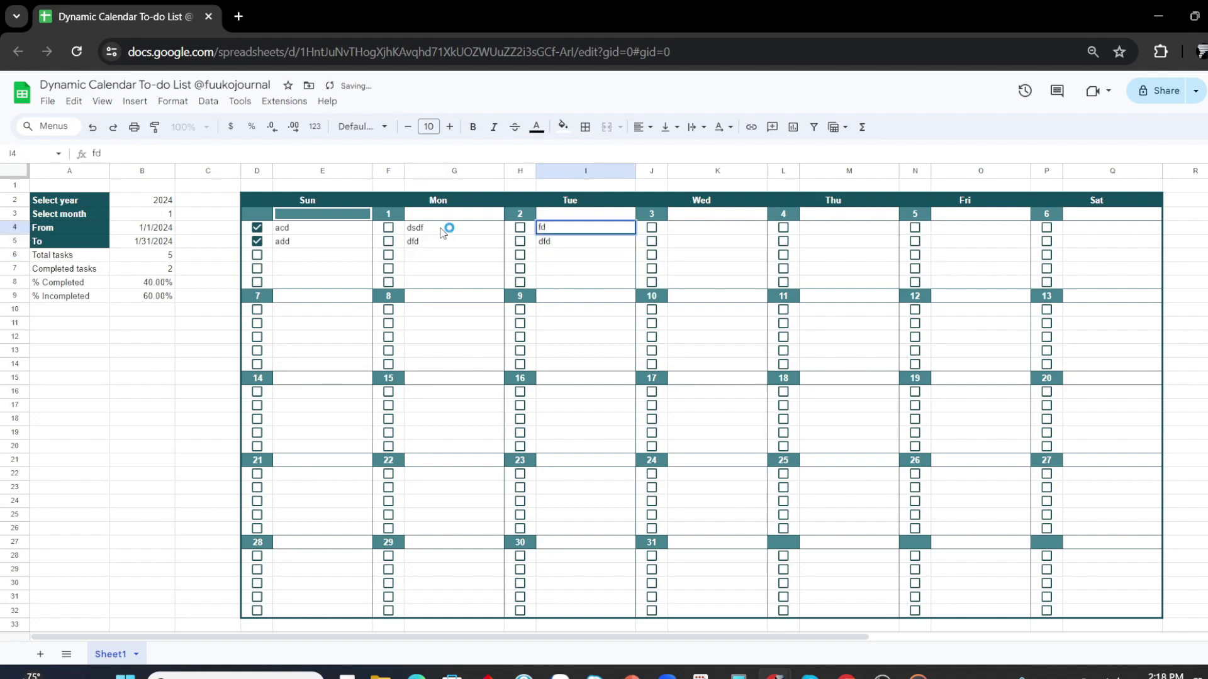
key(Return)
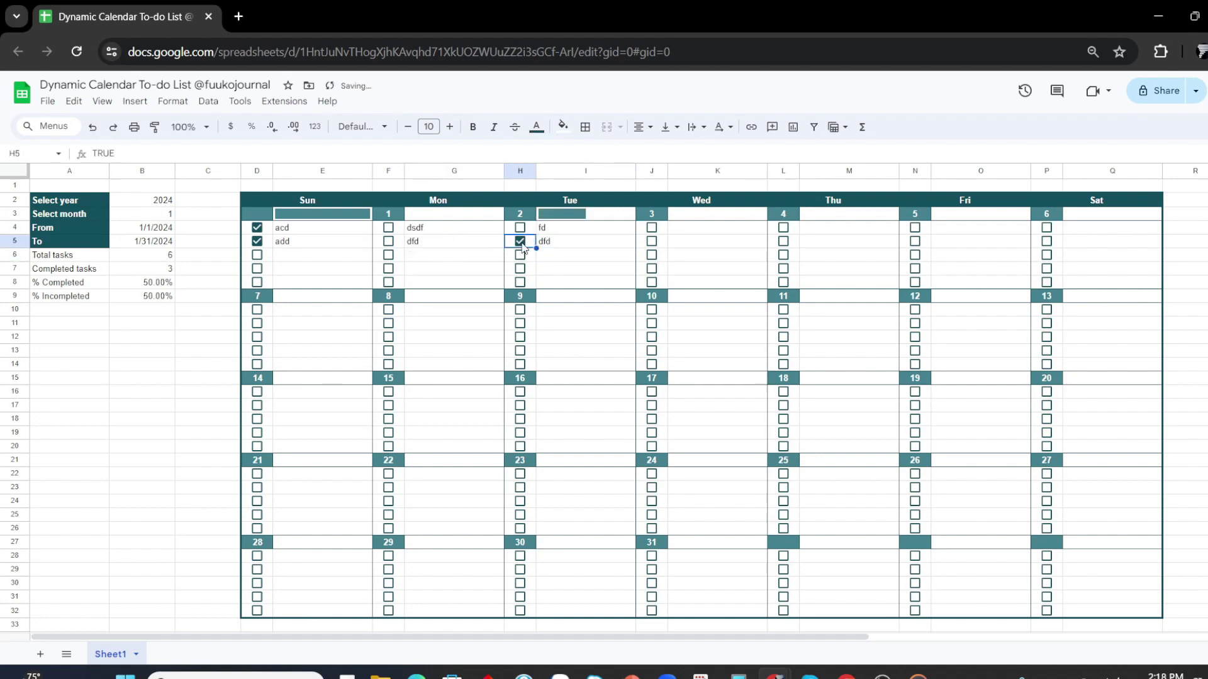
click(69, 323)
drag(78, 288, 160, 298)
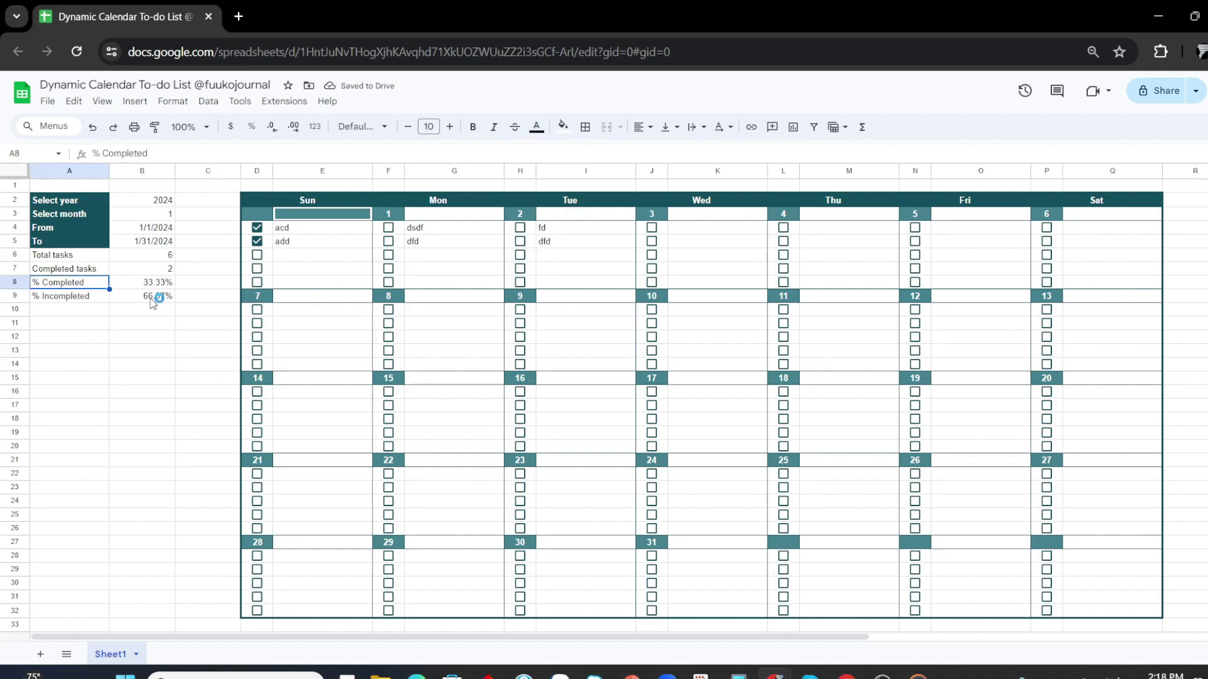
Insert a chart of A8:B9 and resize it below the summary table, widening column A.
click(135, 101)
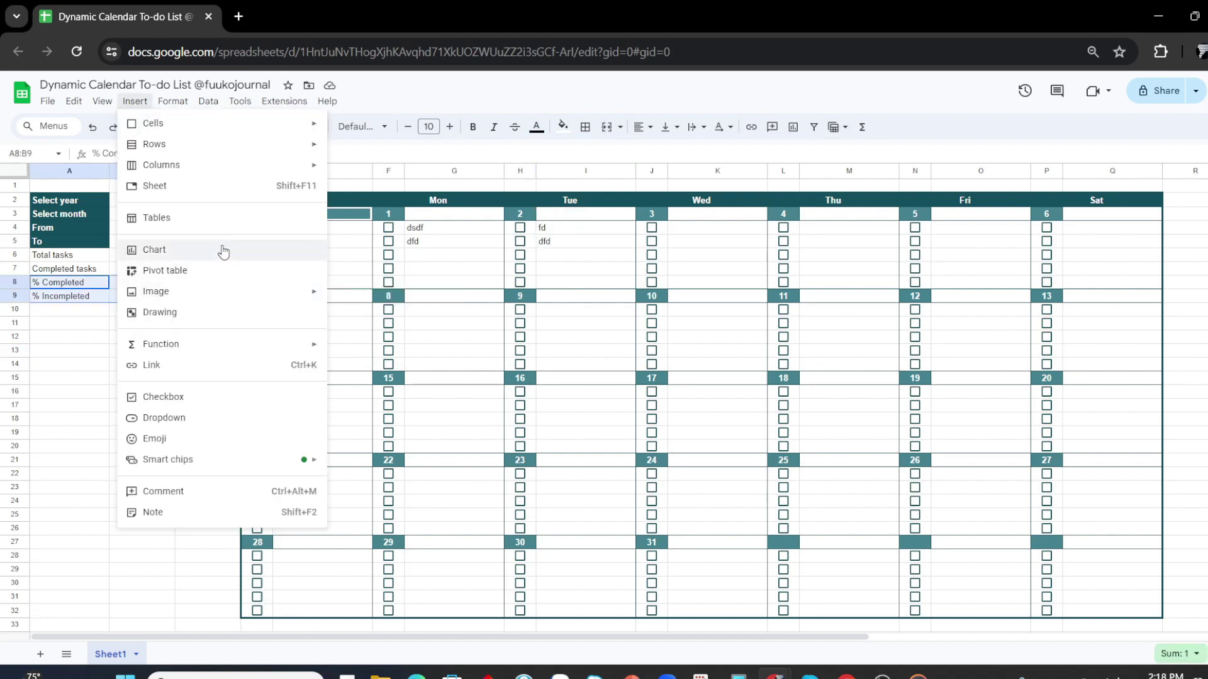
click(157, 249)
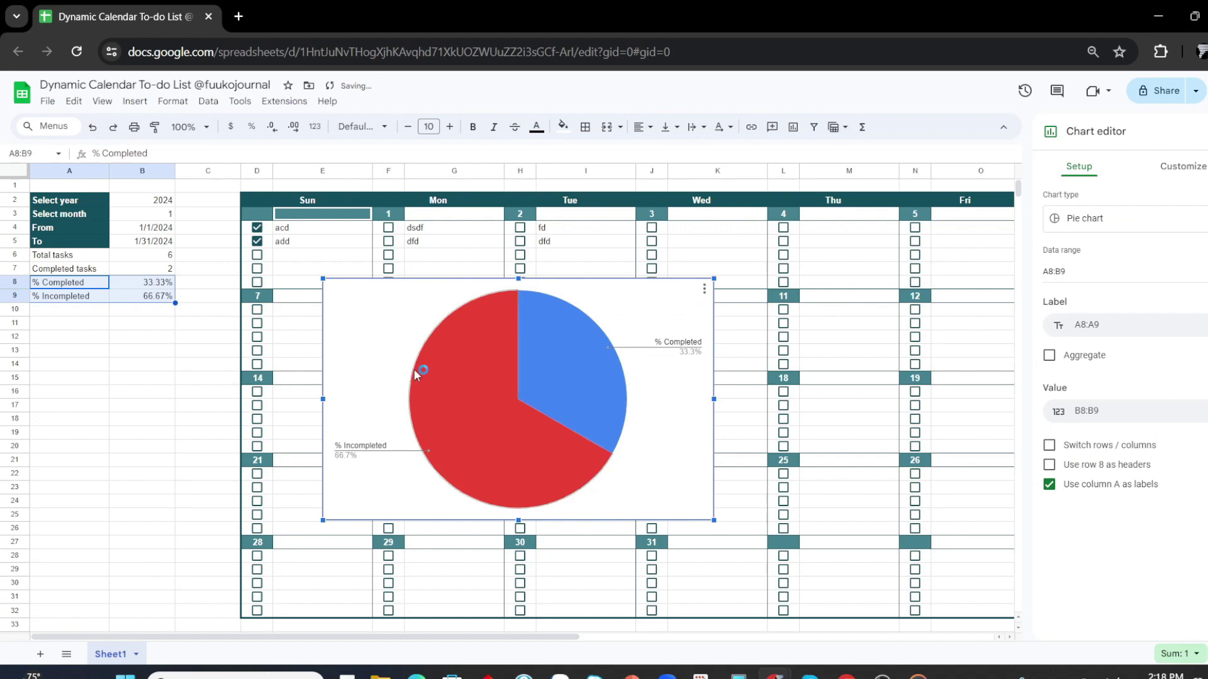
click(413, 369)
drag(380, 337, 89, 365)
click(146, 363)
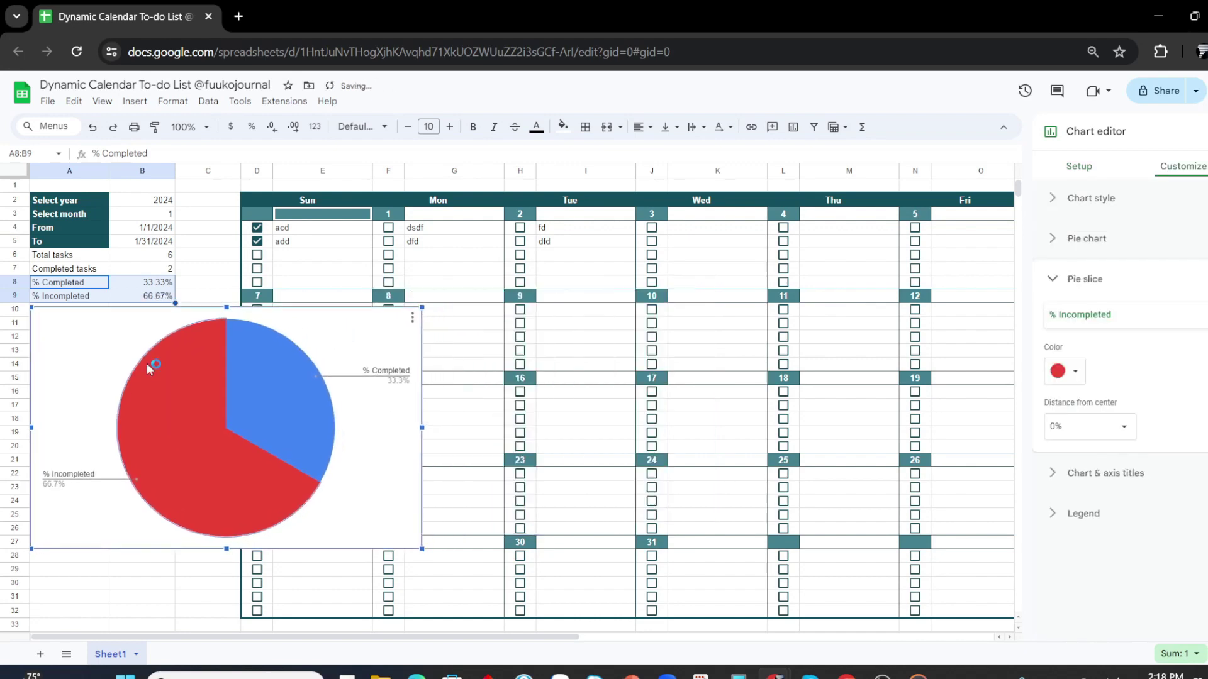
drag(422, 425, 225, 428)
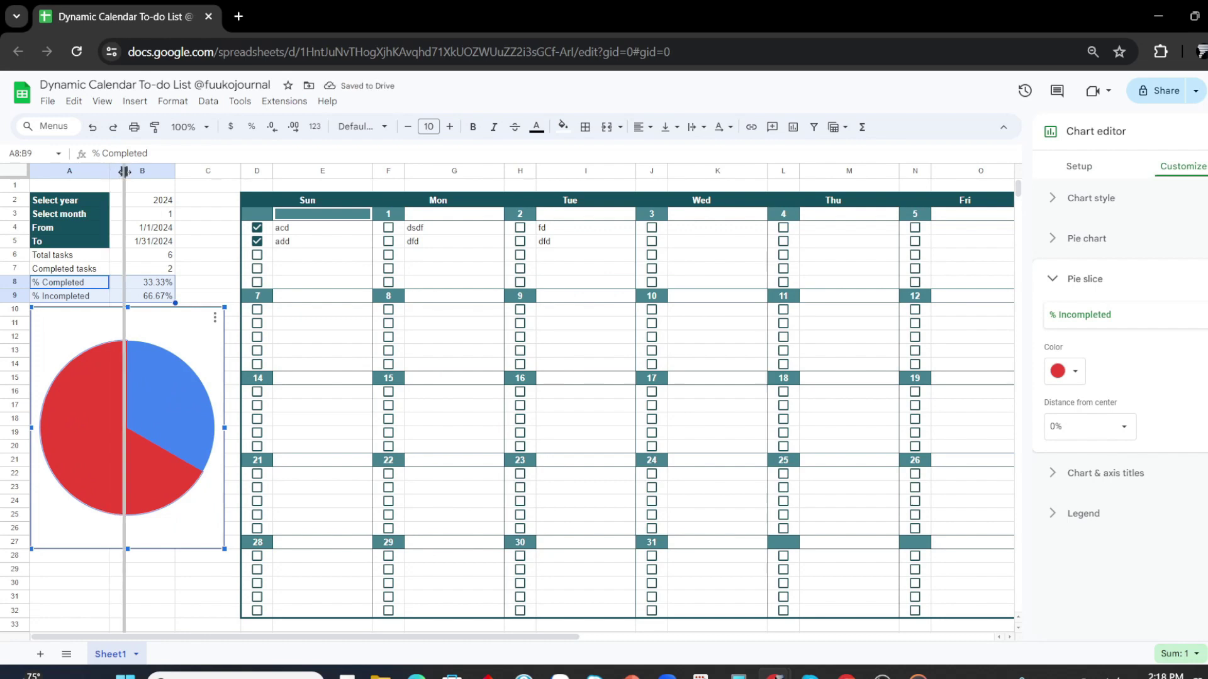
mouse_move(110, 171)
mouse_down()
mouse_move(287, 171)
mouse_move(274, 170)
mouse_up()
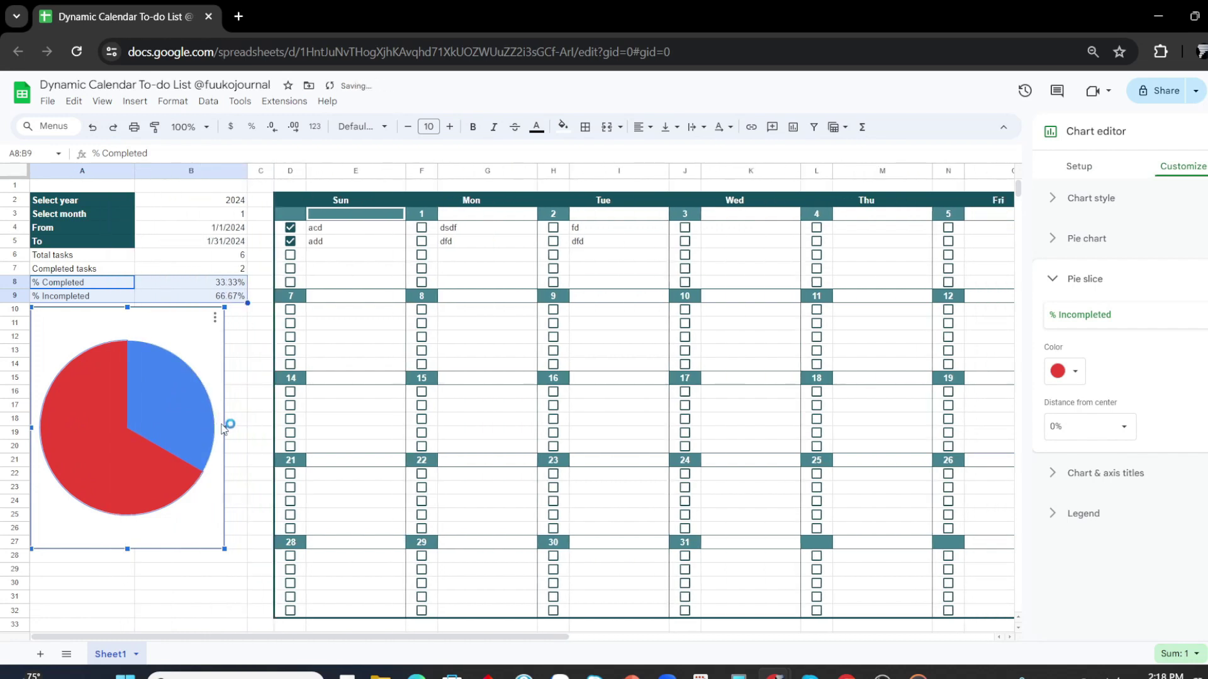
drag(224, 428, 246, 427)
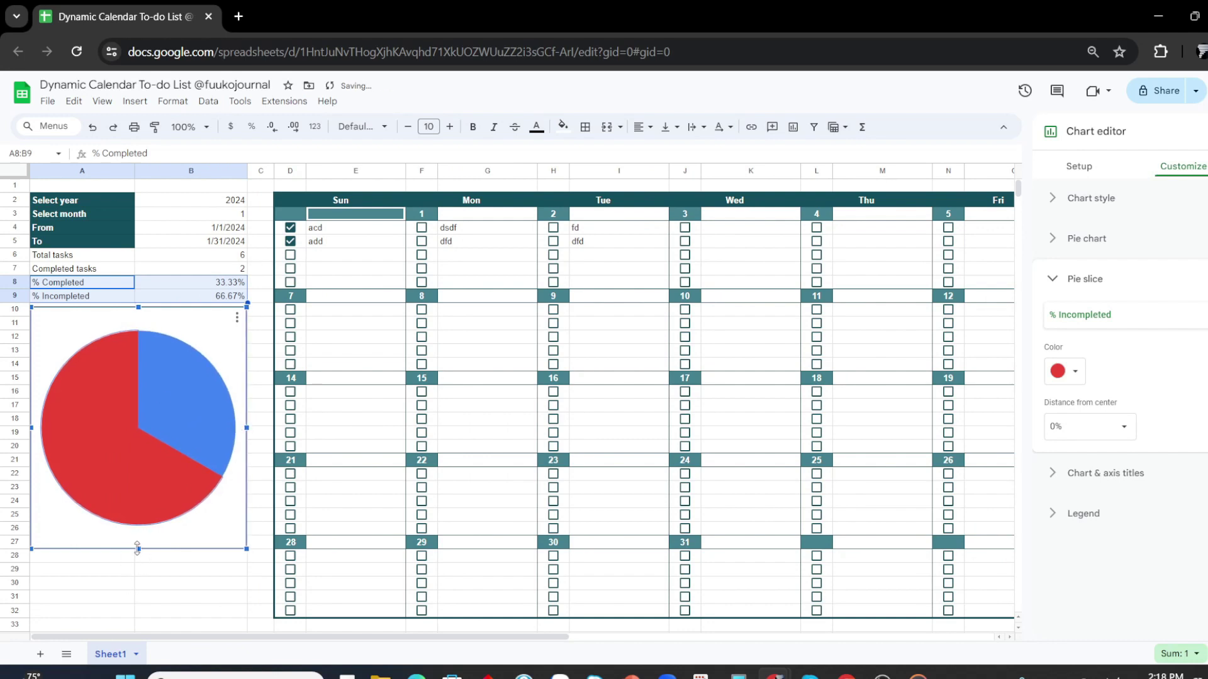
drag(138, 548, 137, 512)
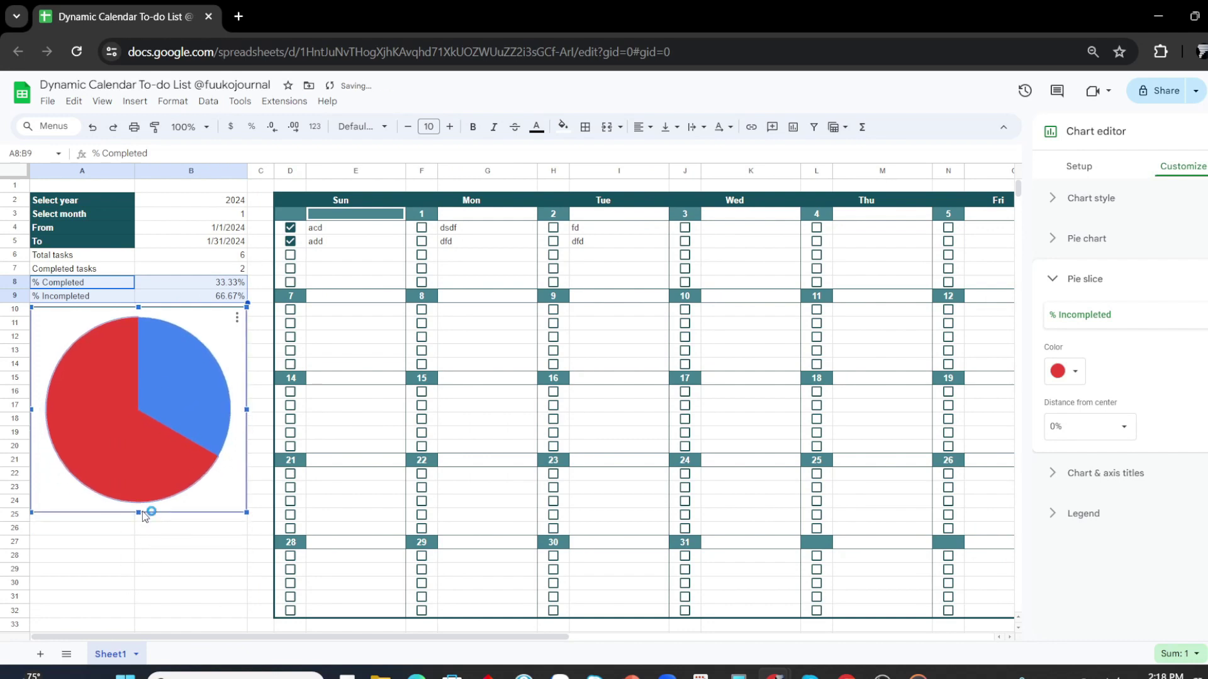
Make the pie a donut with a 75% hole and pick the % Completed slice for colouring.
click(1108, 241)
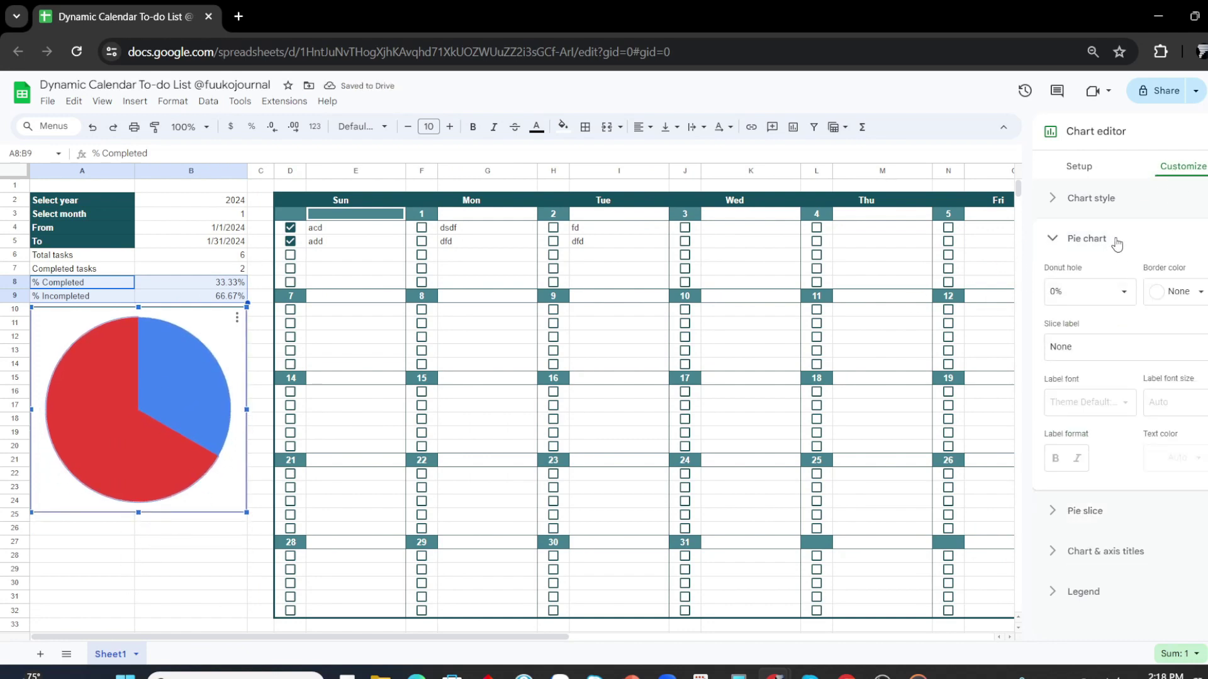
click(1123, 291)
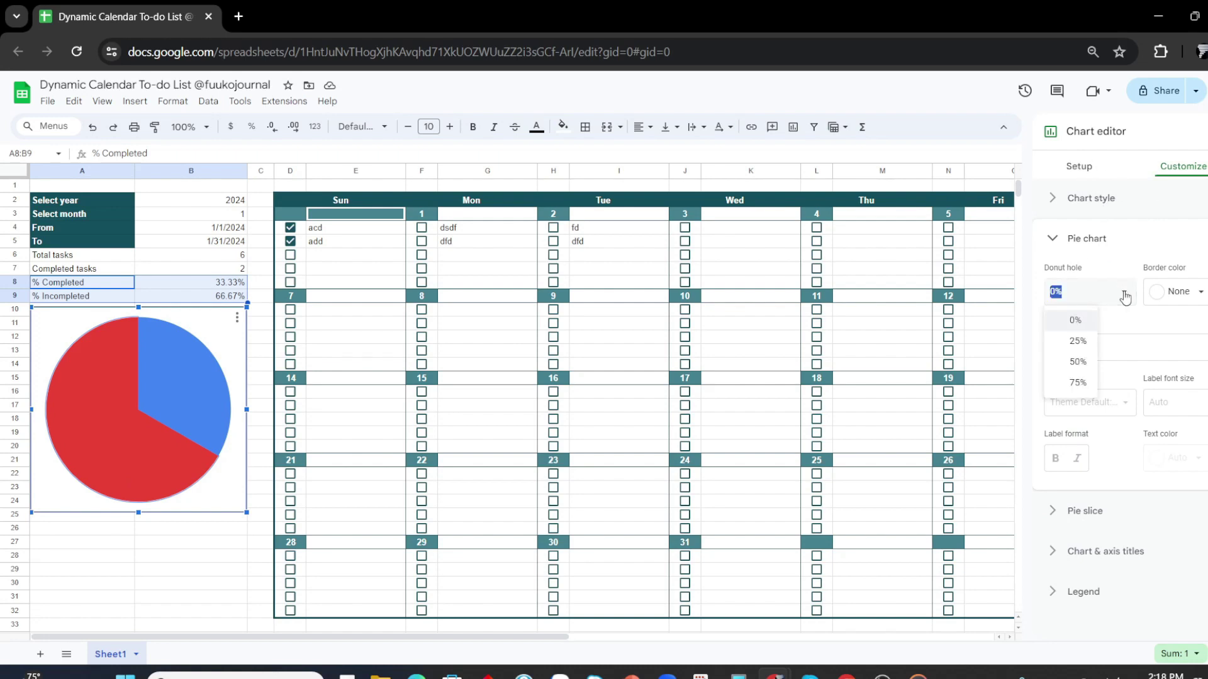
click(1088, 376)
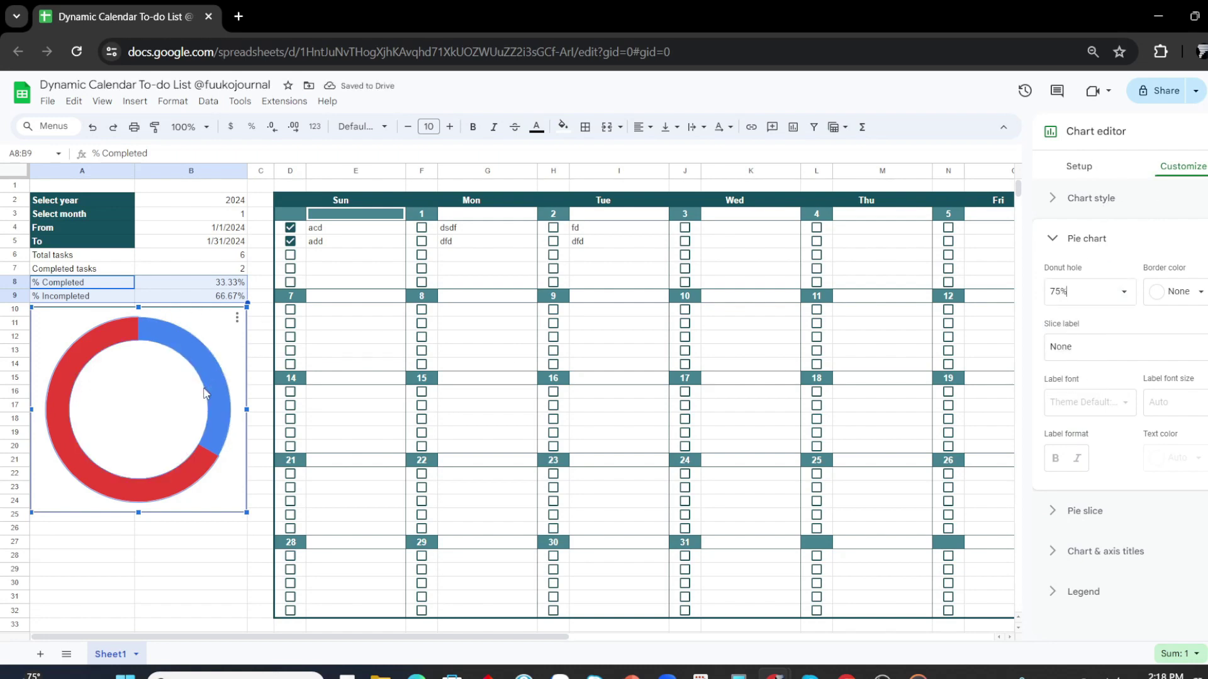
click(1074, 240)
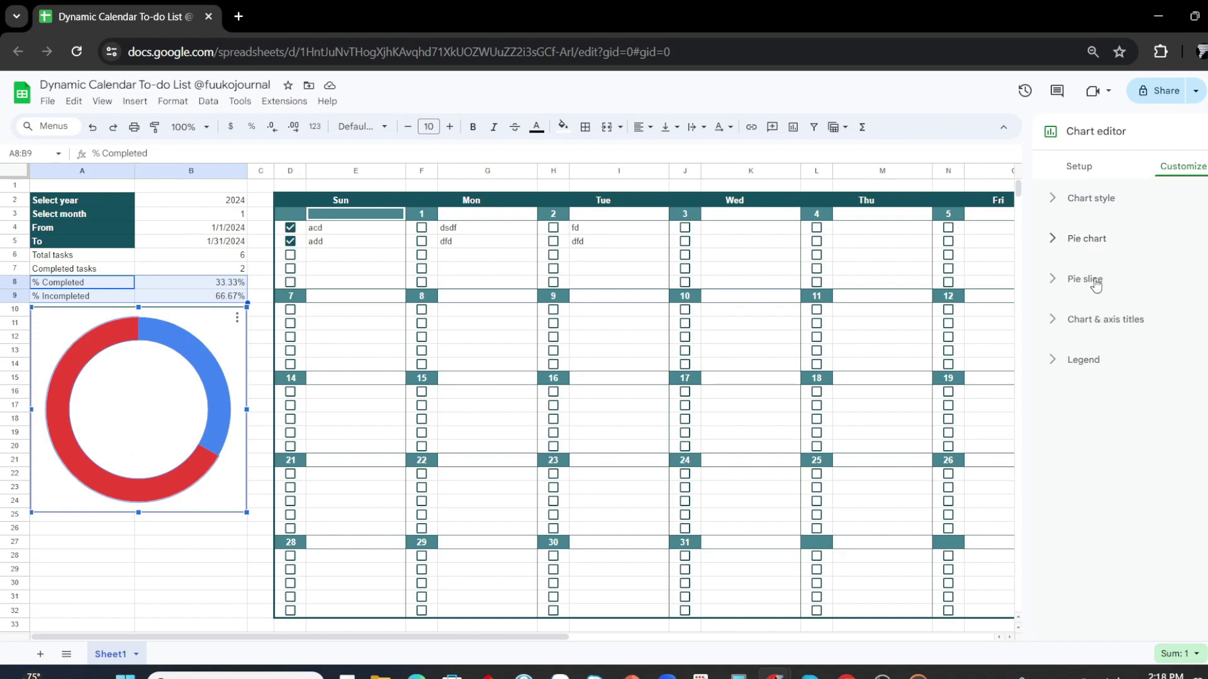
click(1095, 281)
click(1118, 322)
click(1097, 291)
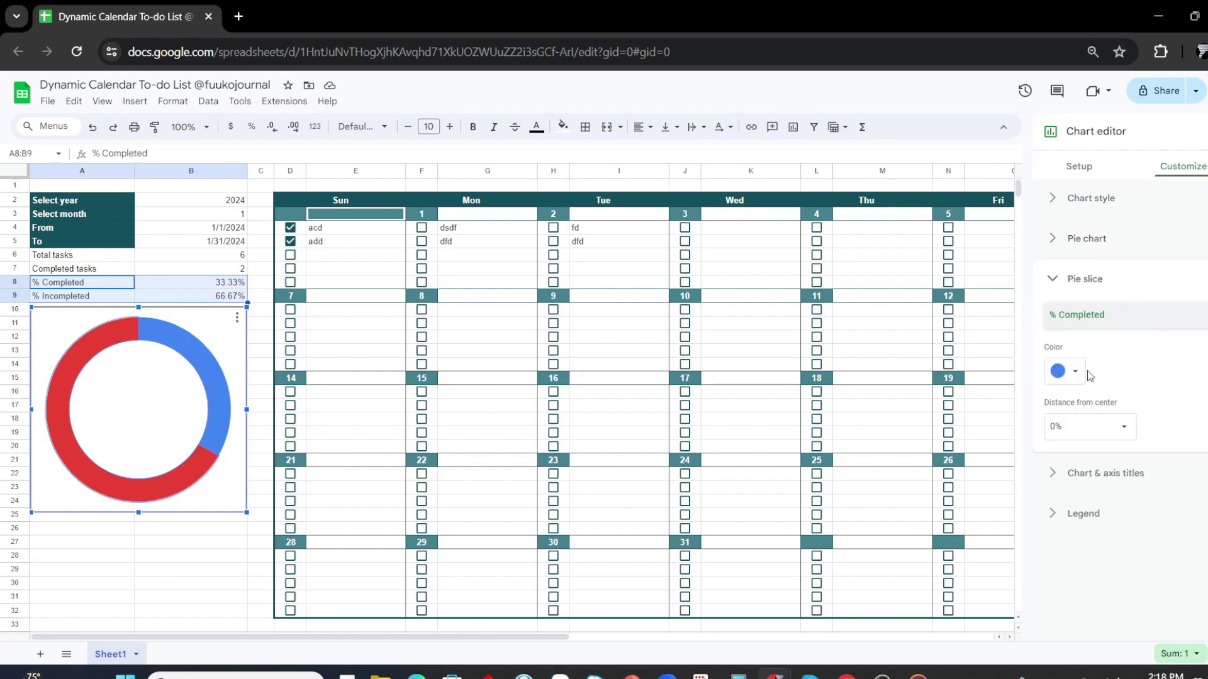
click(1065, 371)
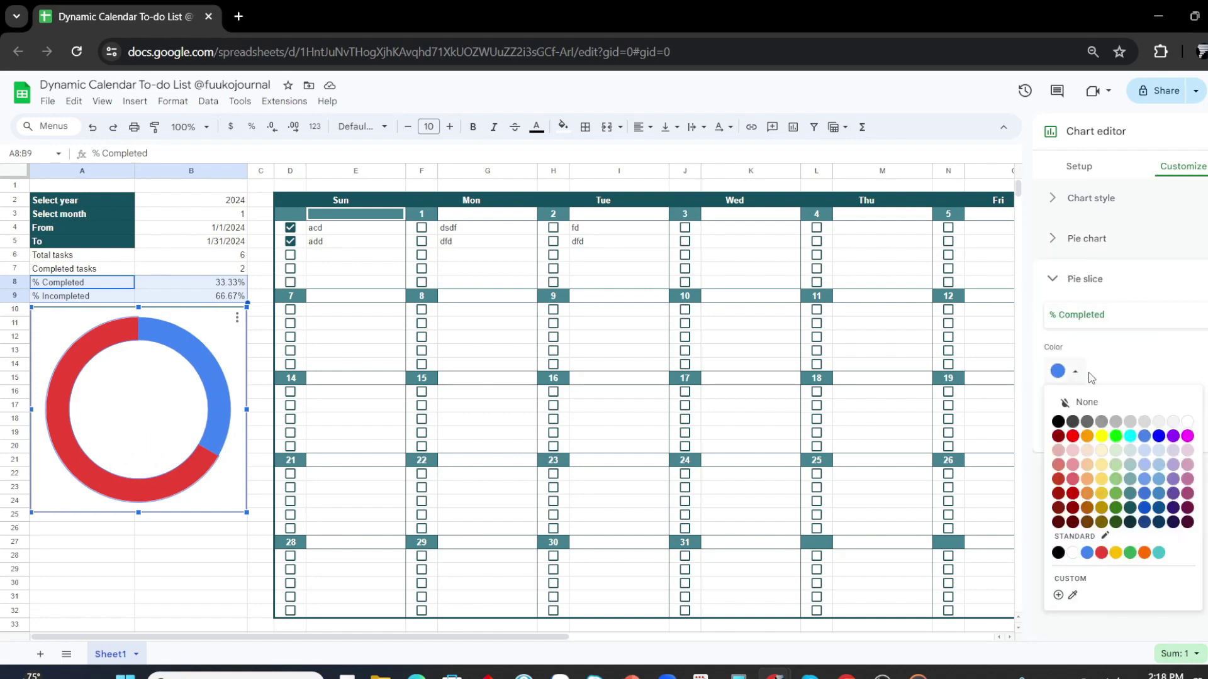
Colour the % Completed slice teal and the % Incompleted slice light grey.
click(1130, 507)
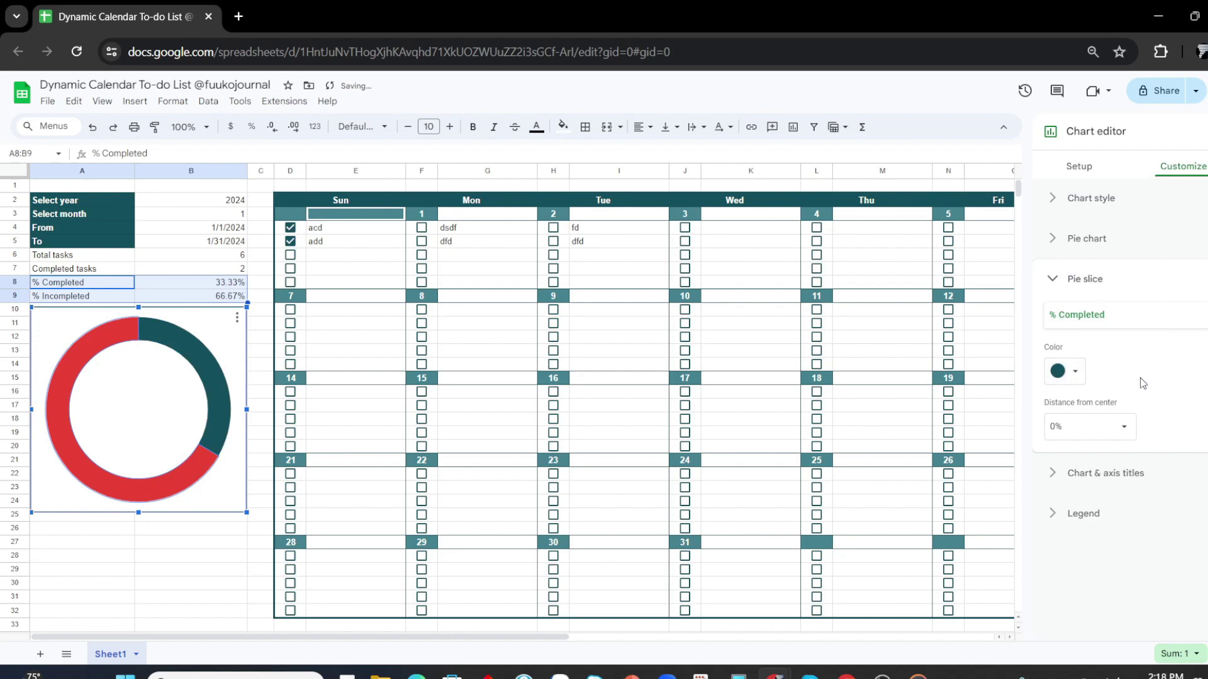
click(1075, 372)
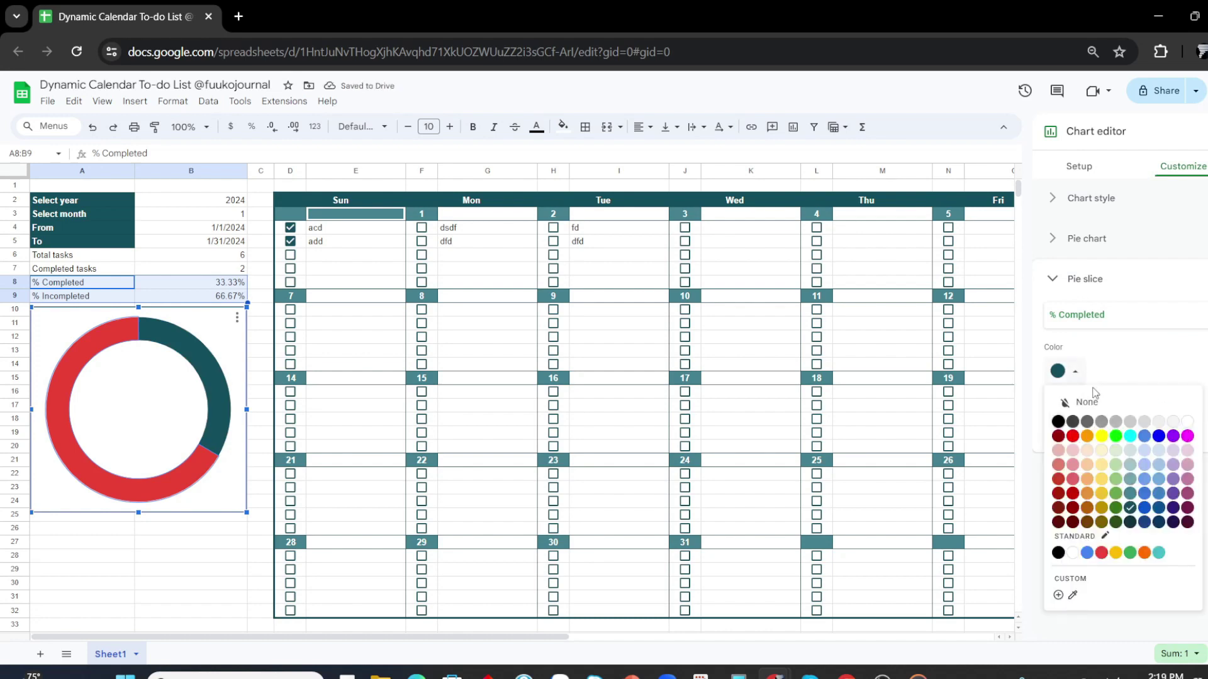
click(1129, 493)
click(1101, 315)
click(1119, 335)
click(1075, 373)
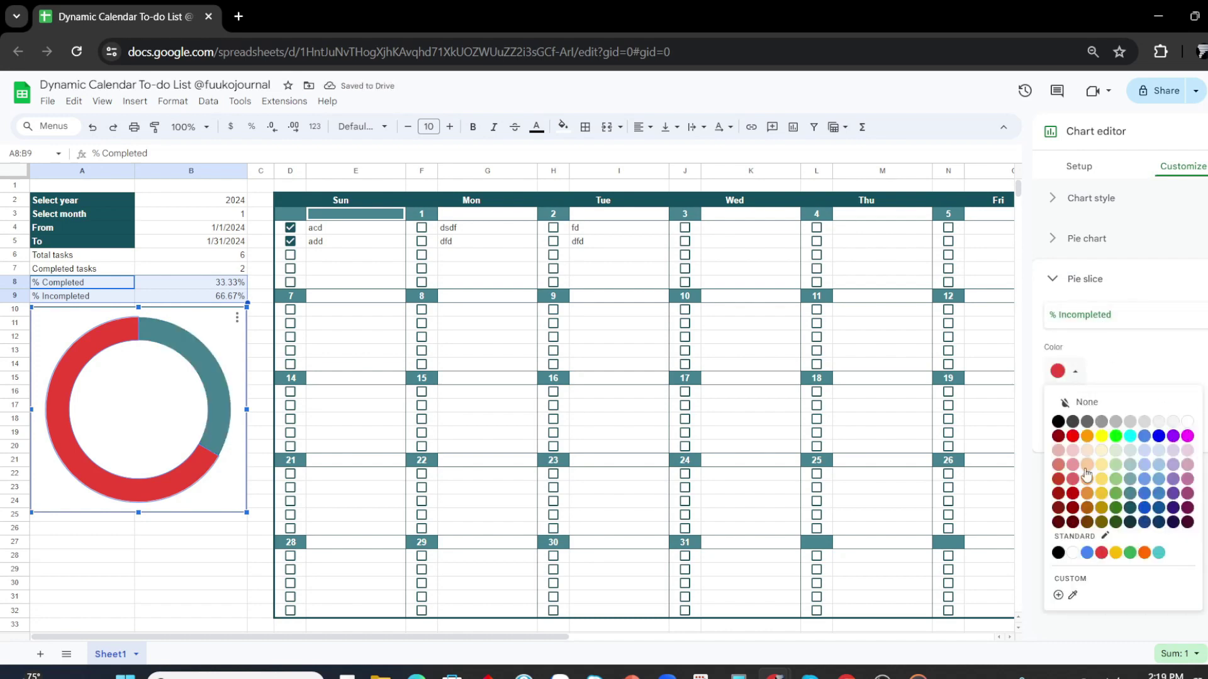
click(1132, 422)
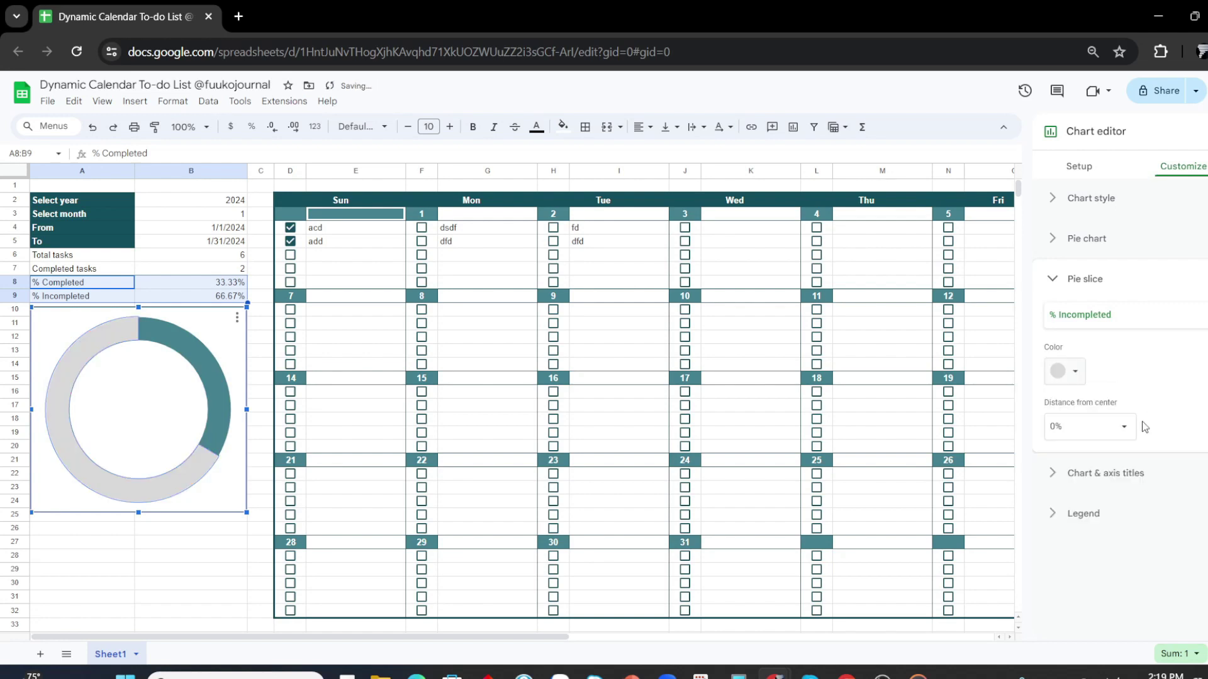
Set the chart legend position to Labeled so slices are labelled directly.
click(1063, 279)
click(1082, 319)
click(1082, 319)
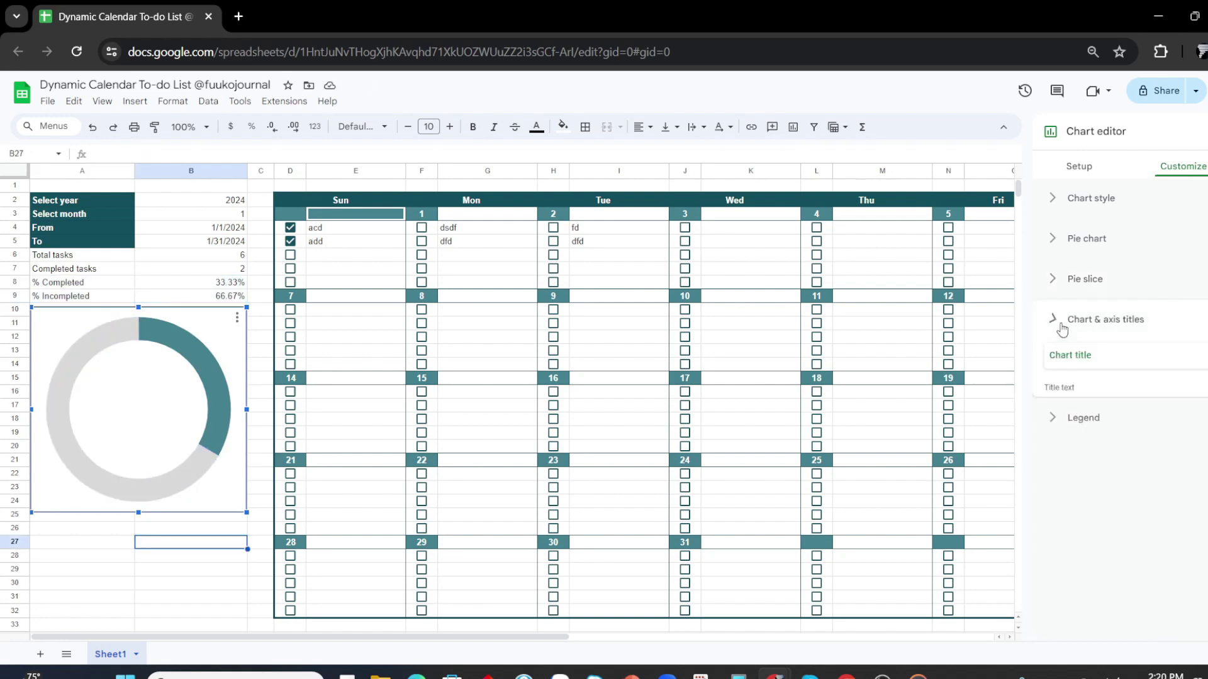
click(1055, 361)
click(1124, 415)
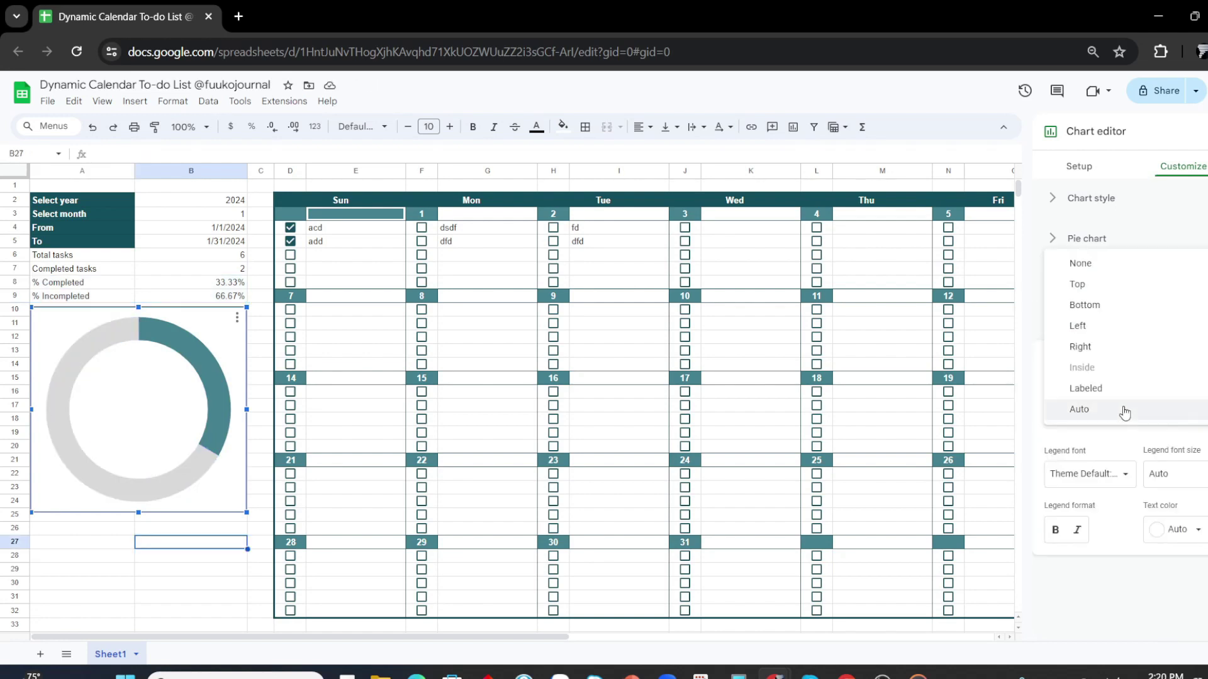
click(1118, 387)
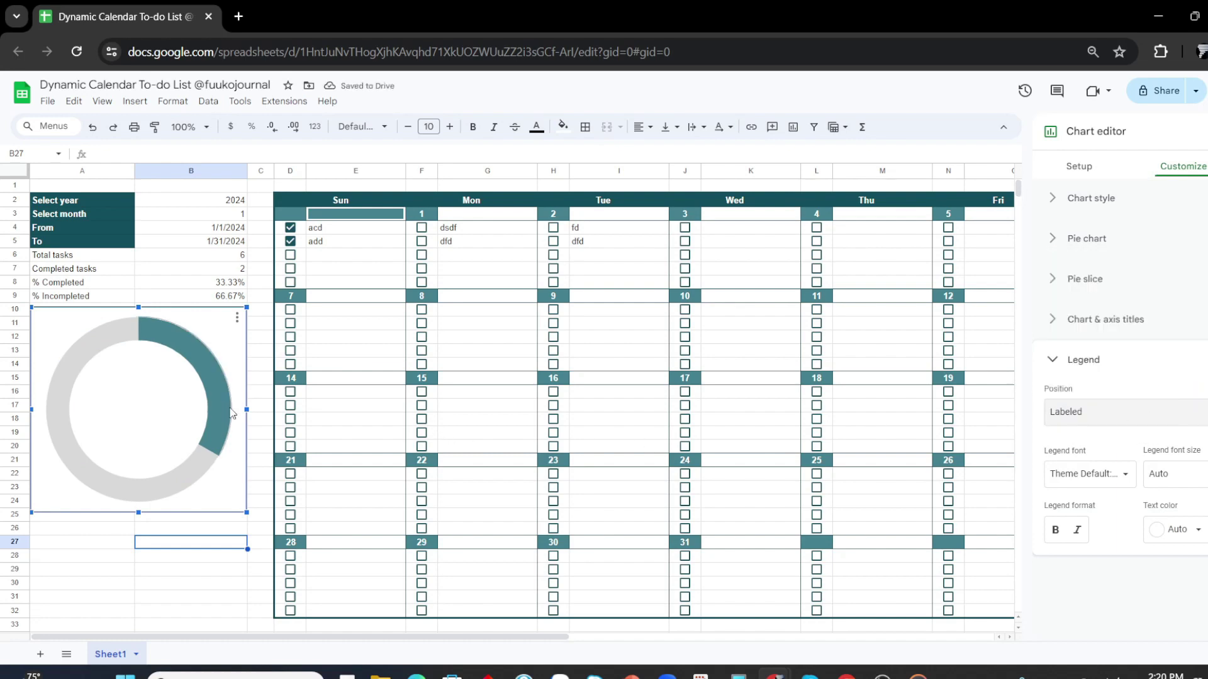
Widen columns A and B and stretch the donut chart wider so its slice labels show.
mouse_move(246, 410)
mouse_down()
mouse_move(354, 419)
mouse_move(249, 412)
mouse_move(264, 394)
mouse_up()
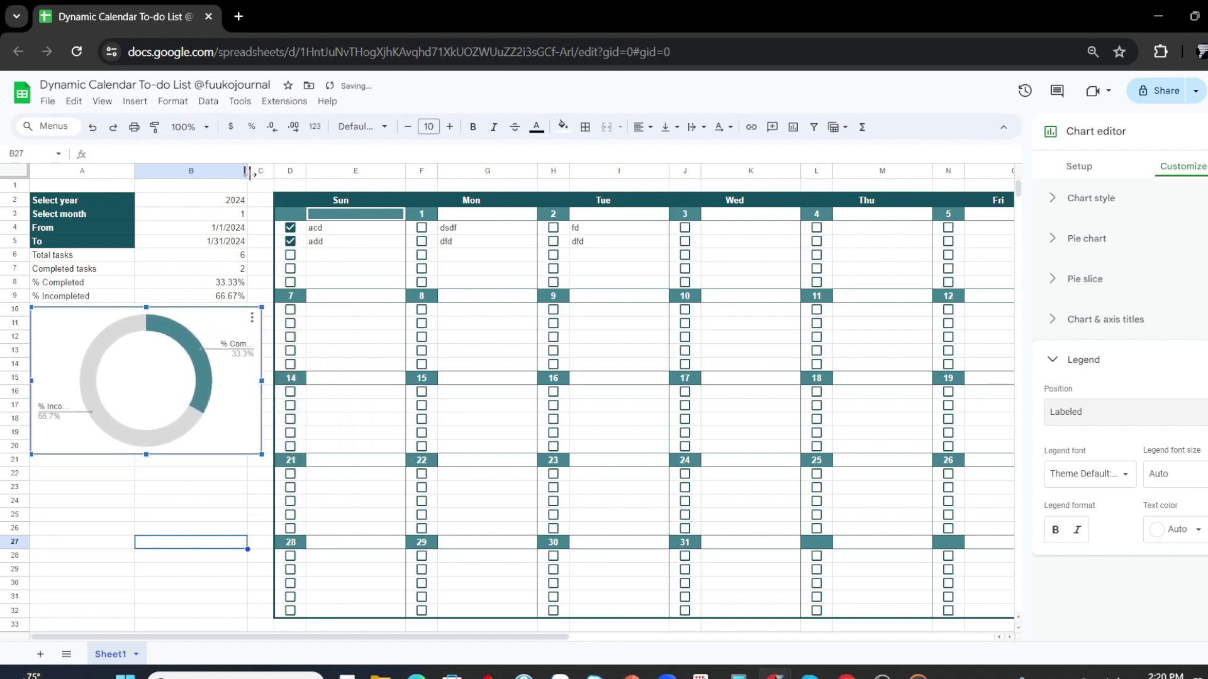
drag(247, 171, 269, 171)
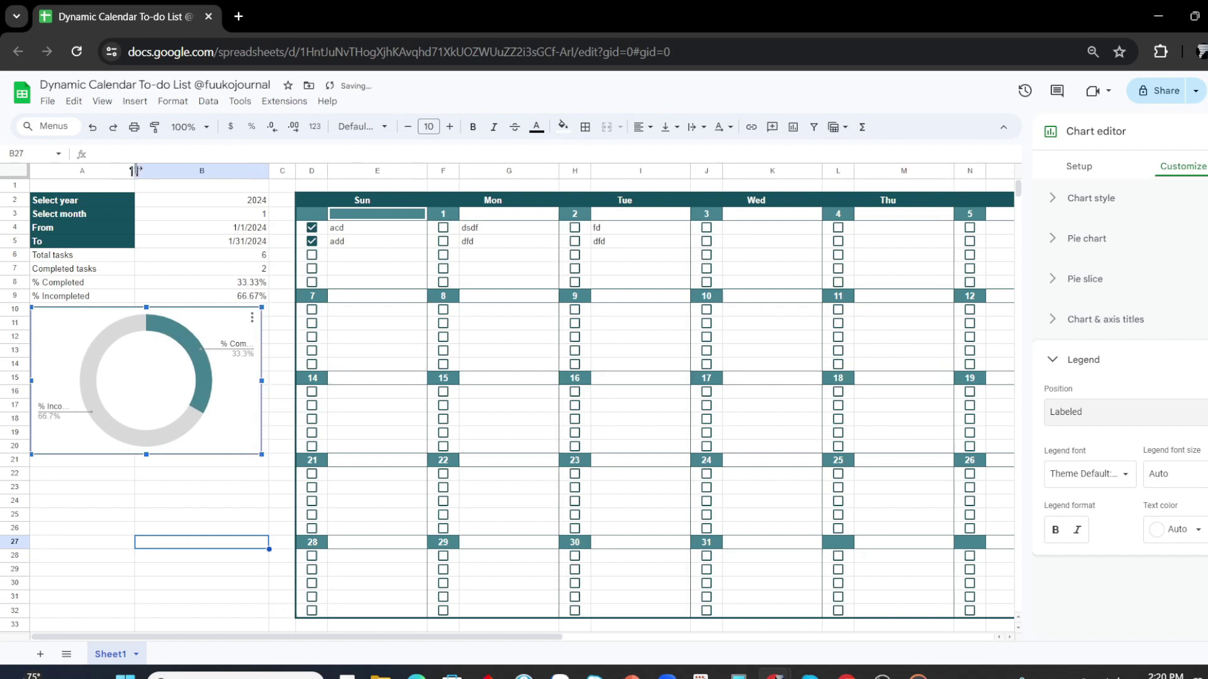
drag(135, 170, 147, 171)
drag(263, 389, 283, 389)
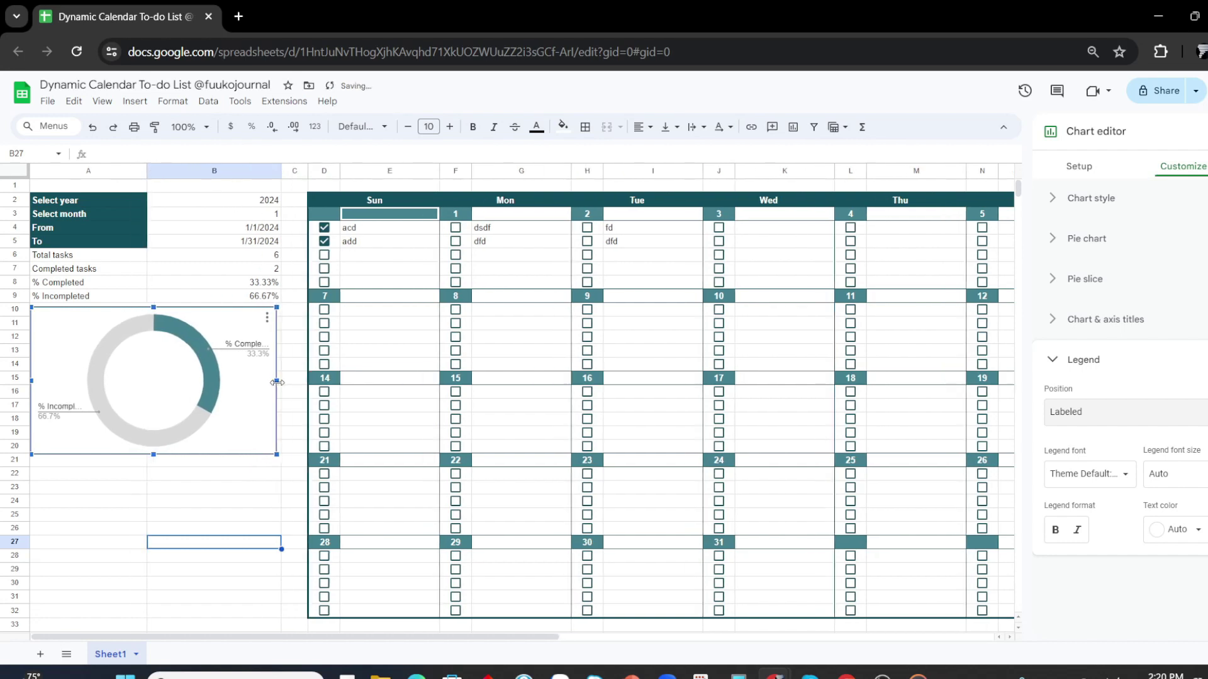
drag(148, 171, 173, 172)
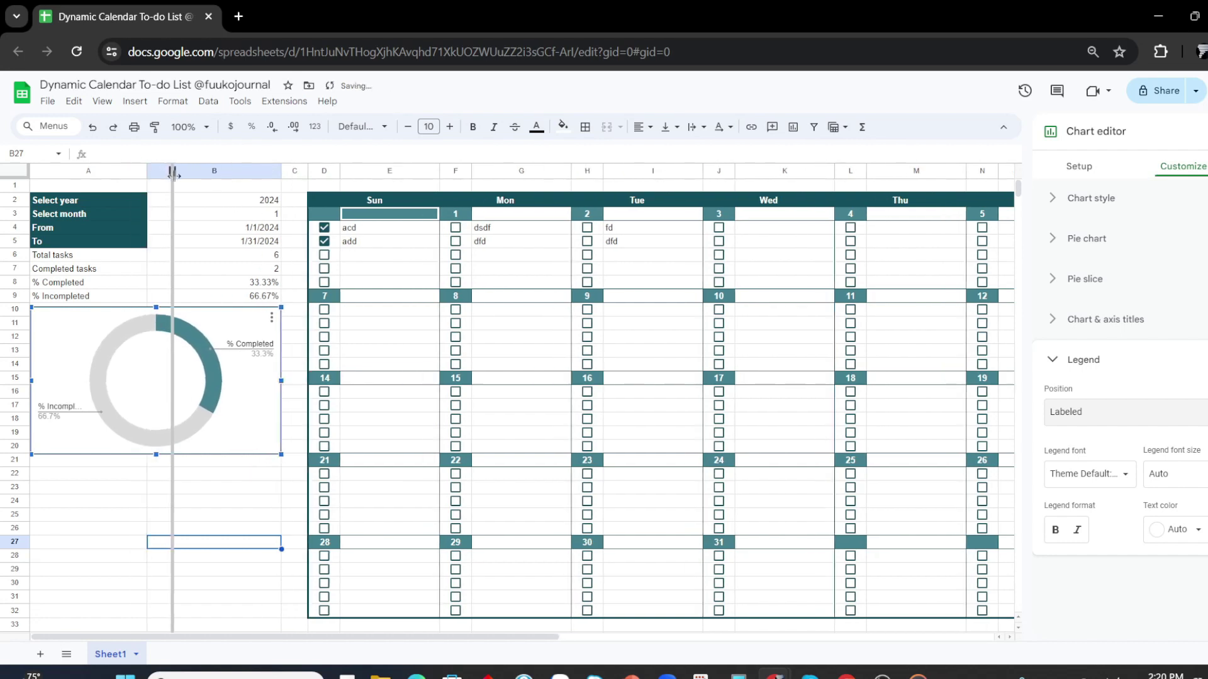
drag(286, 384, 311, 384)
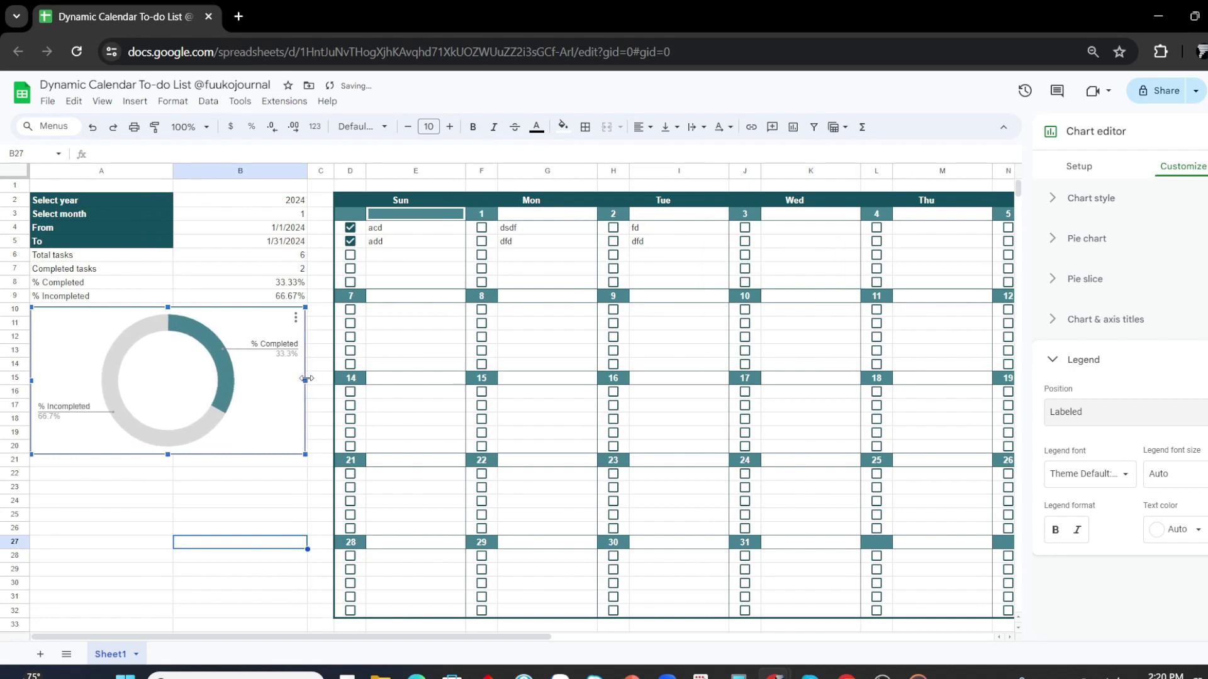
click(179, 502)
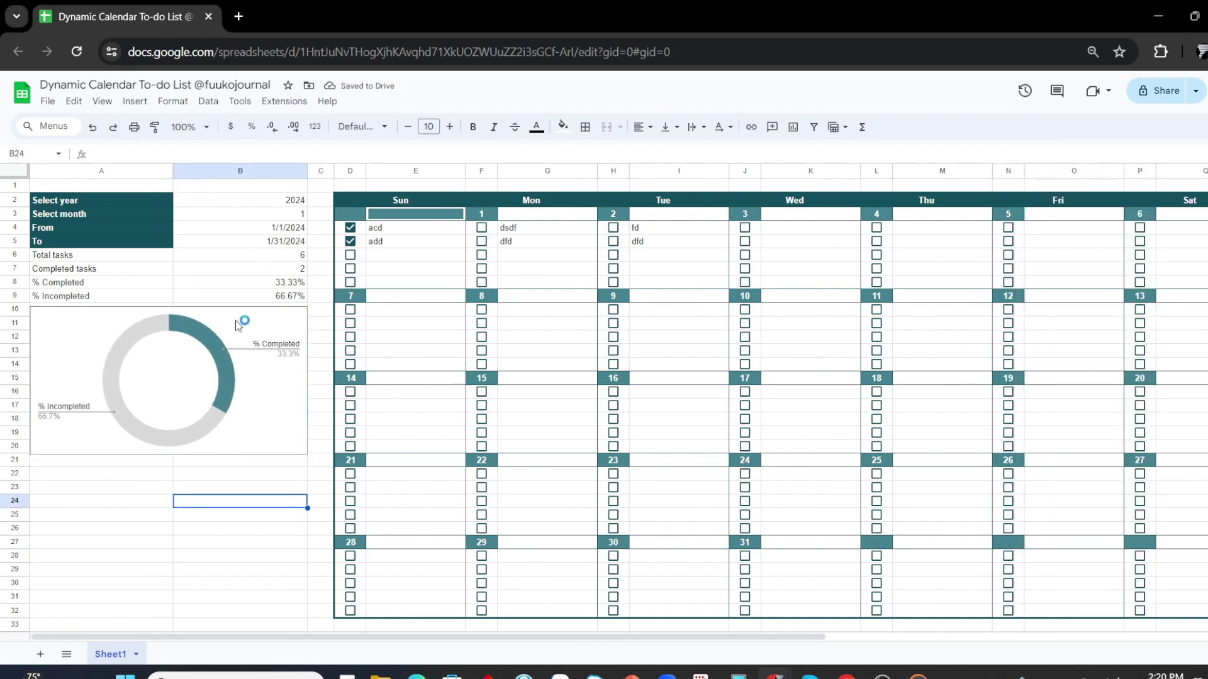
Move the chart up under the summary table, make it taller, and set its border color to None.
drag(246, 320, 246, 293)
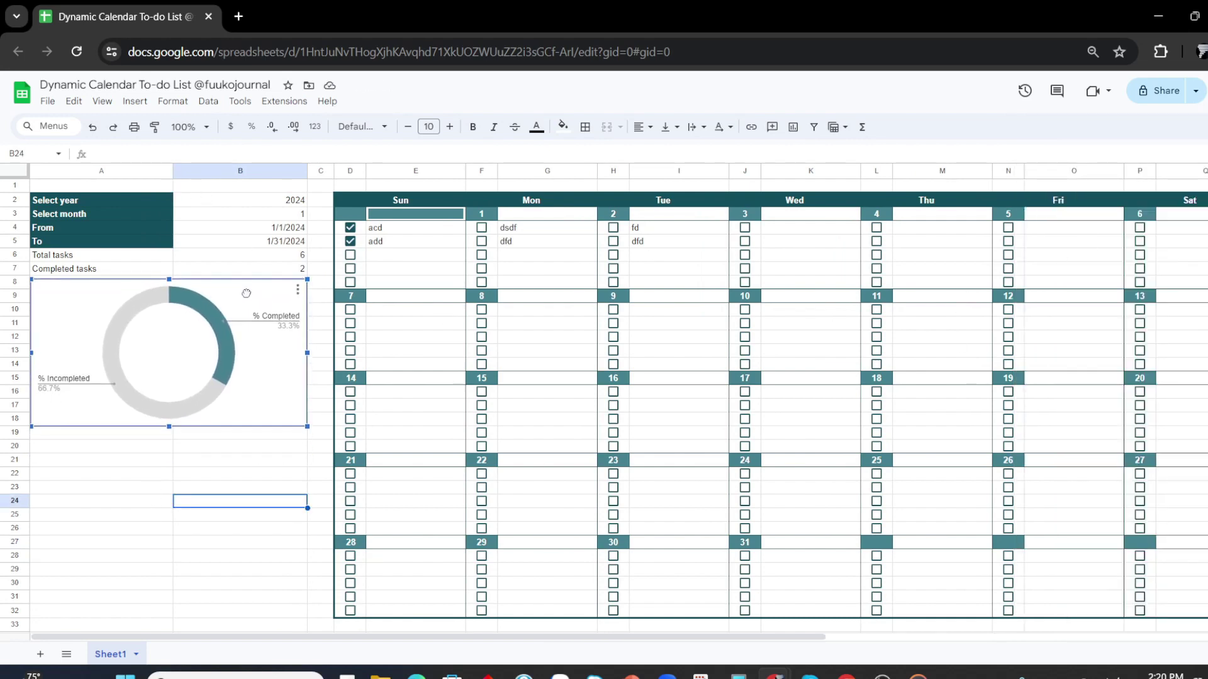
drag(169, 427, 169, 442)
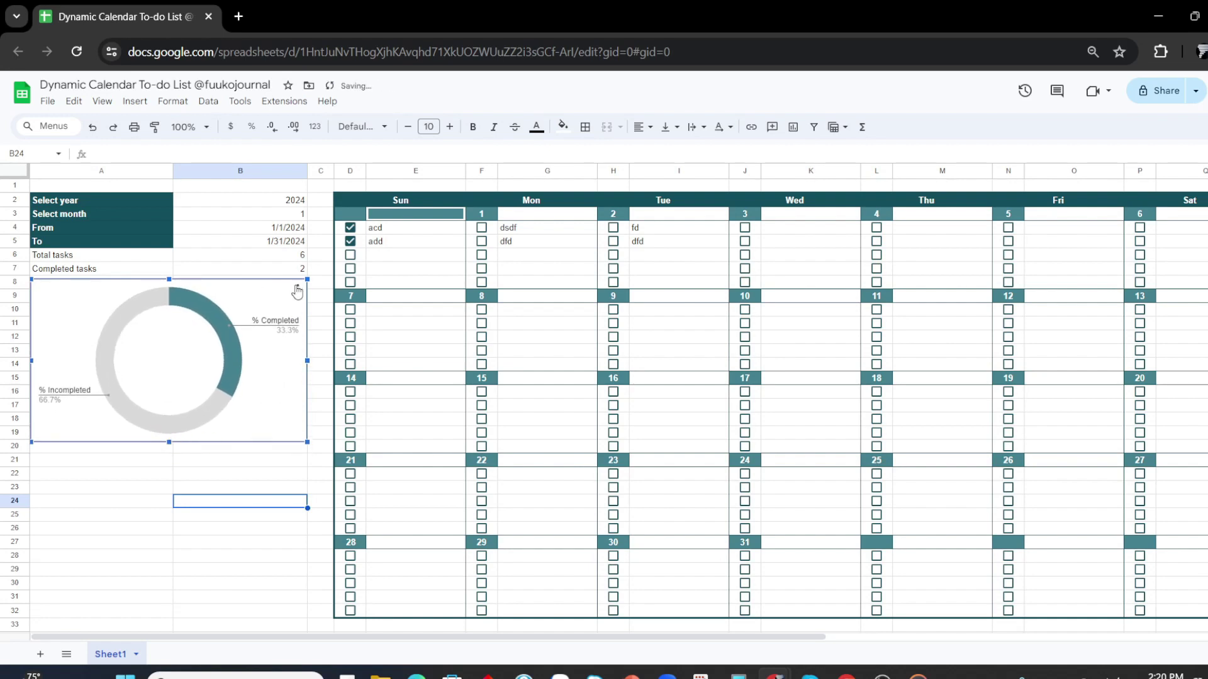
click(297, 289)
click(341, 304)
click(1172, 168)
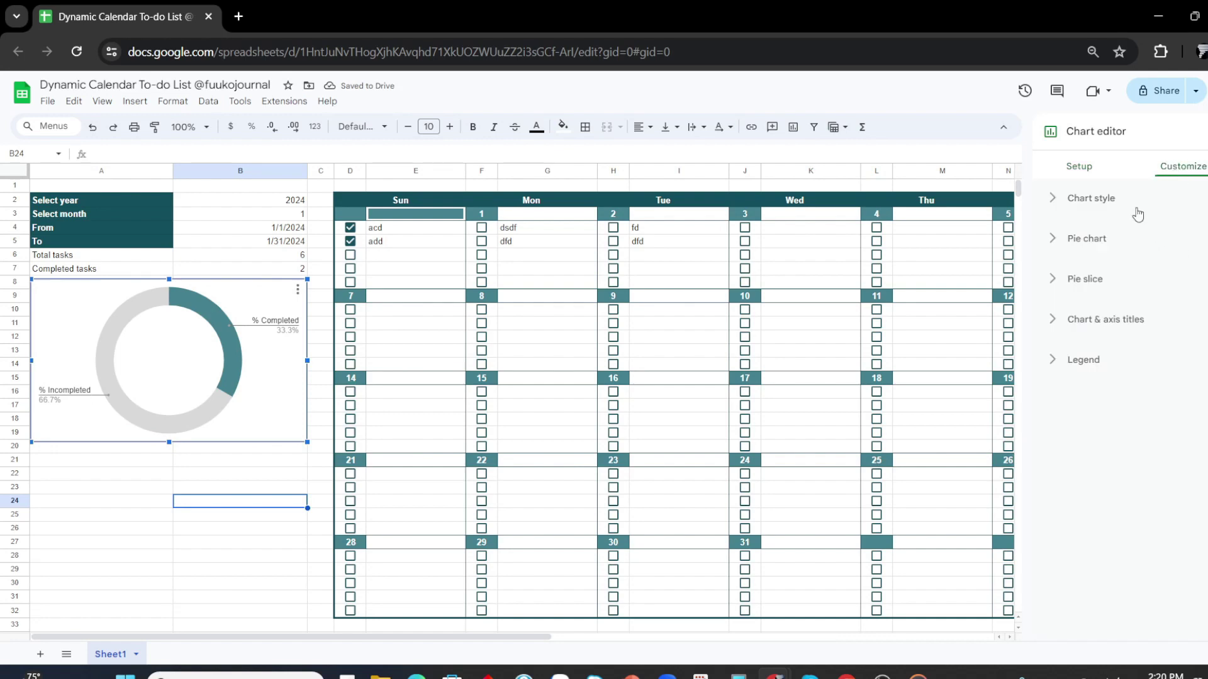
click(1108, 198)
click(1072, 304)
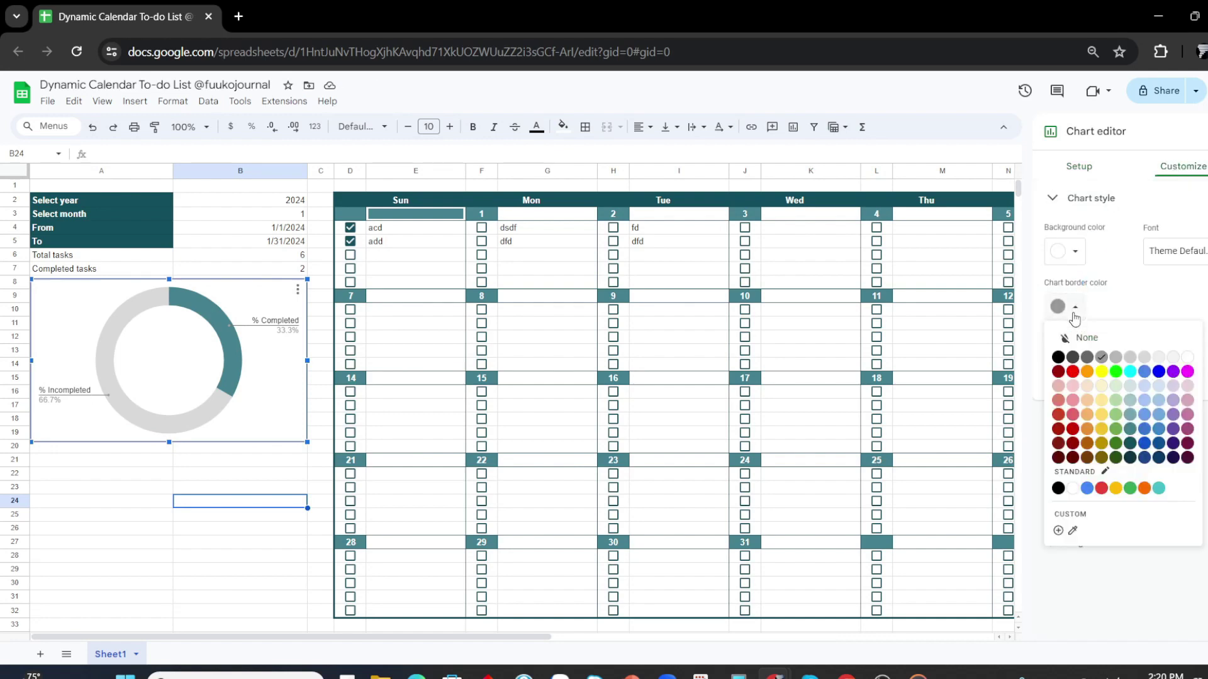
click(1092, 337)
click(169, 543)
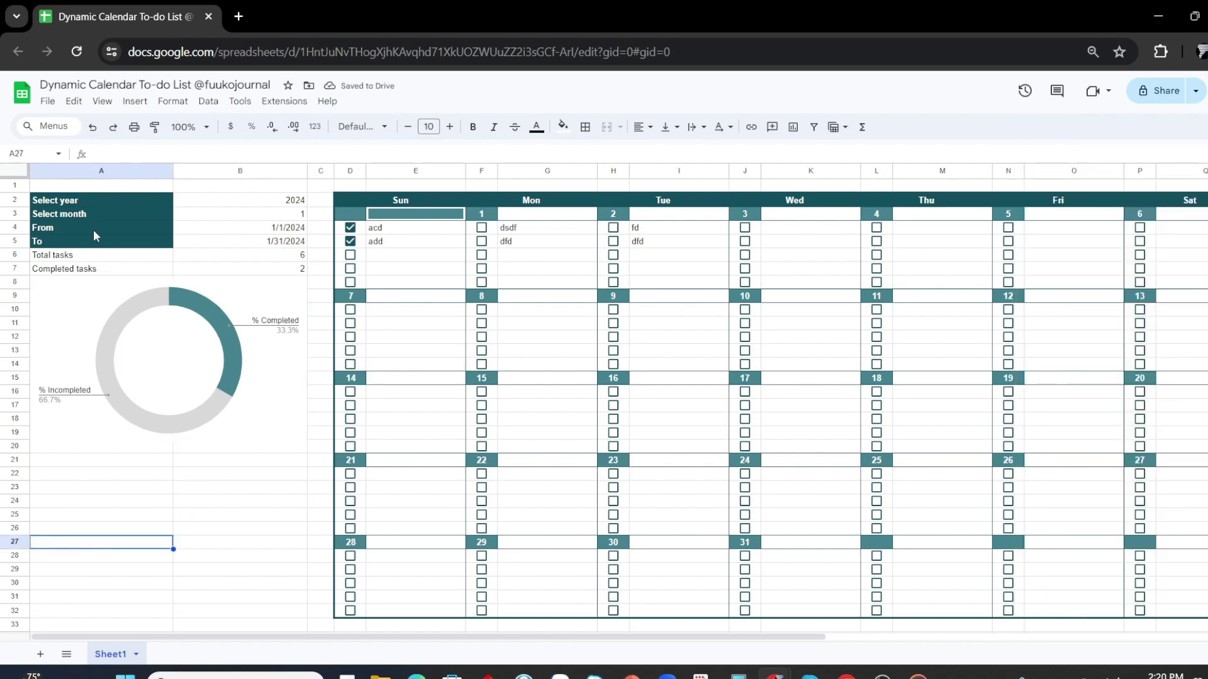
Paint-format the teal bold label style from A4:A5 onto the Total and Completed labels A6:A7.
drag(93, 229, 96, 243)
click(154, 126)
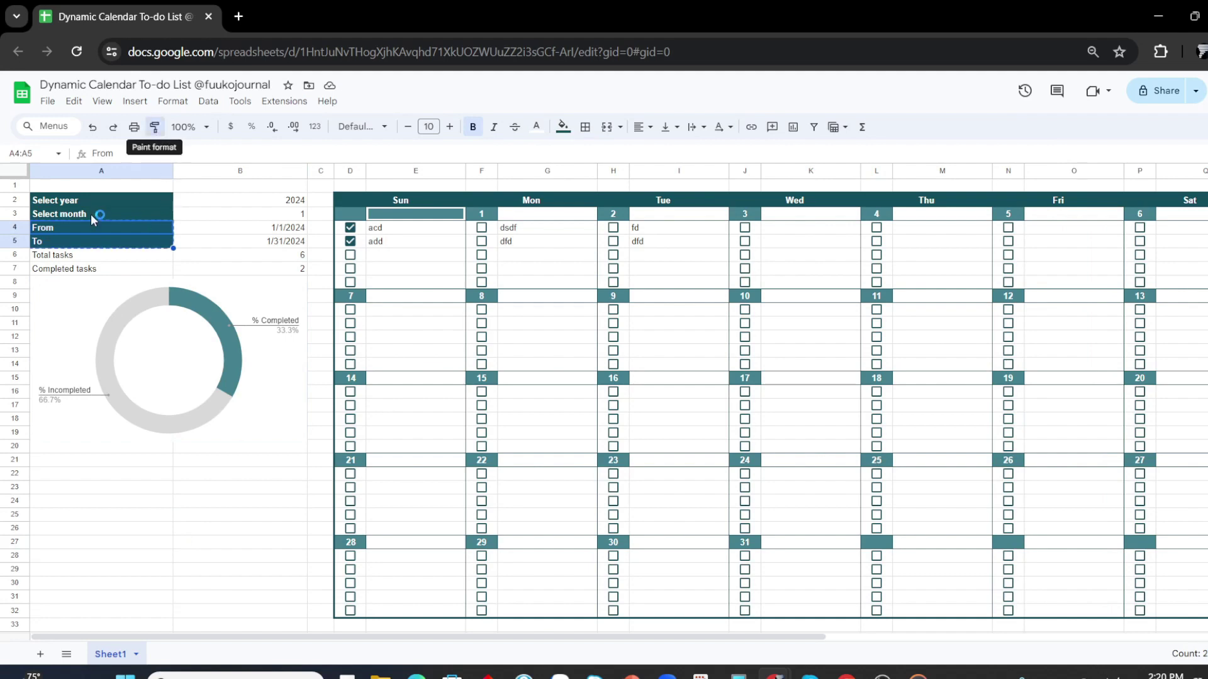
click(93, 255)
click(167, 516)
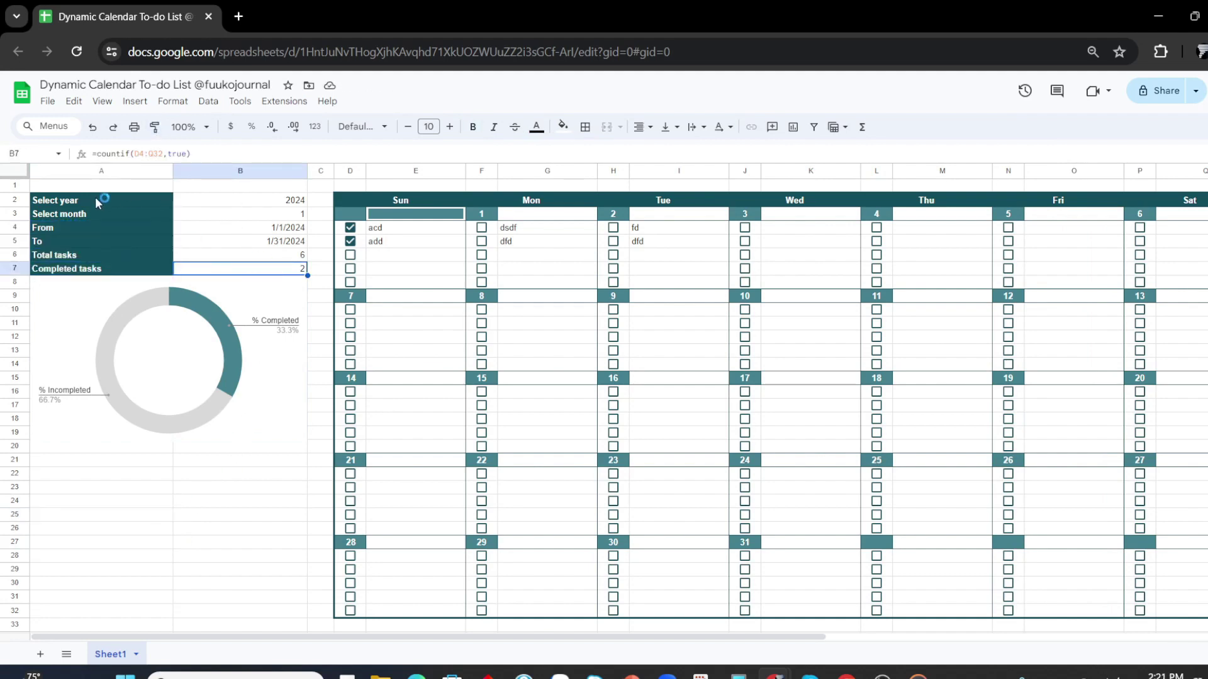
Apply outer and inner borders with a chosen line style to the summary table A2:B7.
drag(96, 198, 270, 269)
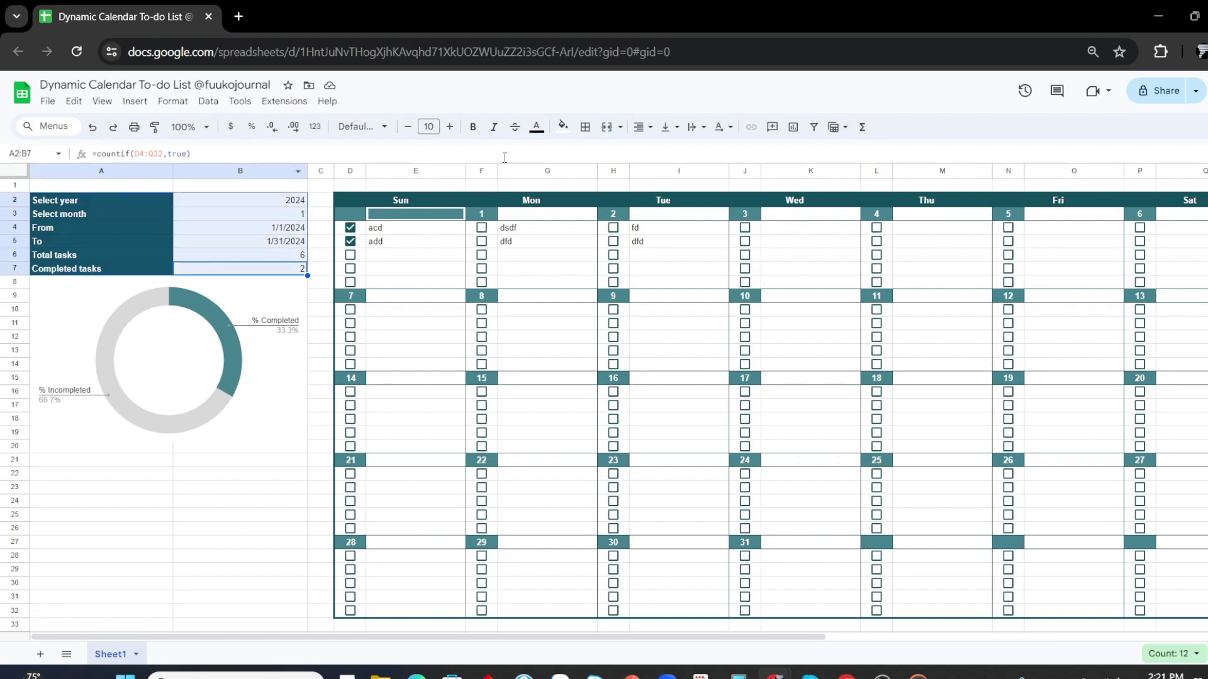
click(585, 126)
click(681, 154)
click(615, 155)
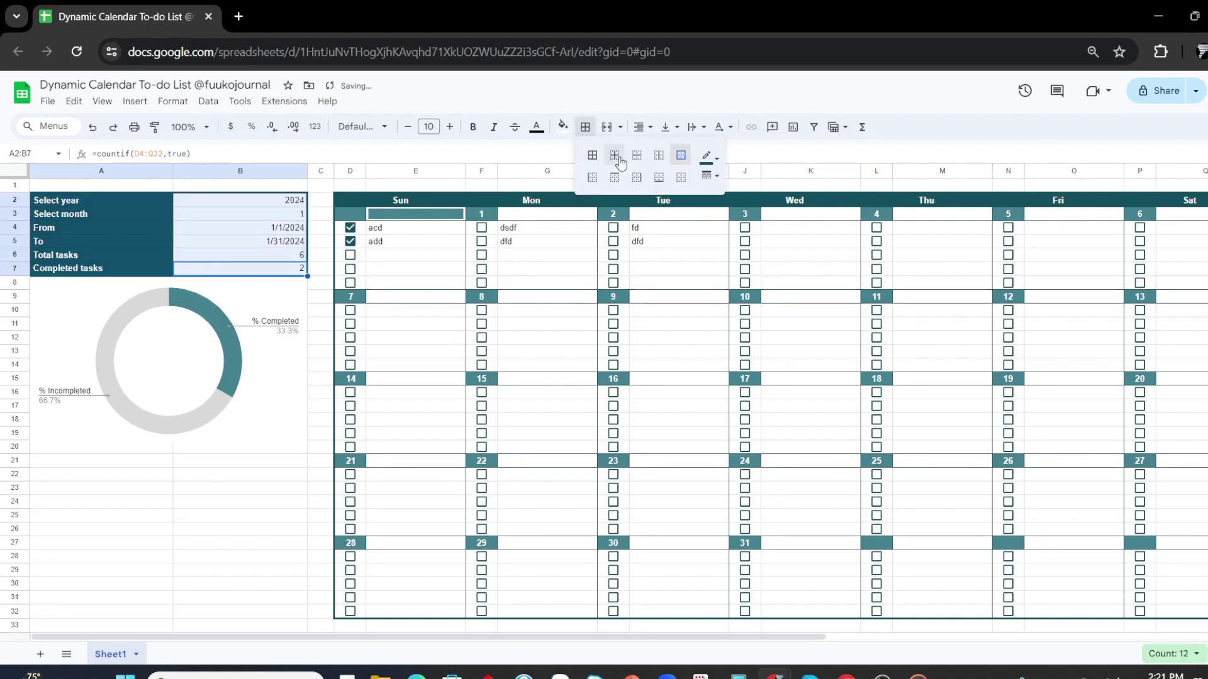
click(716, 171)
click(736, 214)
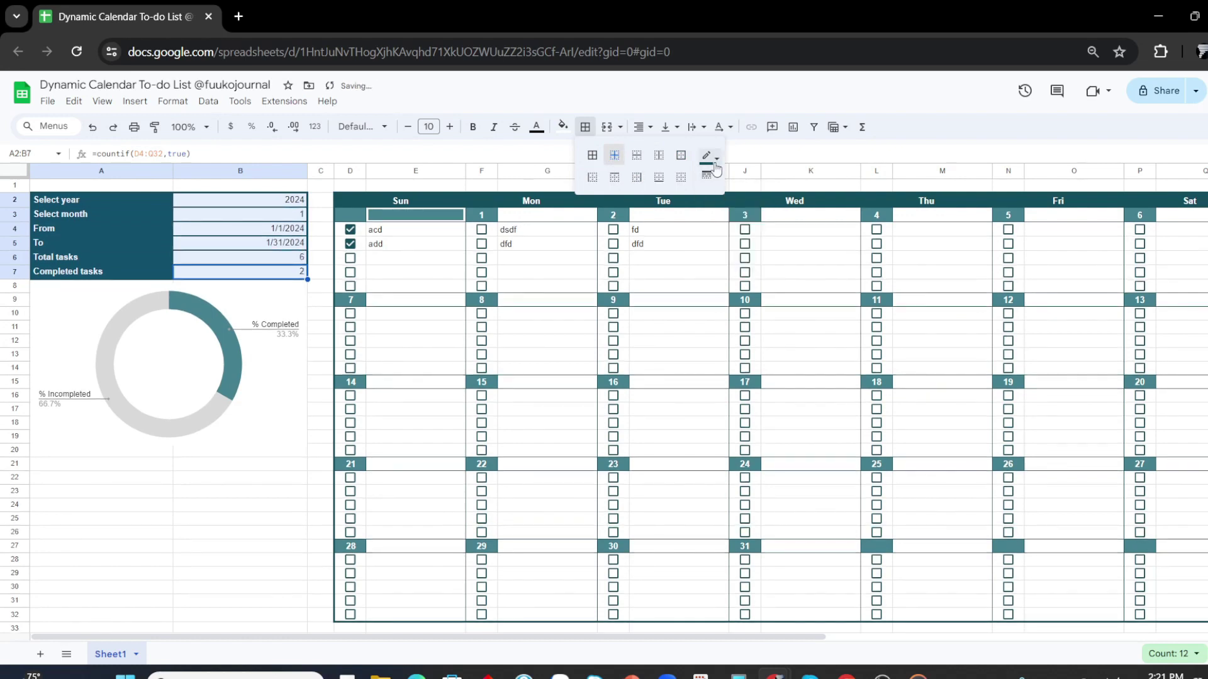
click(716, 175)
click(736, 198)
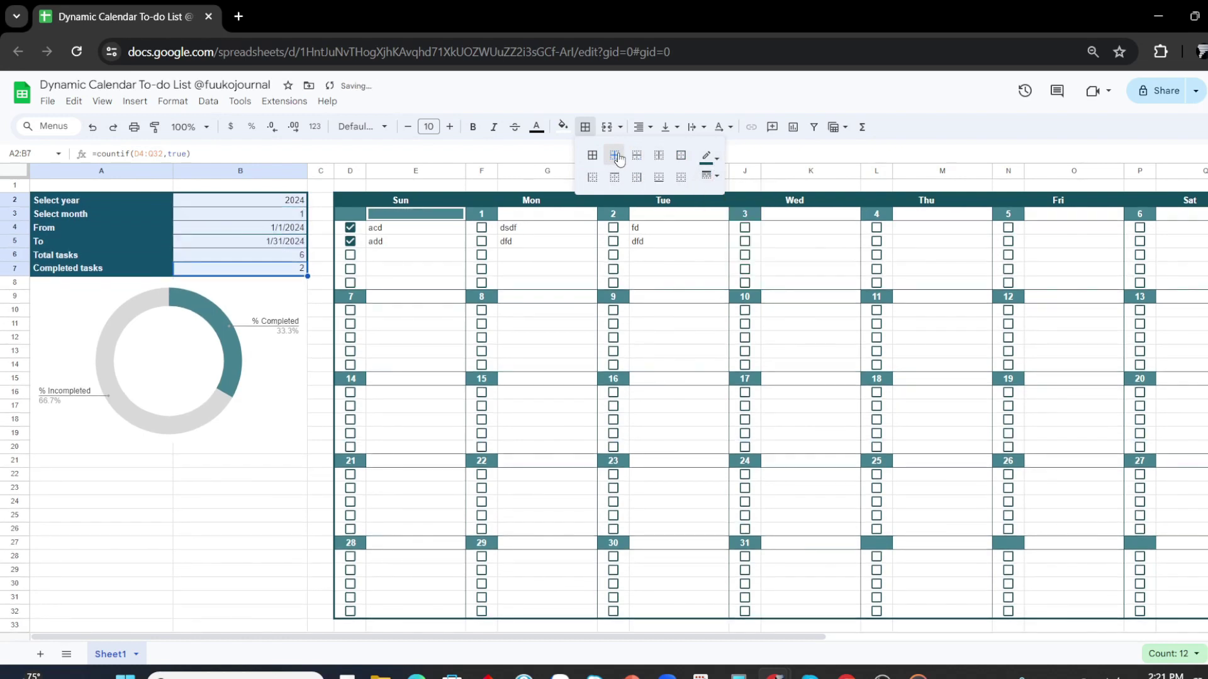
click(189, 503)
click(144, 506)
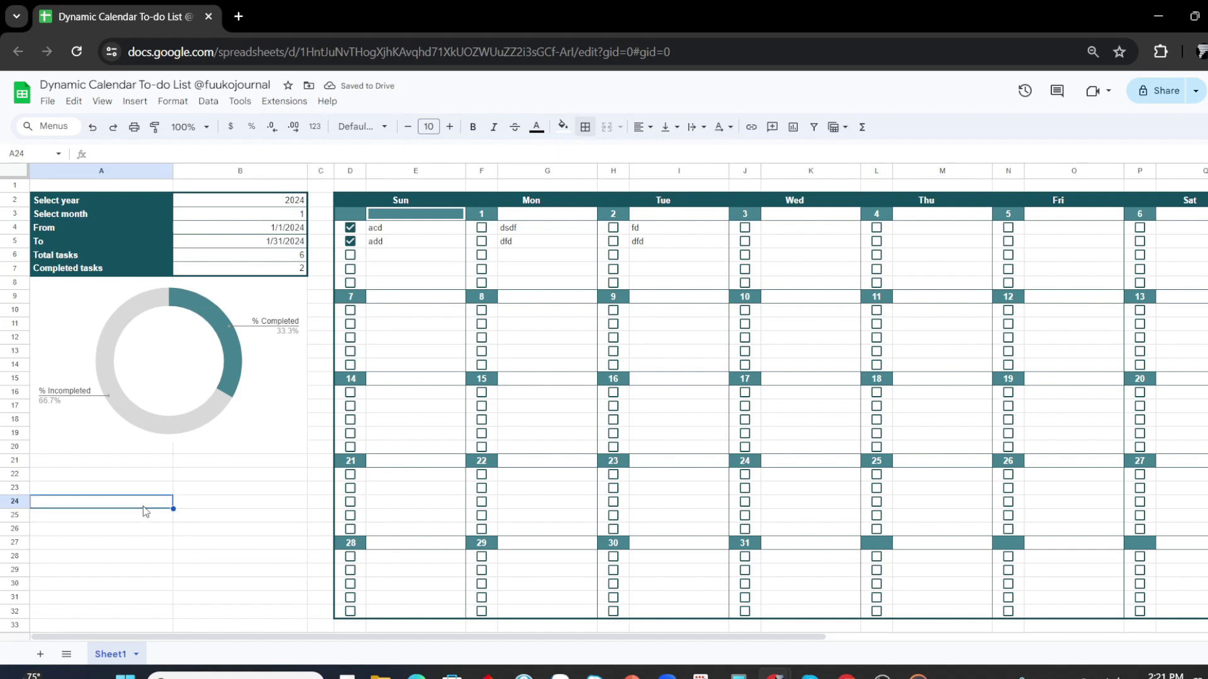
Hide the sheet's gridlines.
click(134, 101)
mouse_move(154, 144)
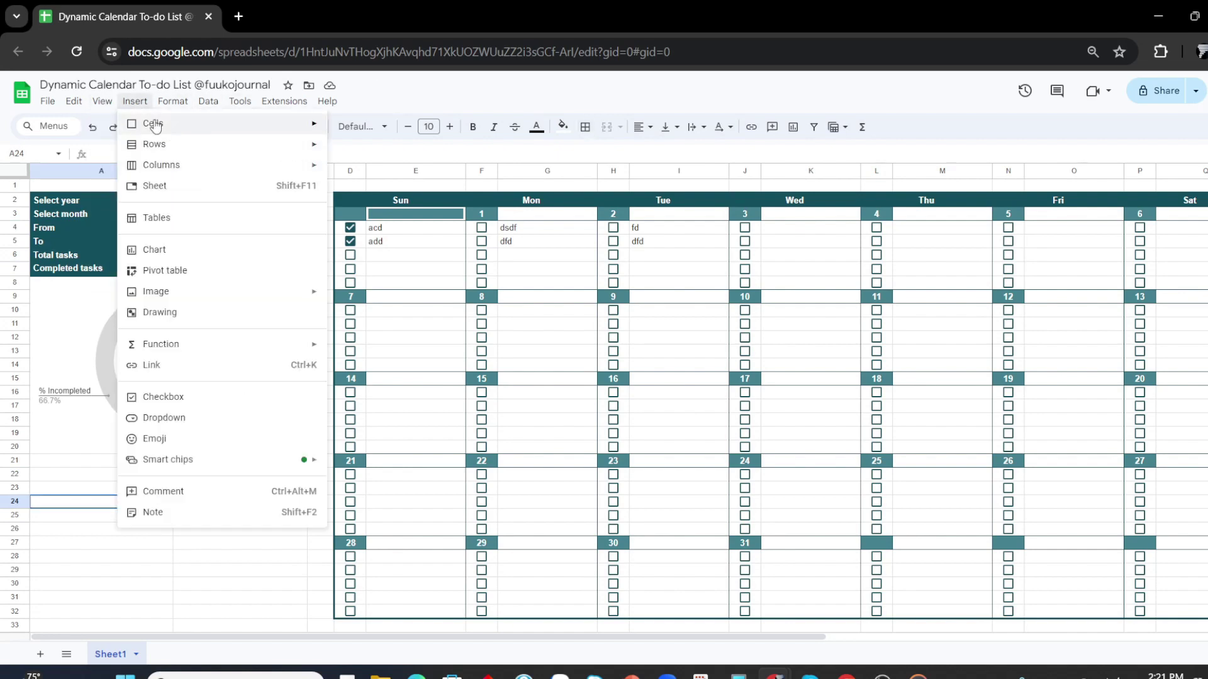
click(385, 147)
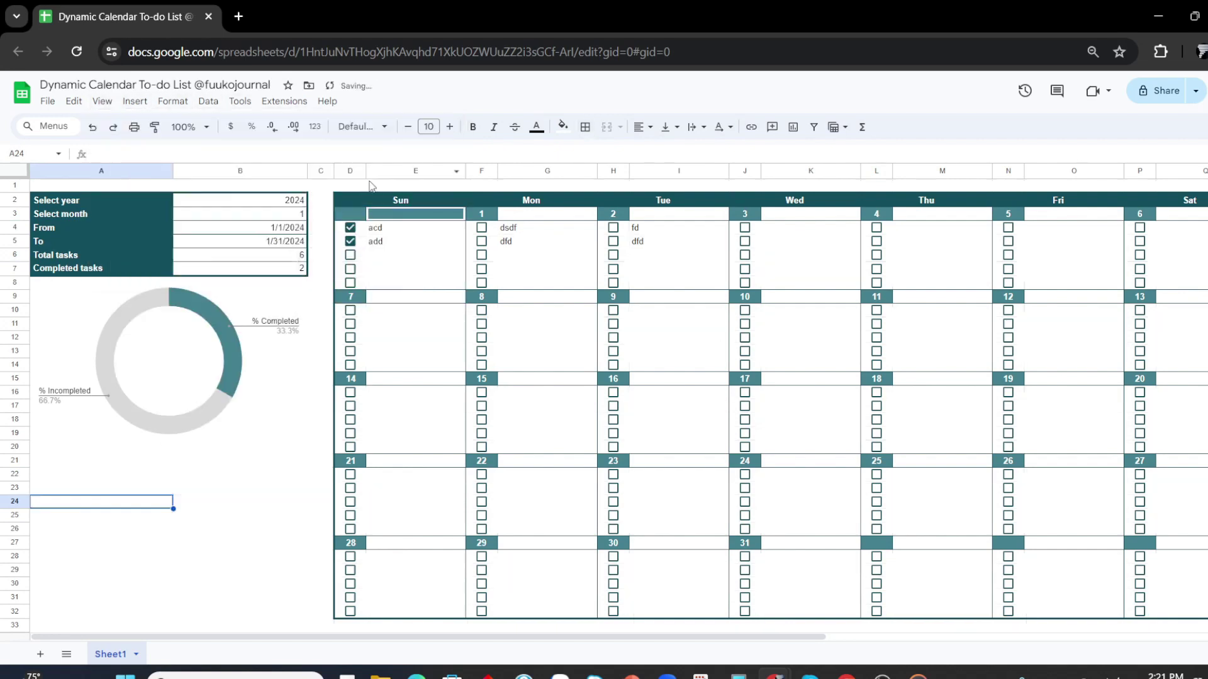
click(246, 493)
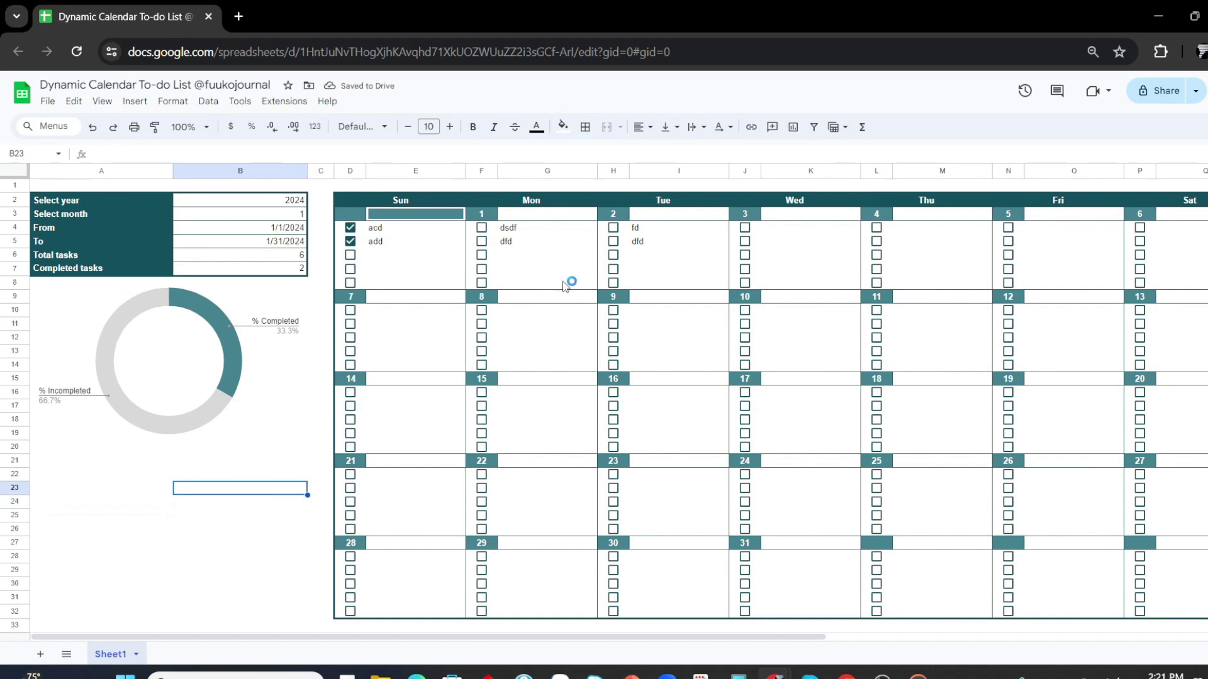
Clear the Sunday tasks acd and add, then tick dsdf so the chart shows 25% completed.
drag(706, 637, 742, 639)
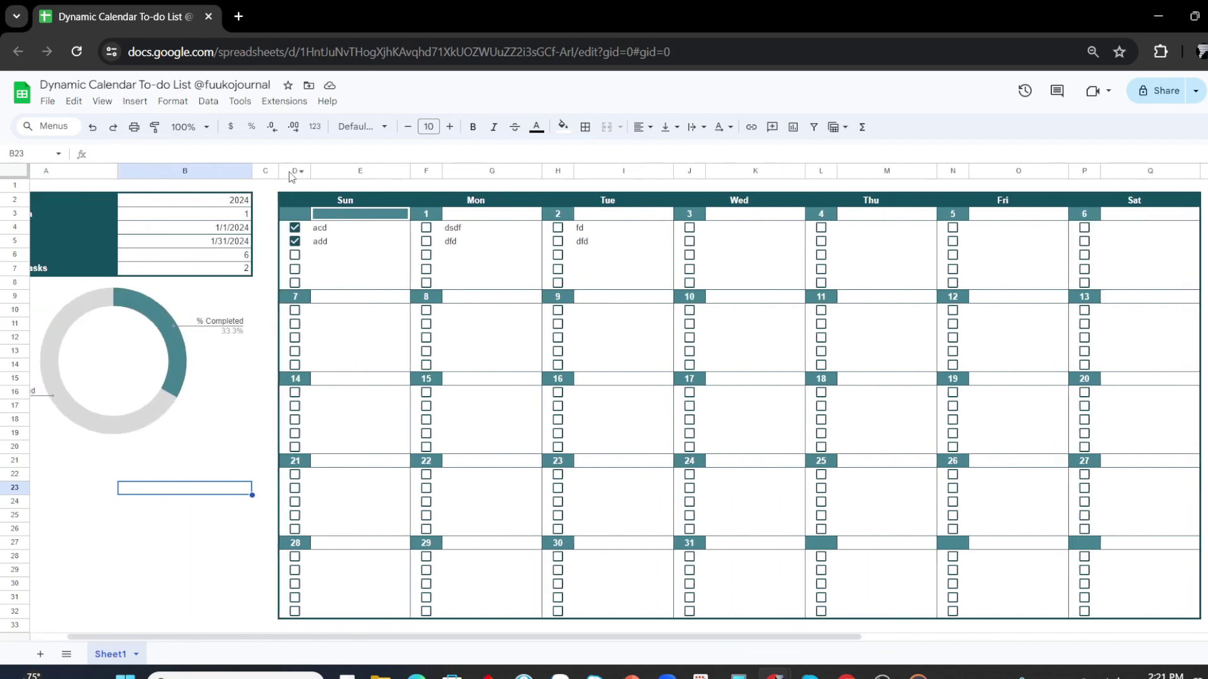
drag(279, 171, 275, 171)
click(422, 228)
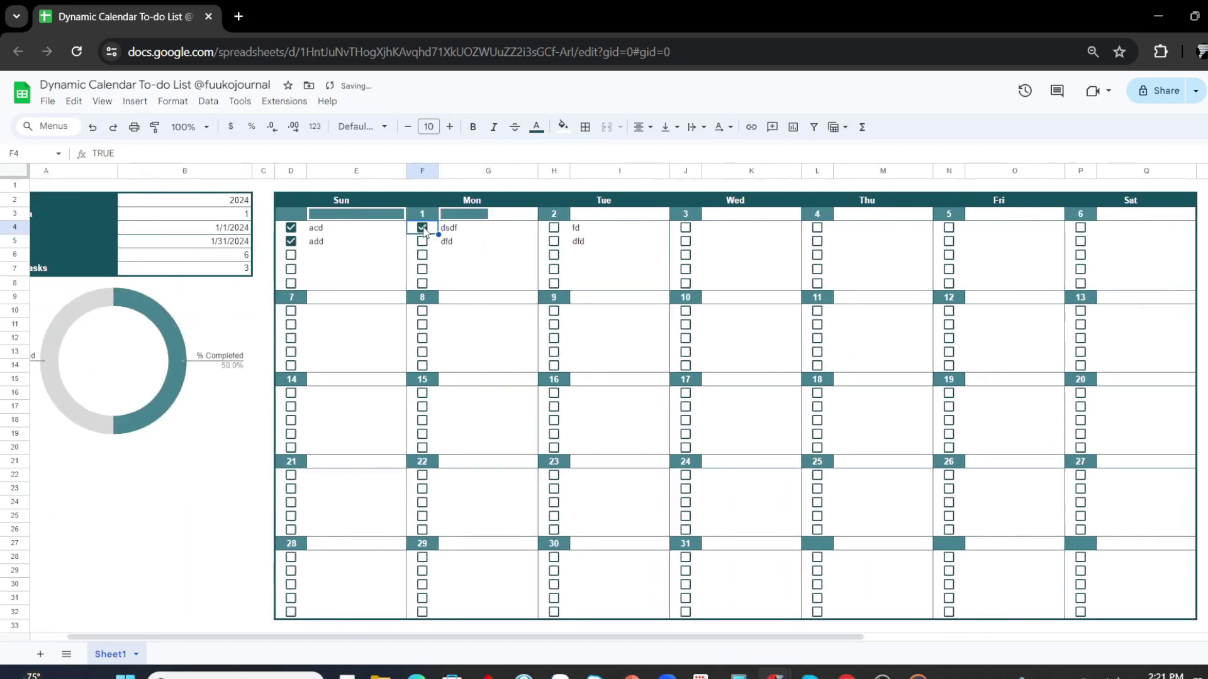
click(423, 229)
drag(428, 637, 390, 637)
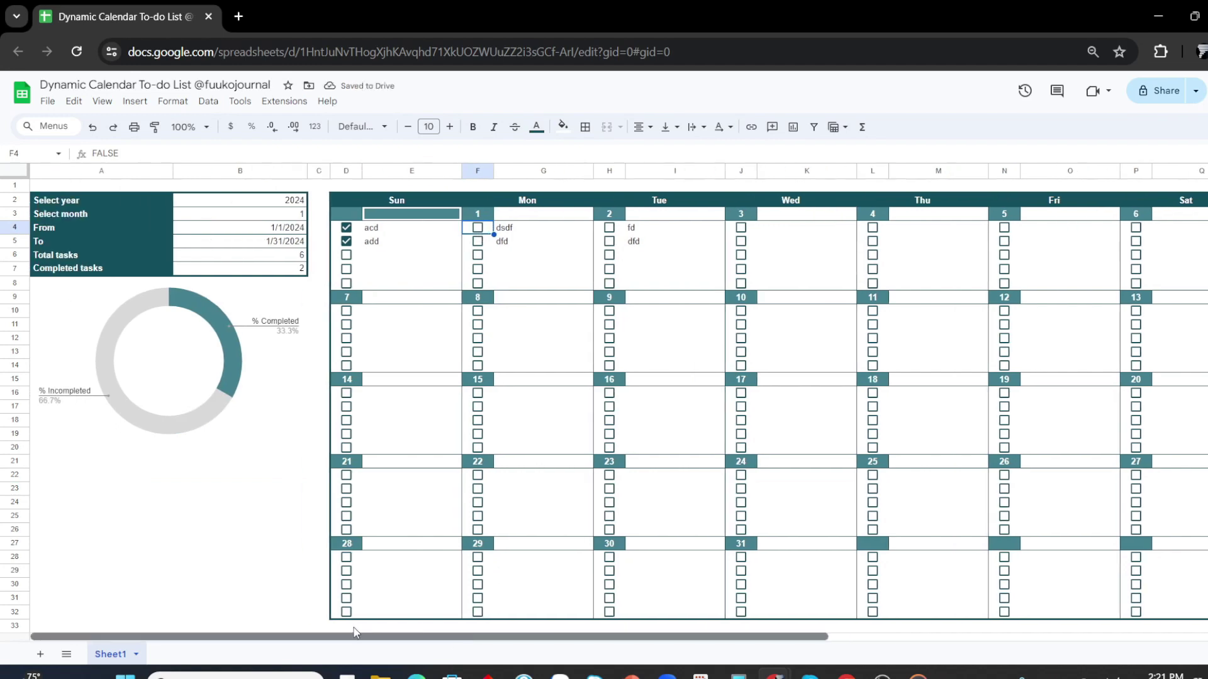
click(477, 228)
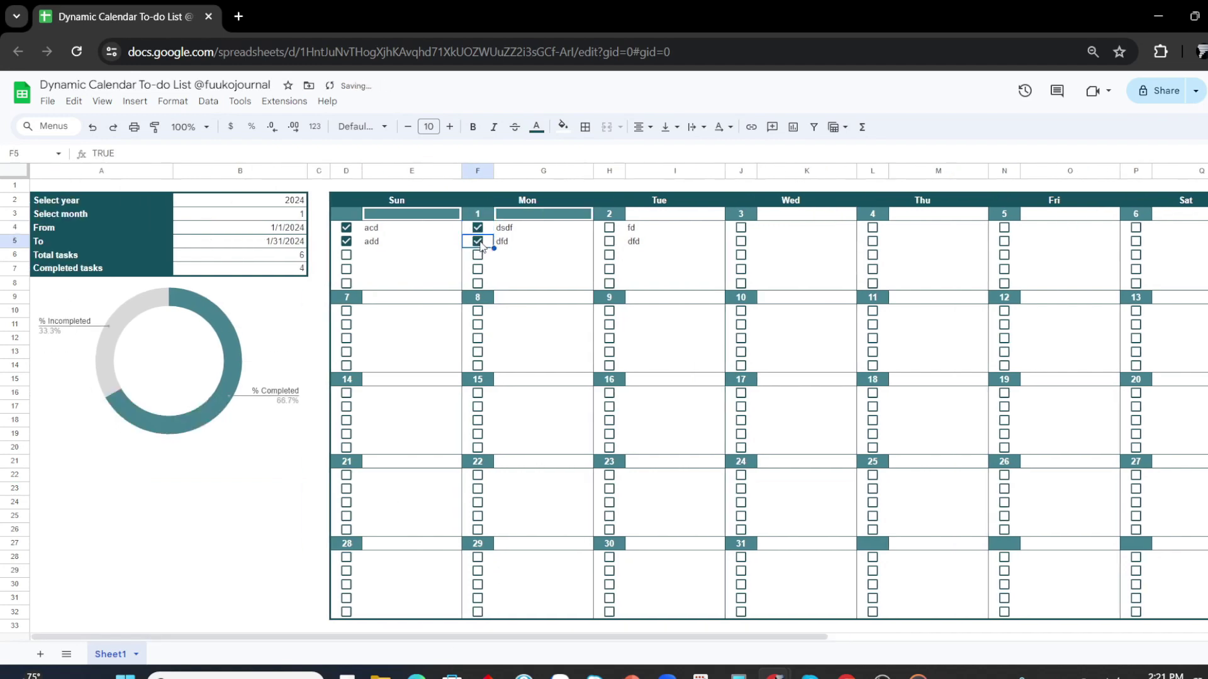
click(477, 228)
click(346, 228)
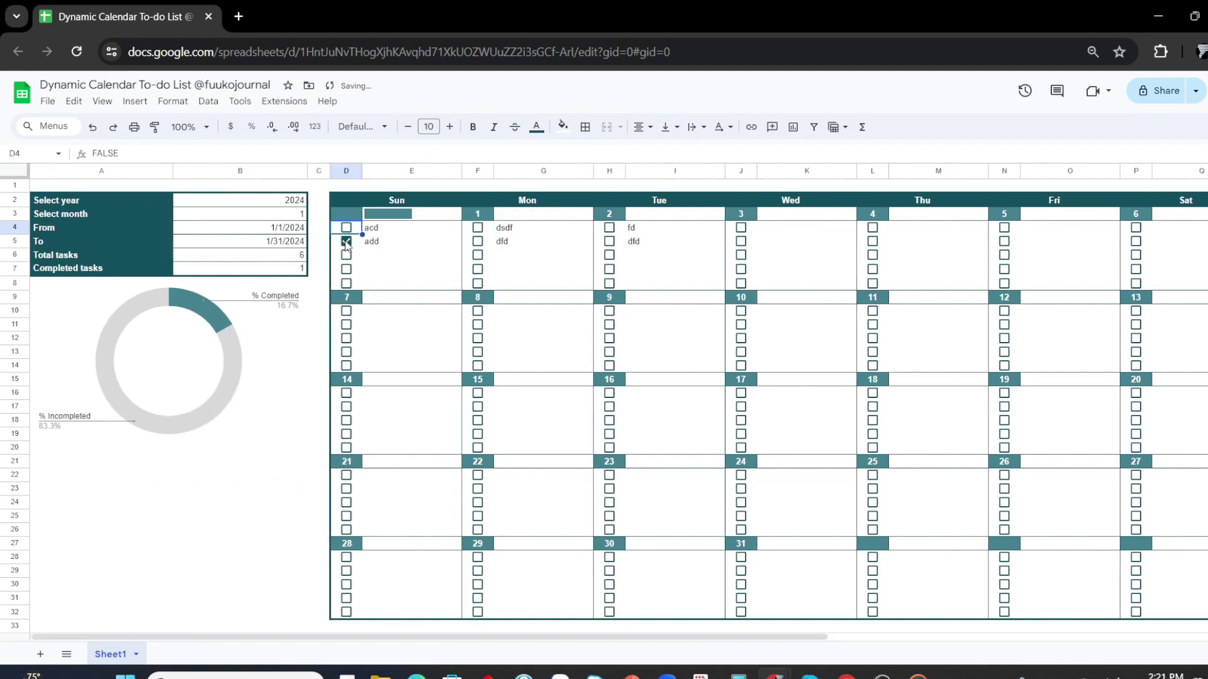
click(346, 242)
drag(377, 228, 386, 245)
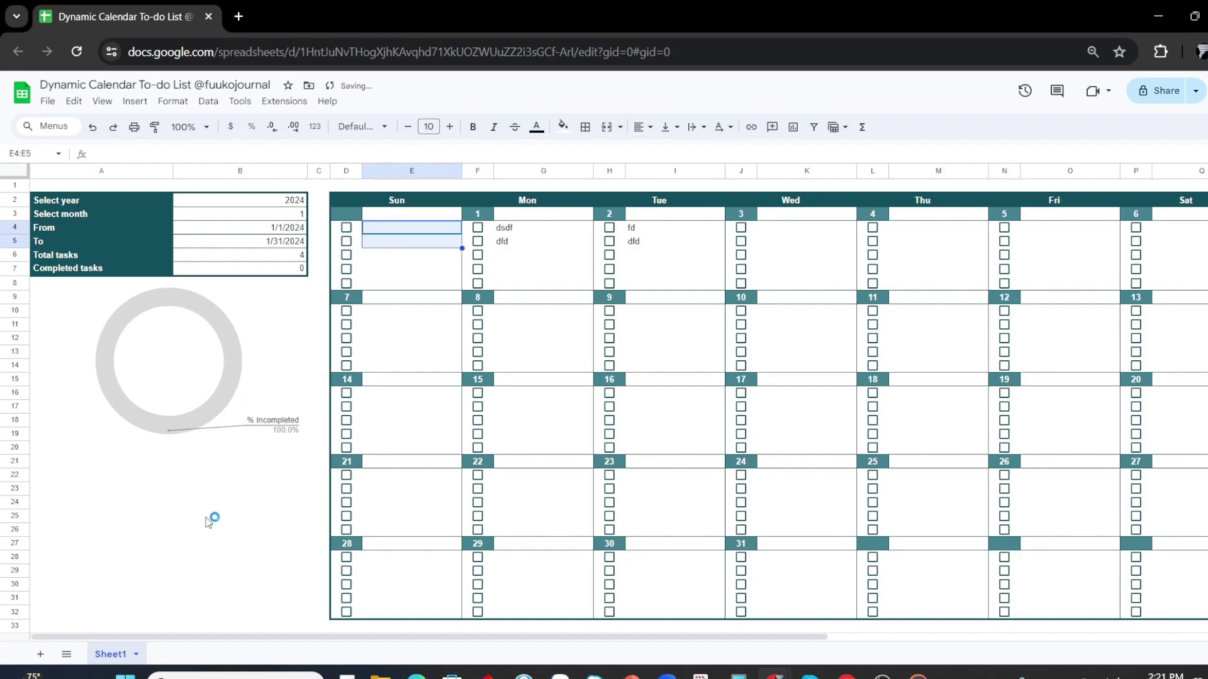
click(478, 228)
click(245, 572)
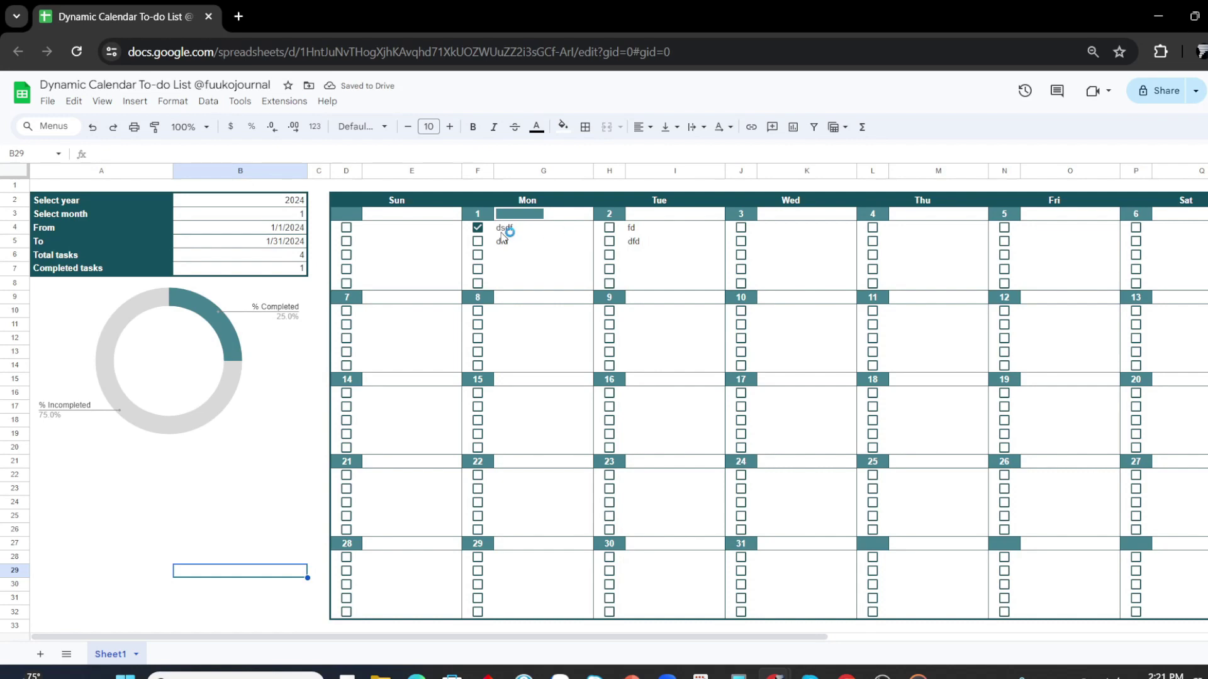
Select the Monday task cells G4:G8.
click(530, 230)
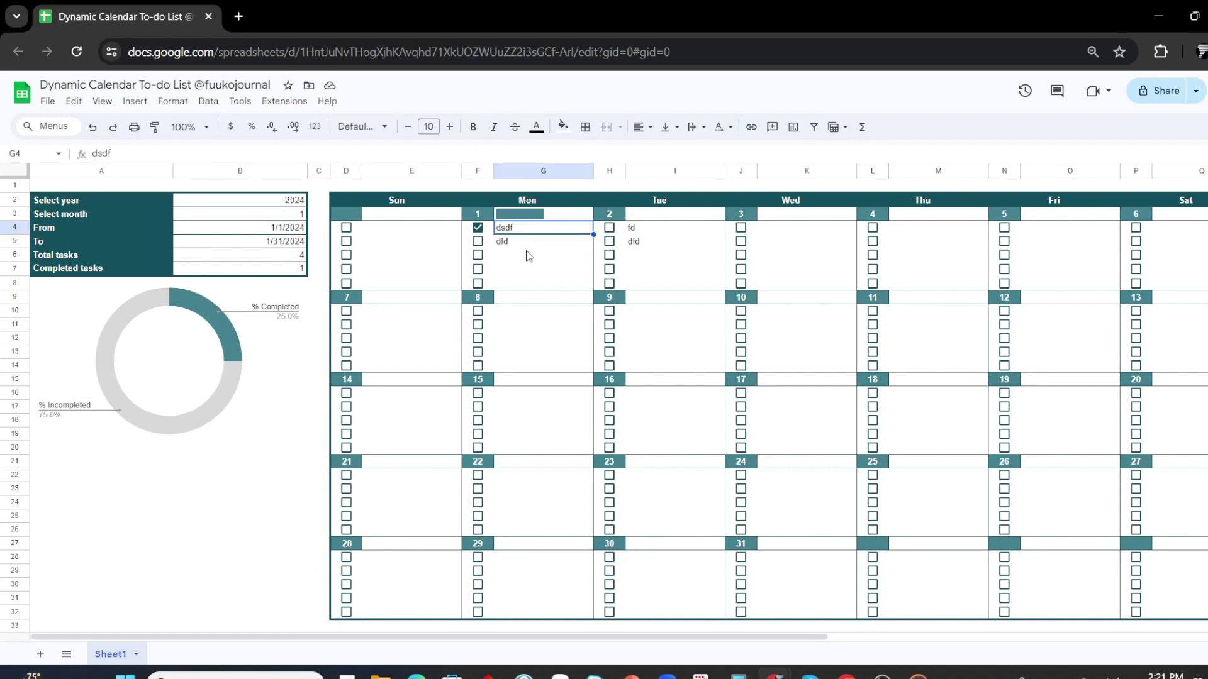
key(Left)
key(Left)
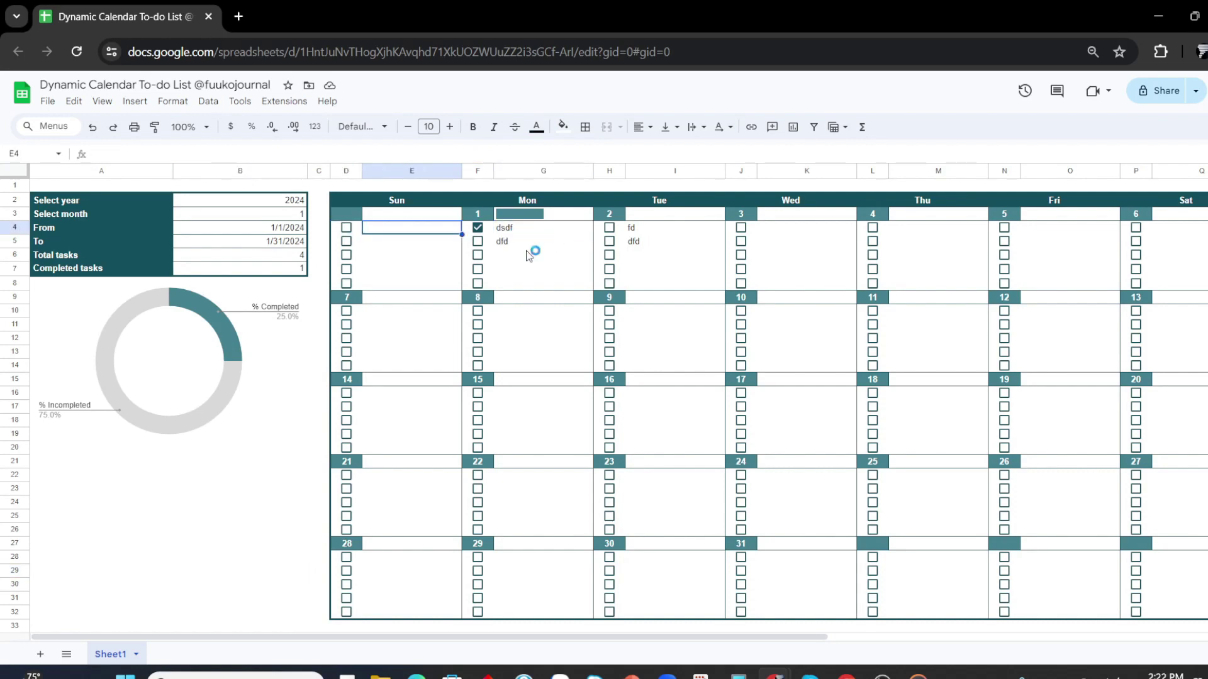
key(Right)
key(Right)
key(shift+Down)
key(shift+Down)
key(shift+Down)
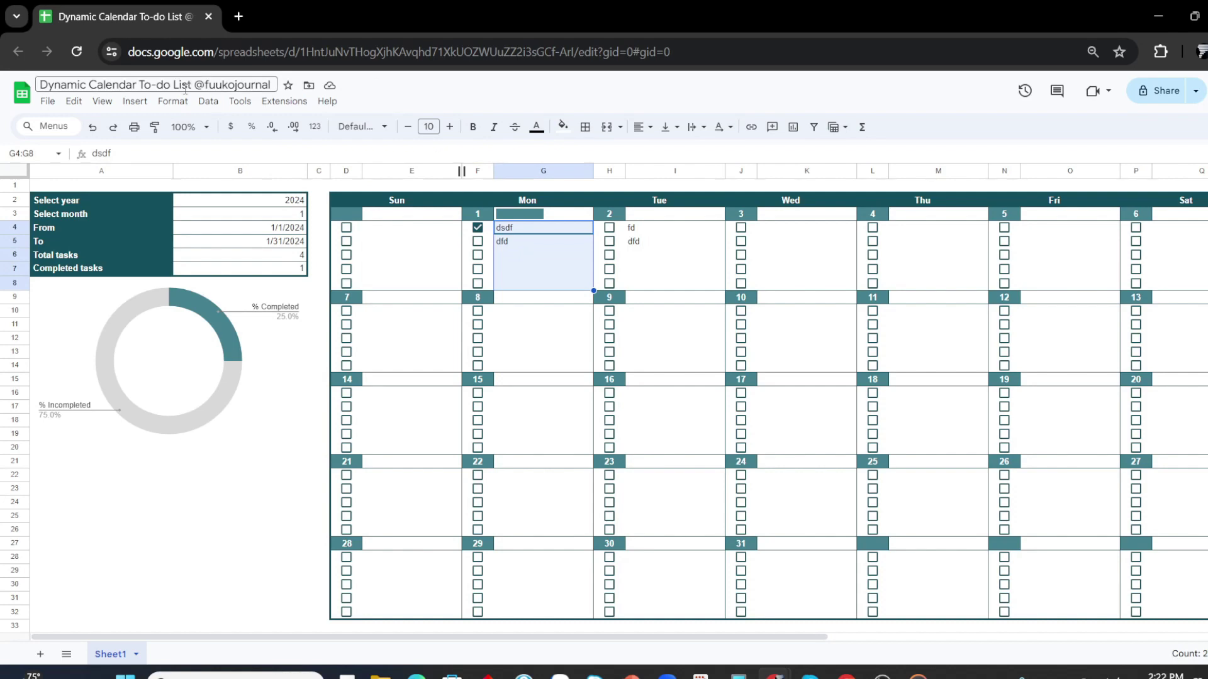
Add a conditional formatting rule on G4:G8 using Custom formula is with =F4.
click(172, 100)
click(214, 342)
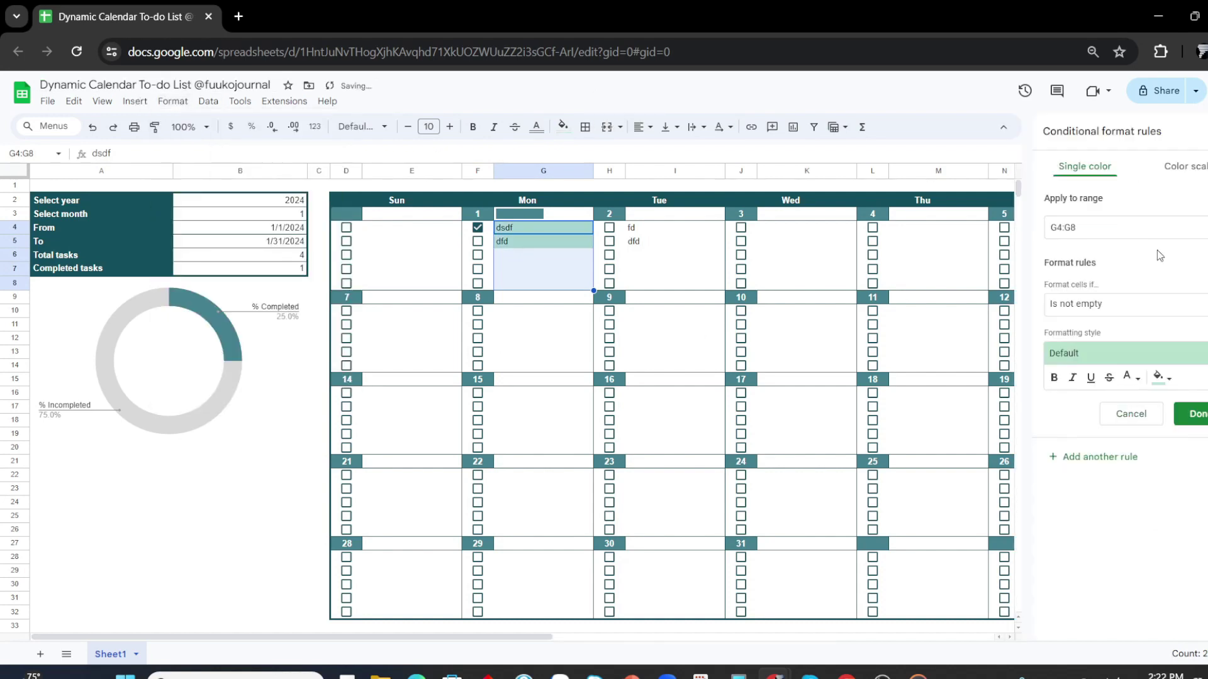
click(1168, 310)
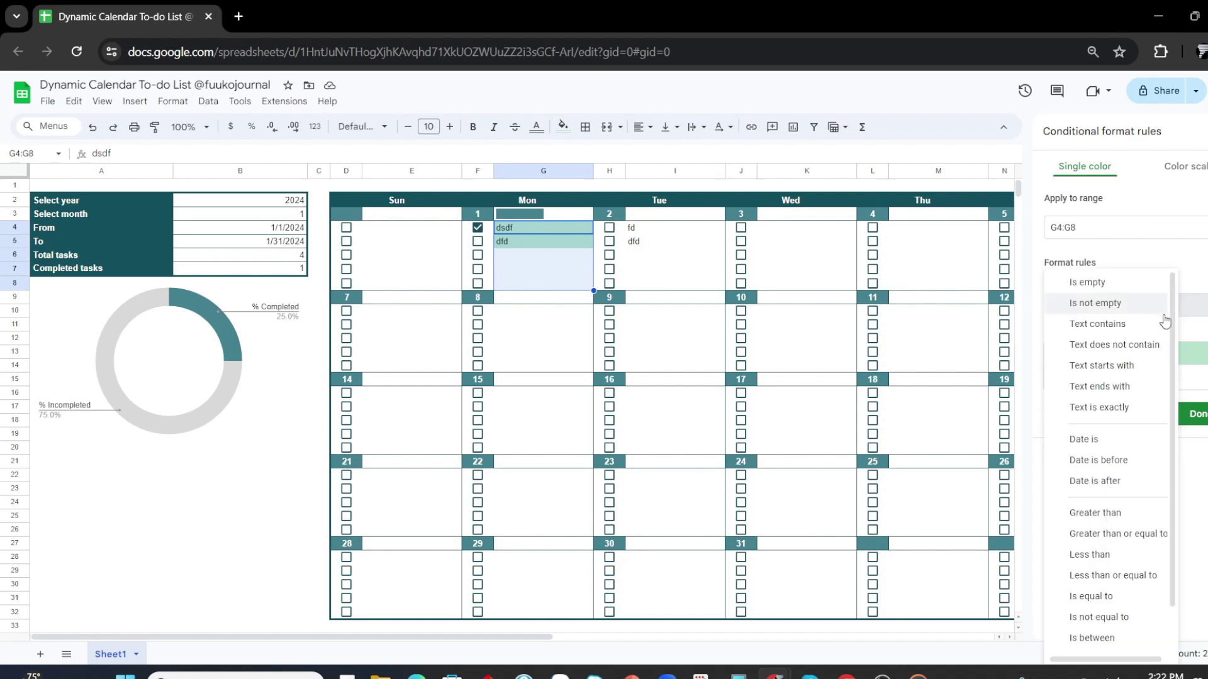
scroll(1165, 321, down, 3)
click(1129, 644)
click(1102, 303)
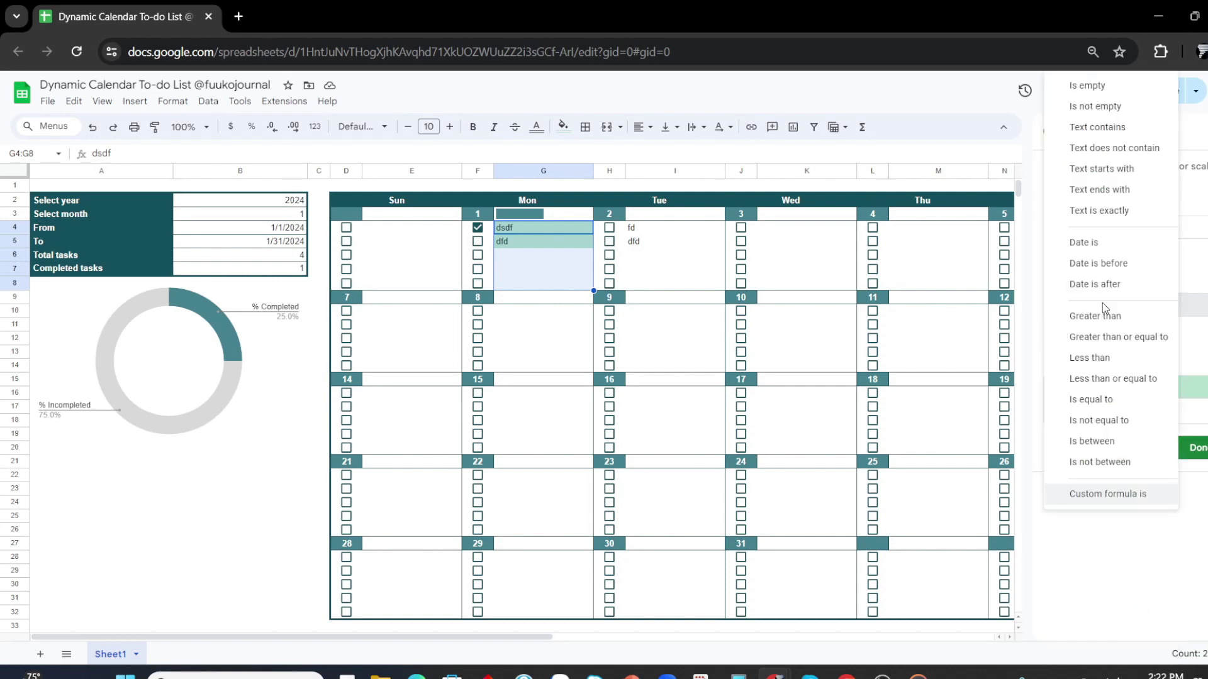
click(1107, 493)
click(1086, 335)
Add a custom-formula =F4 rule to G4:G8 that strikes through the text when F4 is ticked.
text(=F4)
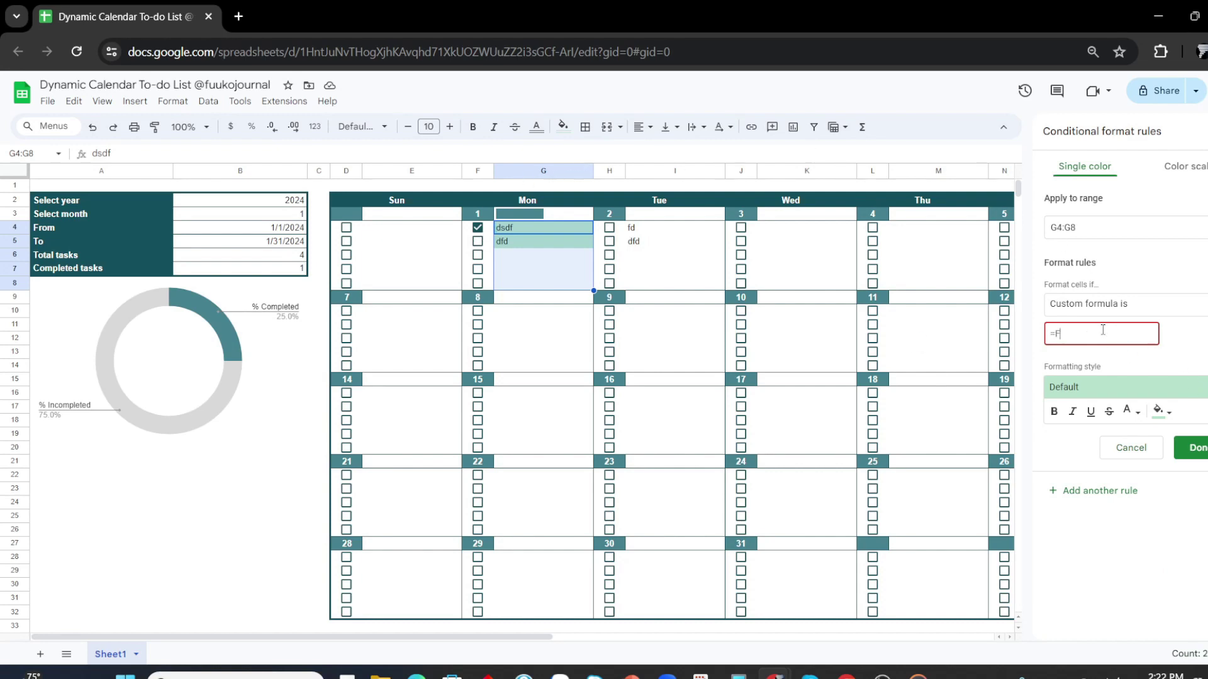
Add a conditional formatting rule on G4:G8 using Custom formula is with =F4.
Add a custom-formula =F4 rule to G4:G8 that strikes through the text when F4 is ticked.
text(4)
click(1160, 411)
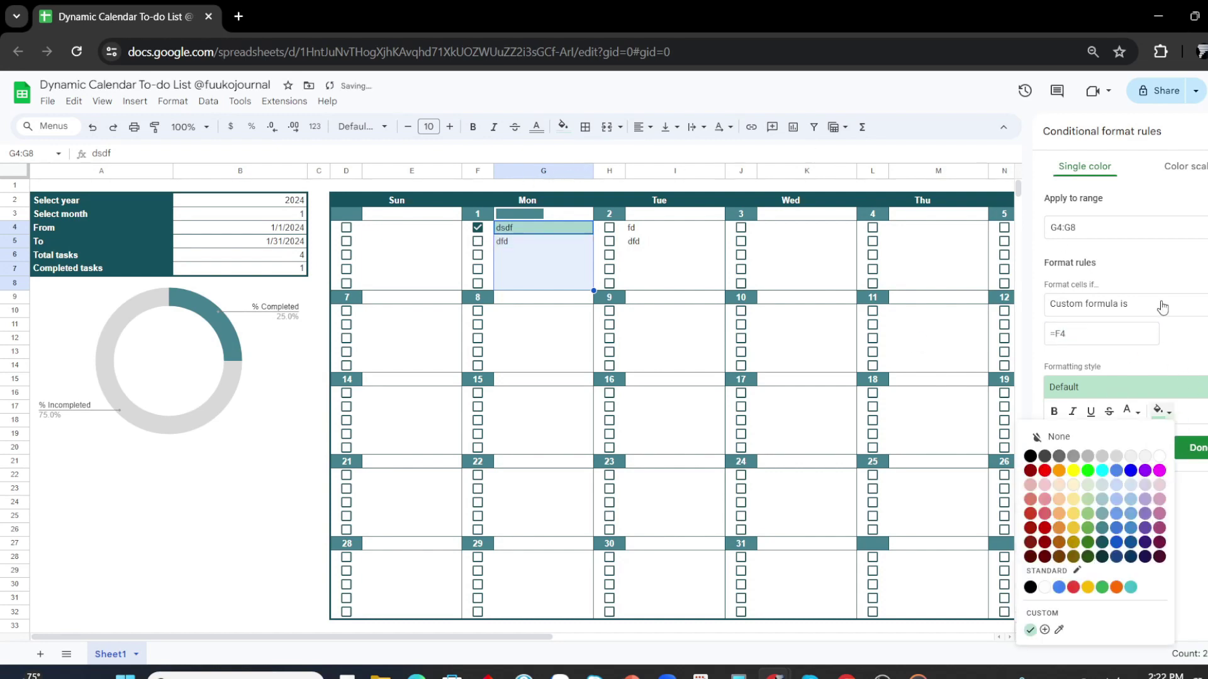
key(Escape)
click(1161, 412)
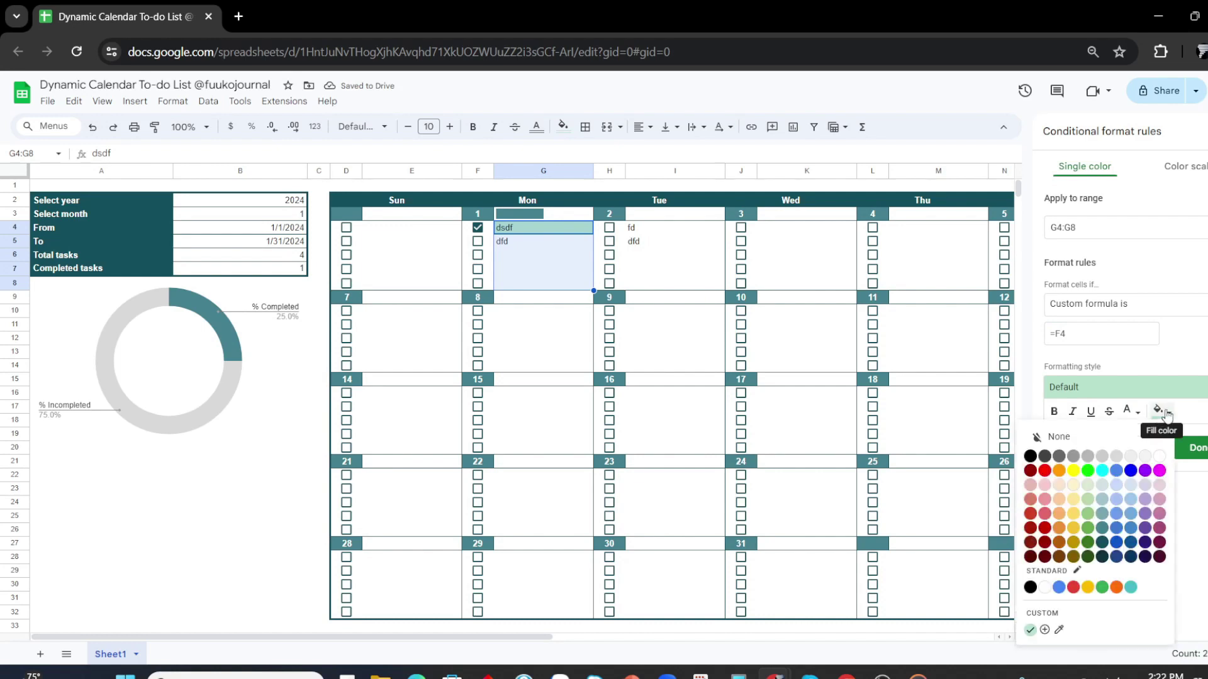
click(1161, 412)
click(1109, 411)
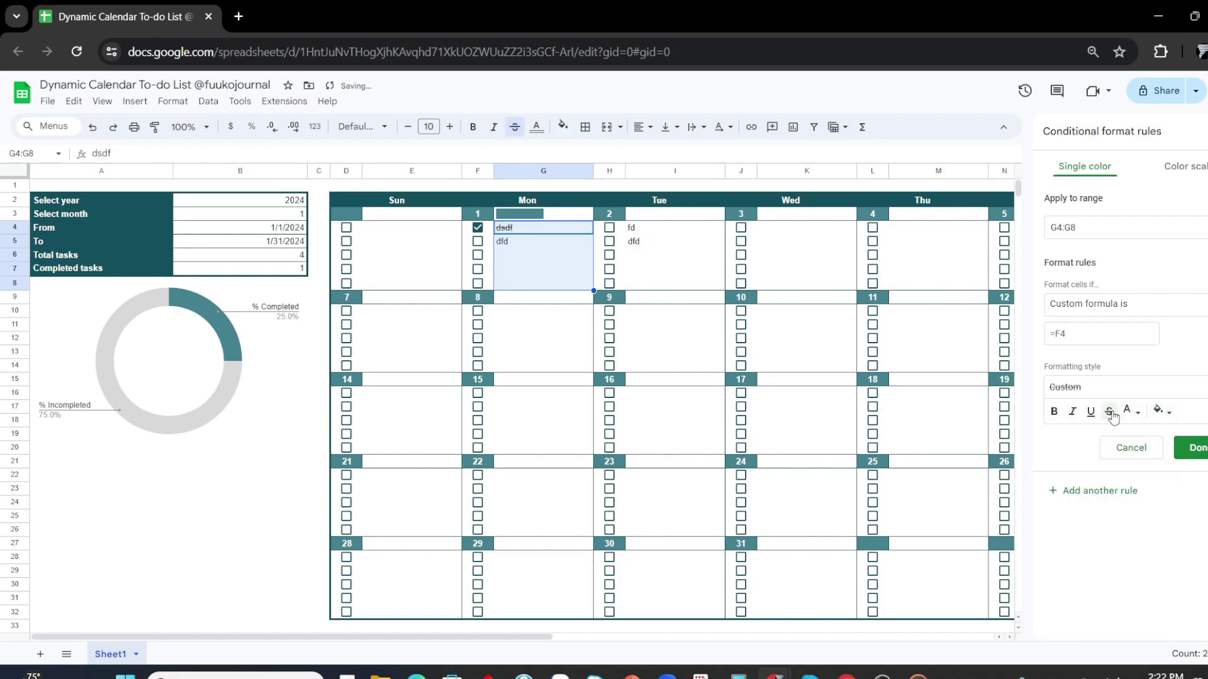
click(1195, 448)
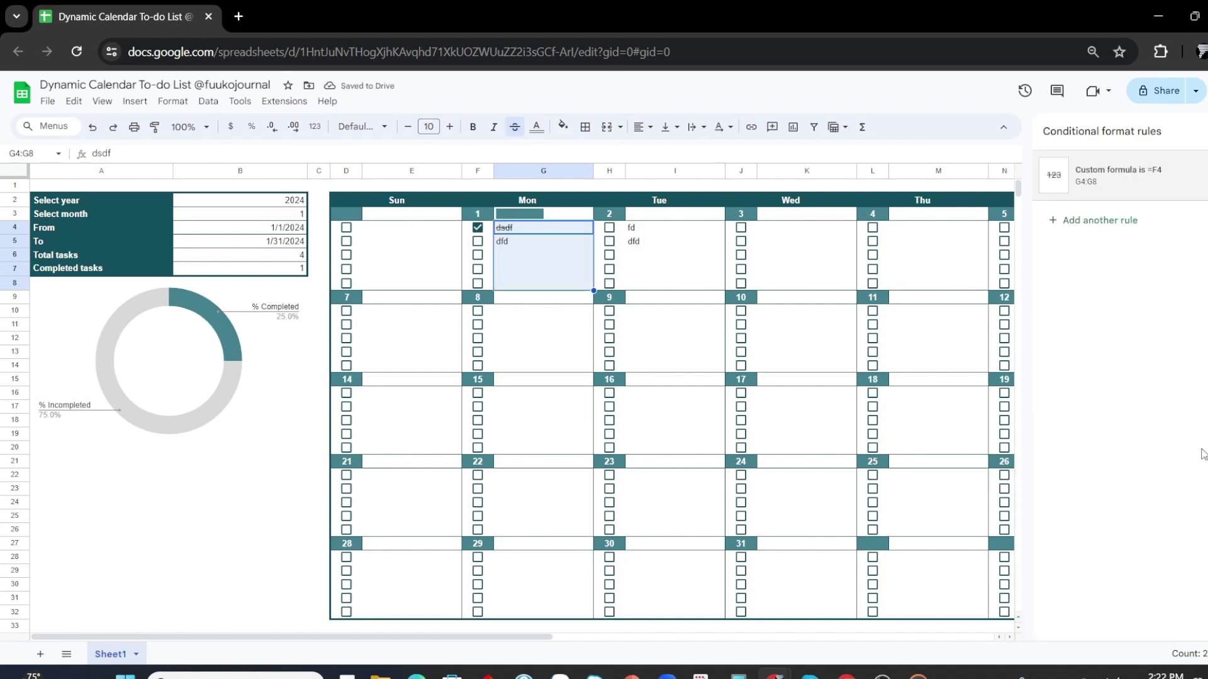
click(545, 228)
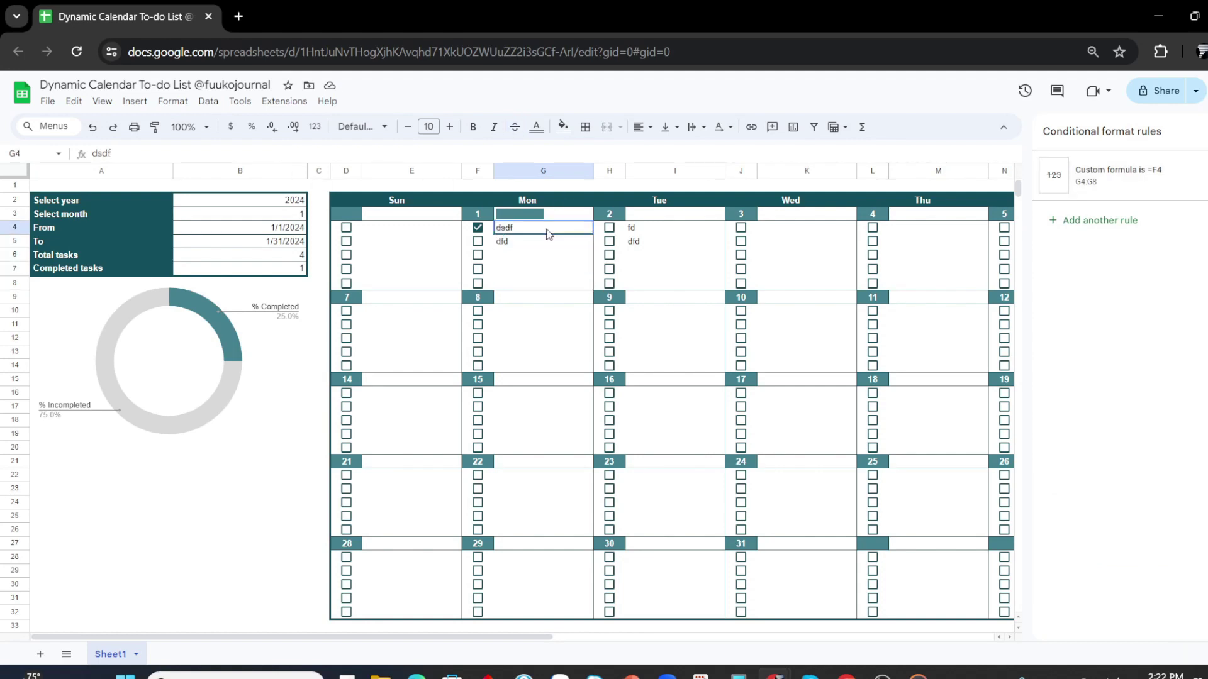
Paint the strikethrough format onto the first week's task cells, Tuesday through Saturday.
shift+click(536, 279)
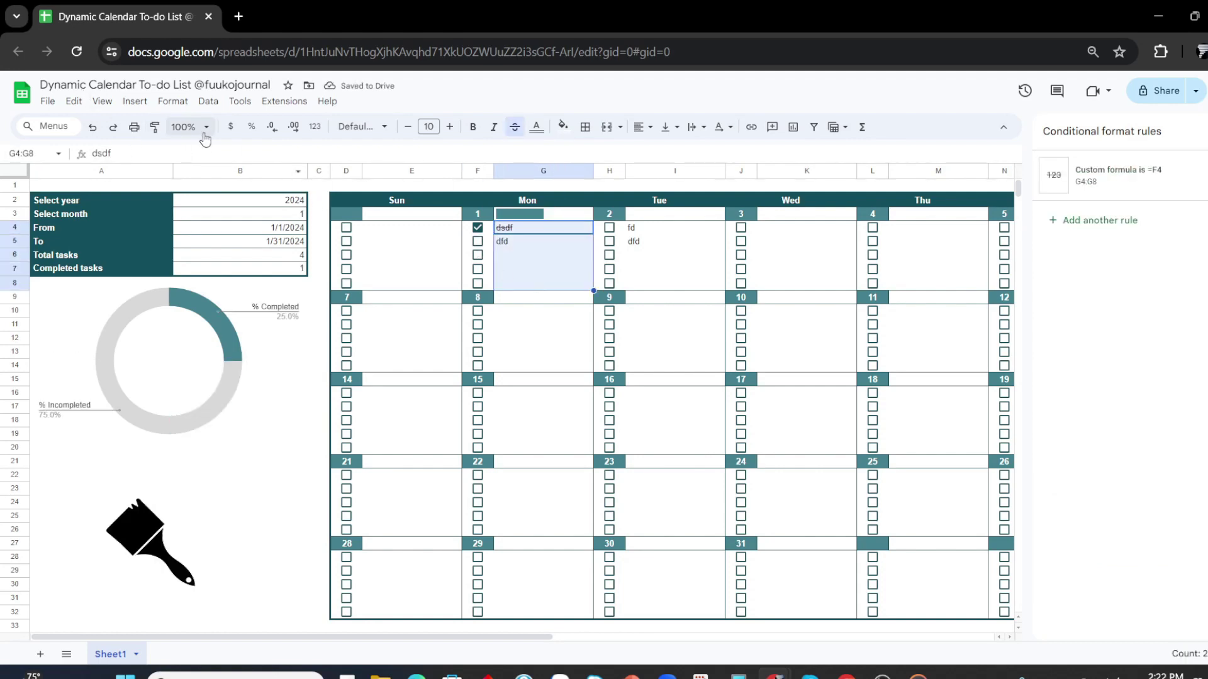
click(666, 228)
click(609, 227)
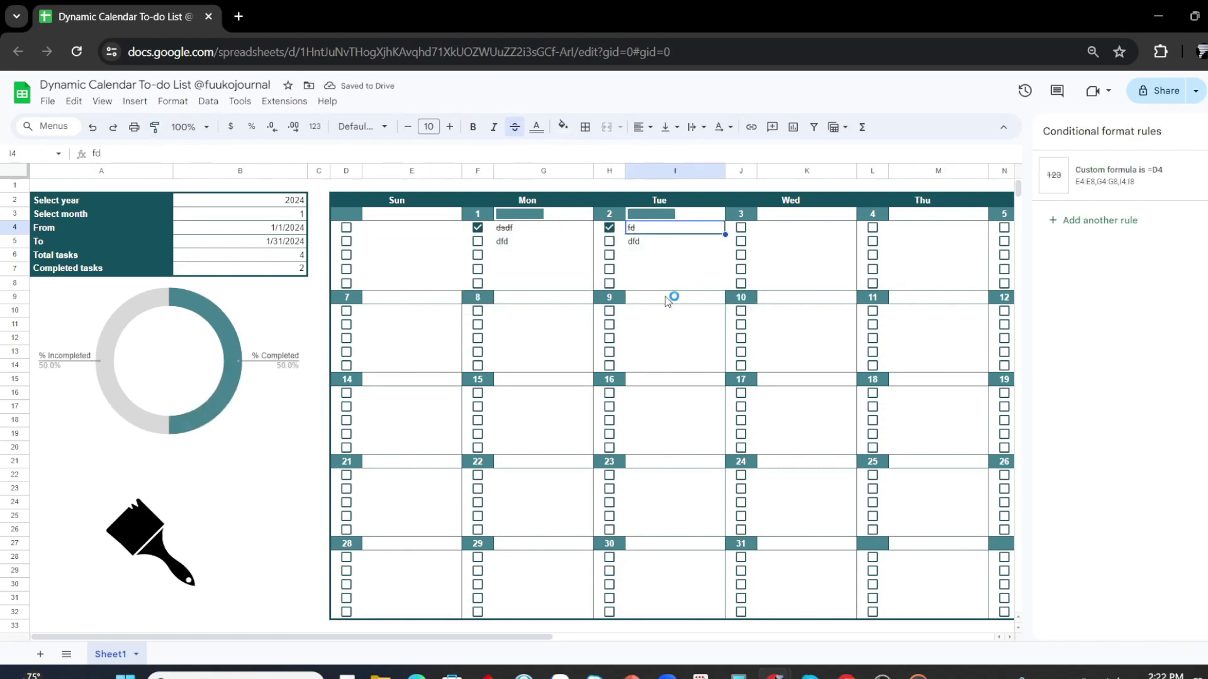
double_click(154, 126)
click(805, 227)
click(912, 228)
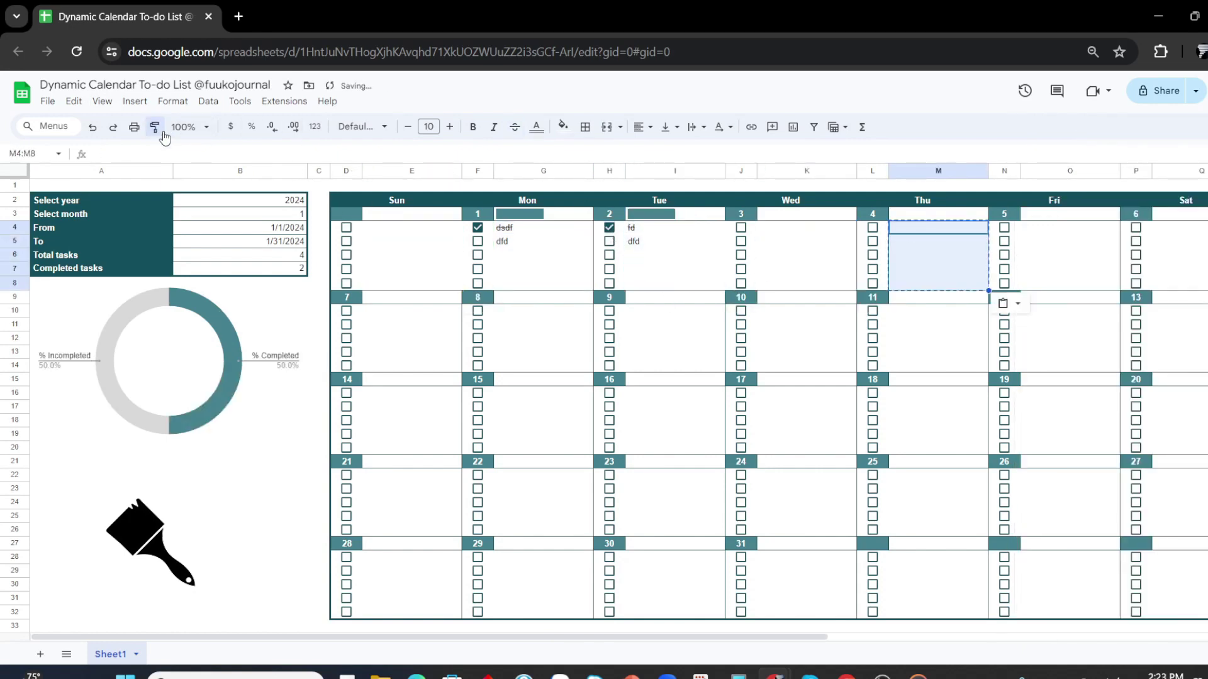
click(1044, 228)
click(1185, 228)
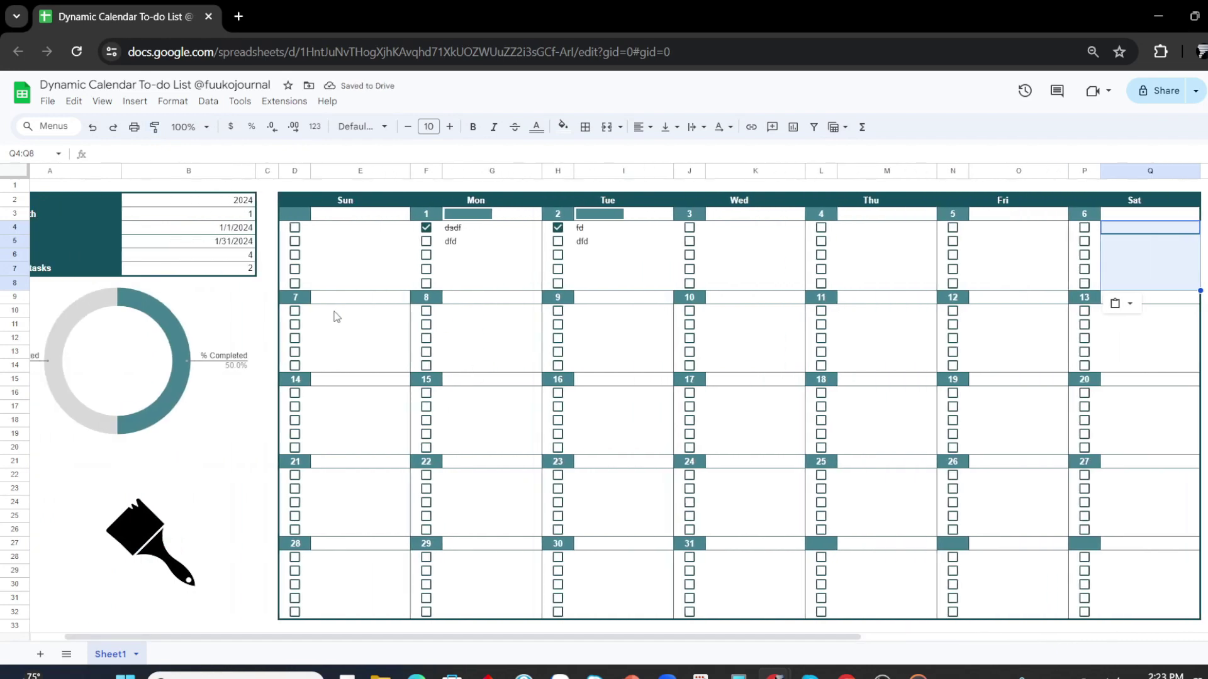
Paint the strikethrough format onto the task cells for days 7 through 20.
click(336, 317)
click(495, 319)
click(596, 312)
click(729, 318)
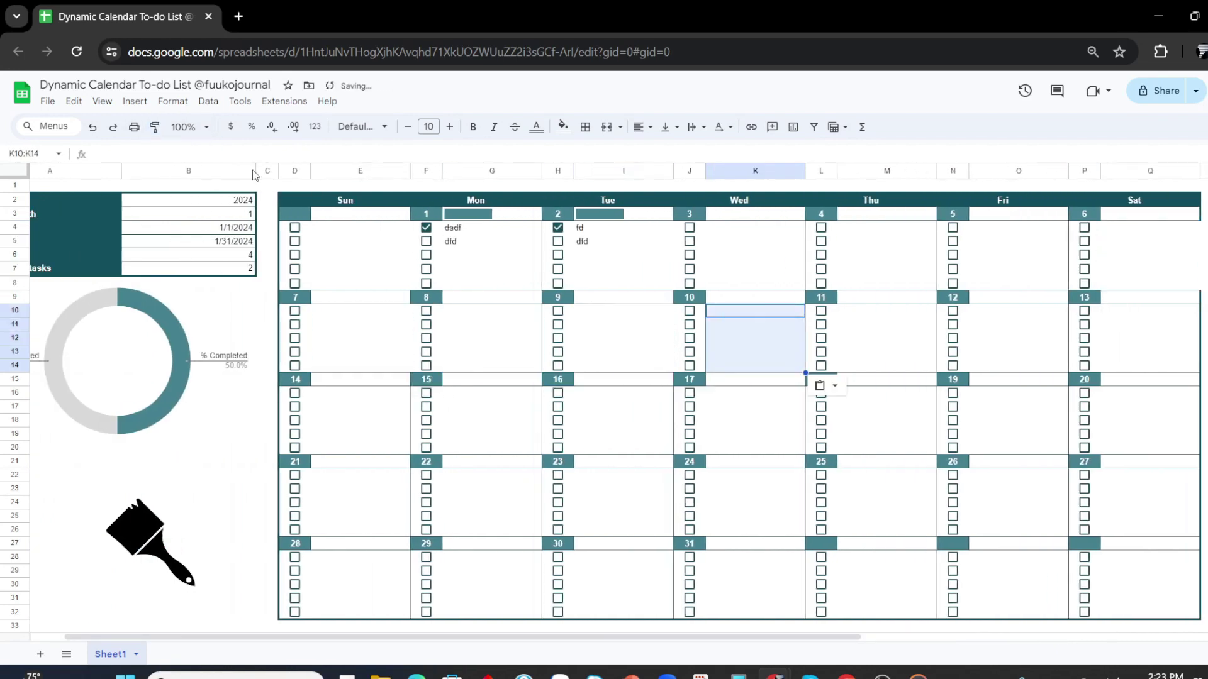
click(861, 318)
click(986, 319)
click(1118, 316)
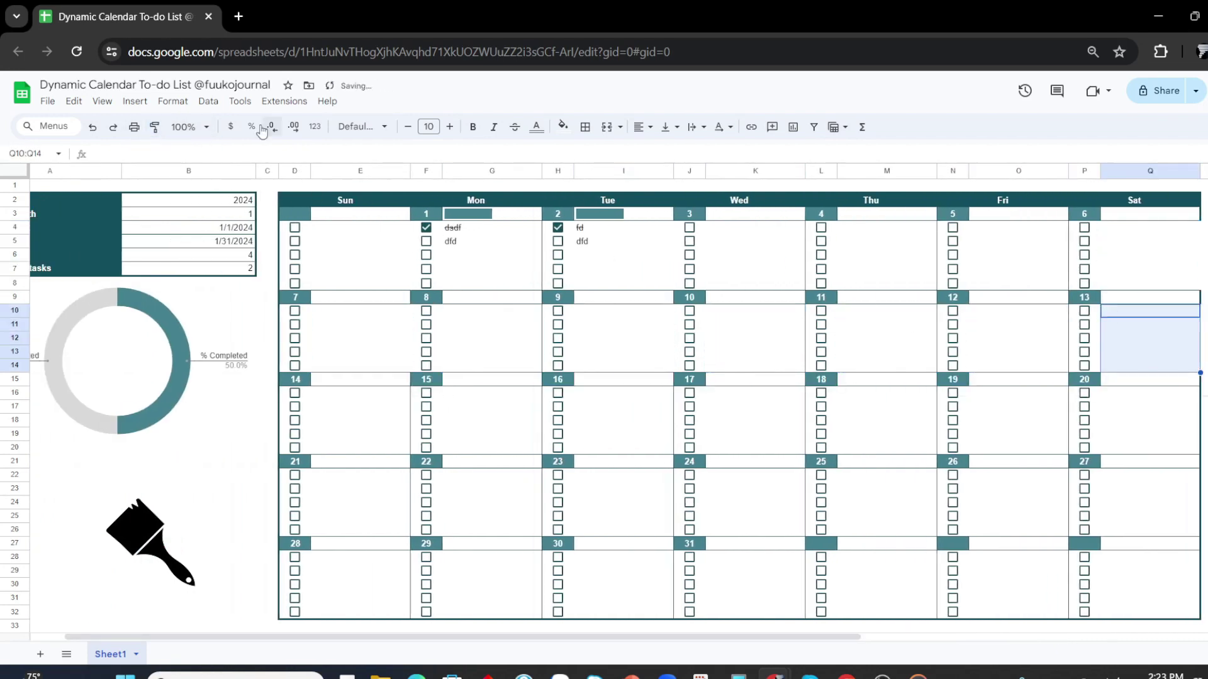
click(327, 396)
click(487, 394)
click(618, 395)
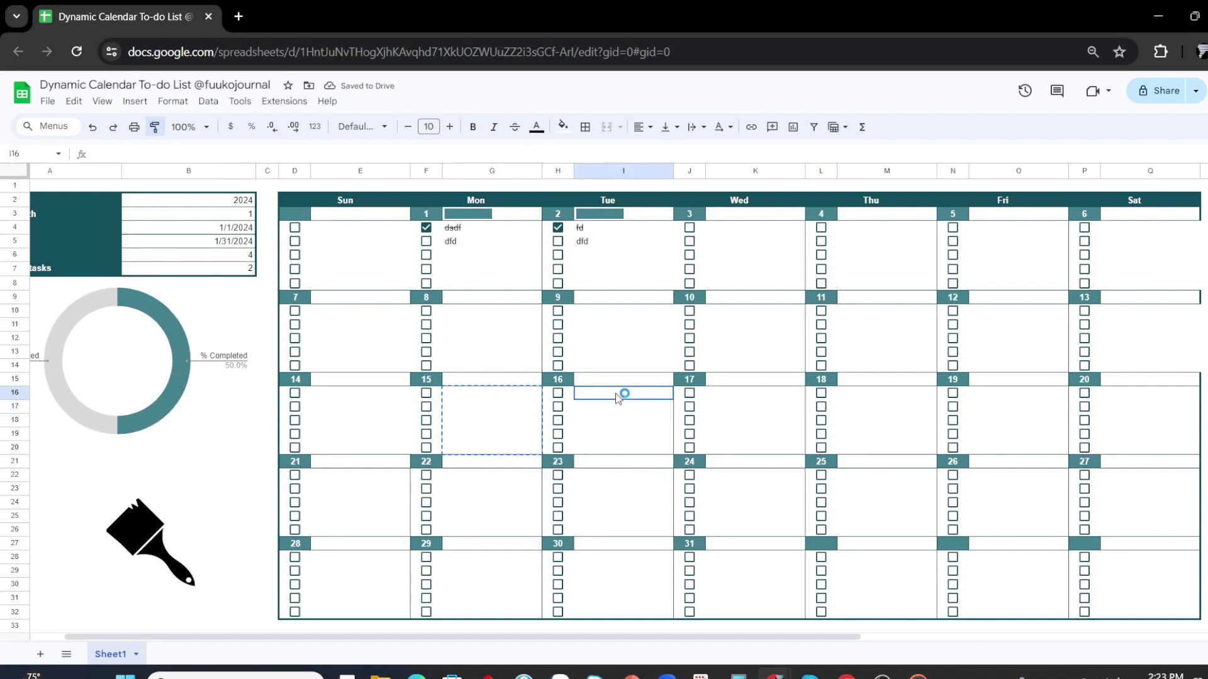
click(738, 395)
click(887, 395)
click(986, 395)
click(1139, 393)
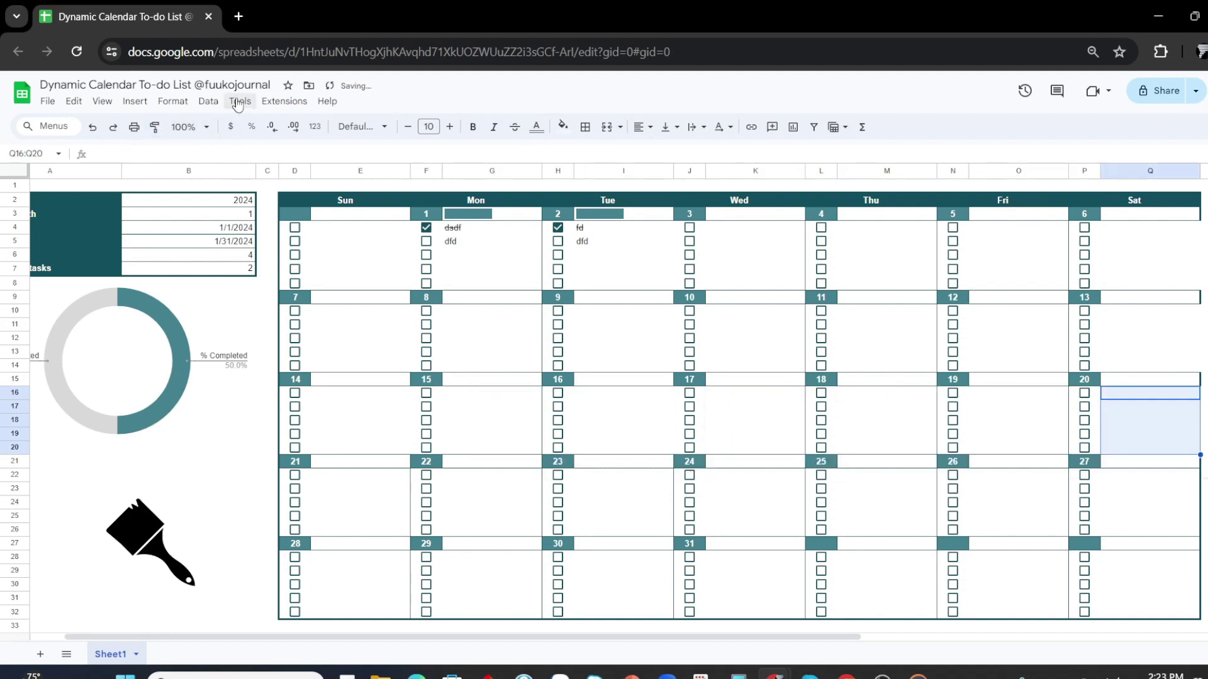
Paint the strikethrough format onto days 21 through 31 and the trailing blank day cells.
click(365, 475)
click(494, 475)
click(622, 475)
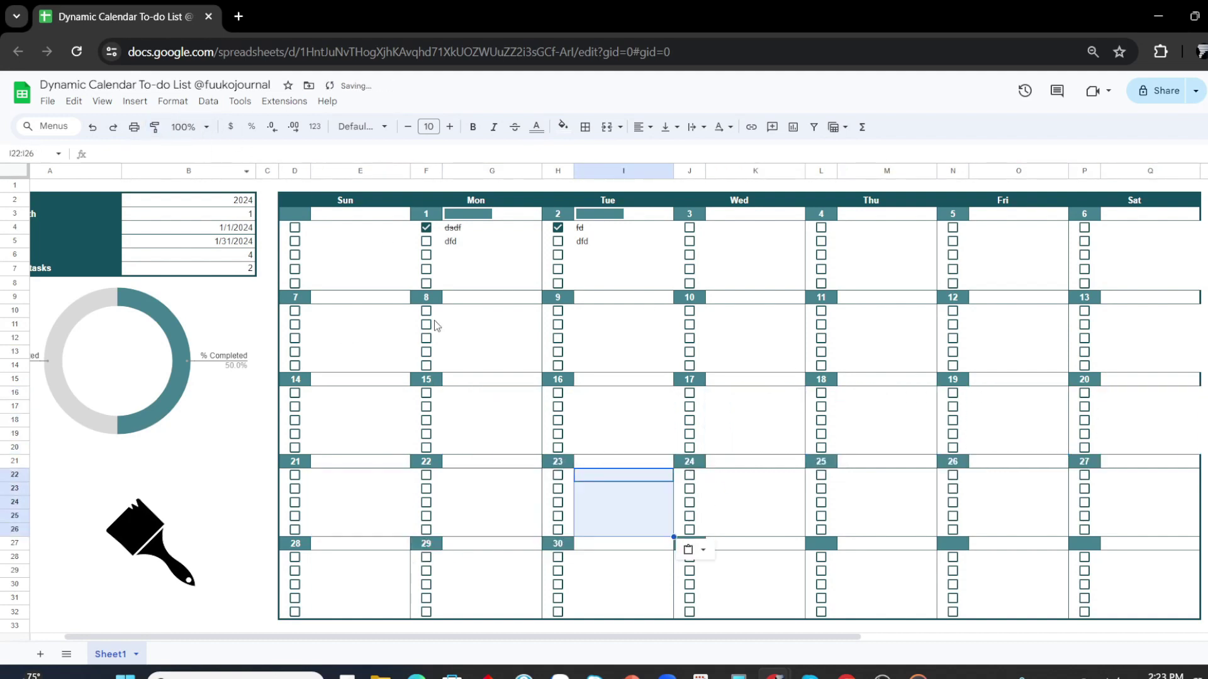
click(741, 477)
click(898, 483)
click(997, 483)
click(1151, 497)
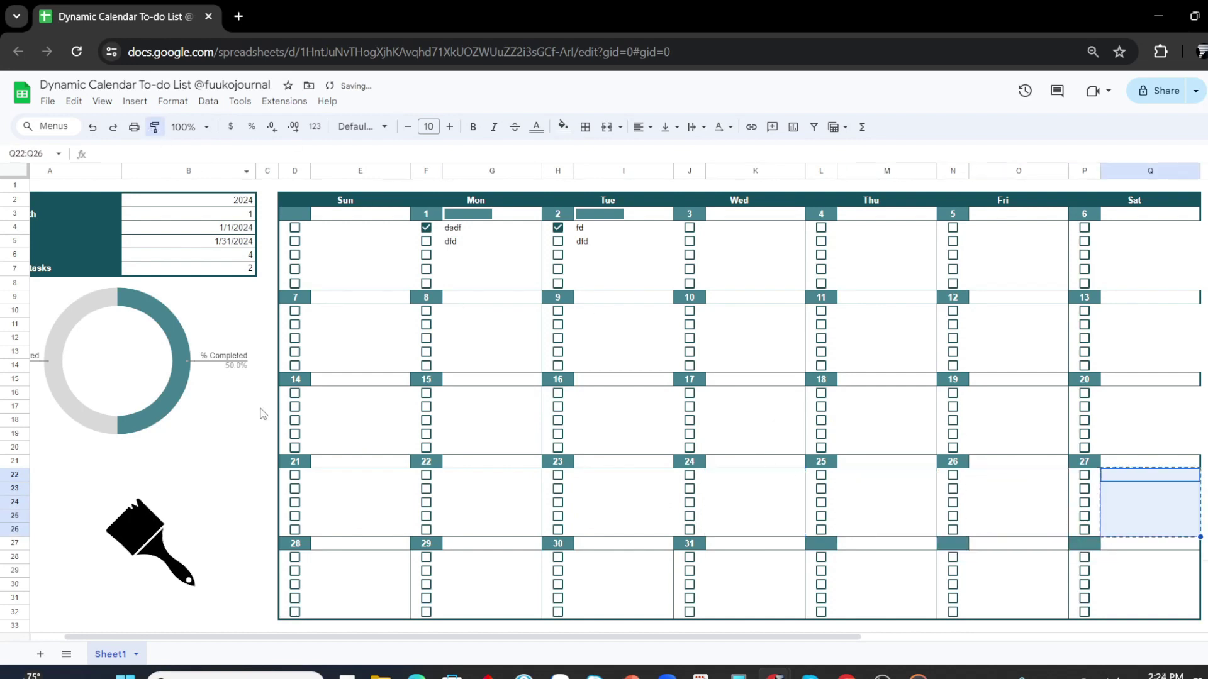
click(351, 558)
click(510, 559)
click(643, 557)
click(773, 557)
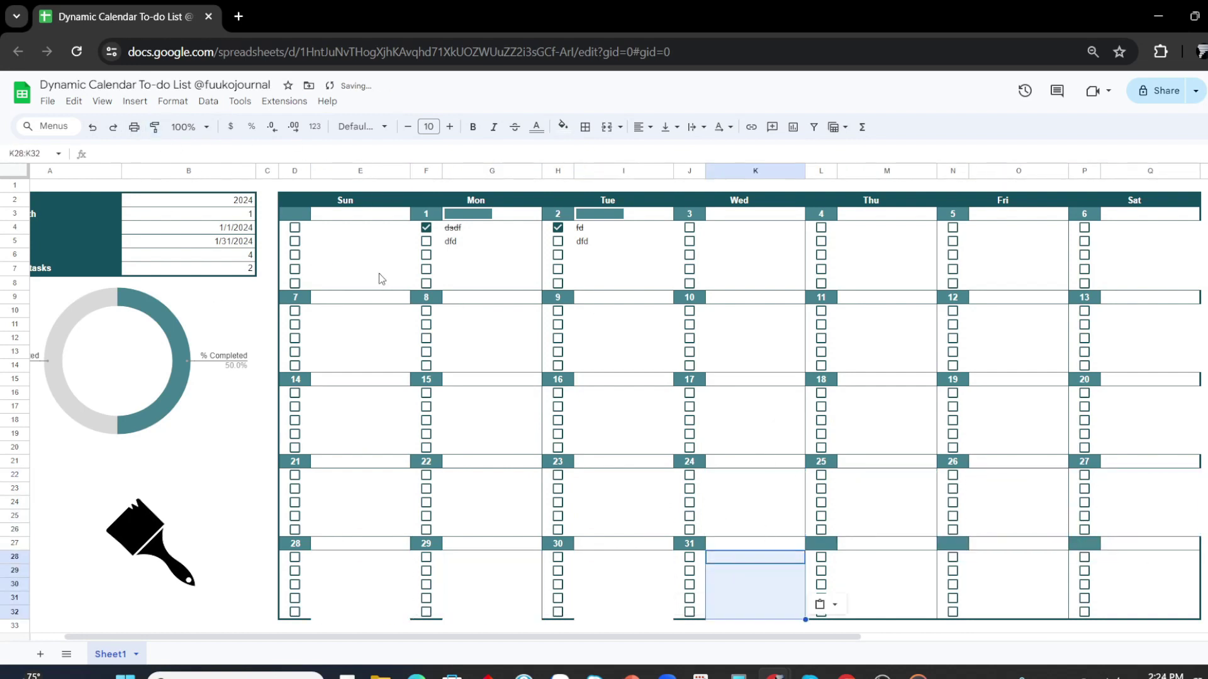
click(154, 126)
click(868, 558)
click(154, 127)
click(992, 559)
click(154, 127)
click(1164, 559)
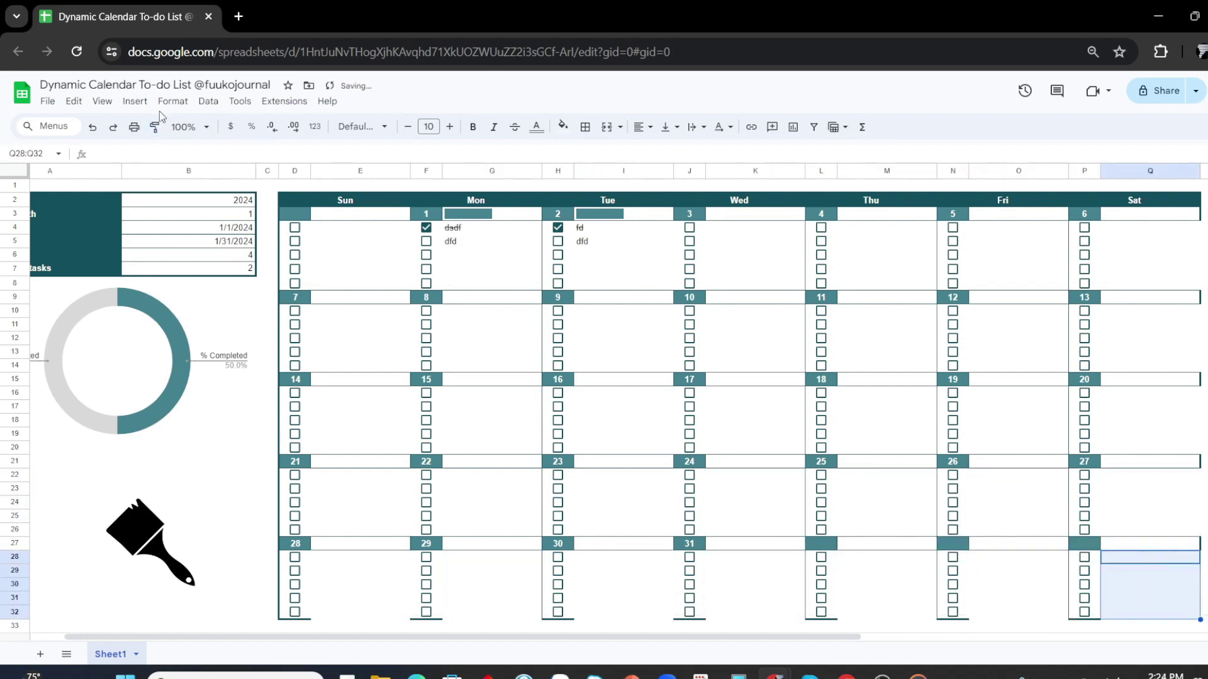
click(239, 470)
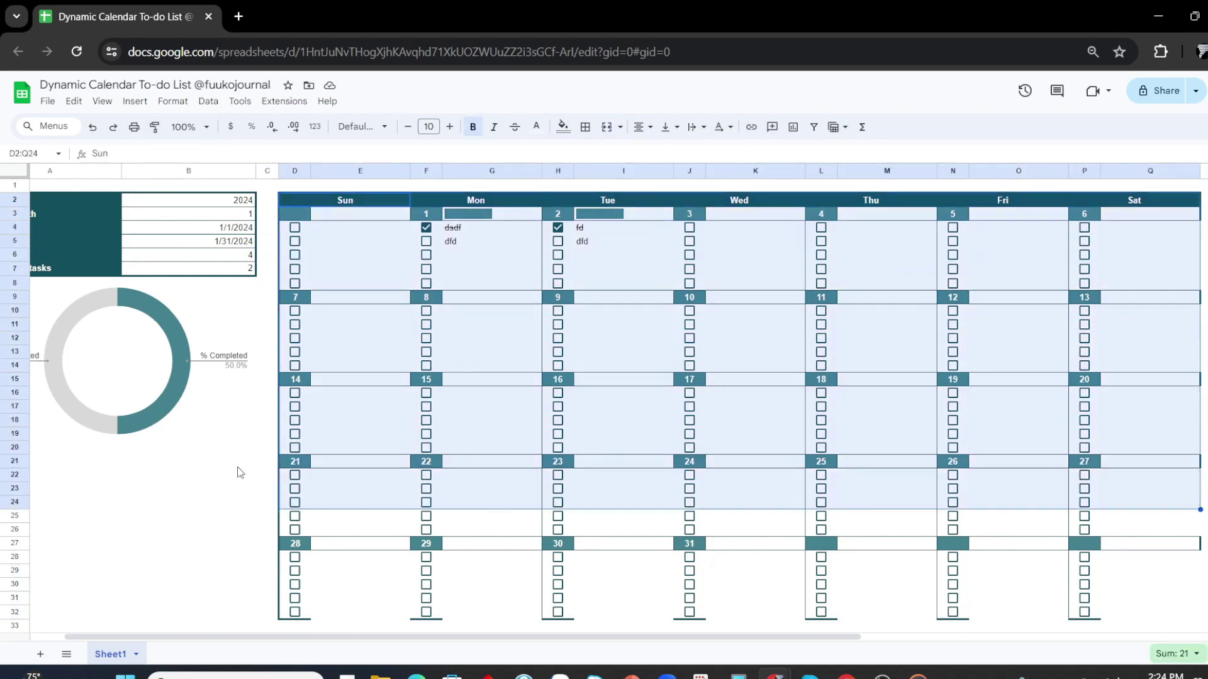
Put a thick outer border around the whole calendar grid D2:Q32.
key(shift+Down)
key(shift+Down)
key(shift+Down)
click(585, 127)
click(682, 155)
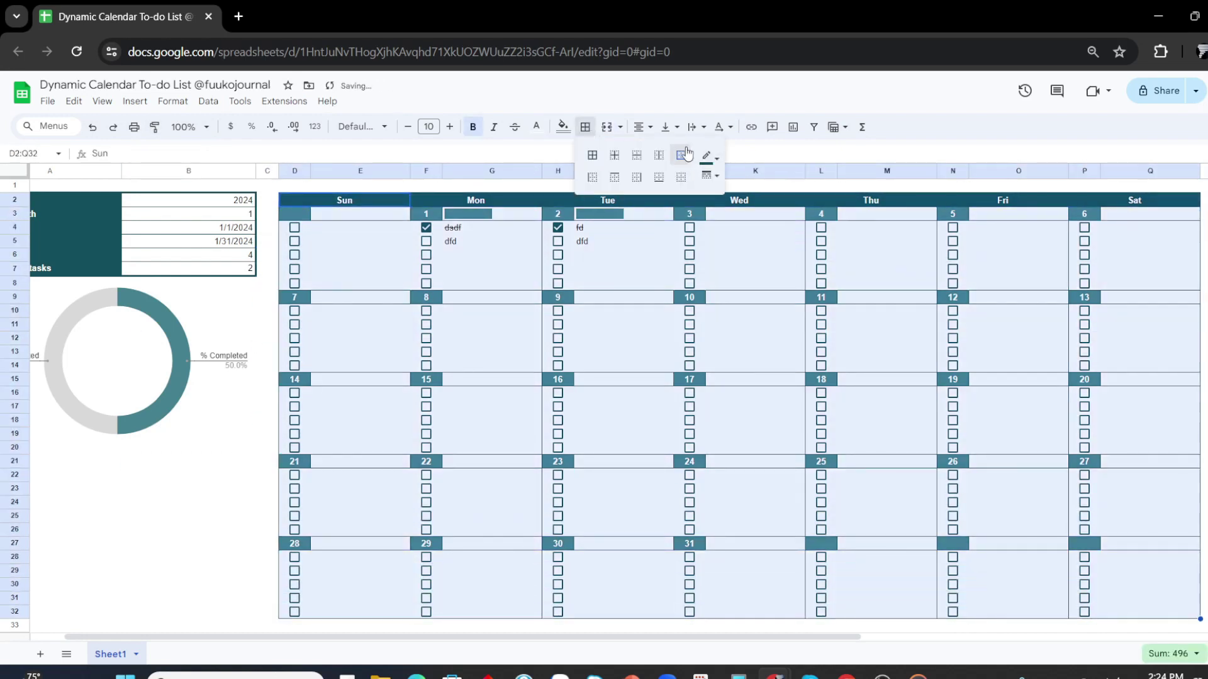
click(709, 175)
click(743, 226)
click(214, 477)
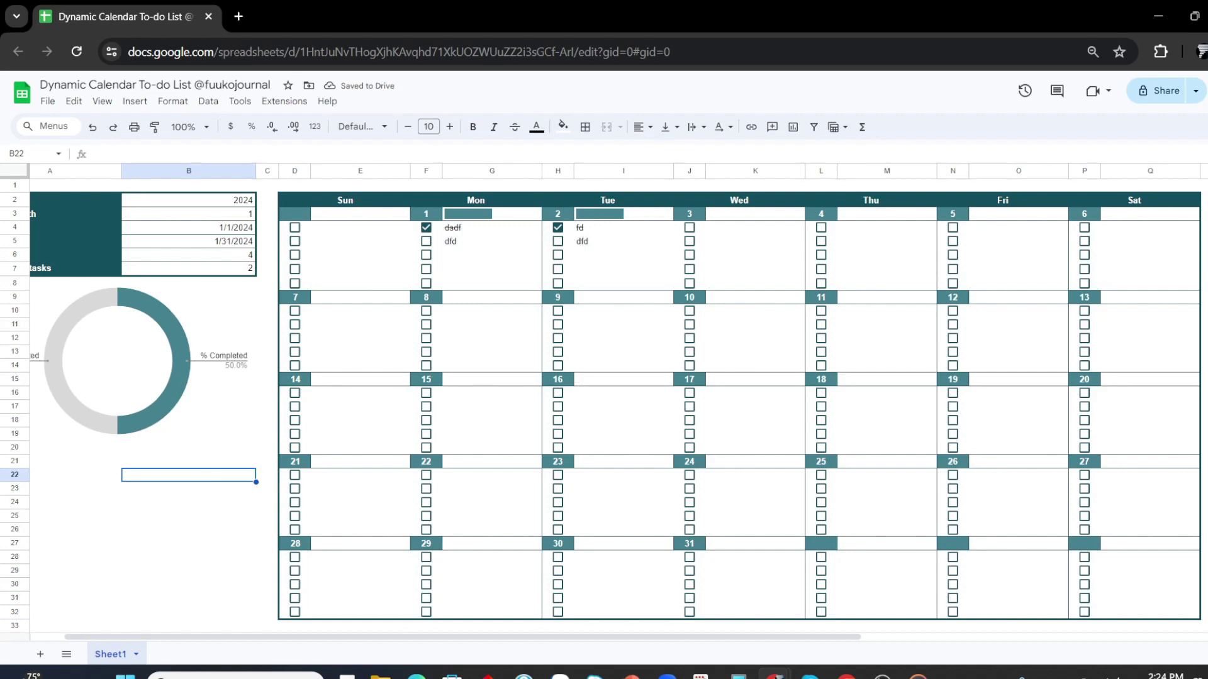
click(148, 570)
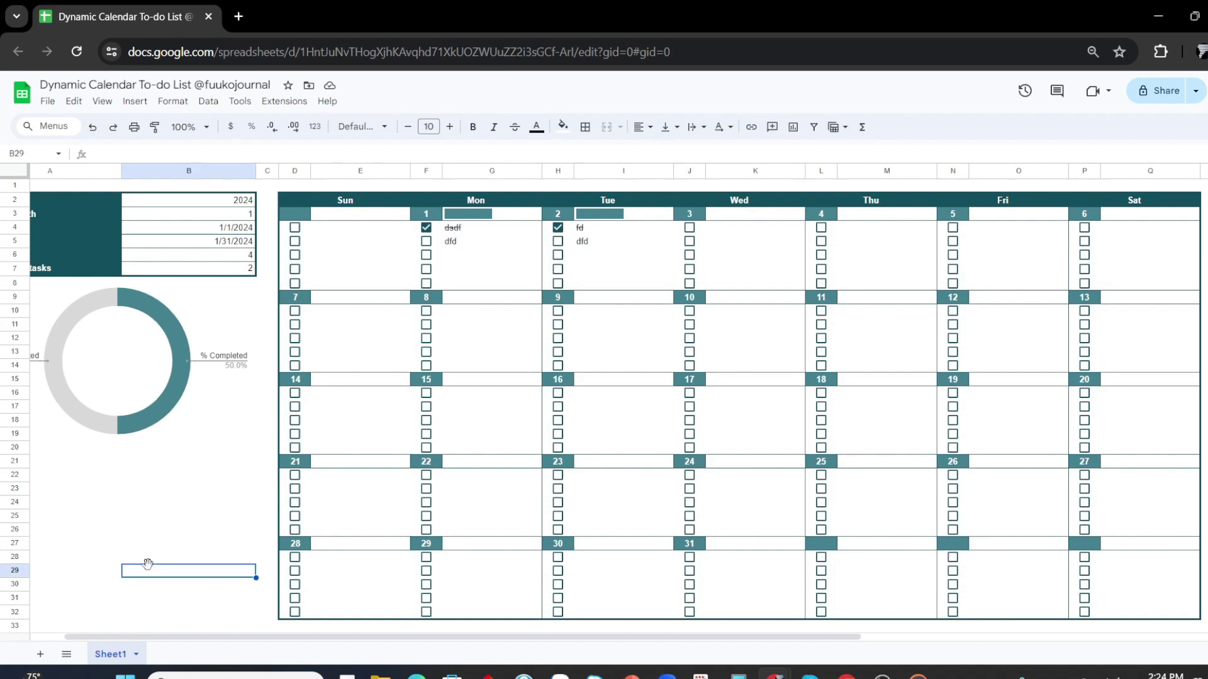
Rename Sheet1 to 'Template', duplicate it, and name the copy 'July-2024'.
double_click(110, 654)
text(Template)
key(Return)
click(200, 519)
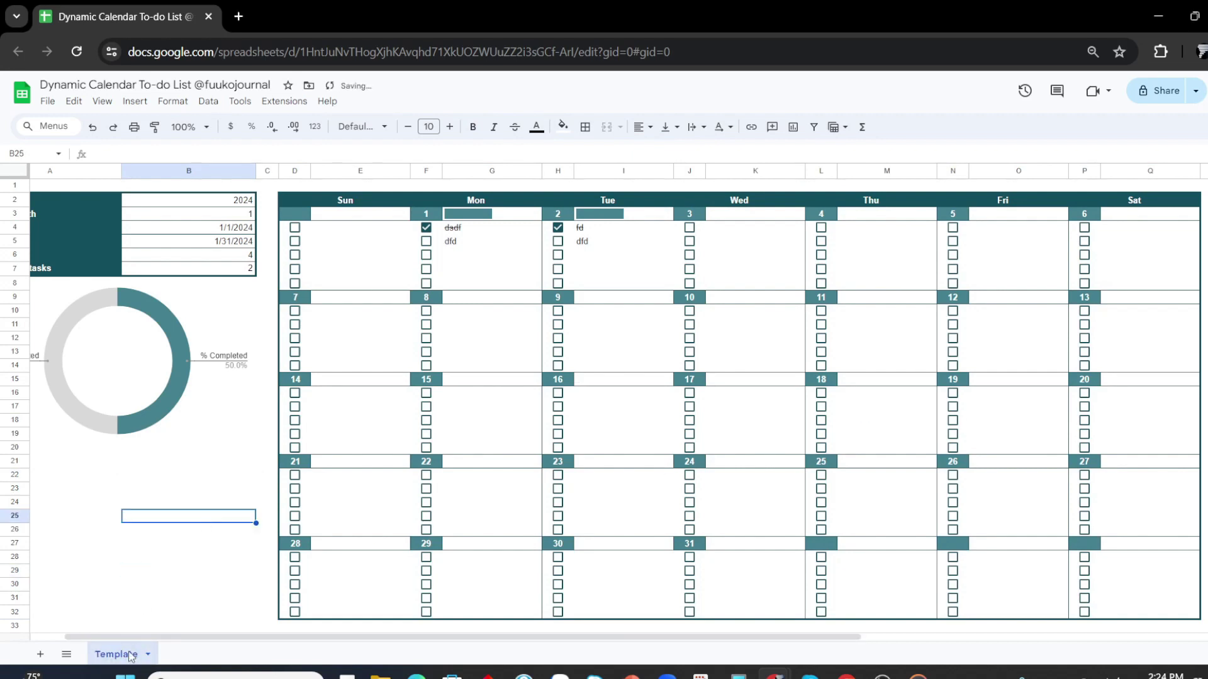
right_click(129, 654)
click(113, 450)
double_click(217, 655)
text(Jul)
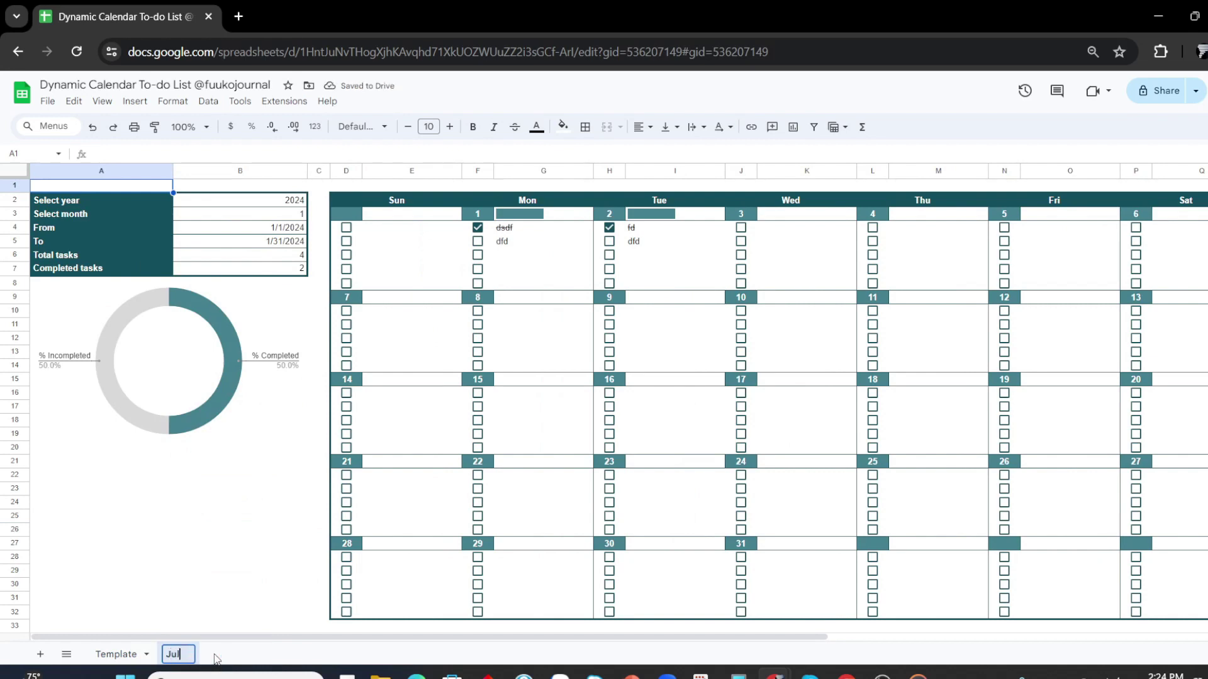
text(y-2024)
Set the July-2024 sheet's month value to 7 and narrow columns B and C.
click(258, 214)
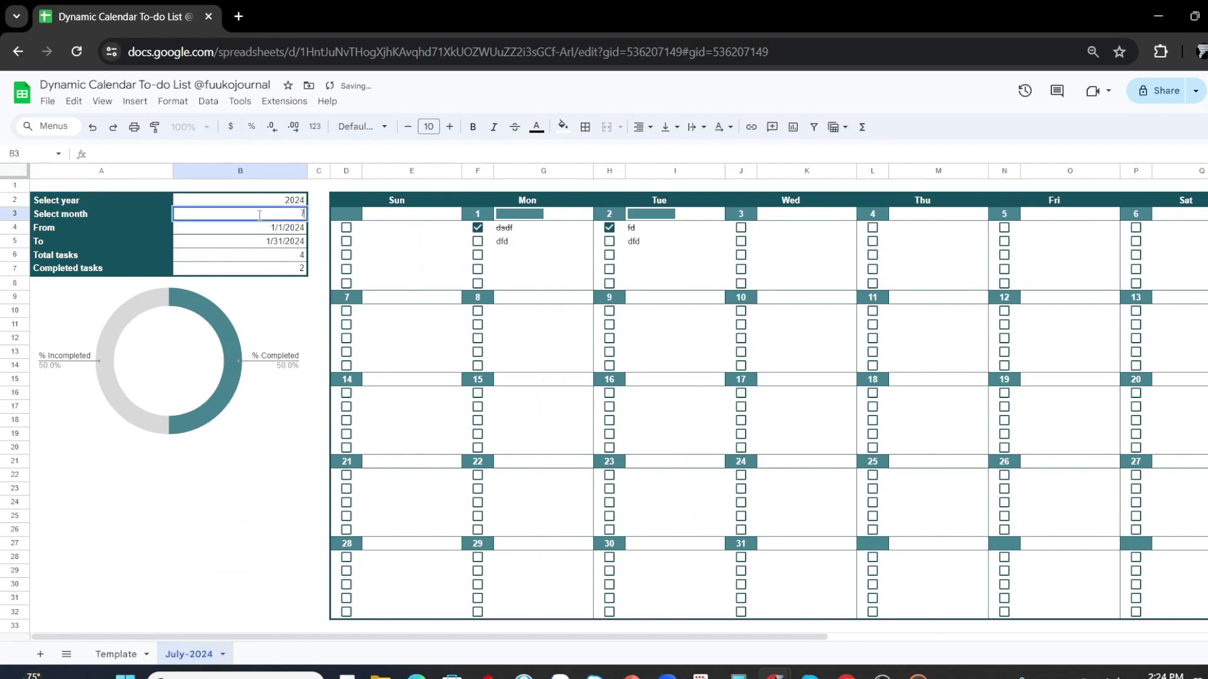
text(7)
key(Return)
drag(329, 170, 298, 170)
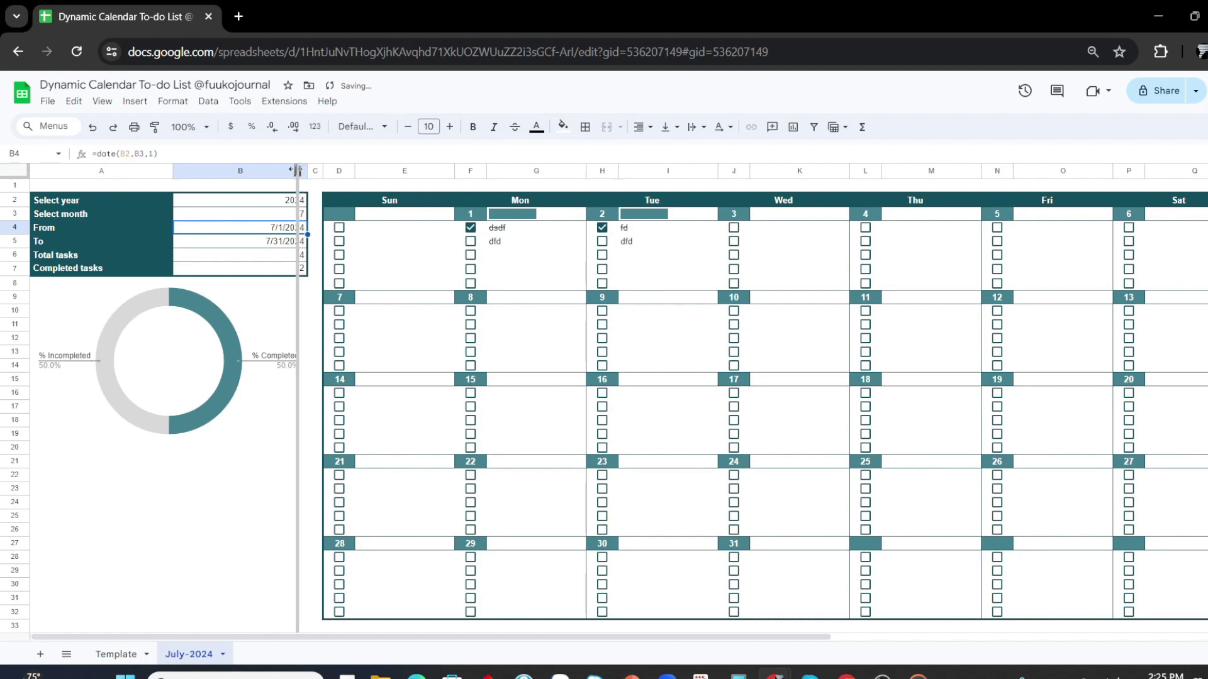
click(254, 490)
On the Template sheet, untick and delete the sample tasks for days 1 and 2.
click(116, 654)
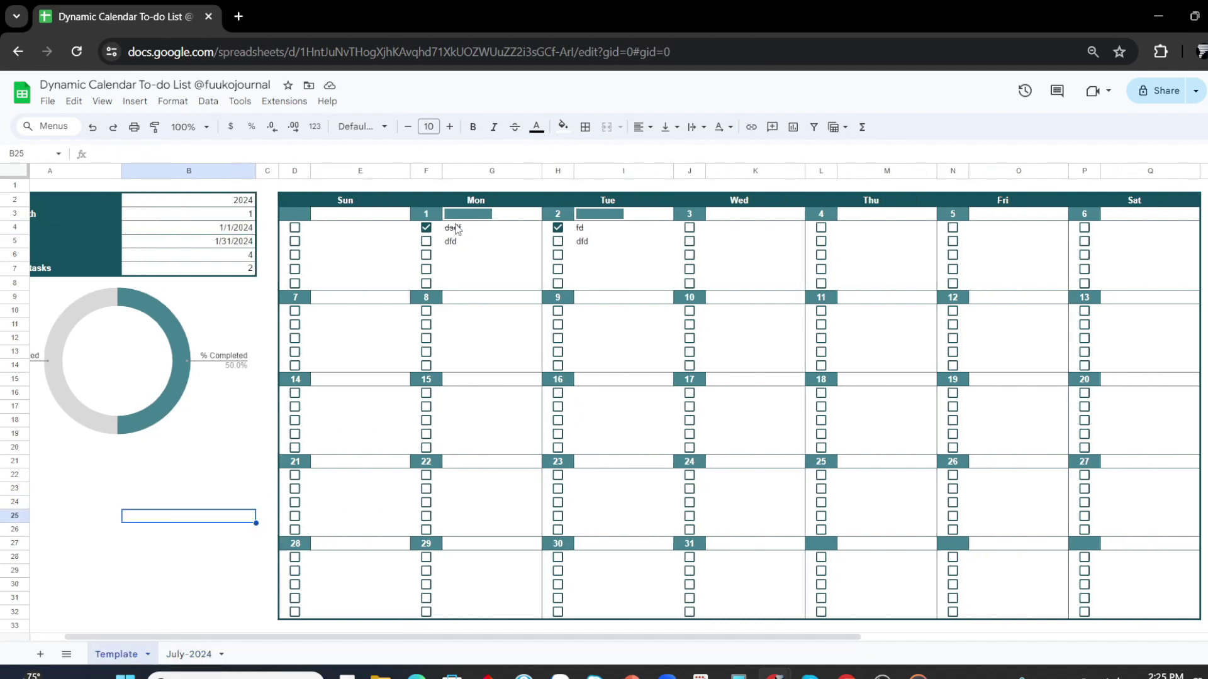
click(426, 227)
drag(453, 228, 468, 244)
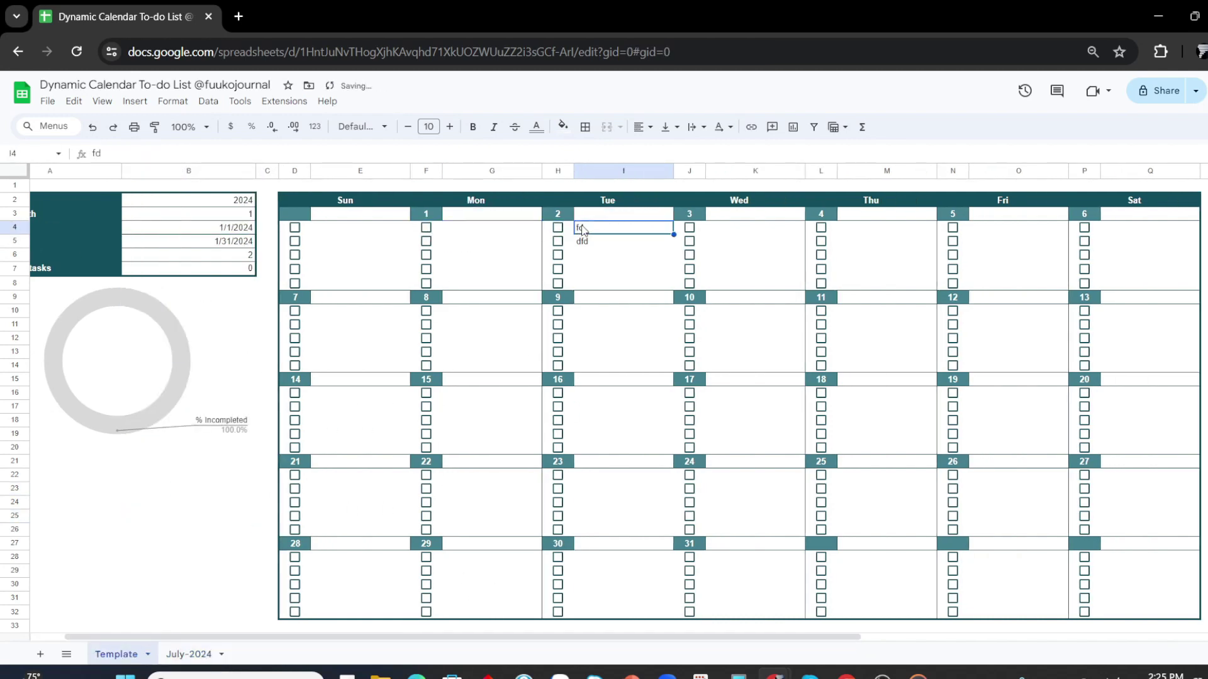
drag(577, 227, 585, 243)
key(Delete)
click(188, 654)
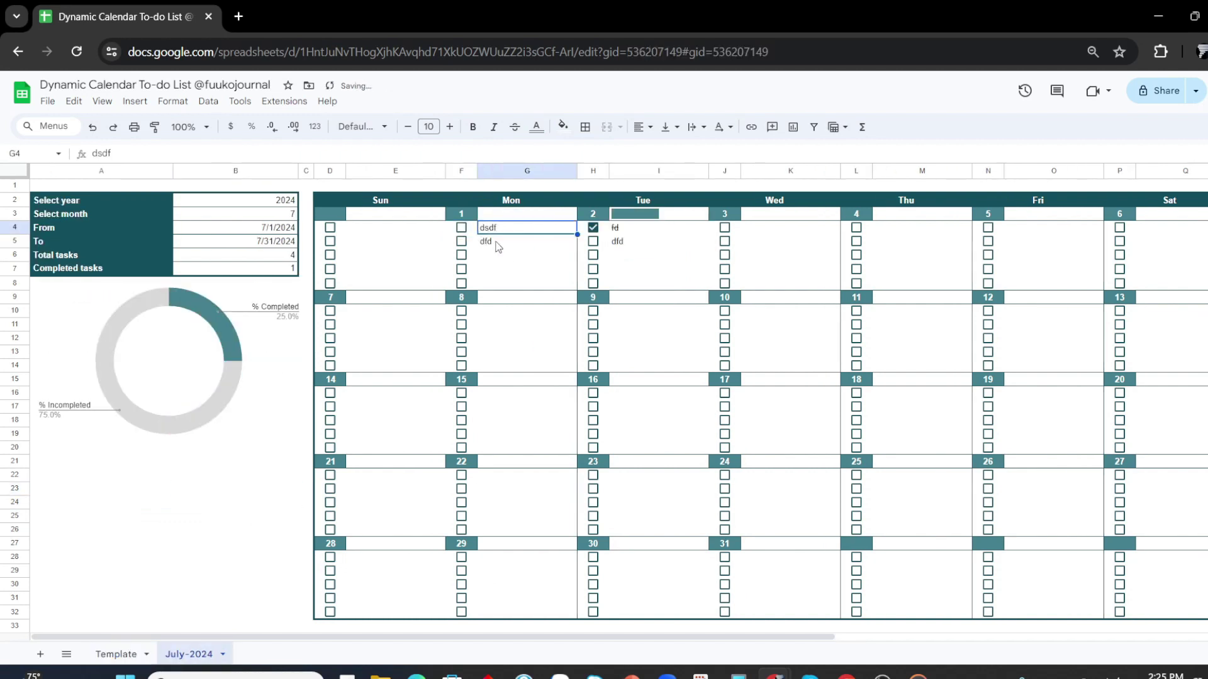